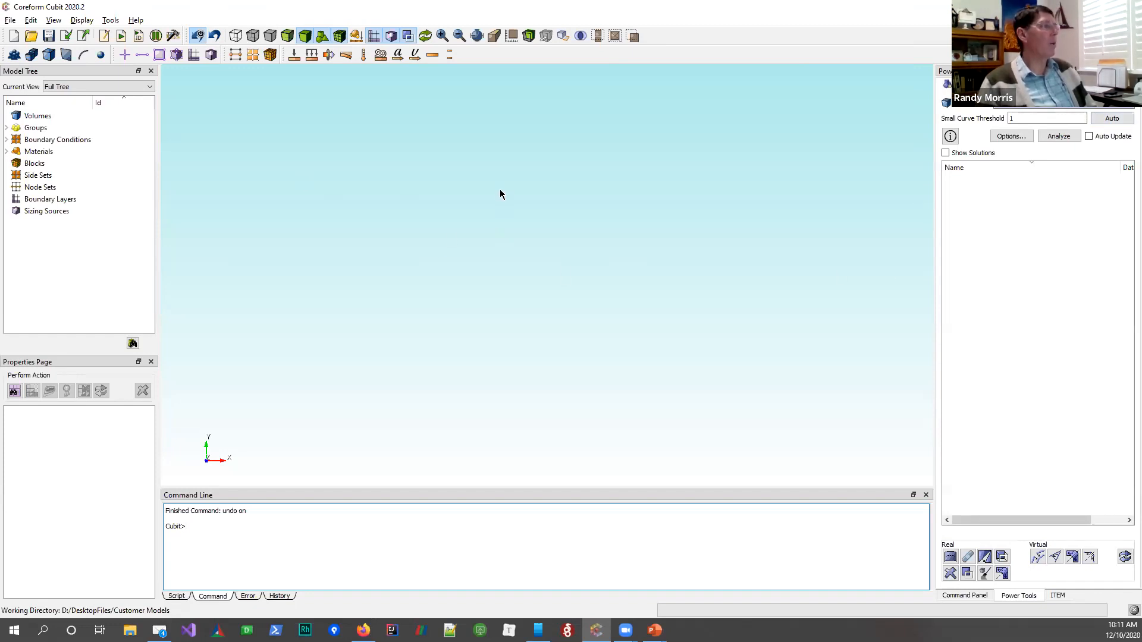
# Import the recently used model knuckle.sat
pyautogui.click(10, 19)
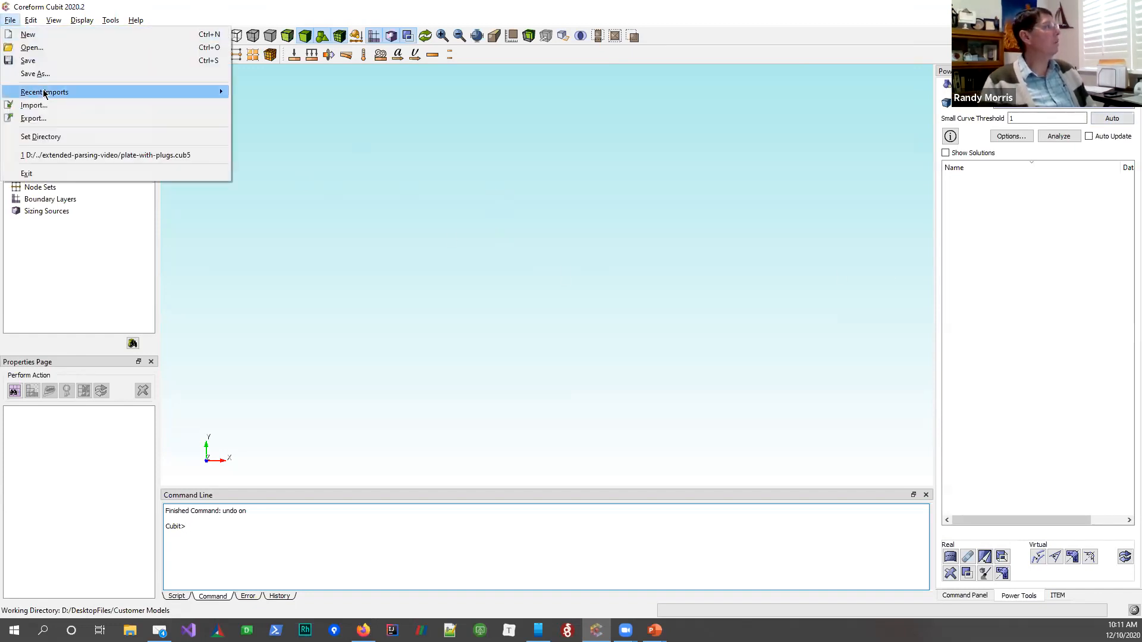
pyautogui.moveTo(45, 93)
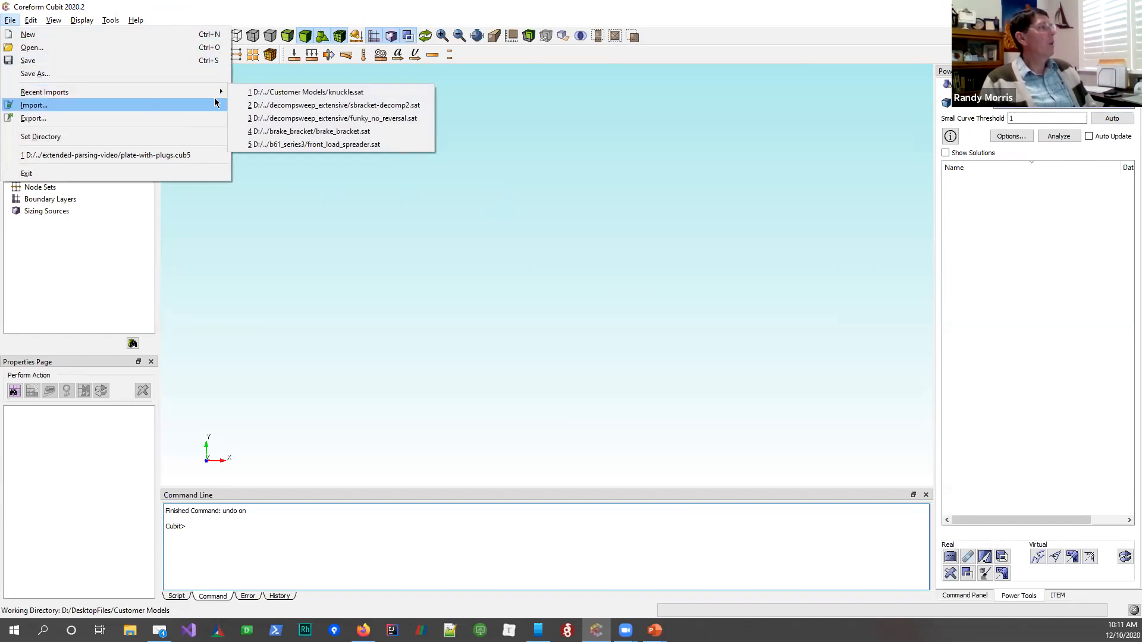
pyautogui.click(267, 93)
# Examine the knuckle's fork arms, pin holes and hollow cylindrical neck from several angles
pyautogui.moveTo(465, 247); pyautogui.dragTo(605, 227)
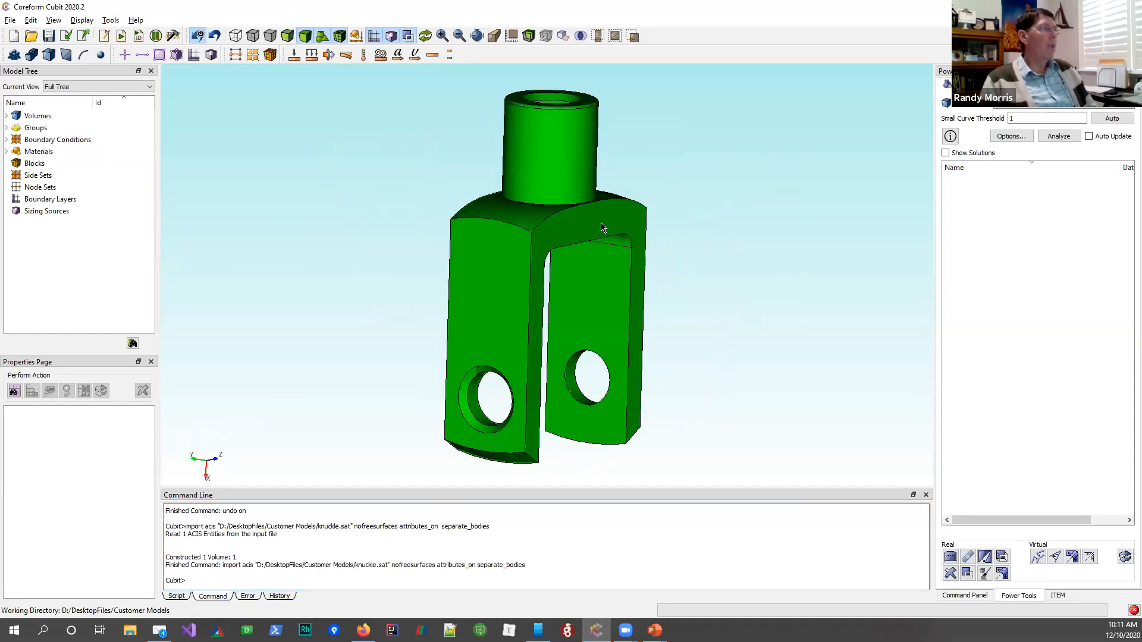
pyautogui.moveTo(531, 247); pyautogui.dragTo(509, 214)
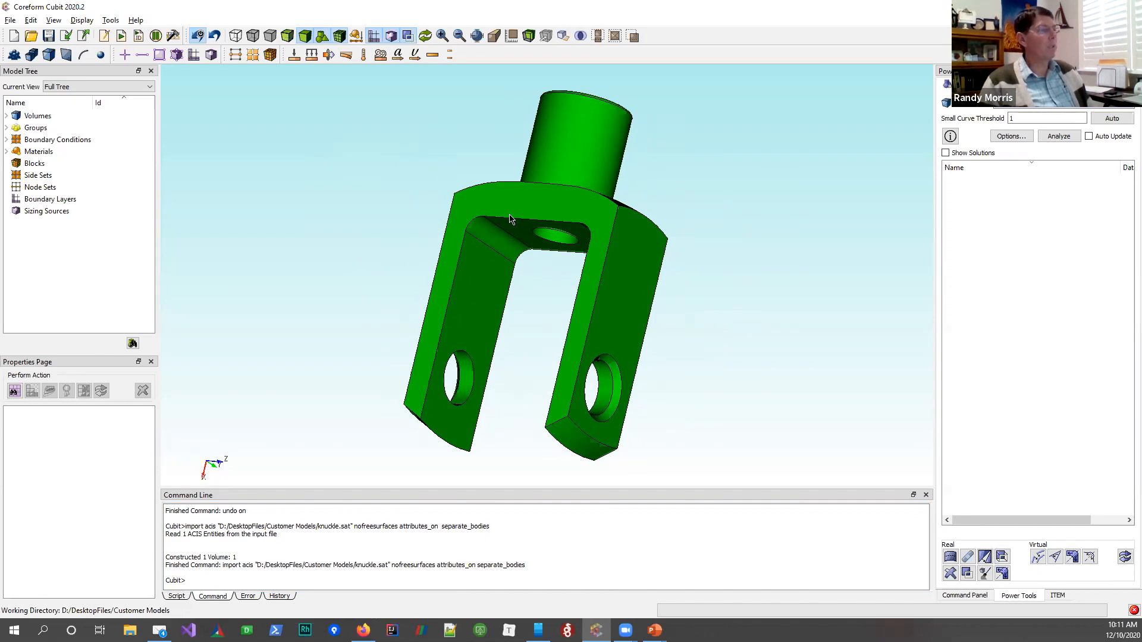
pyautogui.moveTo(537, 156); pyautogui.dragTo(562, 201)
pyautogui.moveTo(565, 304); pyautogui.dragTo(550, 212)
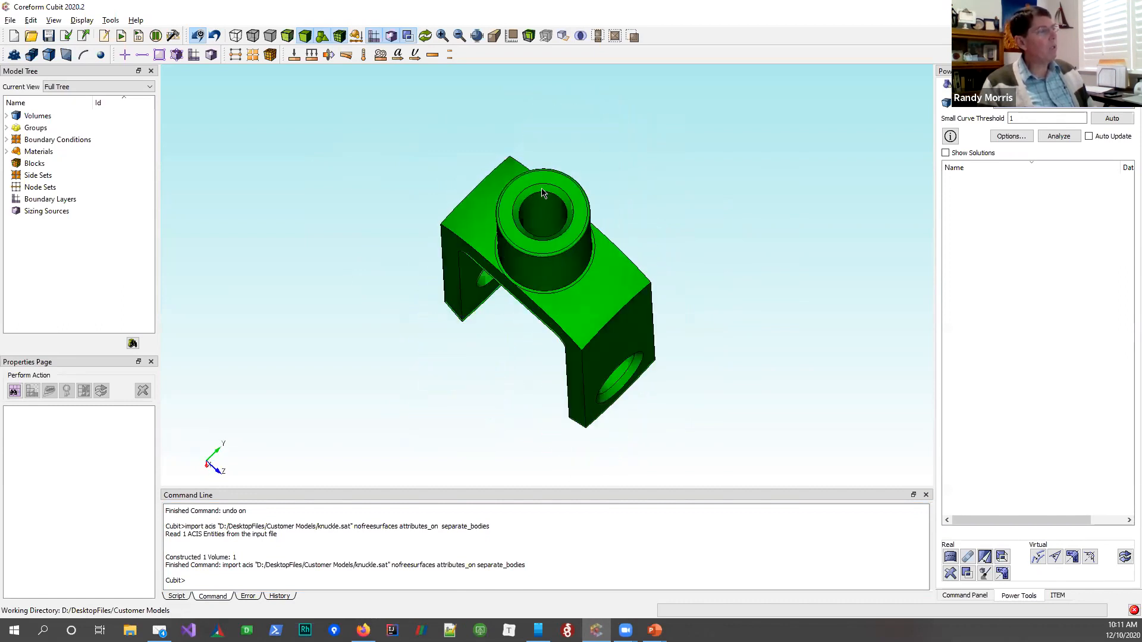
pyautogui.moveTo(537, 272)
pyautogui.mouseDown()
pyautogui.moveTo(583, 261)
pyautogui.moveTo(591, 225)
pyautogui.moveTo(536, 314)
pyautogui.moveTo(565, 257)
pyautogui.moveTo(543, 291)
pyautogui.moveTo(553, 262)
pyautogui.mouseUp()
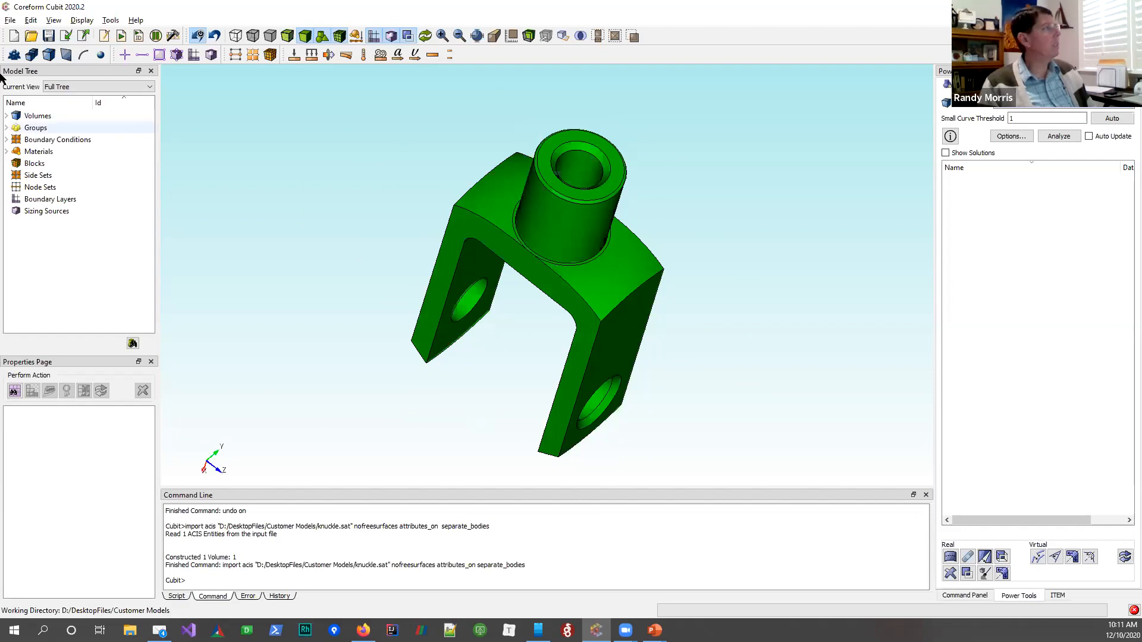
# With surface picking active, inspect the narrow ring surfaces at the base and top of the cylindrical neck
pyautogui.click(66, 54)
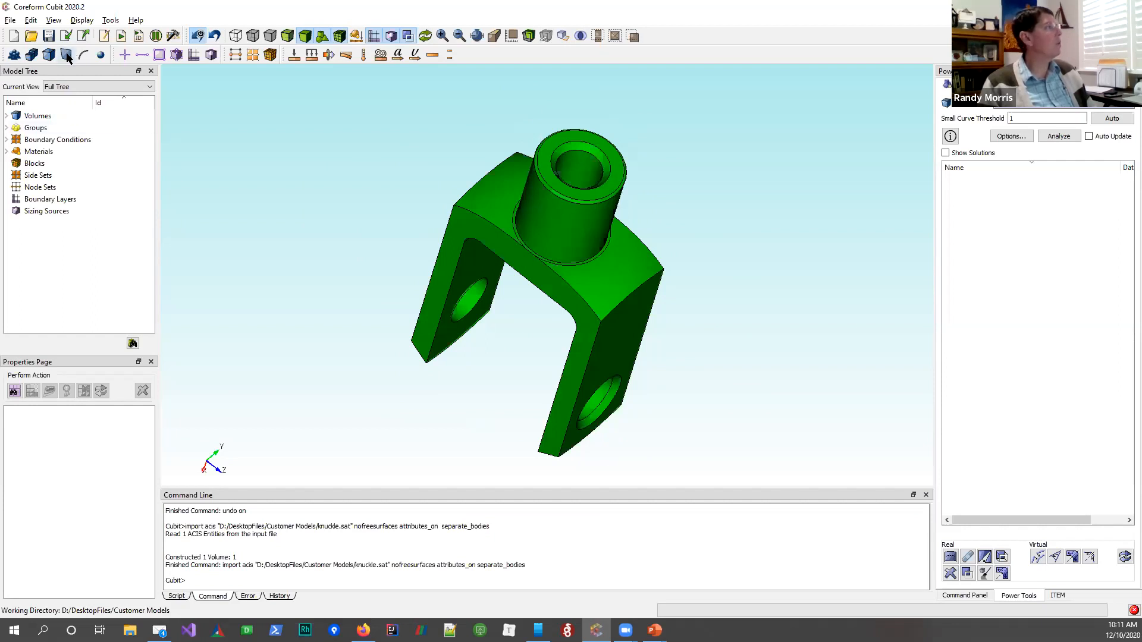
pyautogui.click(574, 266)
pyautogui.click(573, 262)
pyautogui.click(570, 265)
pyautogui.click(531, 257)
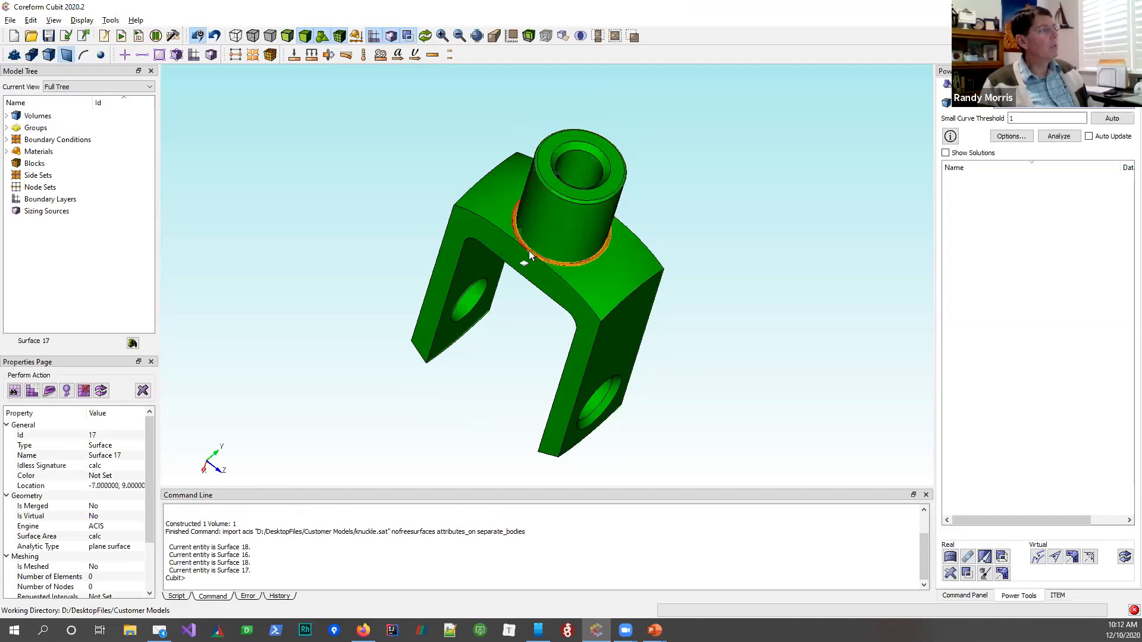
pyautogui.click(565, 198)
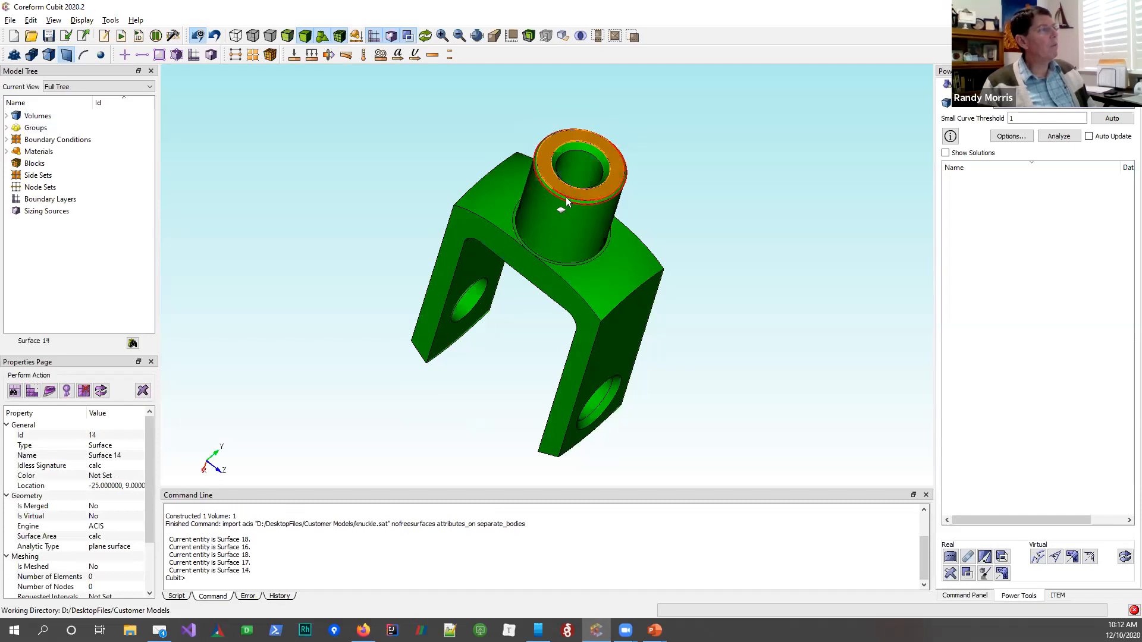
pyautogui.click(566, 203)
pyautogui.click(594, 205)
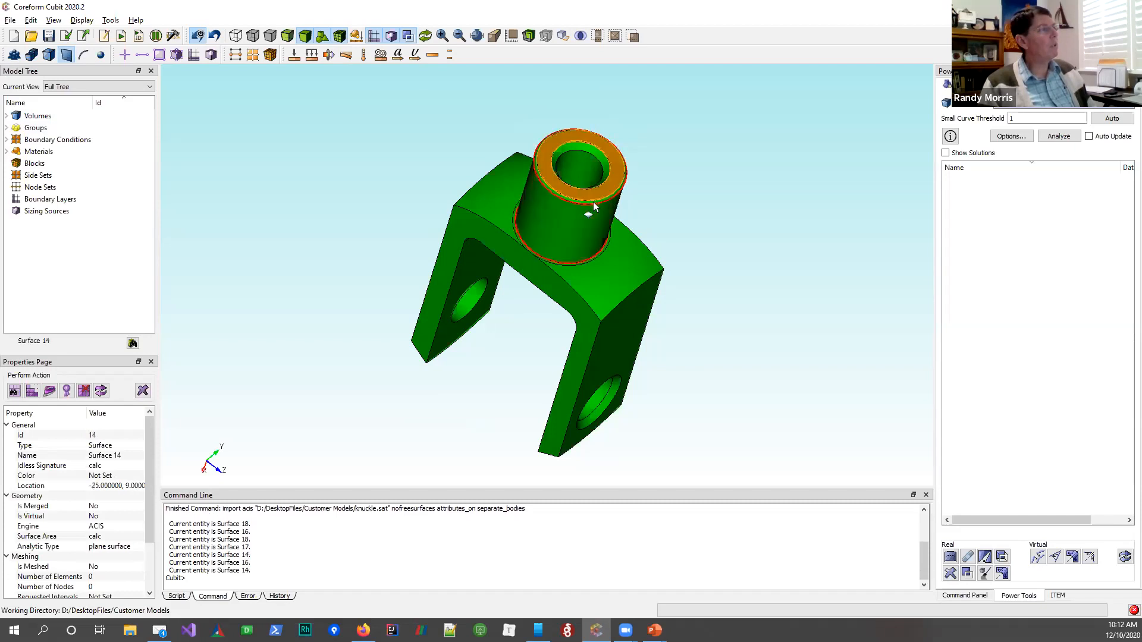
pyautogui.click(593, 203)
pyautogui.moveTo(593, 203); pyautogui.dragTo(702, 229, button='middle')
pyautogui.click(702, 228)
pyautogui.moveTo(525, 256); pyautogui.dragTo(606, 234, button='middle')
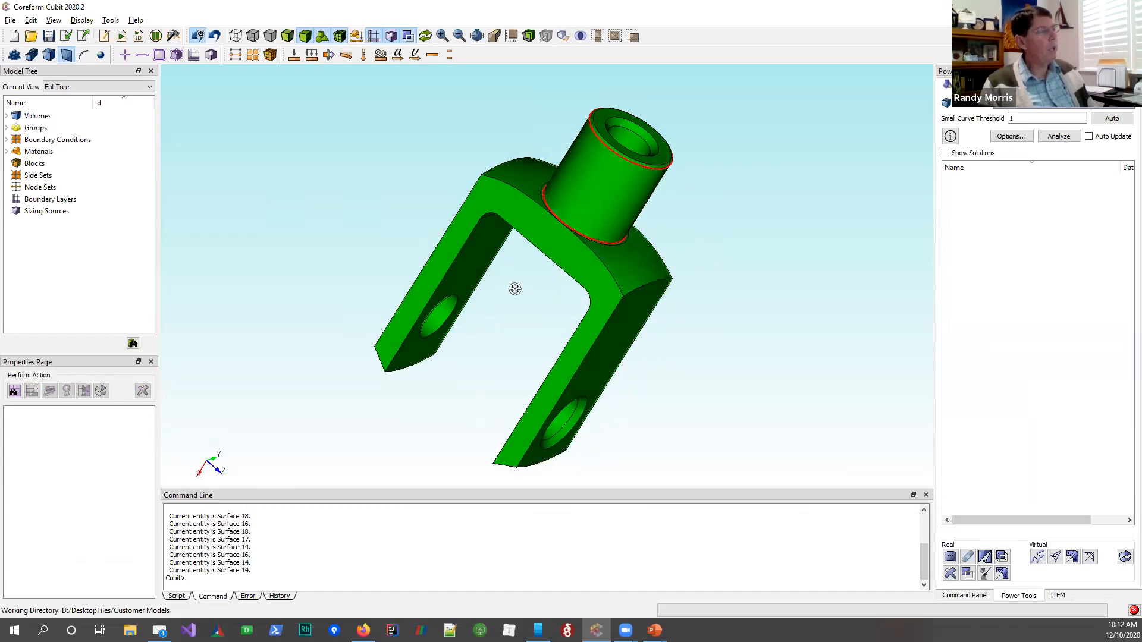
pyautogui.moveTo(515, 288); pyautogui.dragTo(509, 329, button='middle')
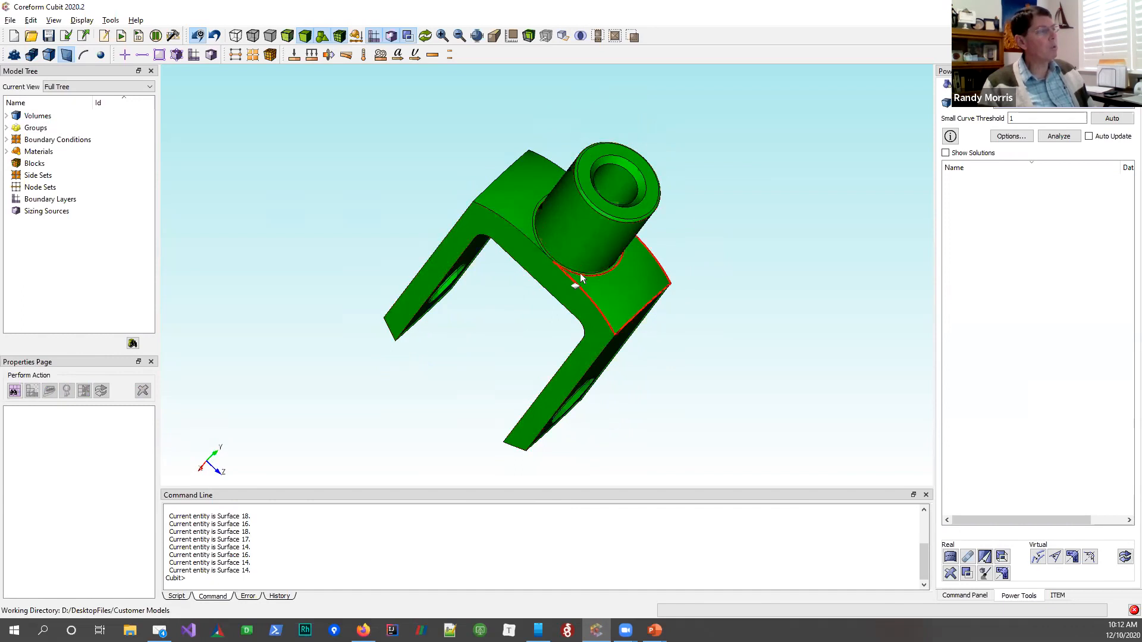
pyautogui.moveTo(515, 293); pyautogui.dragTo(645, 326, button='middle')
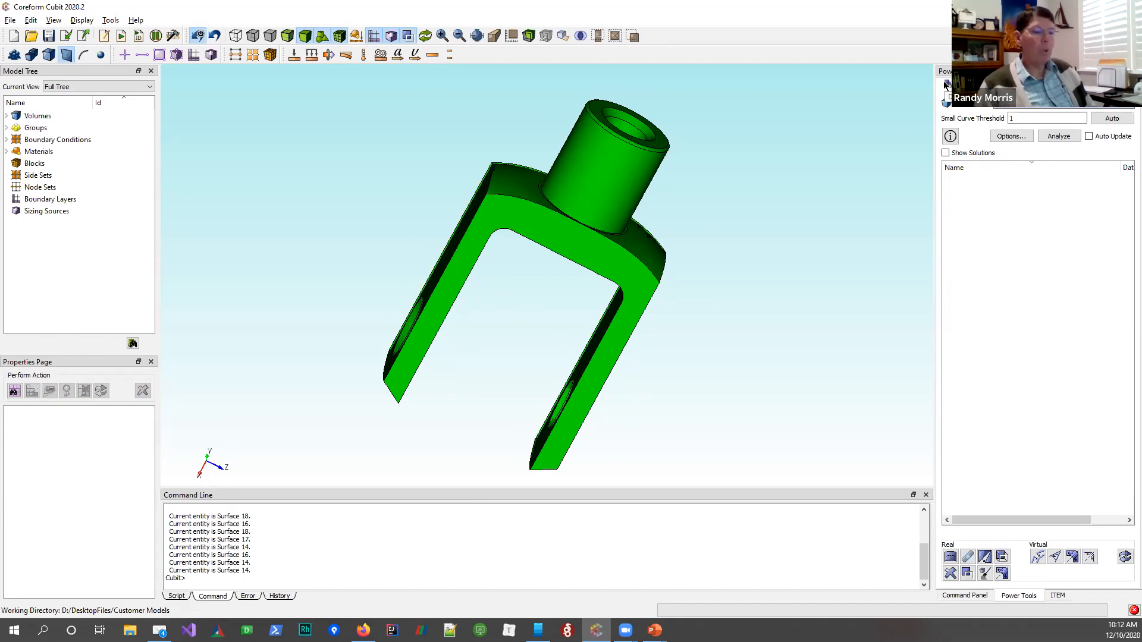
pyautogui.click(959, 596)
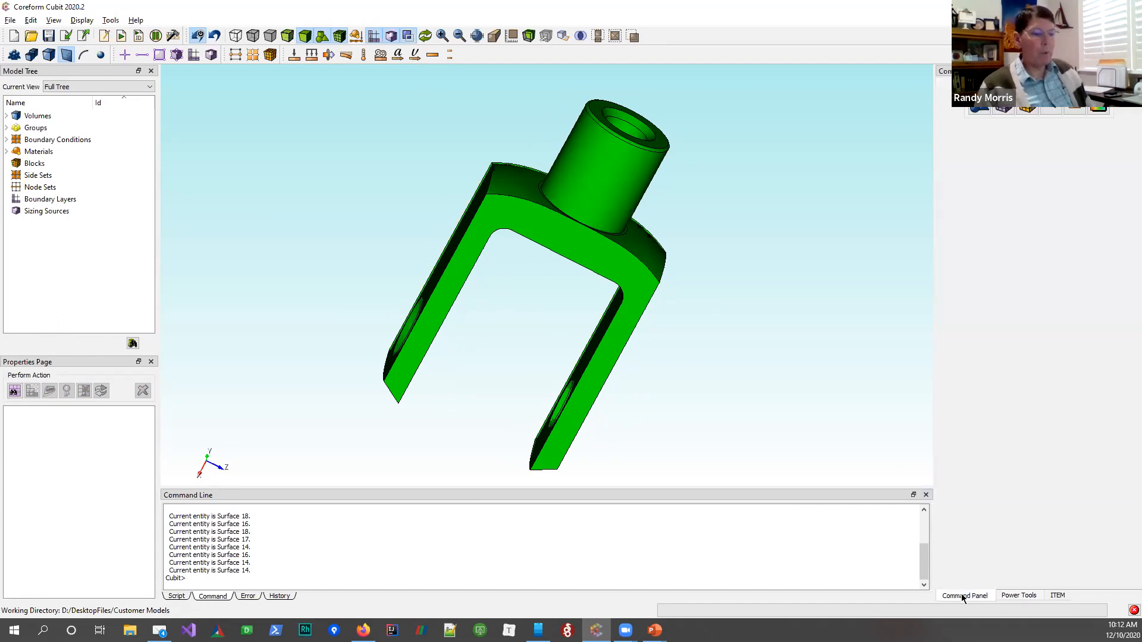
pyautogui.click(1018, 596)
pyautogui.click(1057, 596)
pyautogui.click(1027, 597)
pyautogui.click(968, 595)
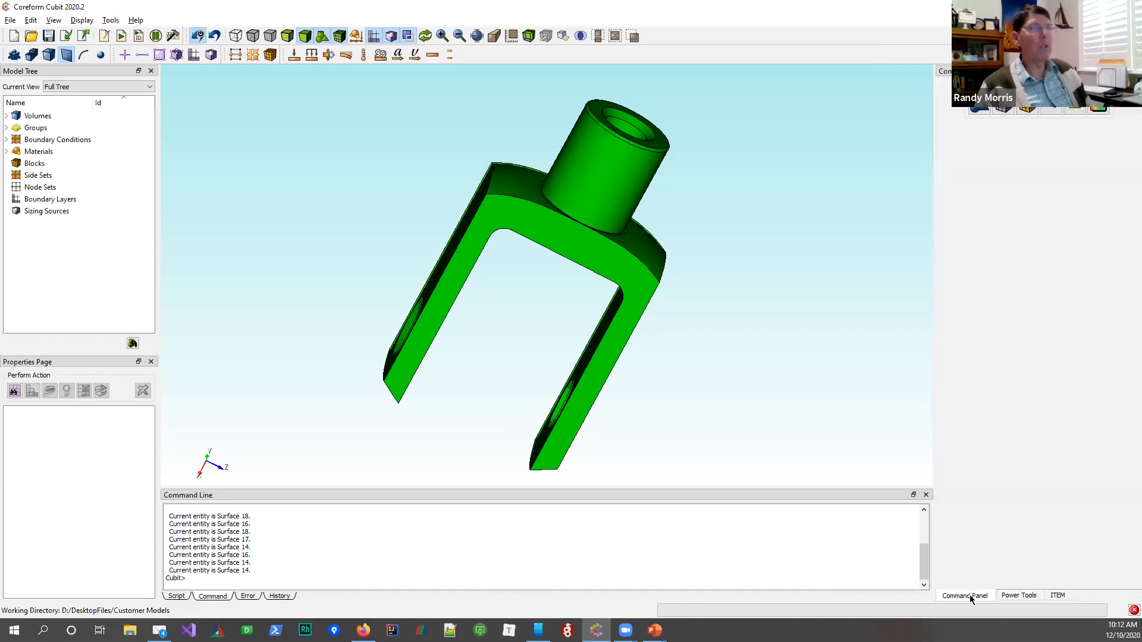
pyautogui.click(1017, 596)
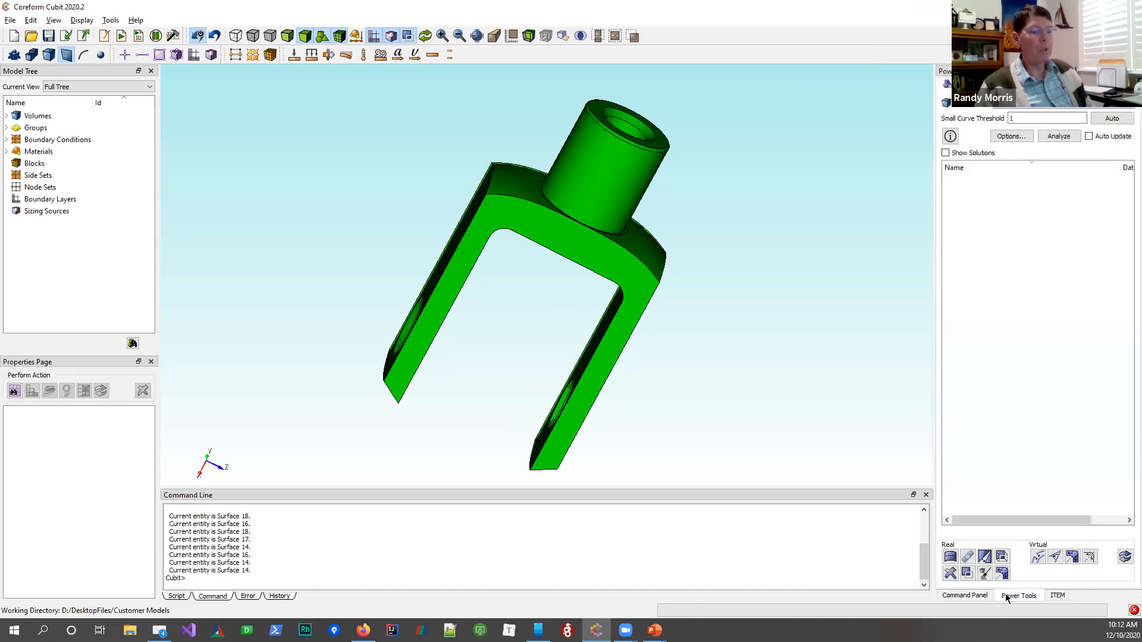
pyautogui.click(1058, 596)
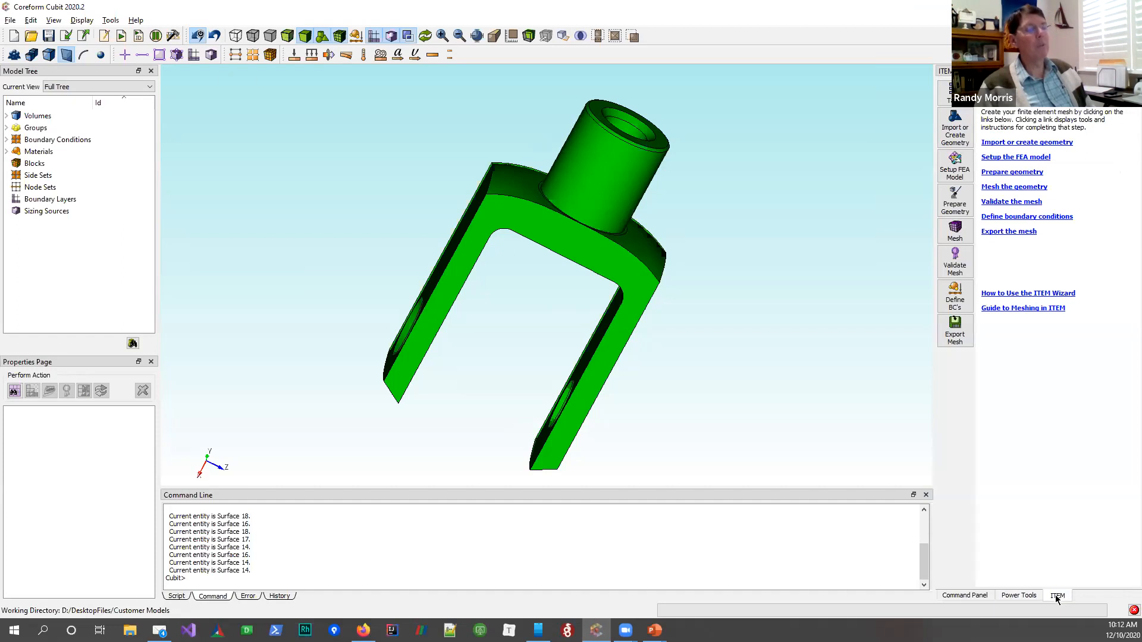
# Run the Power Tools meshing scheme analysis on the model and list the surfaces of Volume 1 under No Scheme Set
pyautogui.click(1022, 596)
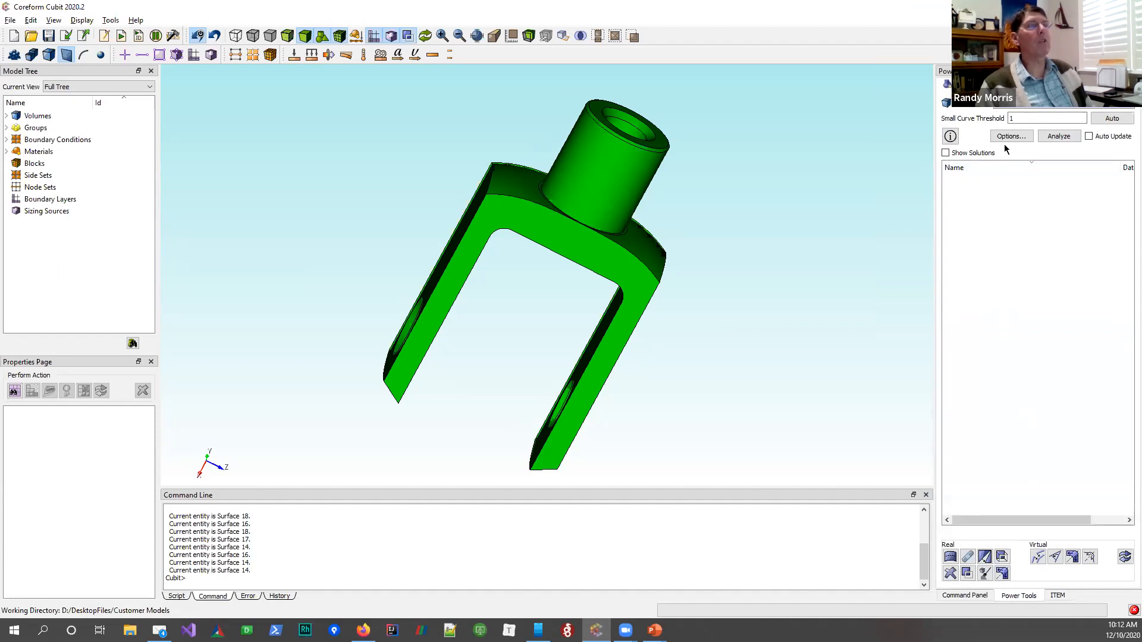
pyautogui.click(963, 84)
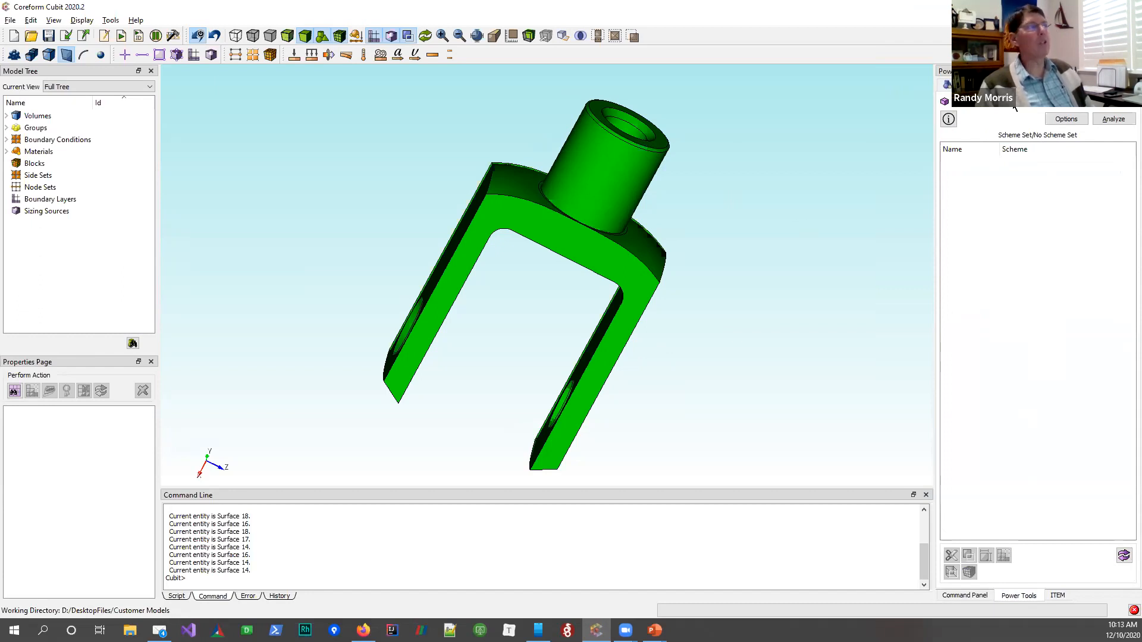
pyautogui.click(1114, 120)
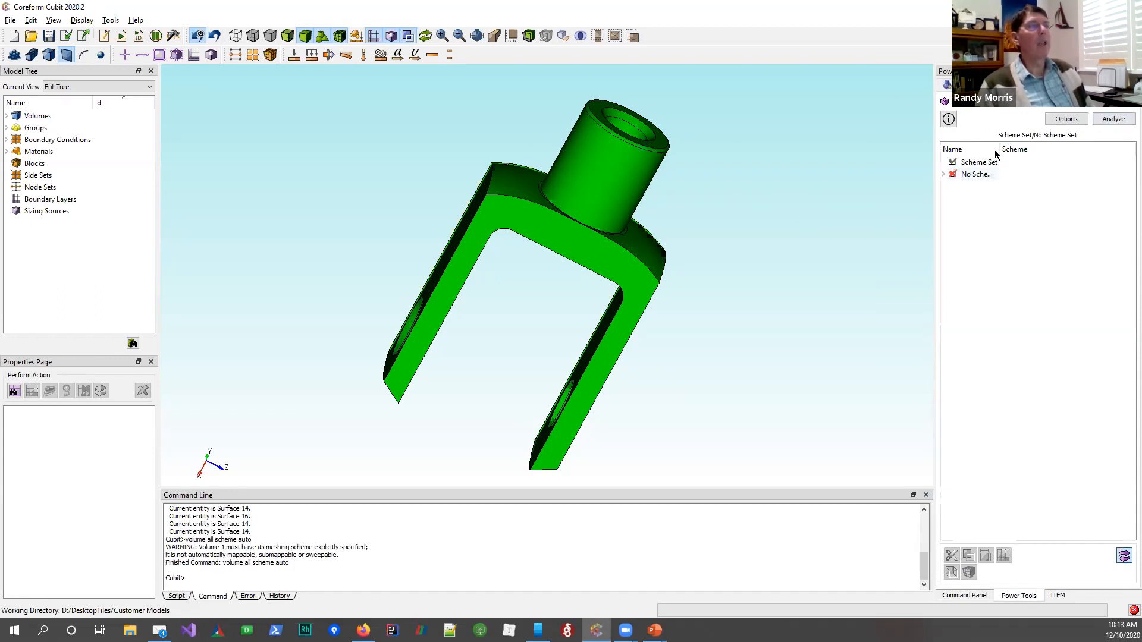
pyautogui.moveTo(1000, 149); pyautogui.dragTo(1047, 150)
pyautogui.click(943, 173)
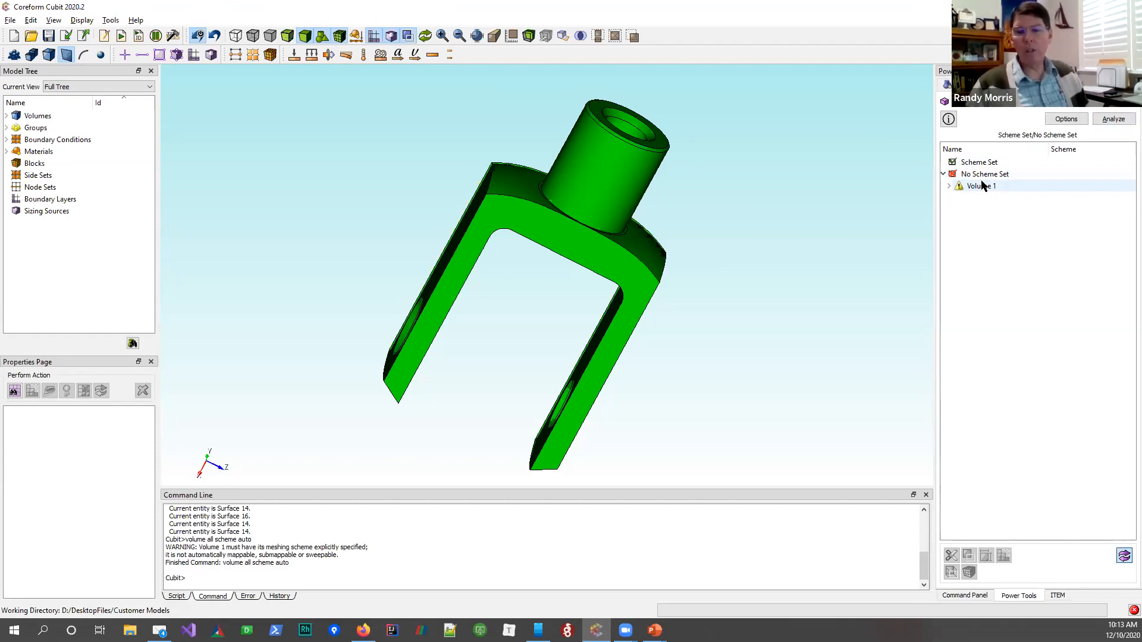
pyautogui.click(950, 186)
pyautogui.click(949, 186)
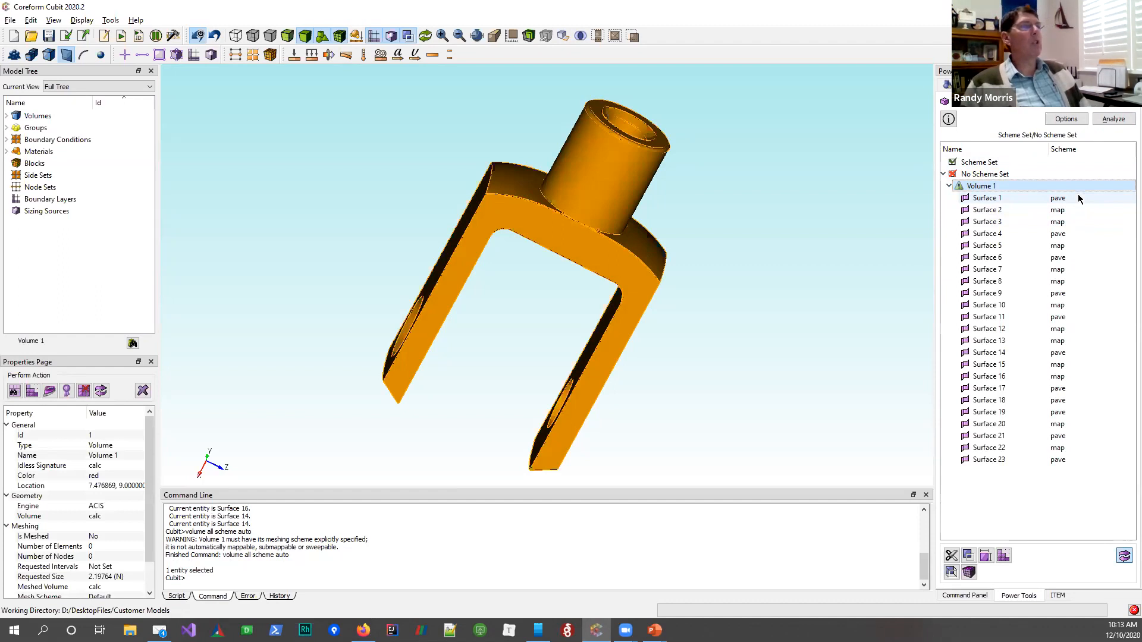
# Examine the meshing schemes assigned to Surface 1 and to one fork arm's outer, inner and side faces
pyautogui.click(980, 200)
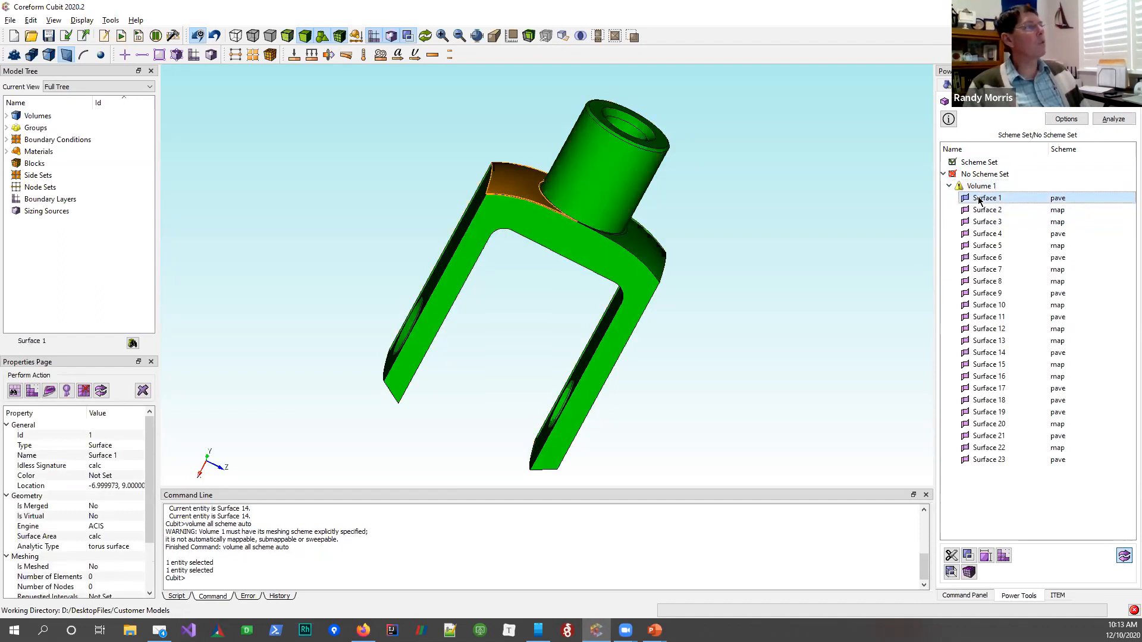
pyautogui.moveTo(628, 148); pyautogui.dragTo(581, 253)
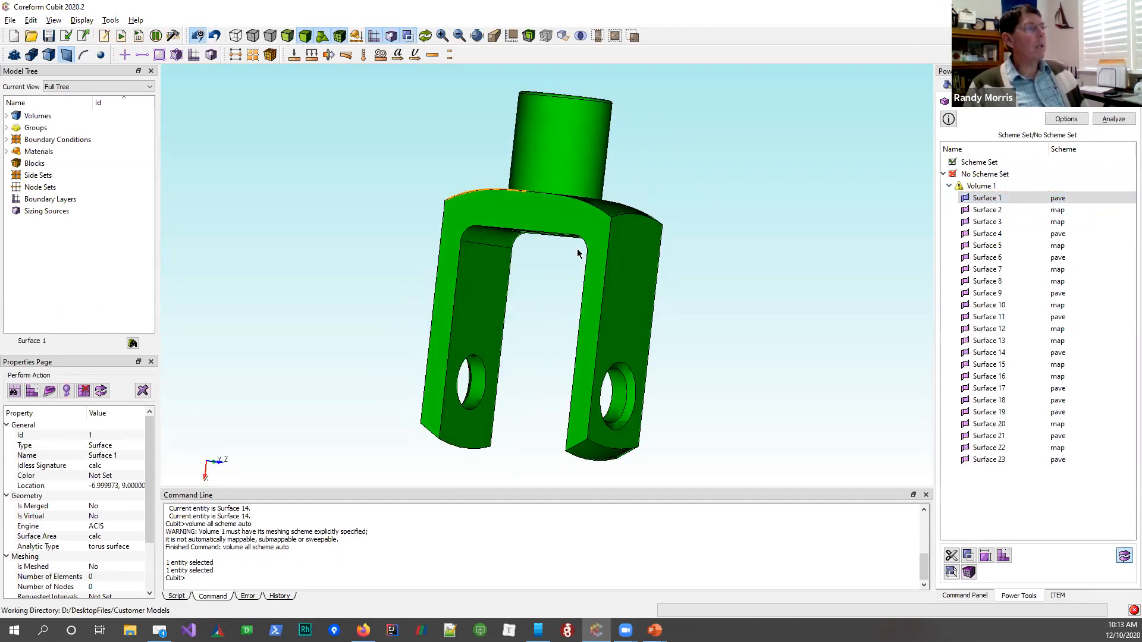
pyautogui.click(636, 303)
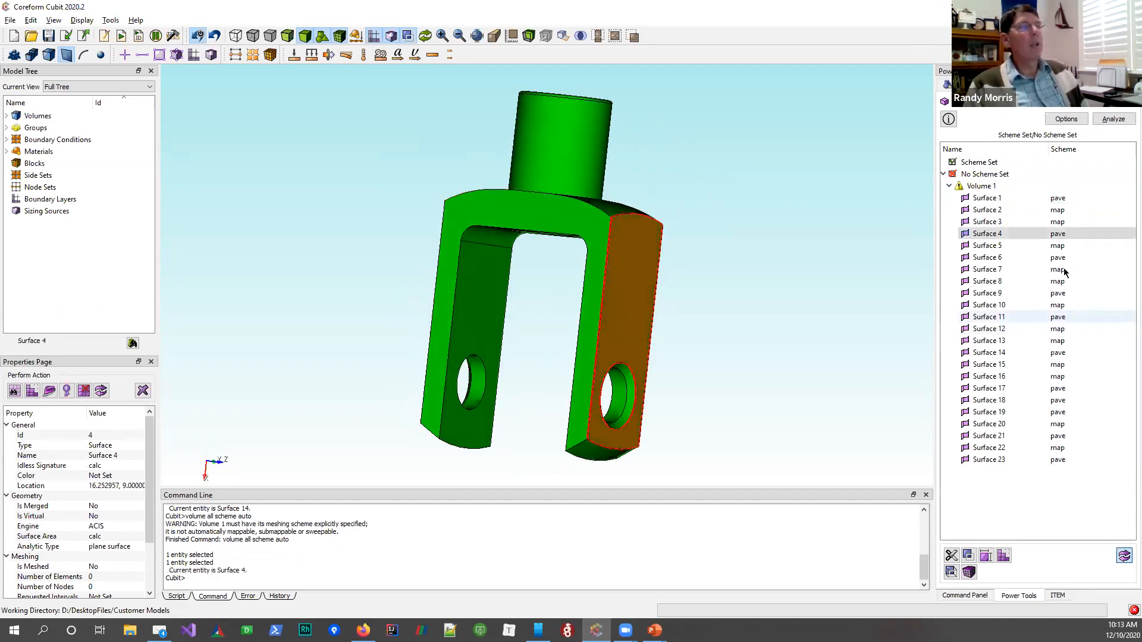
pyautogui.moveTo(512, 205); pyautogui.dragTo(767, 273)
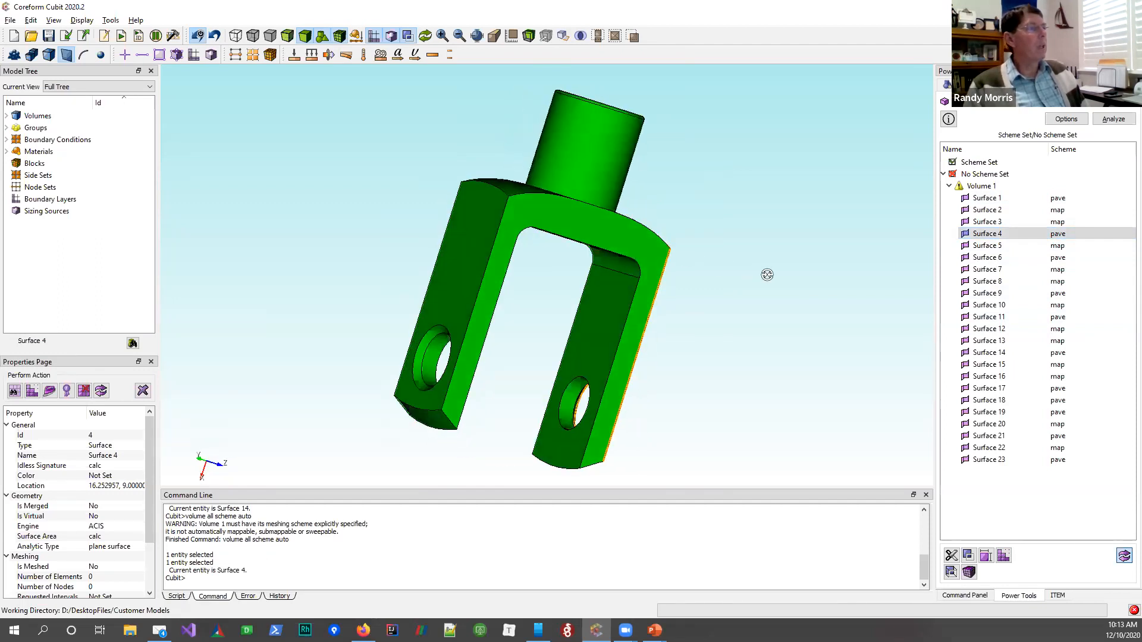
pyautogui.click(634, 315)
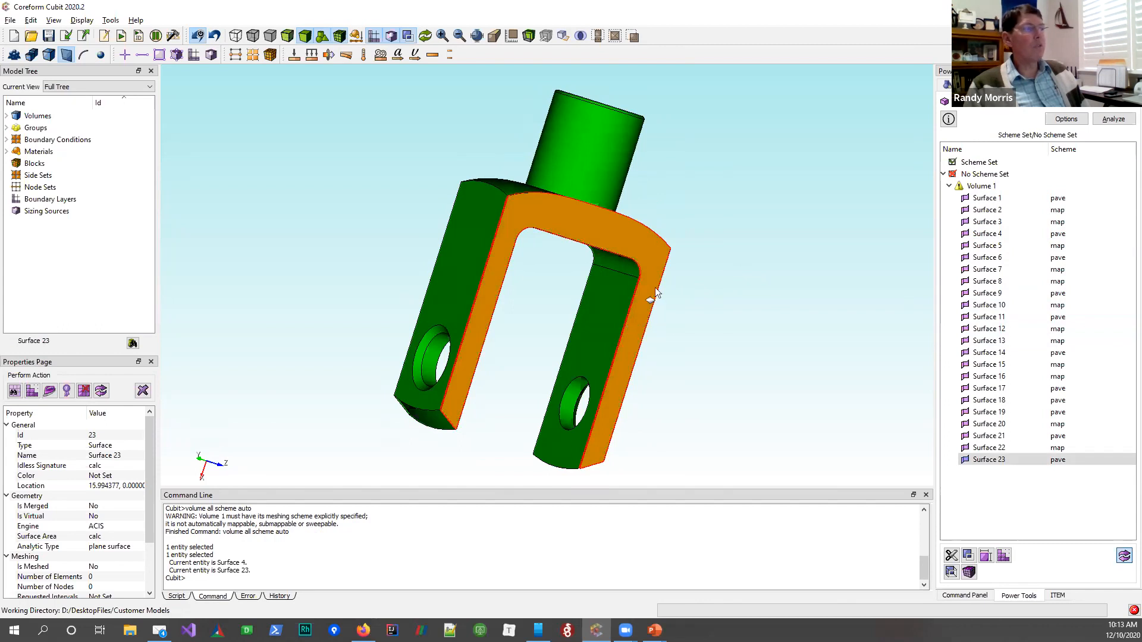
pyautogui.click(605, 322)
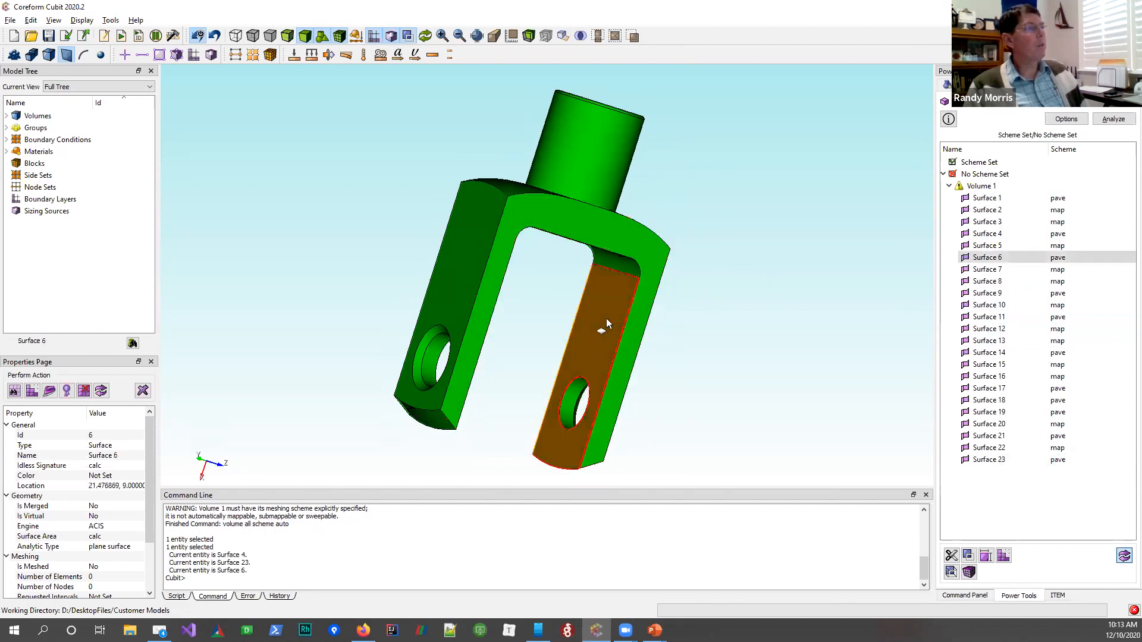
pyautogui.moveTo(642, 306); pyautogui.dragTo(498, 265)
pyautogui.moveTo(618, 303); pyautogui.dragTo(558, 295)
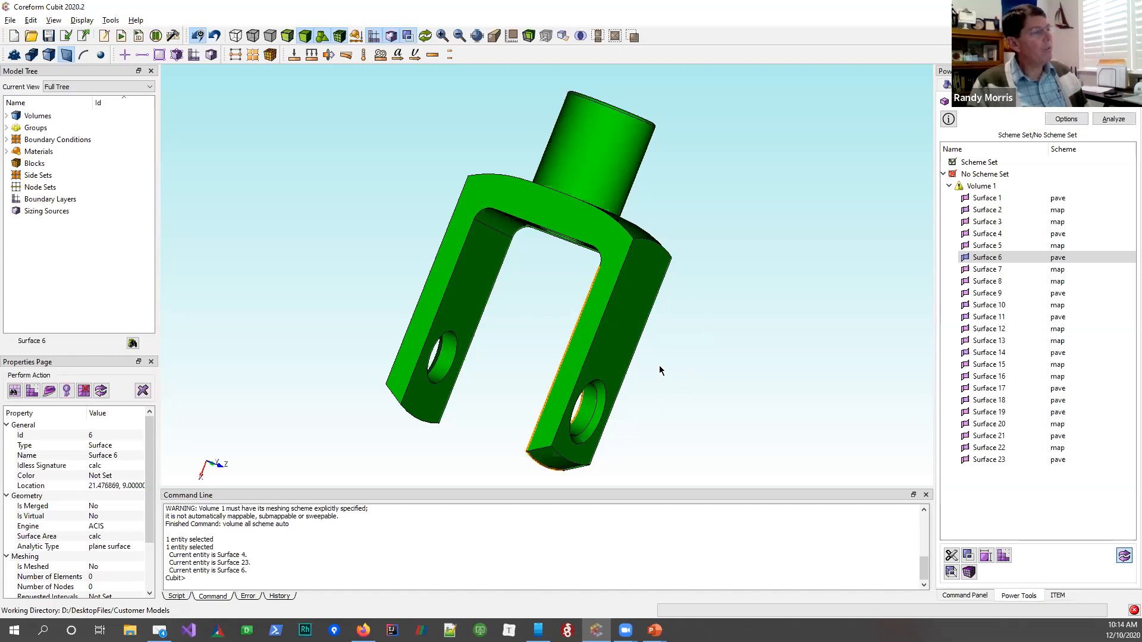
# Compare the arm's opposing faces around the pin hole with the U-shaped side face, and clear the selection
pyautogui.click(616, 347)
pyautogui.moveTo(563, 319); pyautogui.dragTo(562, 319)
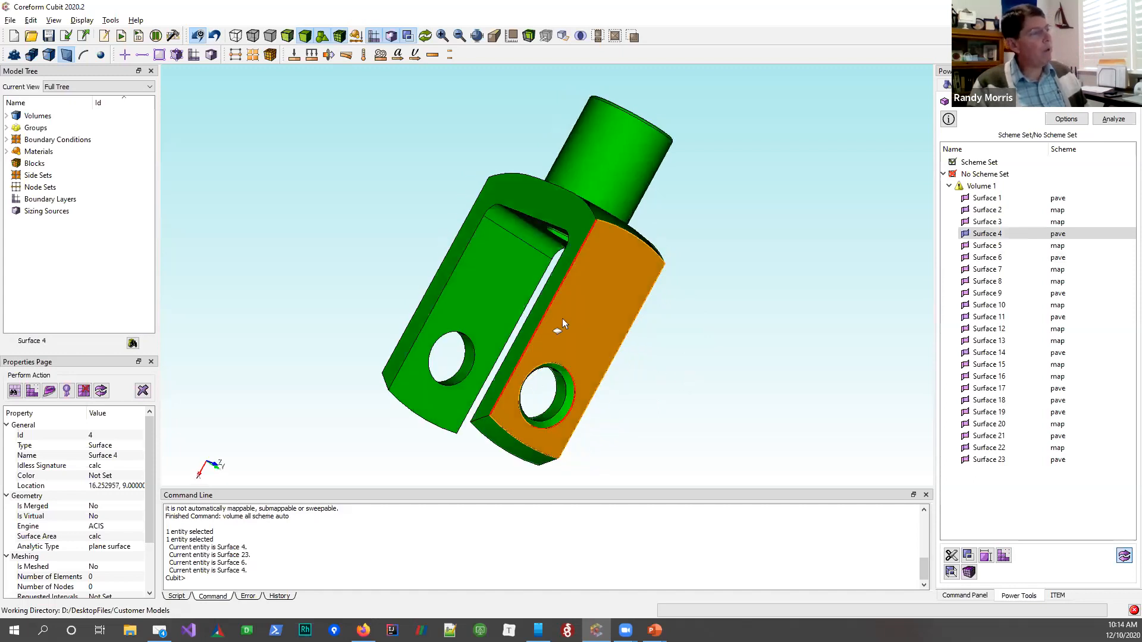
pyautogui.moveTo(572, 329)
pyautogui.mouseDown()
pyautogui.moveTo(523, 302)
pyautogui.moveTo(612, 339)
pyautogui.moveTo(693, 339)
pyautogui.moveTo(584, 338)
pyautogui.mouseUp()
pyautogui.click(593, 337)
pyautogui.moveTo(683, 334); pyautogui.dragTo(769, 376)
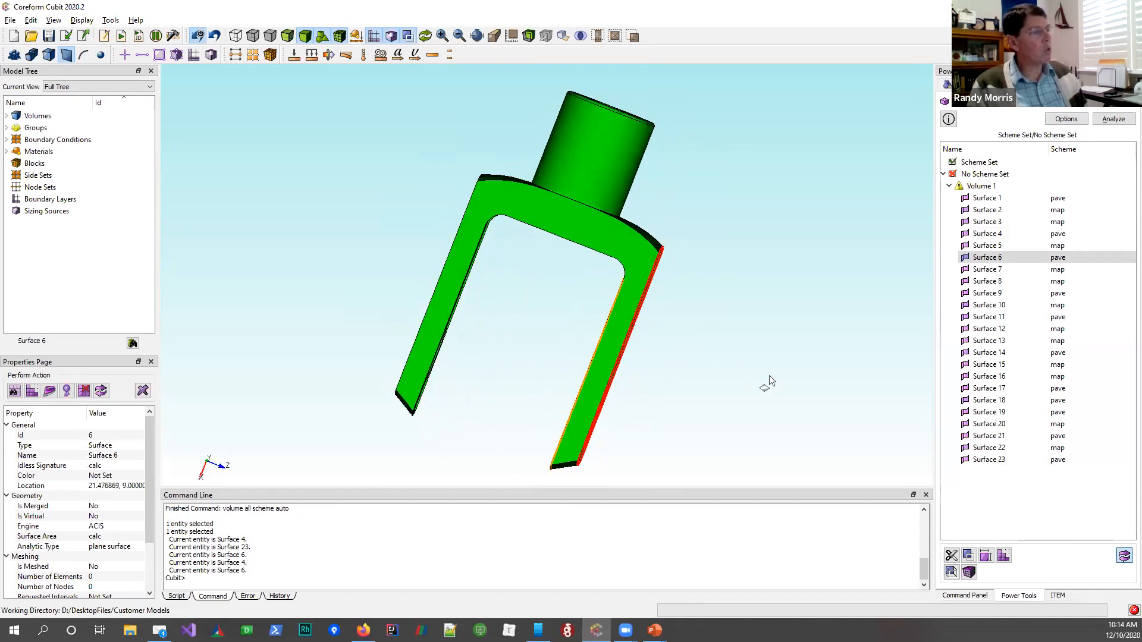
pyautogui.click(619, 331)
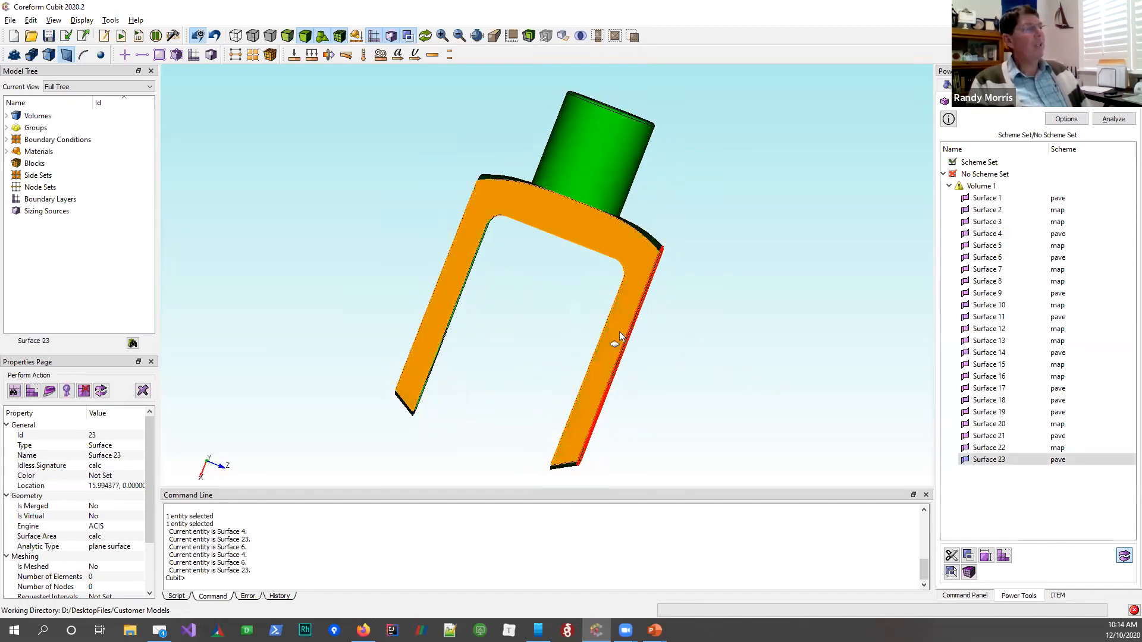
pyautogui.click(1060, 463)
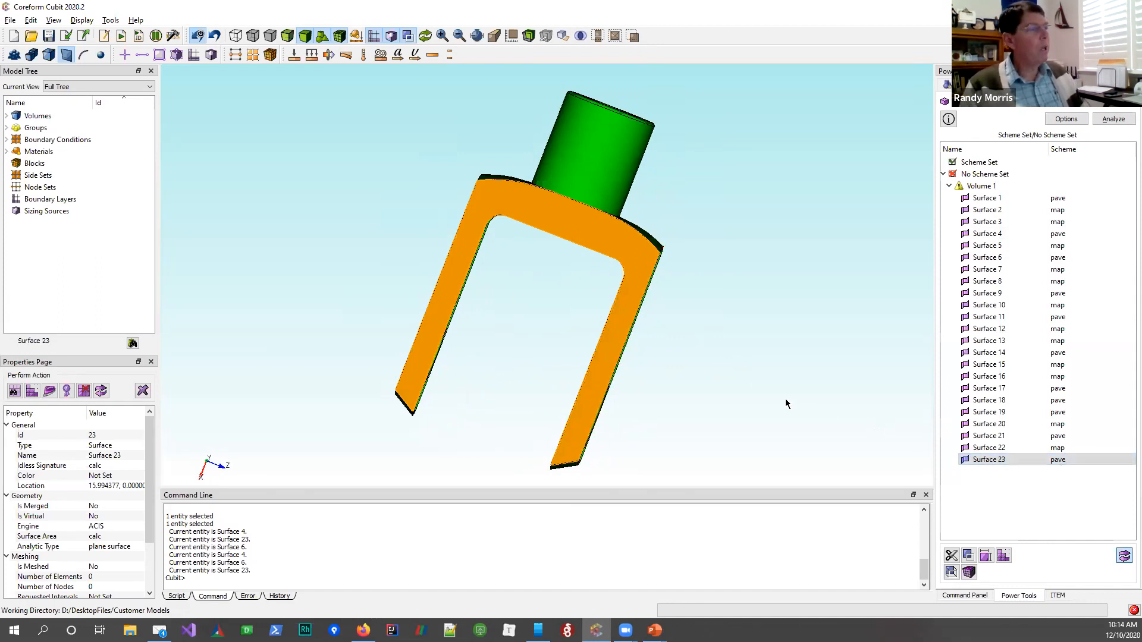
pyautogui.click(583, 312)
pyautogui.moveTo(583, 312); pyautogui.dragTo(512, 271)
pyautogui.moveTo(623, 296); pyautogui.dragTo(553, 286)
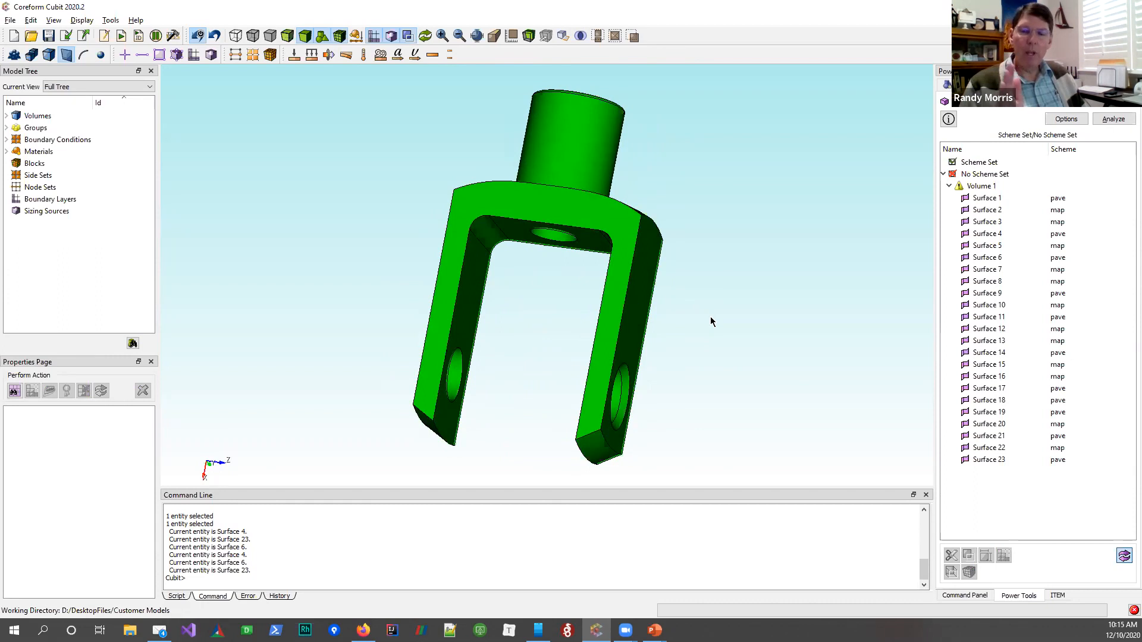
pyautogui.moveTo(662, 294); pyautogui.dragTo(545, 297, button='middle')
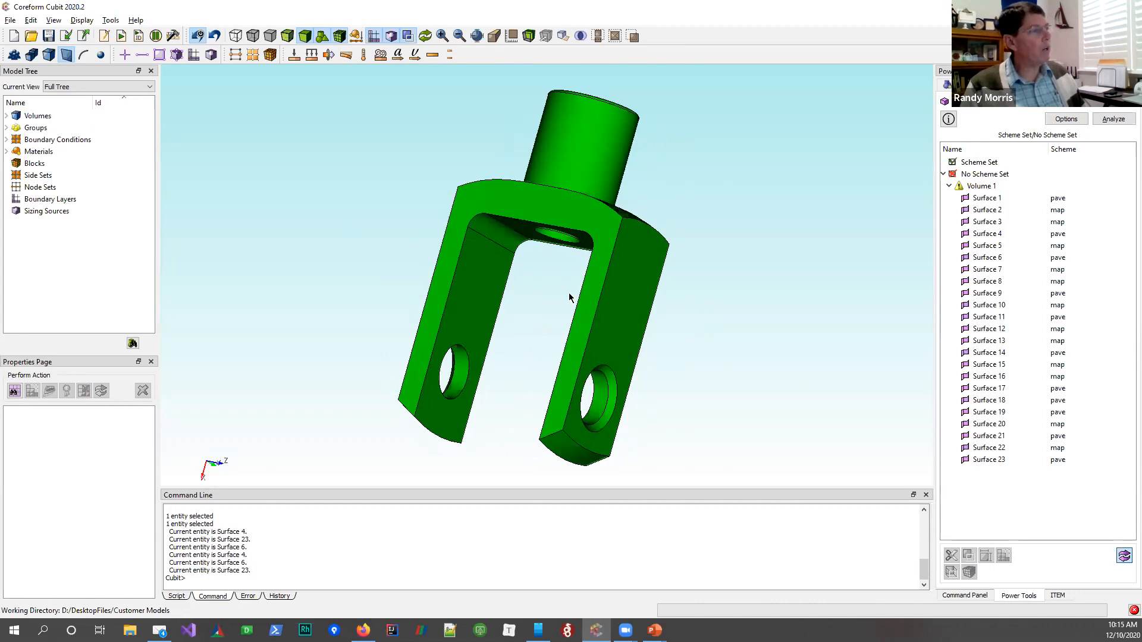
# Compare the fork's U-shaped side face with the curved end face of one arm from several angles
pyautogui.click(624, 332)
pyautogui.moveTo(587, 311); pyautogui.dragTo(640, 391, button='middle')
pyautogui.click(585, 301)
pyautogui.click(636, 333)
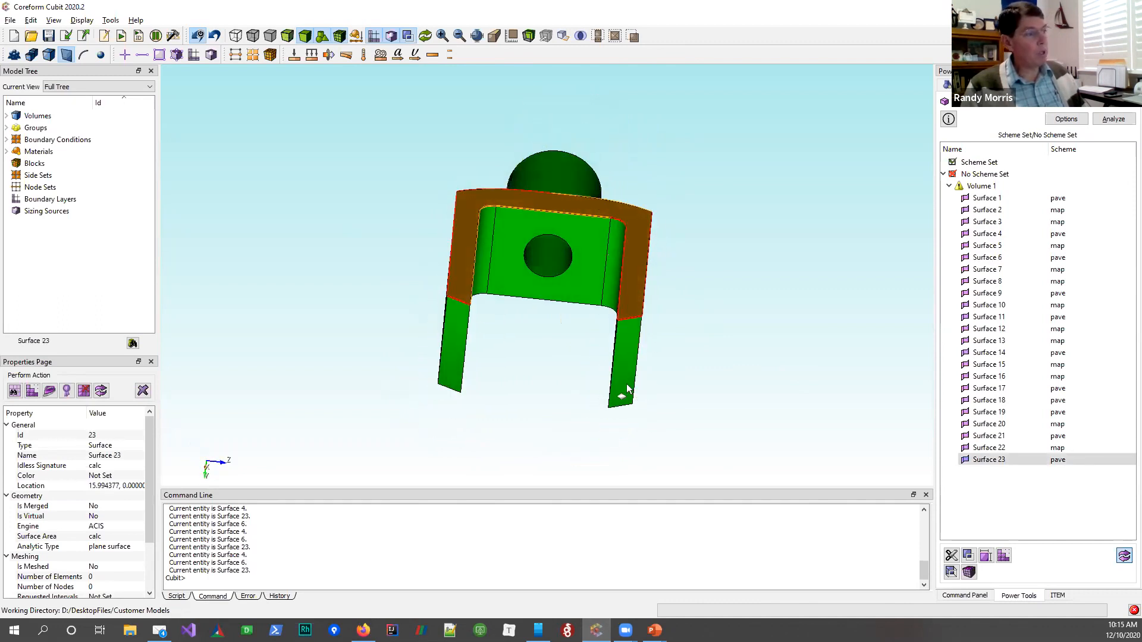
pyautogui.click(628, 386)
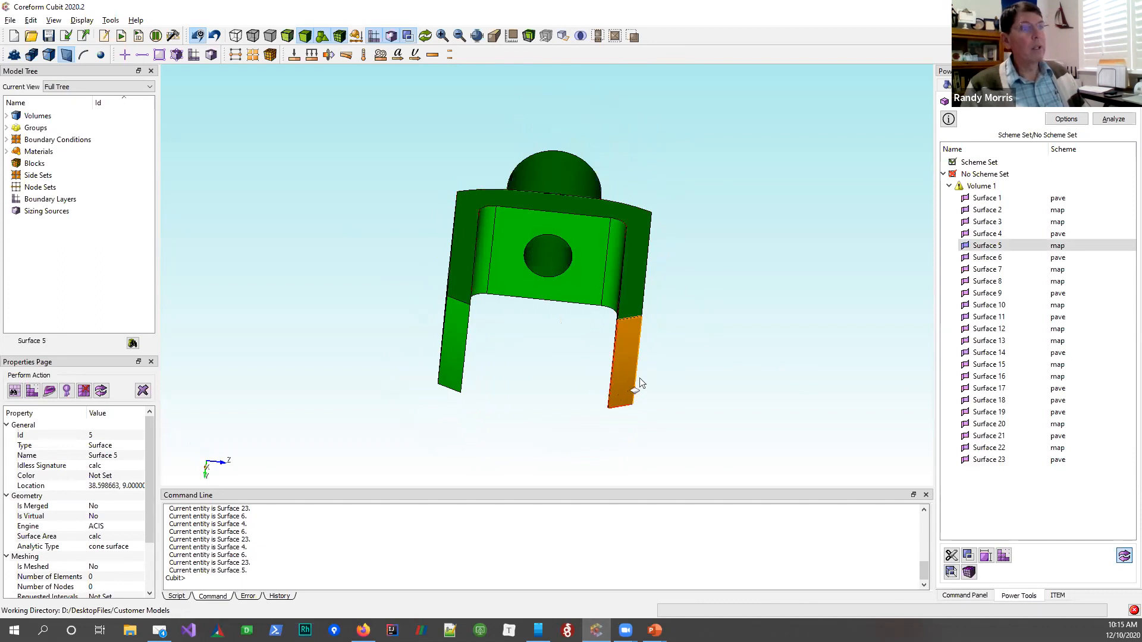
pyautogui.moveTo(650, 248); pyautogui.dragTo(632, 351, button='middle')
pyautogui.moveTo(634, 270); pyautogui.dragTo(642, 274, button='middle')
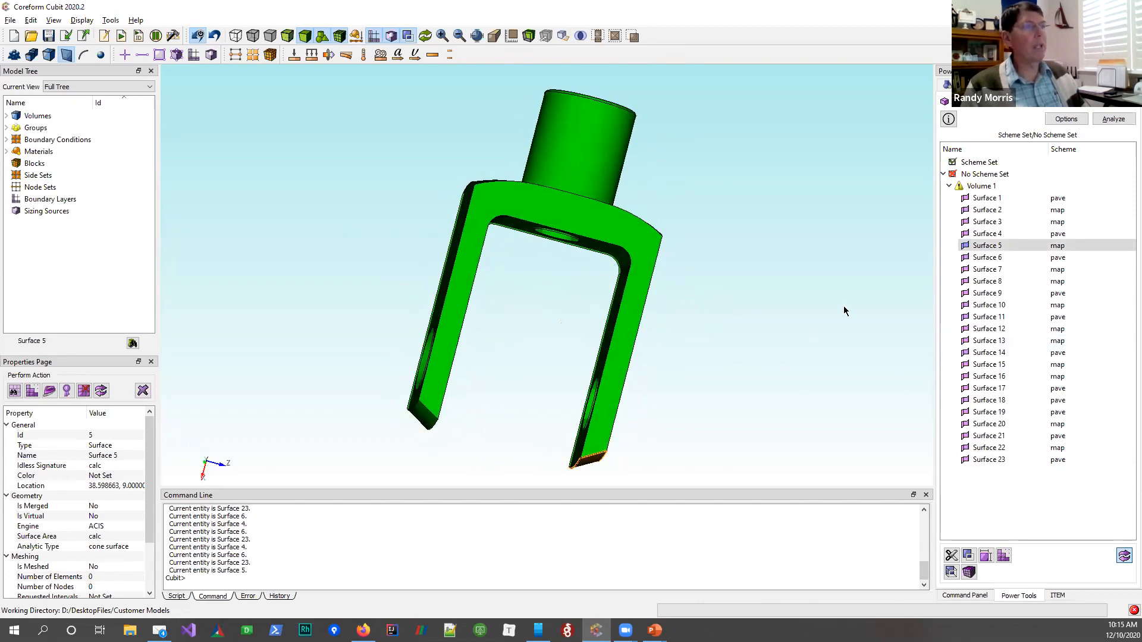
# Run the Power Tools geometry analysis on all volumes with Show Solutions and Auto Update enabled
pyautogui.click(948, 86)
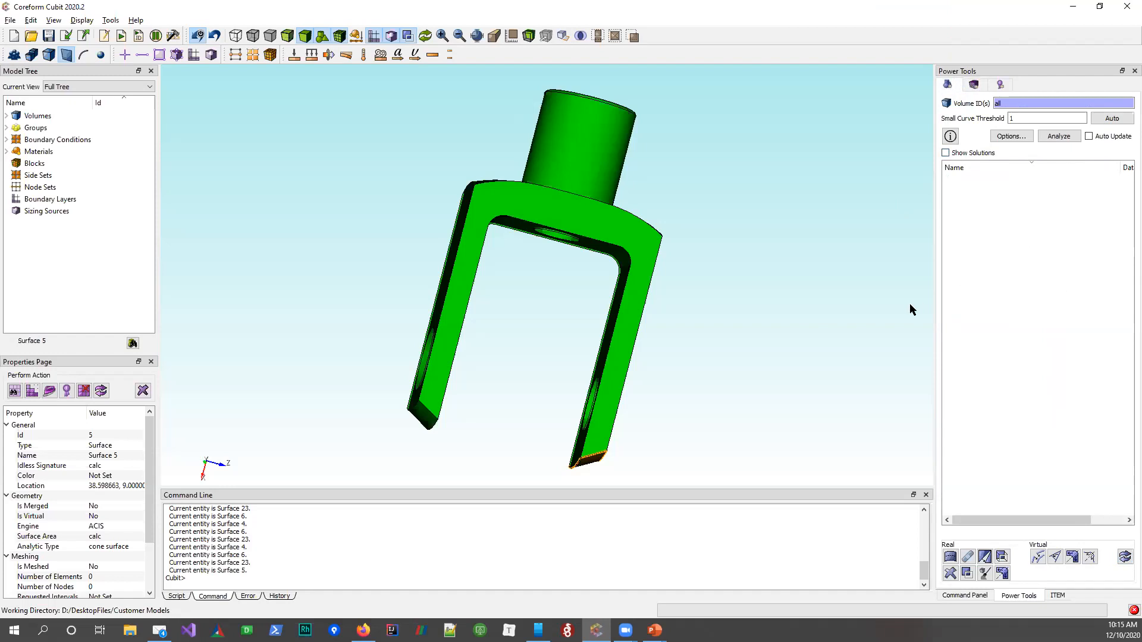
pyautogui.moveTo(641, 243); pyautogui.dragTo(725, 264, button='middle')
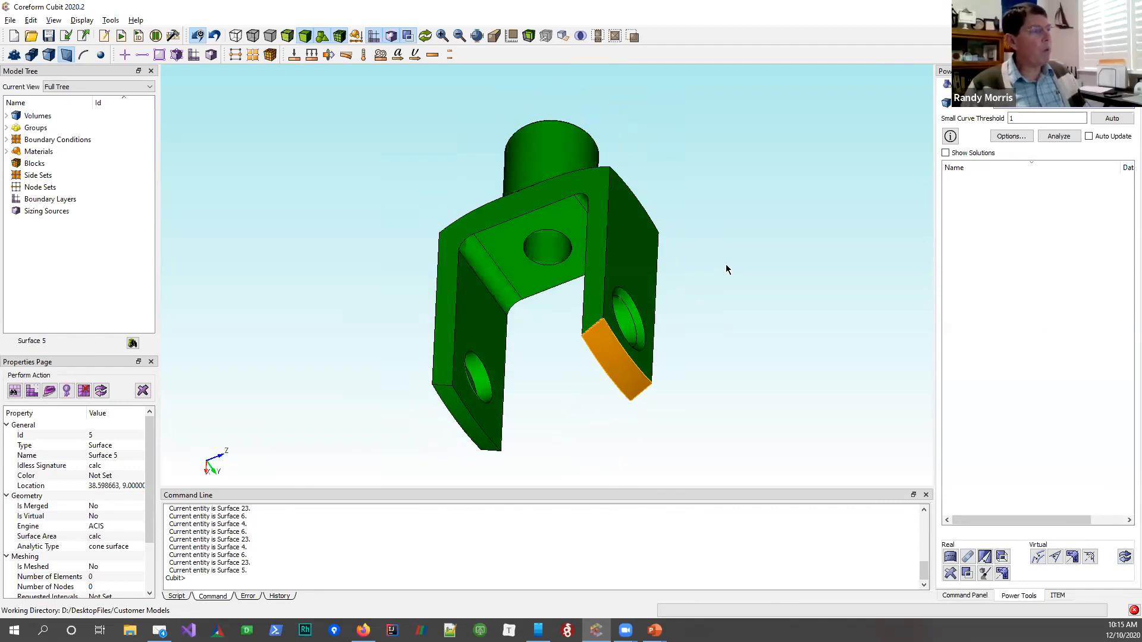
pyautogui.moveTo(642, 280); pyautogui.dragTo(695, 276, button='middle')
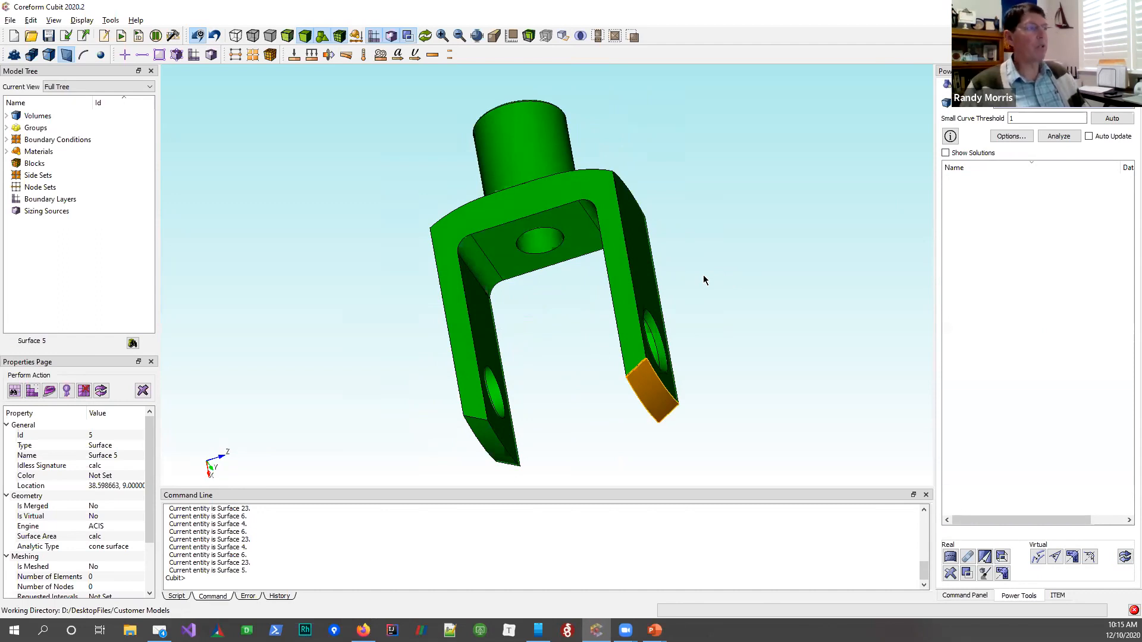
pyautogui.moveTo(625, 296); pyautogui.dragTo(634, 326, button='middle')
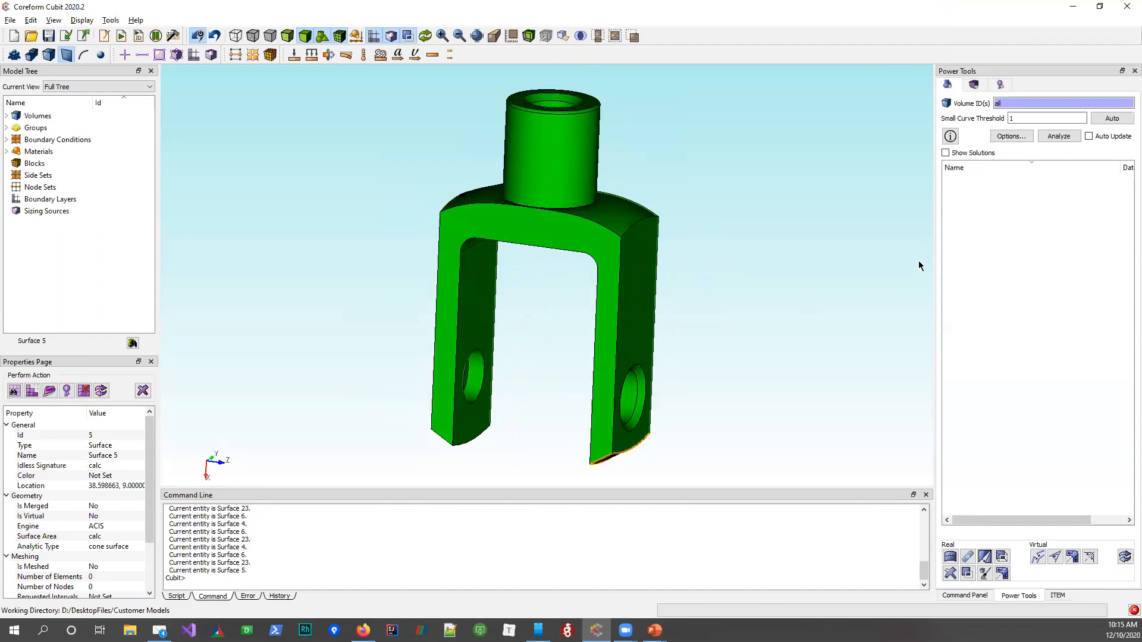
pyautogui.click(946, 154)
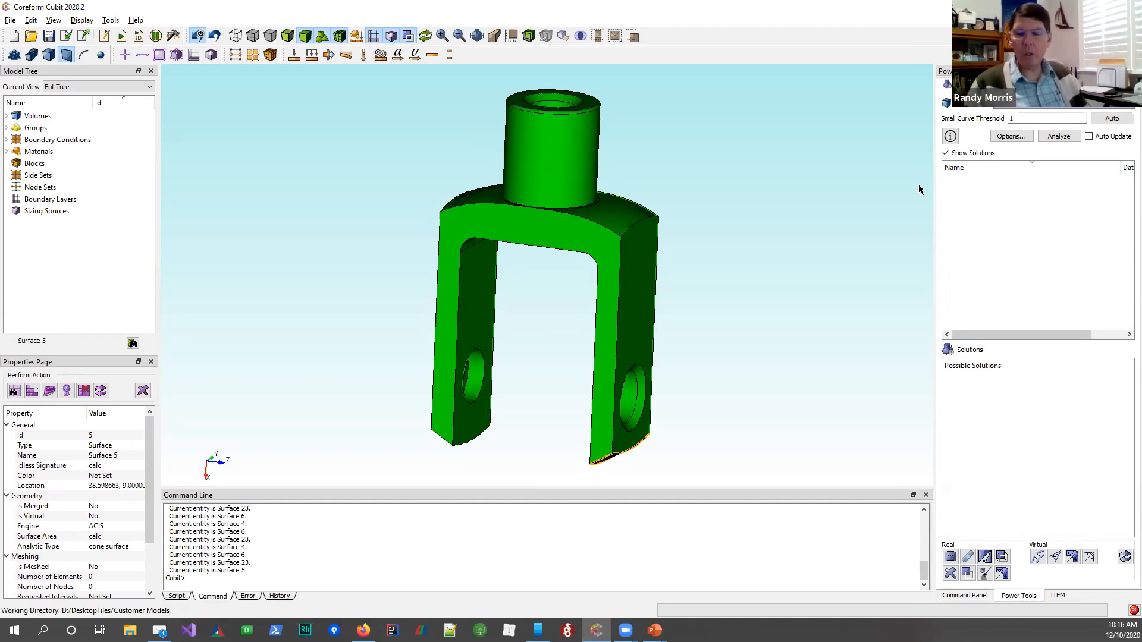
pyautogui.click(946, 153)
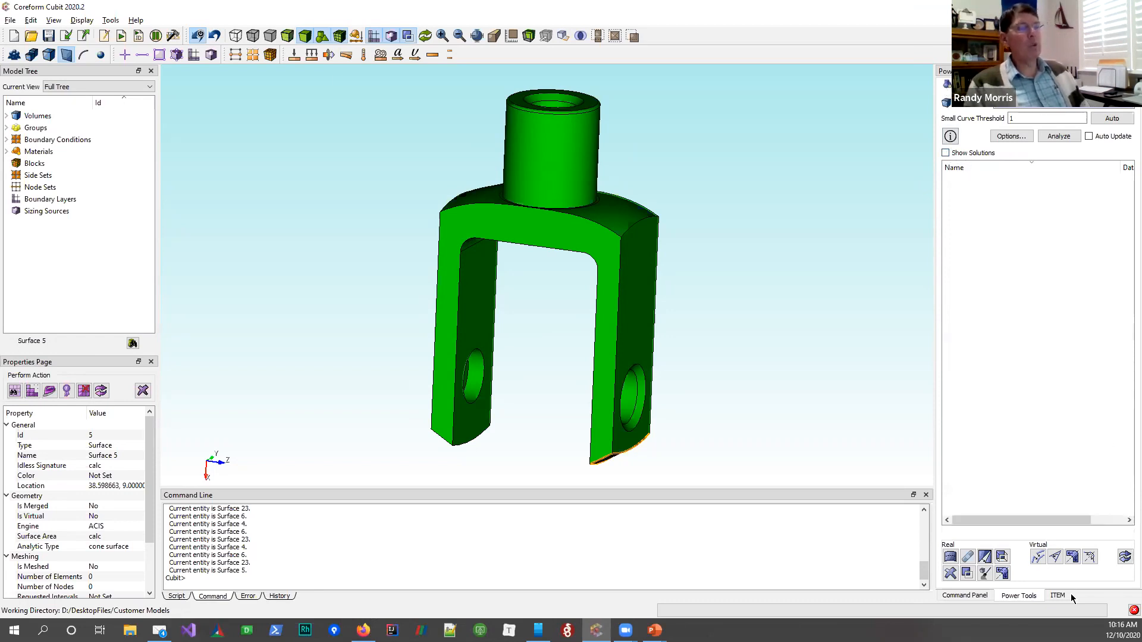
pyautogui.click(946, 154)
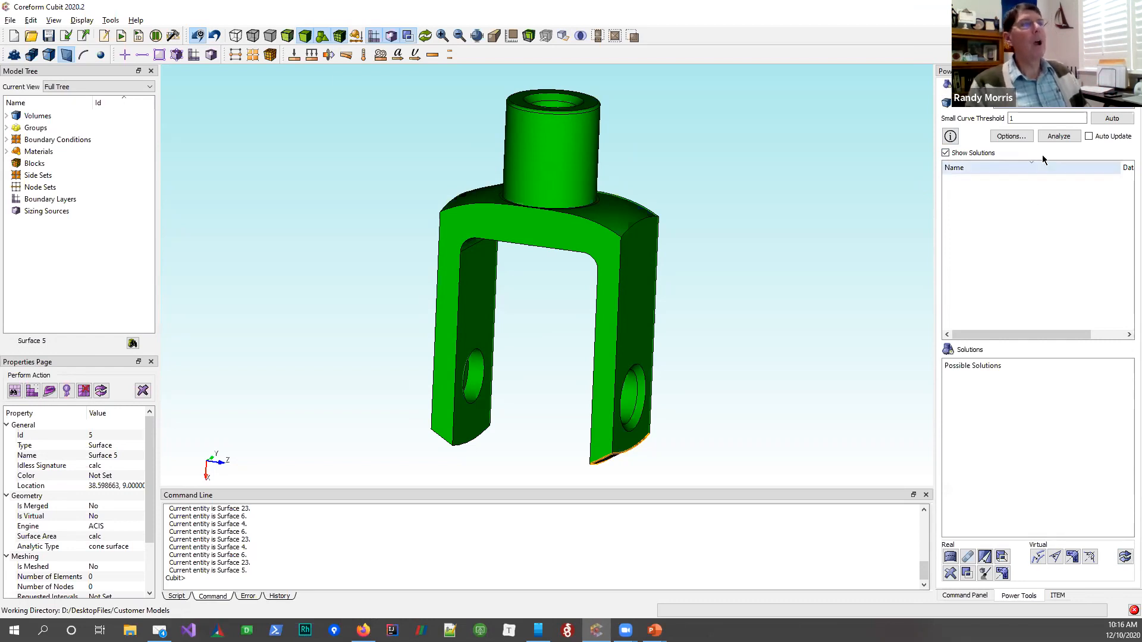
pyautogui.click(1089, 136)
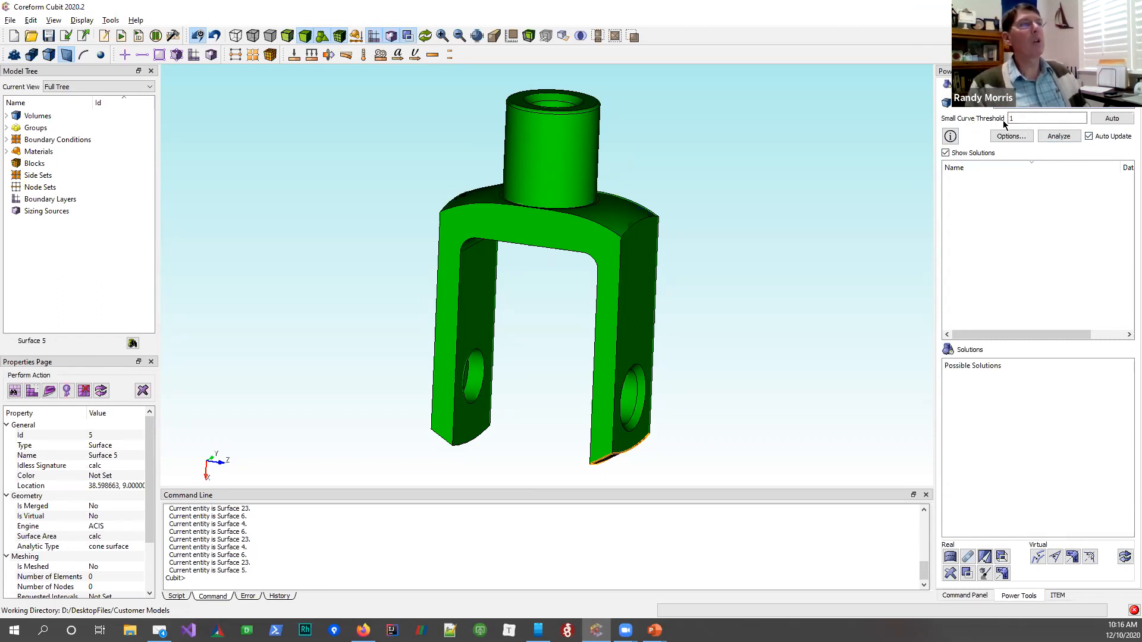
pyautogui.click(1058, 140)
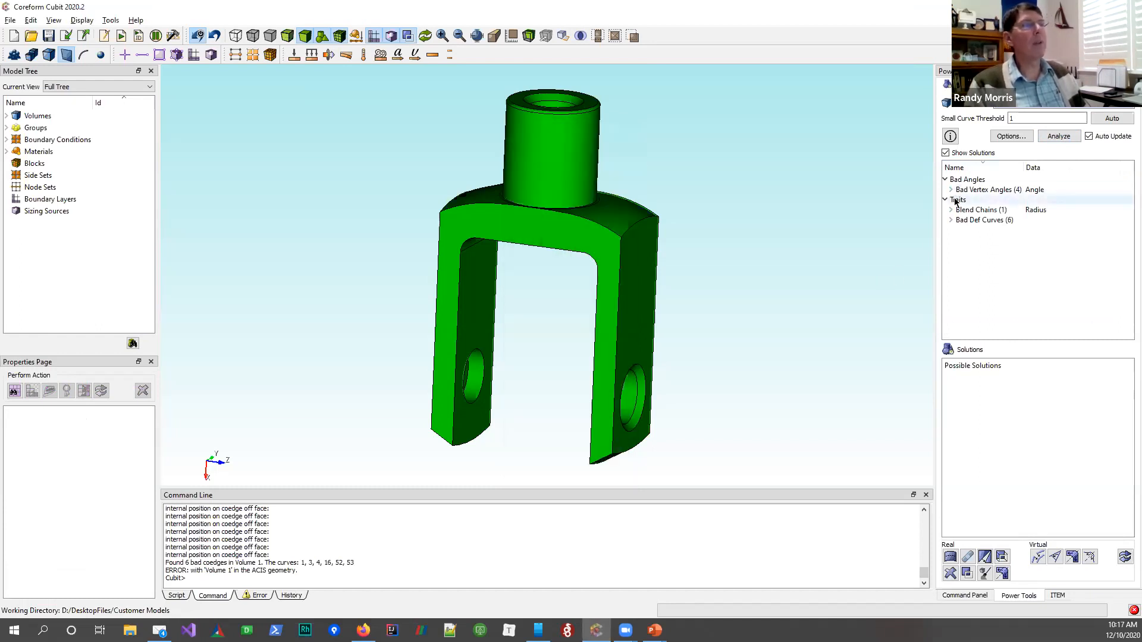
# List the individual entries under Bad Def Curves and Bad Vertex Angles in the analysis results
pyautogui.click(952, 220)
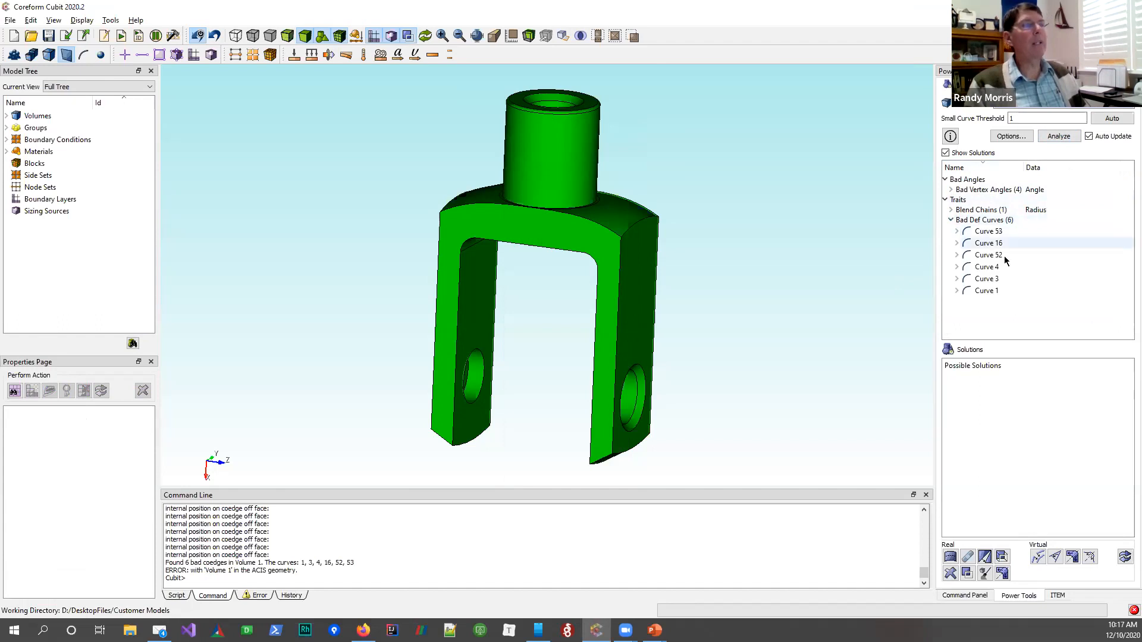
pyautogui.click(951, 190)
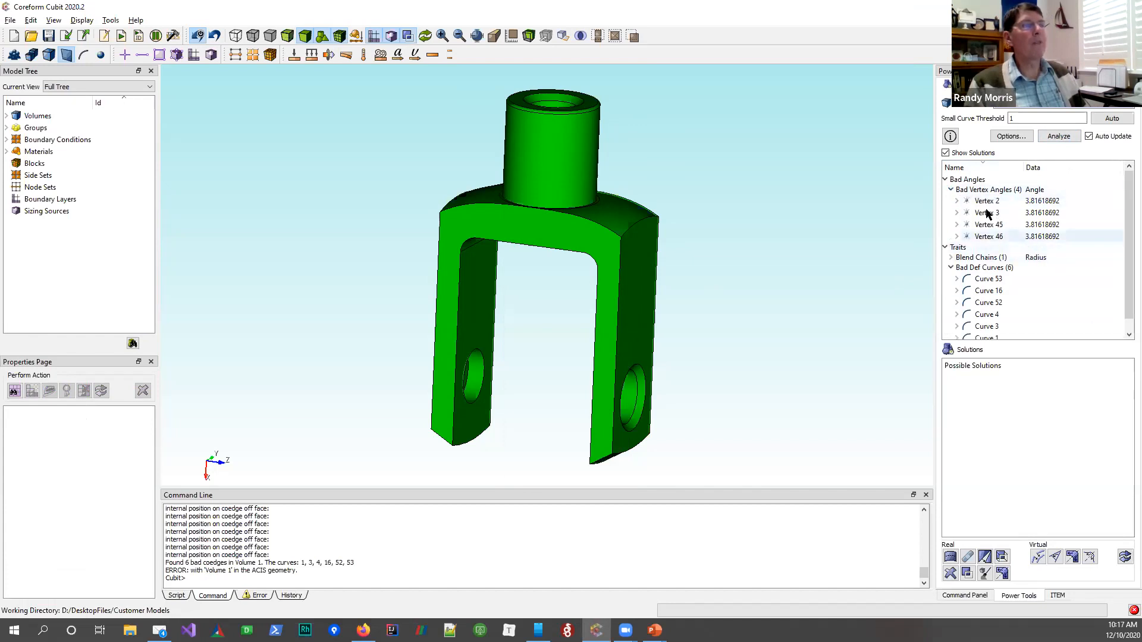
pyautogui.moveTo(677, 173); pyautogui.dragTo(666, 200, button='middle')
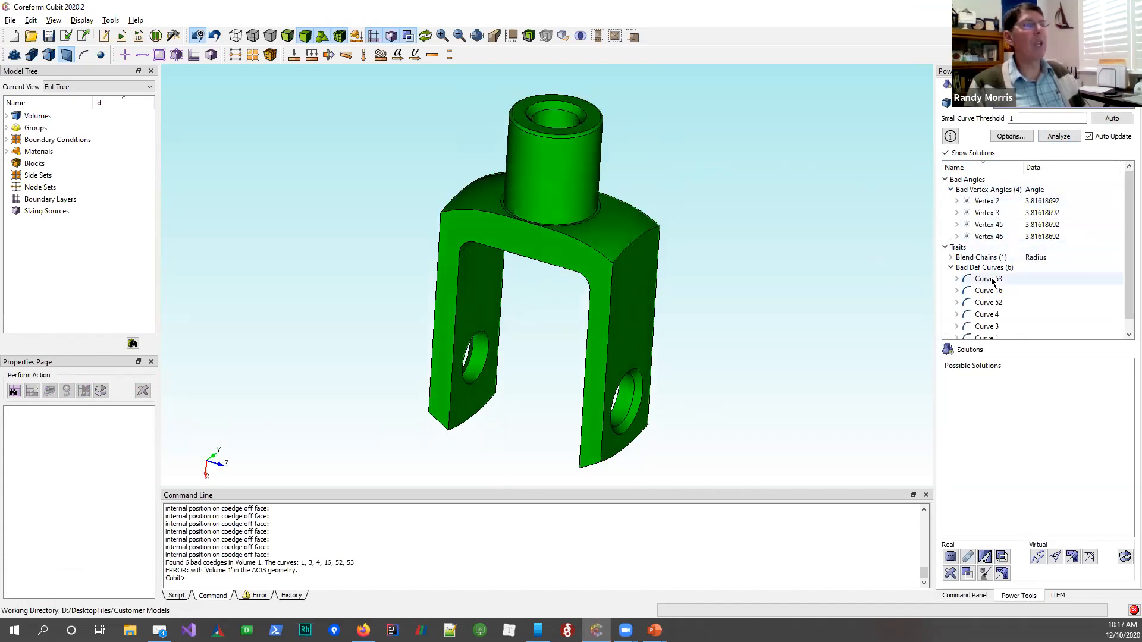
# Examine Chain 1 under Blend Chains, its location on the cylindrical neck and its possible solutions
pyautogui.click(951, 258)
pyautogui.click(973, 269)
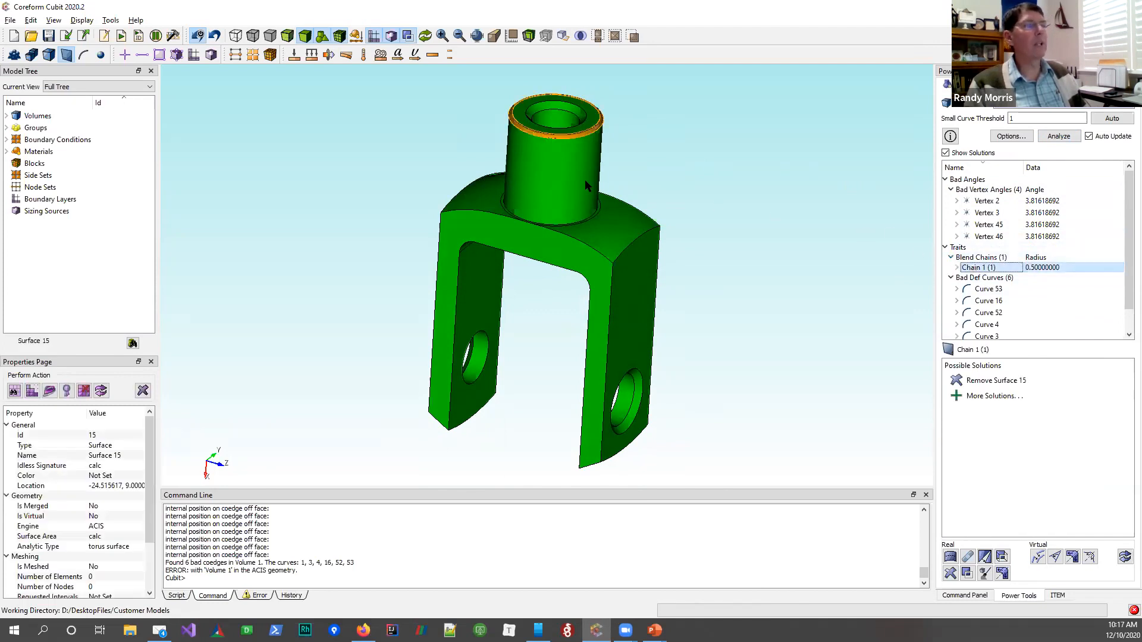
pyautogui.moveTo(555, 137)
pyautogui.mouseDown(button='middle')
pyautogui.moveTo(573, 177)
pyautogui.moveTo(563, 119)
pyautogui.mouseUp(button='middle')
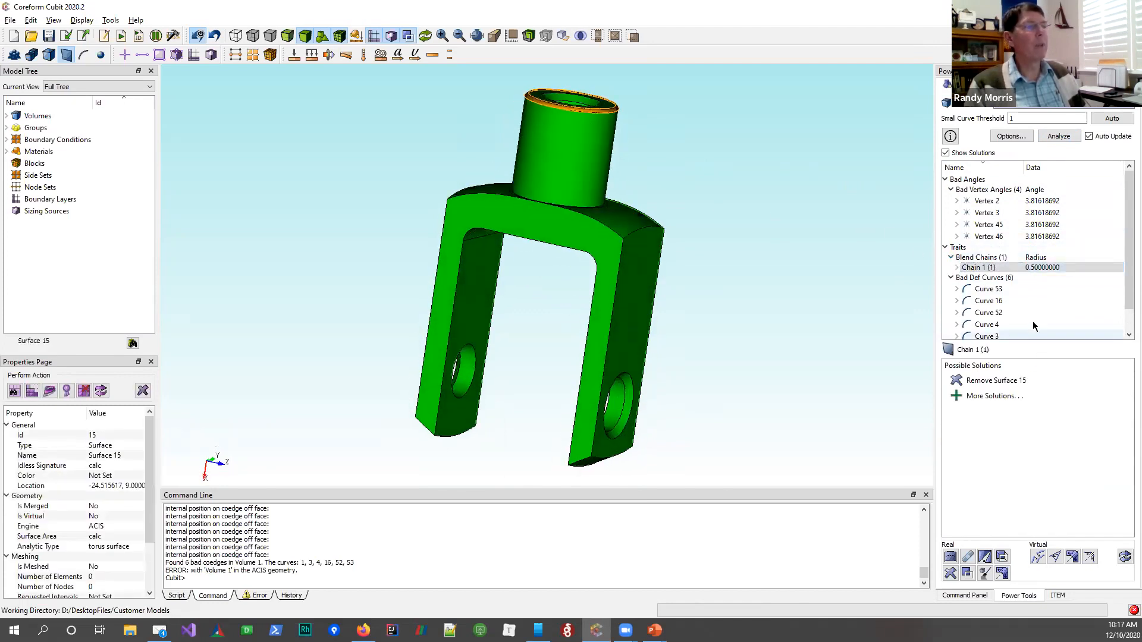
pyautogui.scroll(-1, 1038, 286)
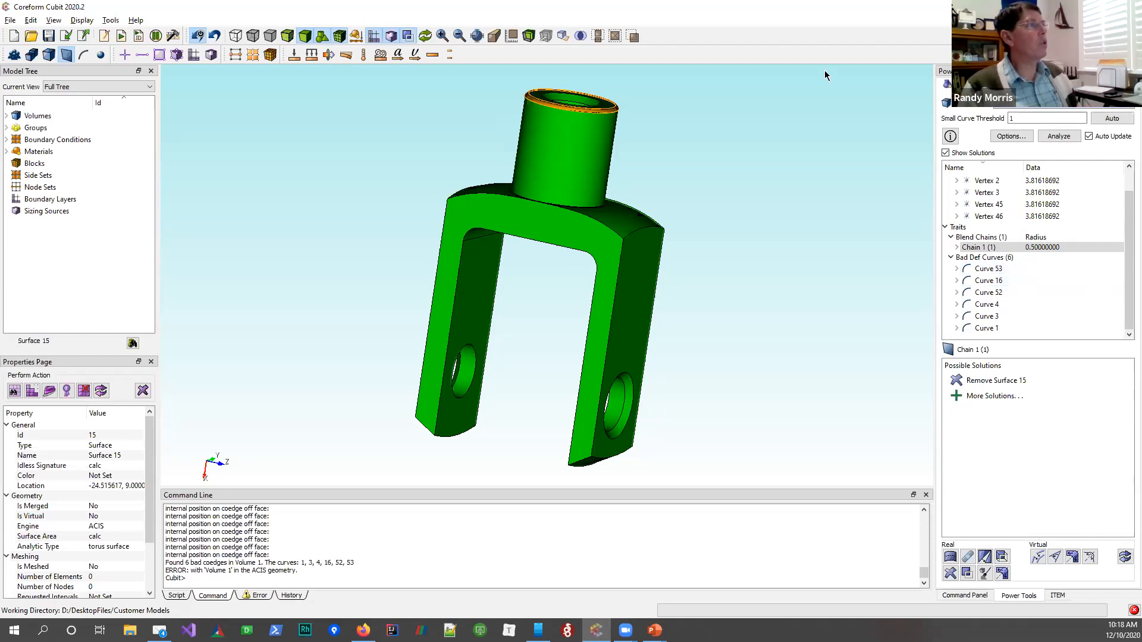
pyautogui.moveTo(598, 157); pyautogui.dragTo(583, 195)
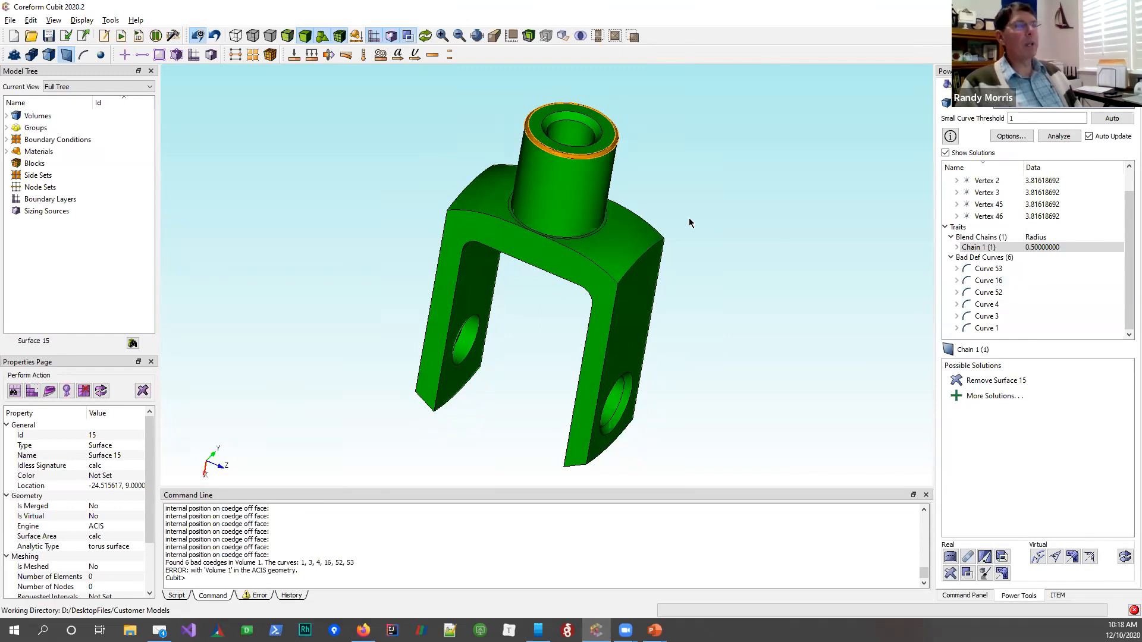
# Examine the locations and suggested solutions of Curves 53, 16, 52 and 4 under Bad Def Curves
pyautogui.click(990, 269)
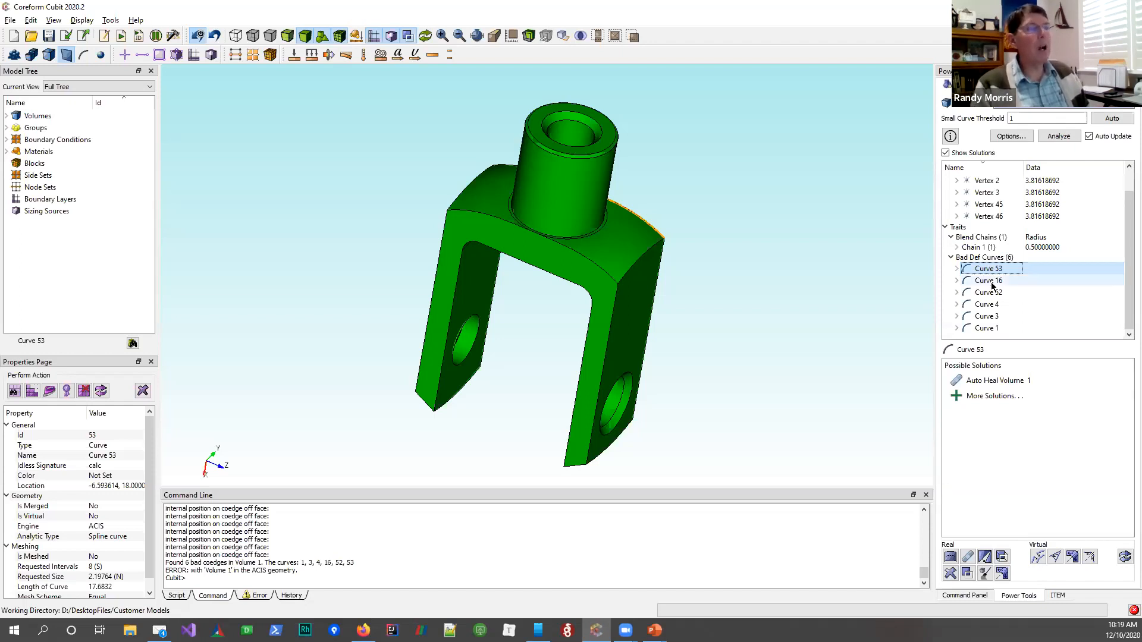
pyautogui.click(989, 281)
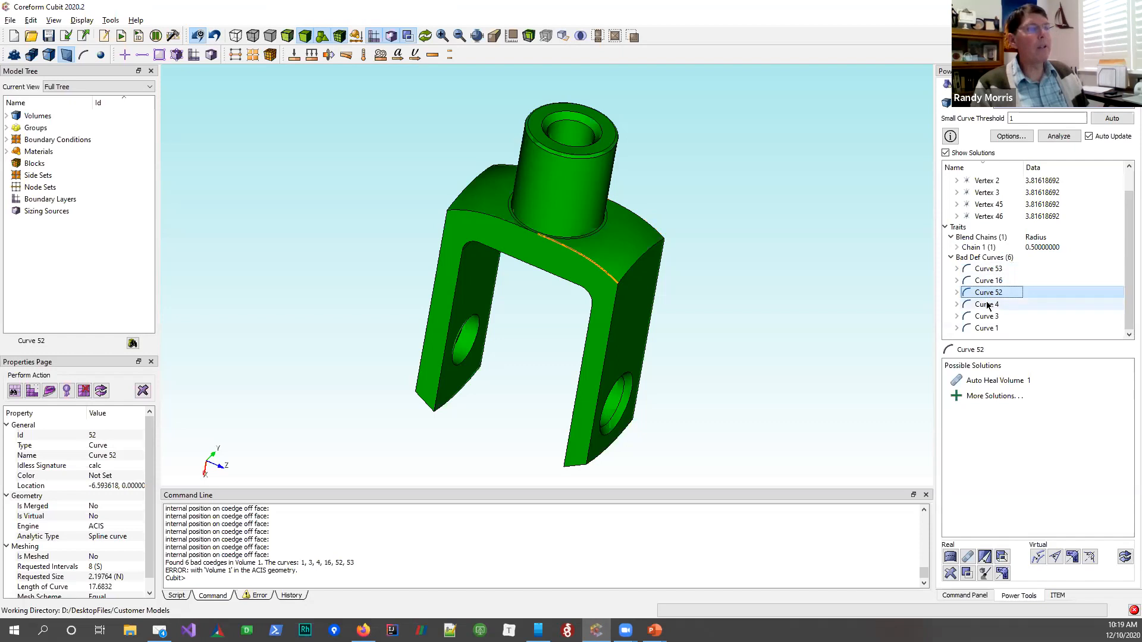
pyautogui.click(986, 302)
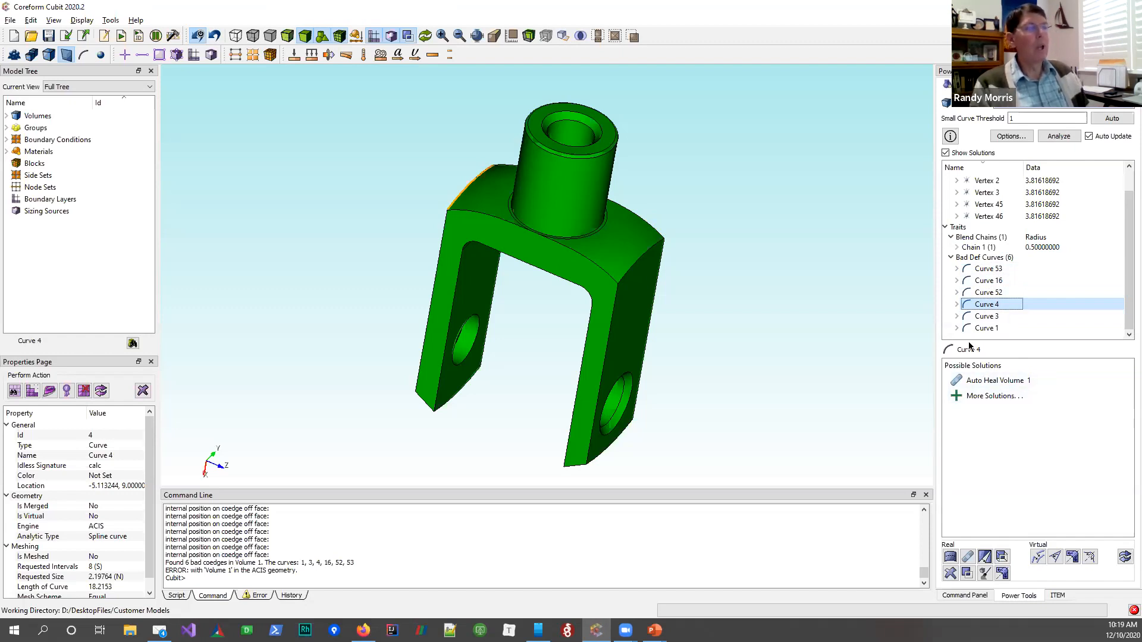
pyautogui.click(983, 271)
pyautogui.click(985, 281)
pyautogui.click(990, 294)
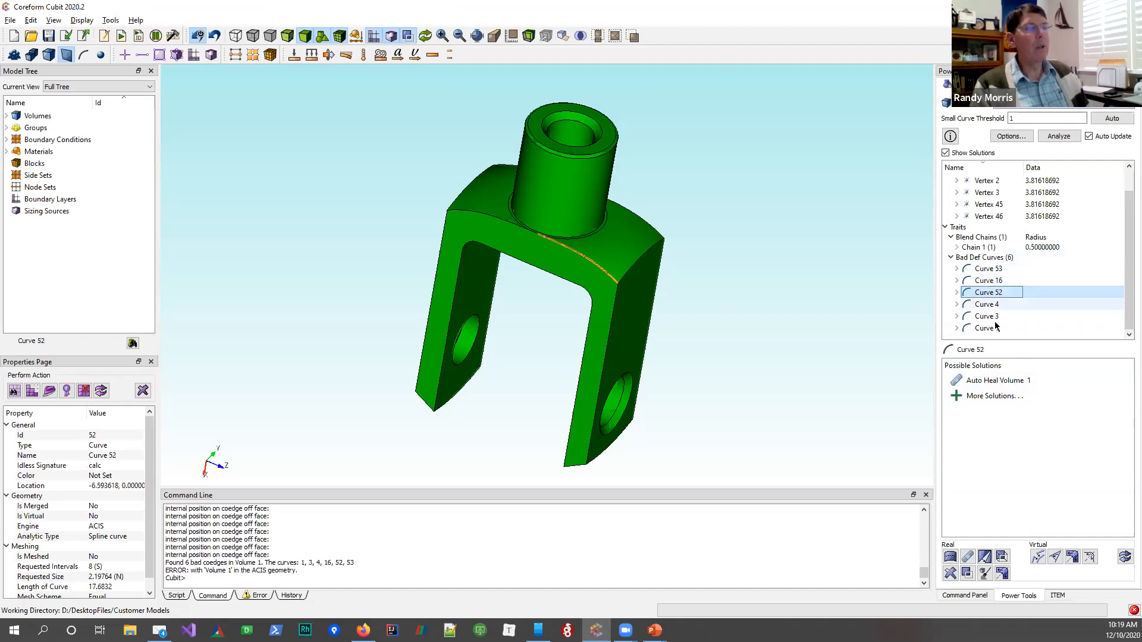
pyautogui.click(1004, 383)
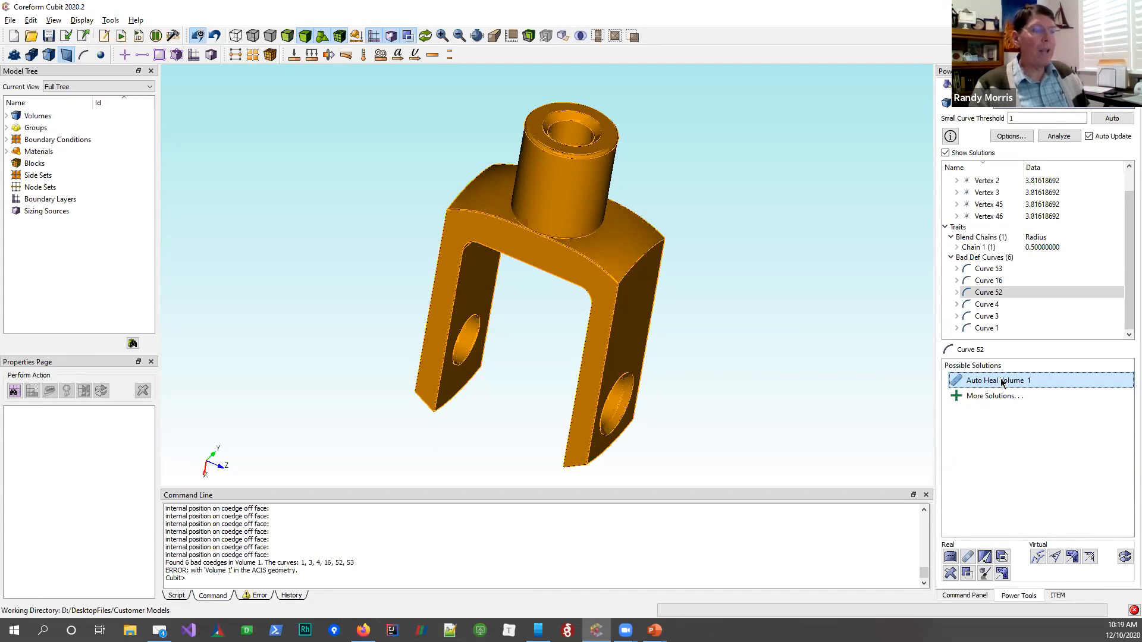
pyautogui.rightClick(1003, 383)
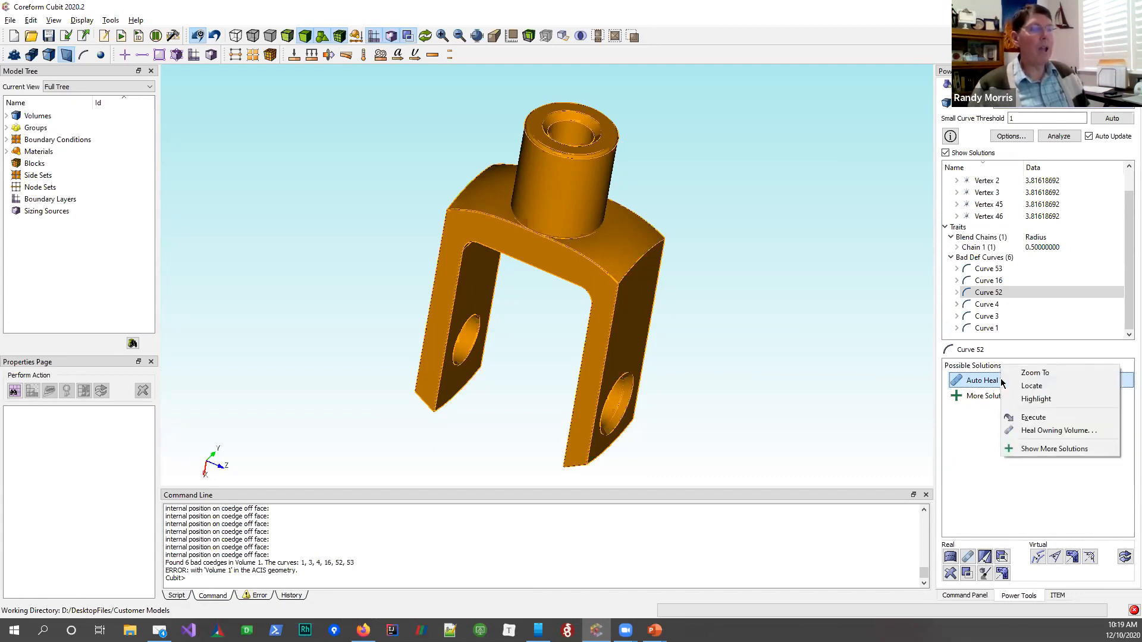
pyautogui.click(1076, 431)
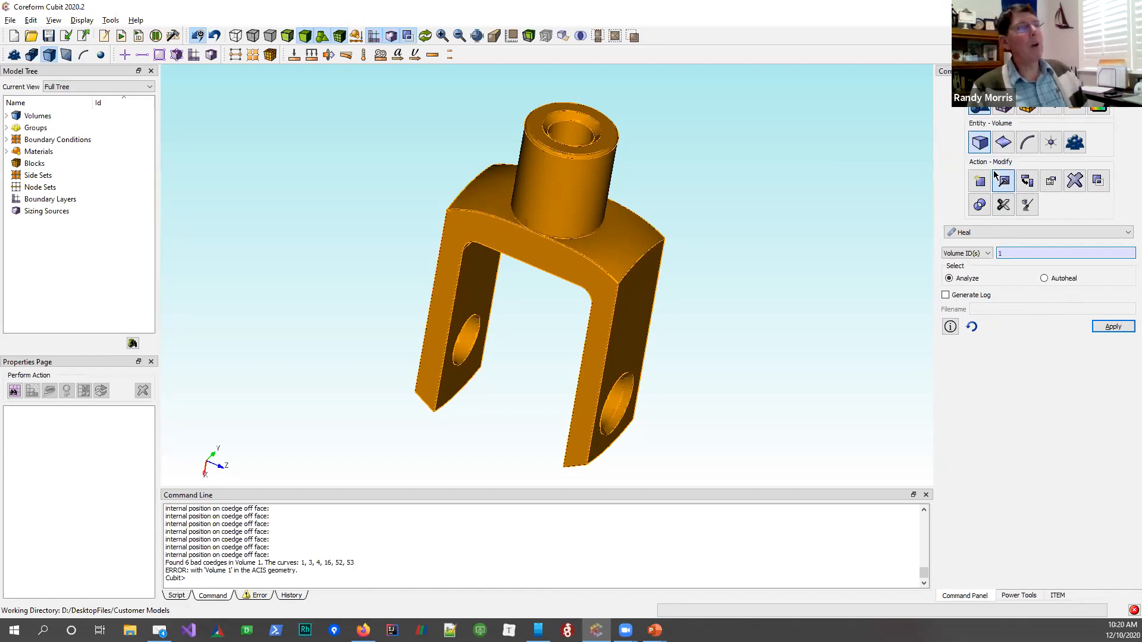
pyautogui.click(1006, 231)
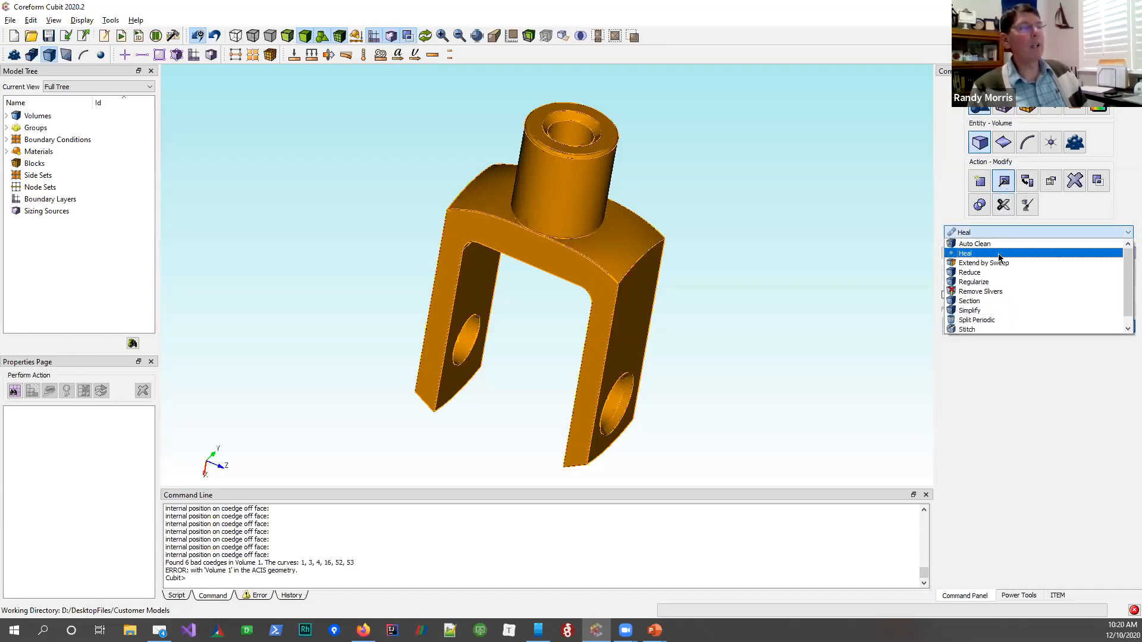
pyautogui.click(999, 254)
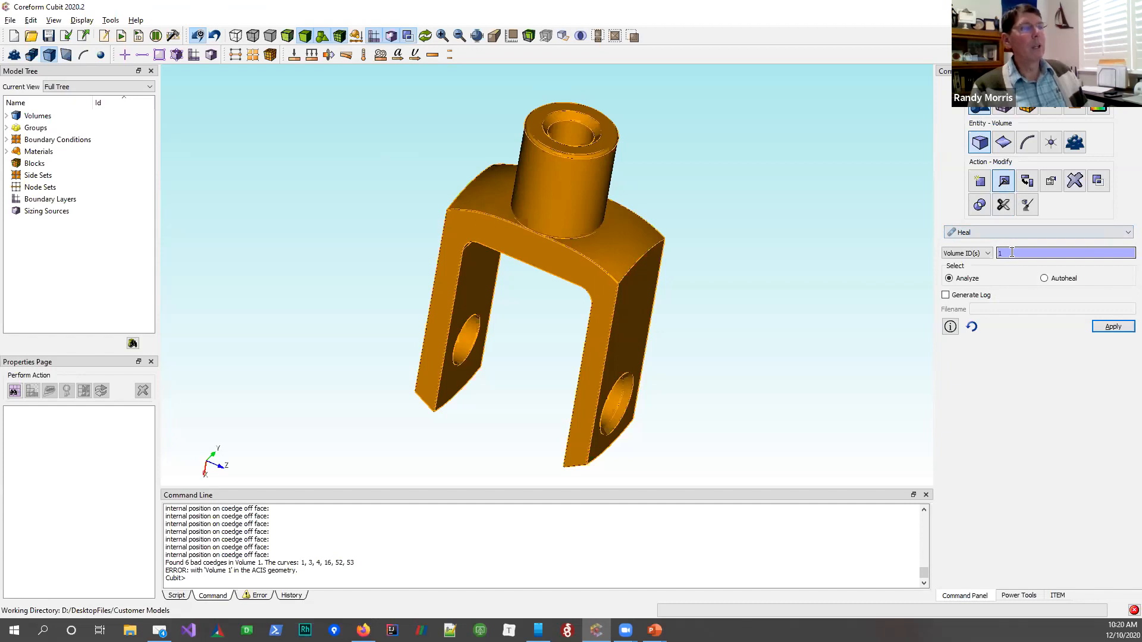
pyautogui.click(1045, 277)
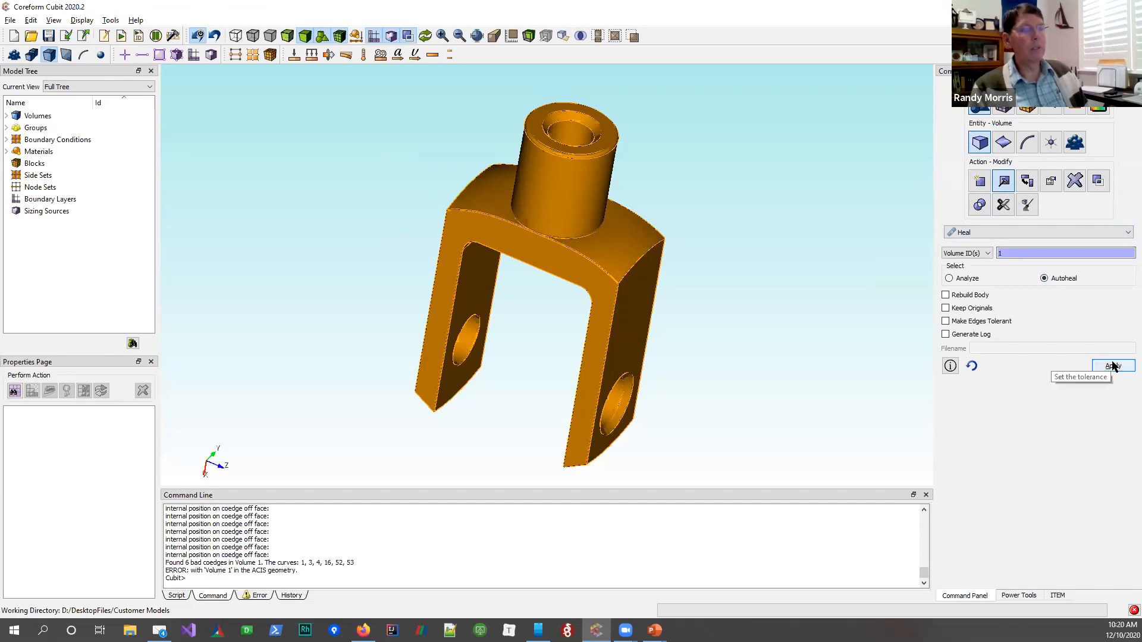
pyautogui.click(1018, 596)
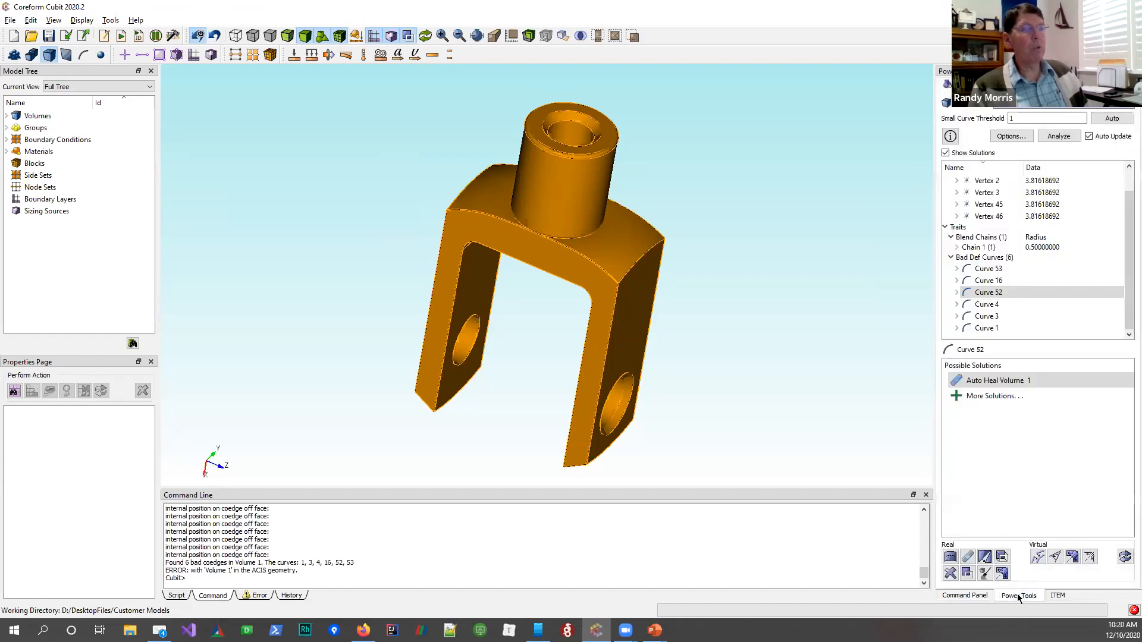
# Execute the Auto Heal Volume 1 solution suggested for Curve 52
pyautogui.click(983, 379)
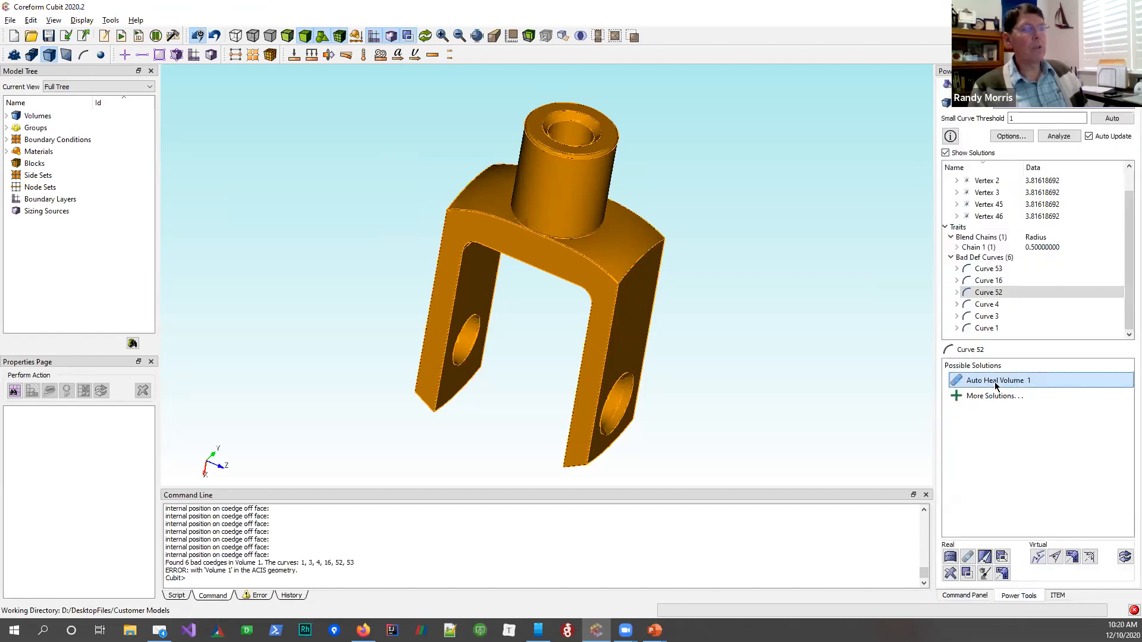
pyautogui.rightClick(996, 384)
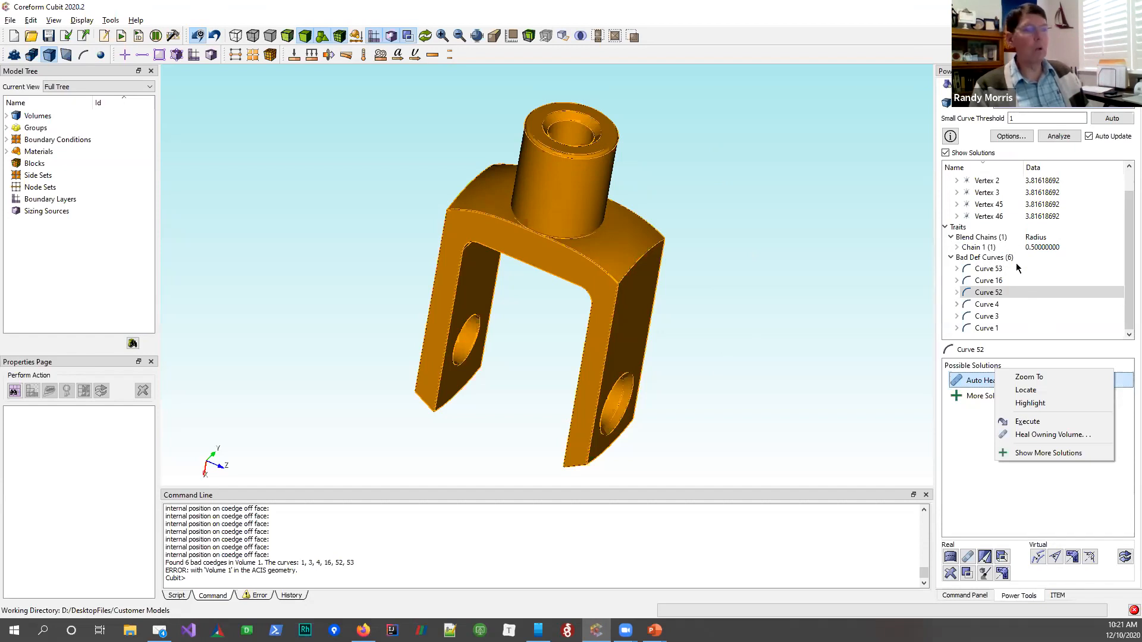
pyautogui.click(1035, 422)
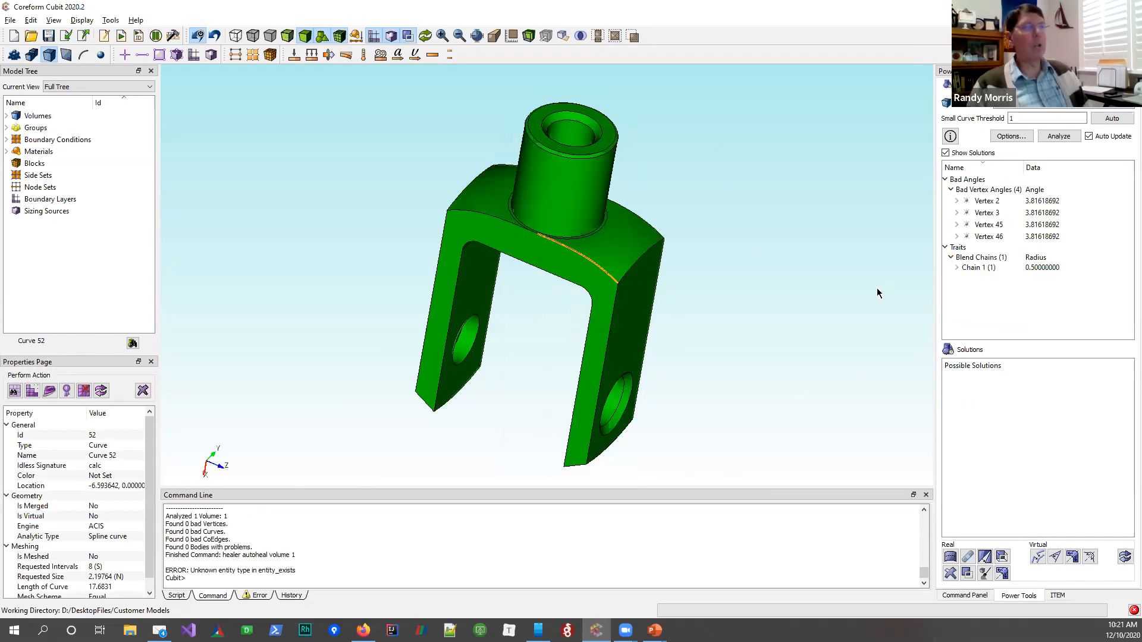
# Examine the locations of Vertices 2, 3, 45 and 46 under Bad Vertex Angles, where the cylindrical neck meets the fork
pyautogui.moveTo(583, 224); pyautogui.dragTo(572, 236)
pyautogui.click(683, 232)
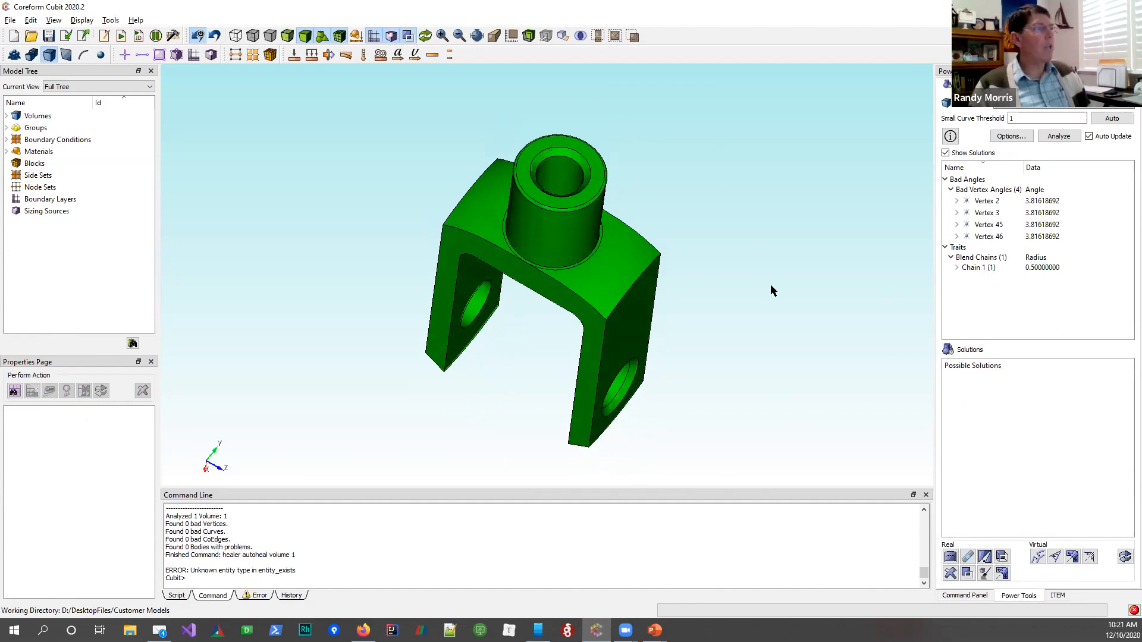
pyautogui.click(982, 203)
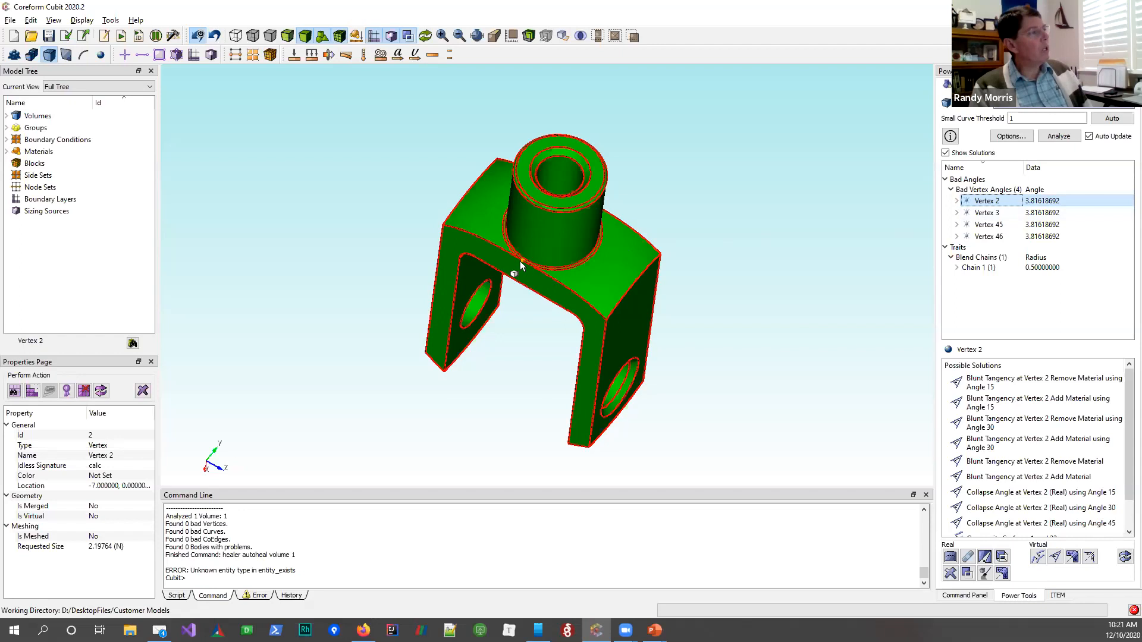
pyautogui.click(501, 319)
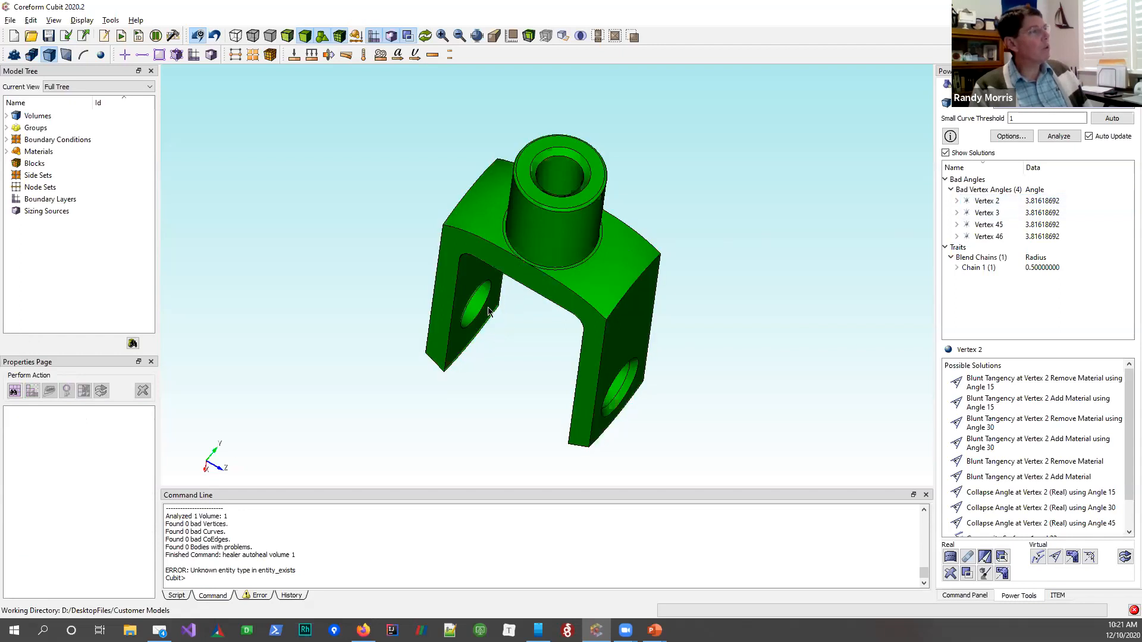
pyautogui.click(985, 202)
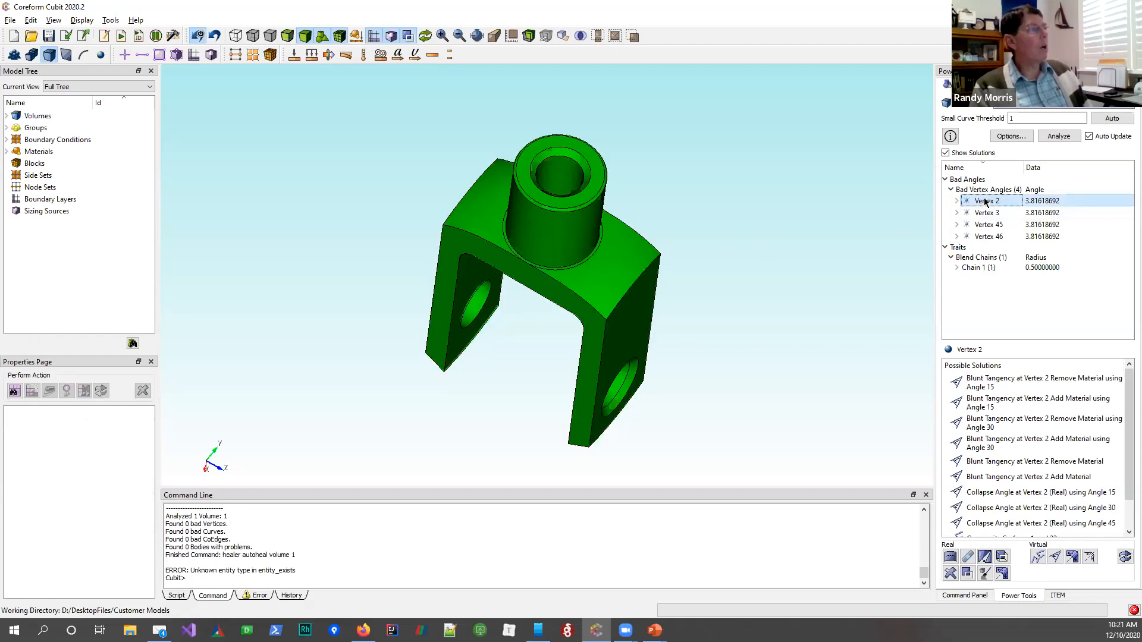
pyautogui.click(985, 213)
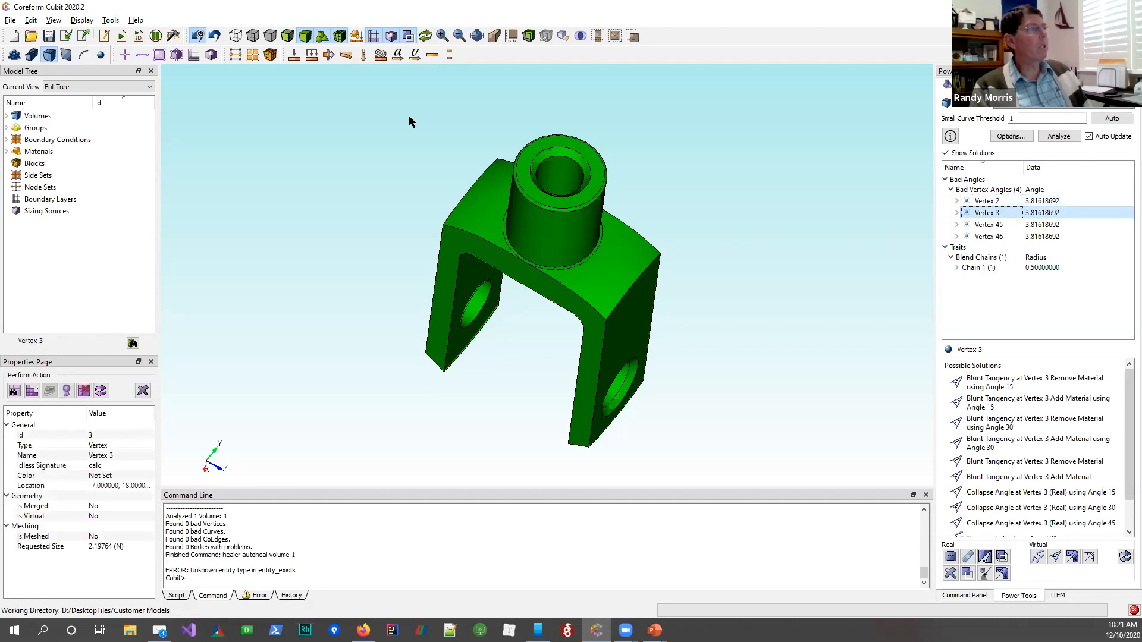
pyautogui.moveTo(544, 174); pyautogui.dragTo(477, 257, button='middle')
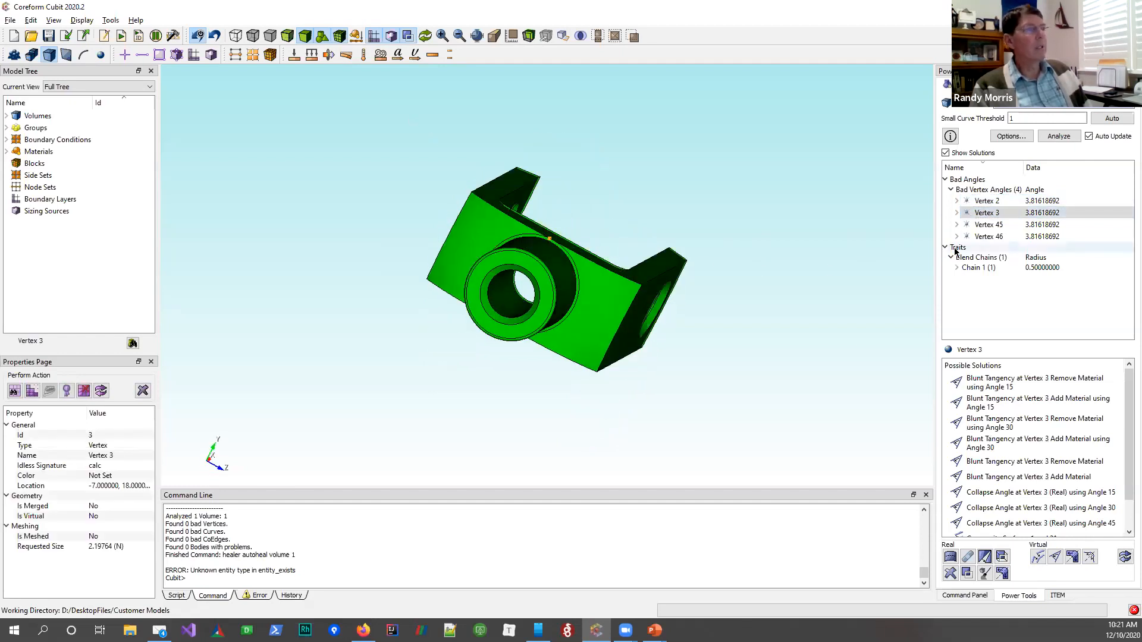
pyautogui.click(983, 226)
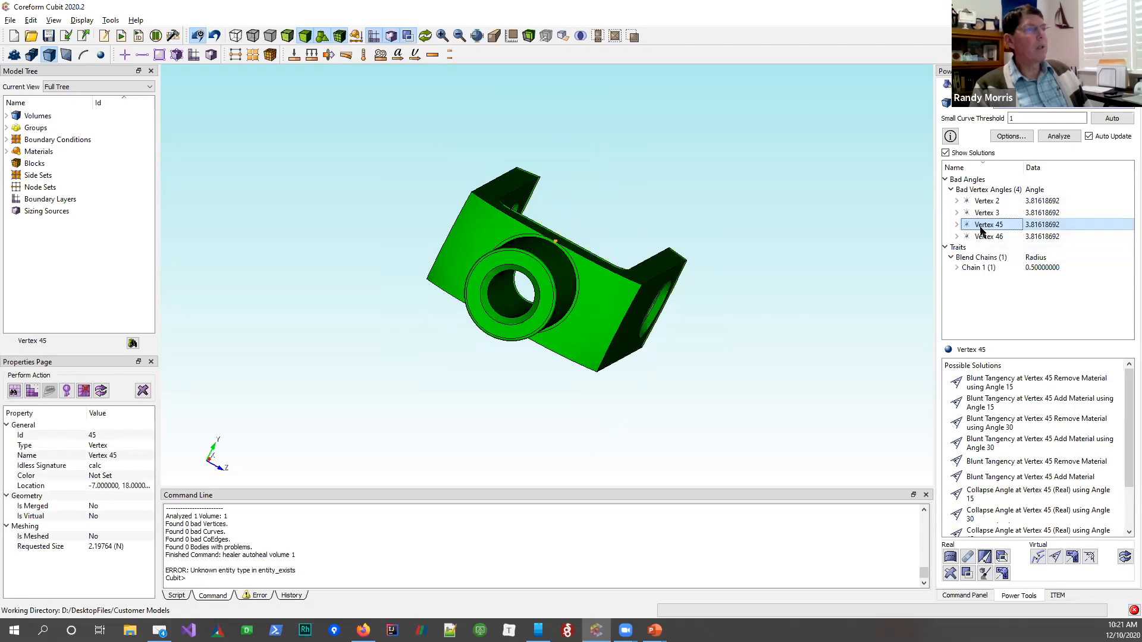
pyautogui.click(982, 210)
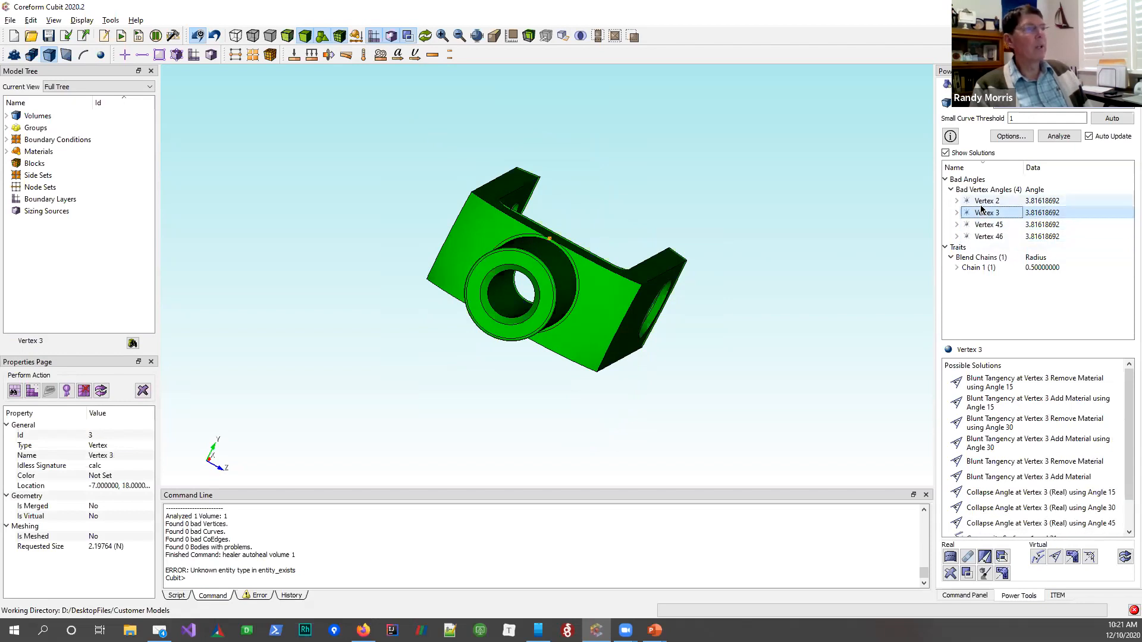
pyautogui.click(982, 204)
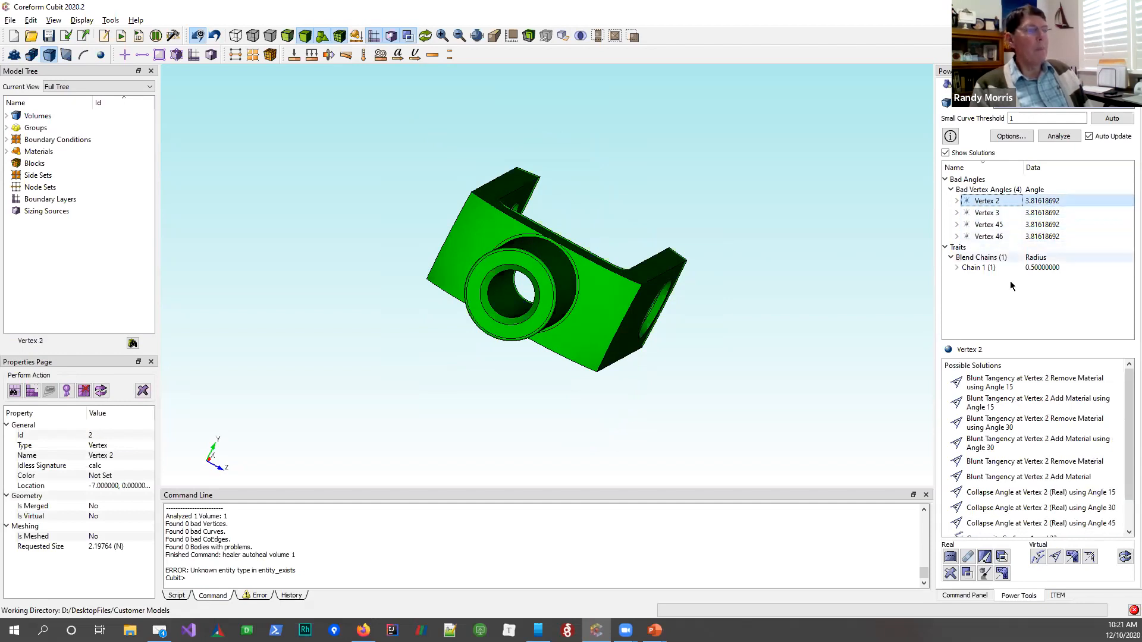
pyautogui.click(985, 214)
pyautogui.click(987, 225)
pyautogui.click(991, 237)
pyautogui.click(992, 226)
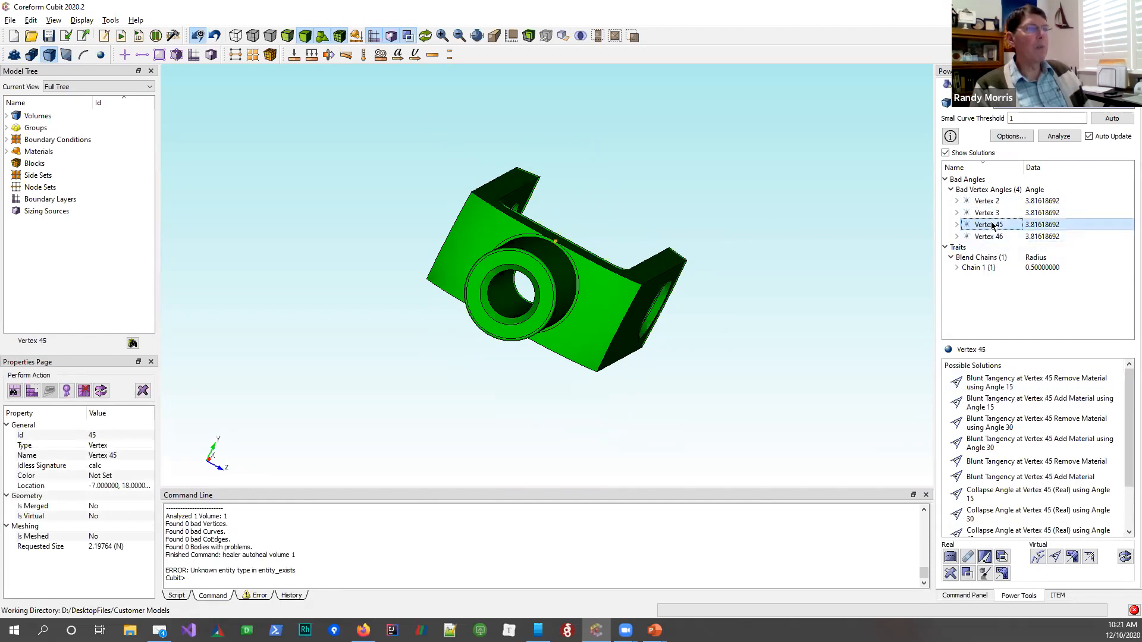
# Review the possible solutions for Vertex 2 and examine the surfaces involved in Composite Surfaces 1 and 23
pyautogui.click(987, 203)
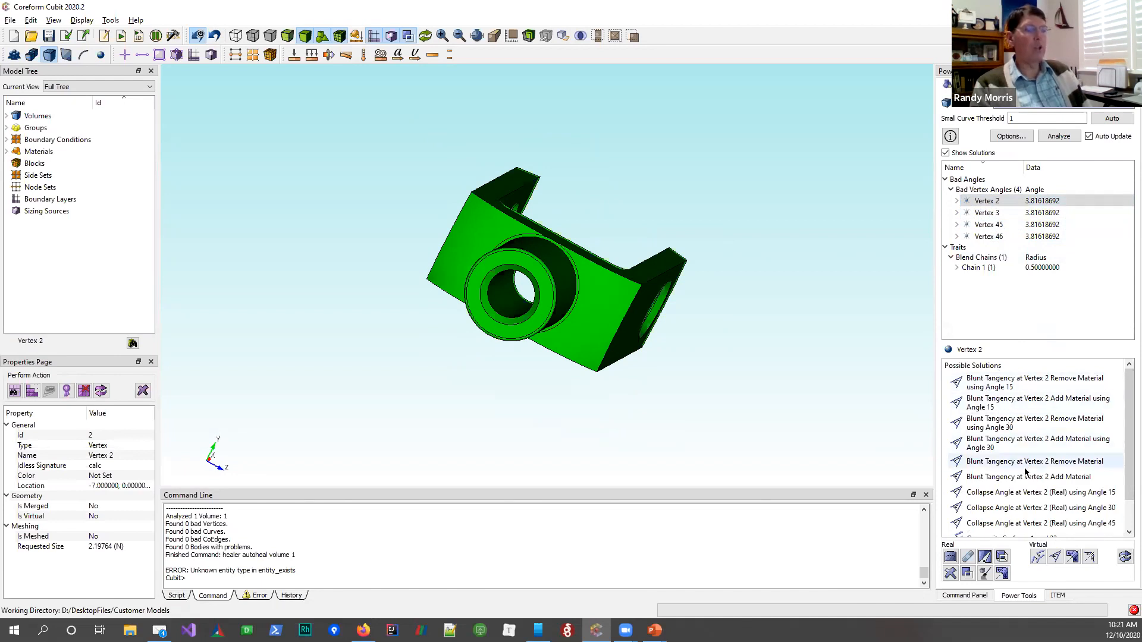
pyautogui.moveTo(1123, 445); pyautogui.dragTo(1123, 489)
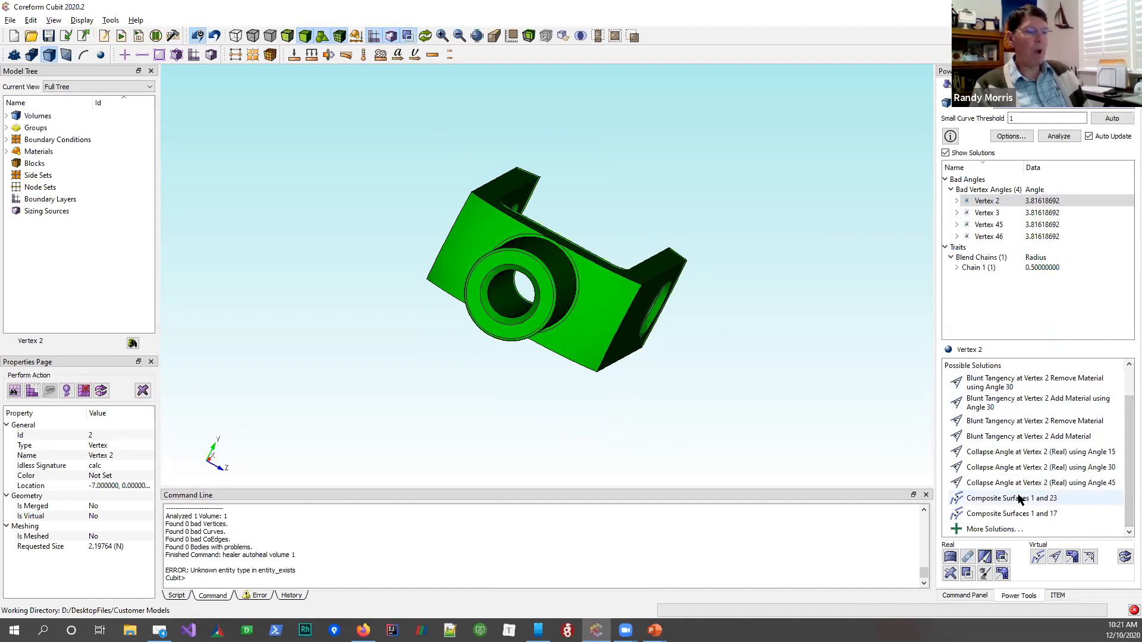
pyautogui.moveTo(540, 293); pyautogui.dragTo(574, 232)
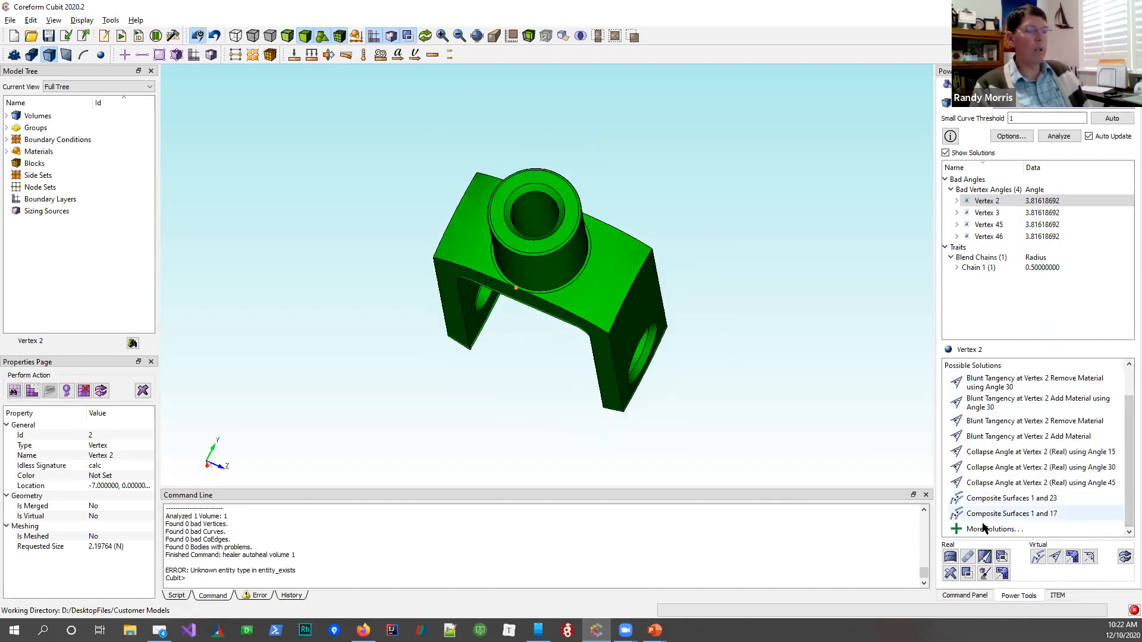
pyautogui.click(1002, 500)
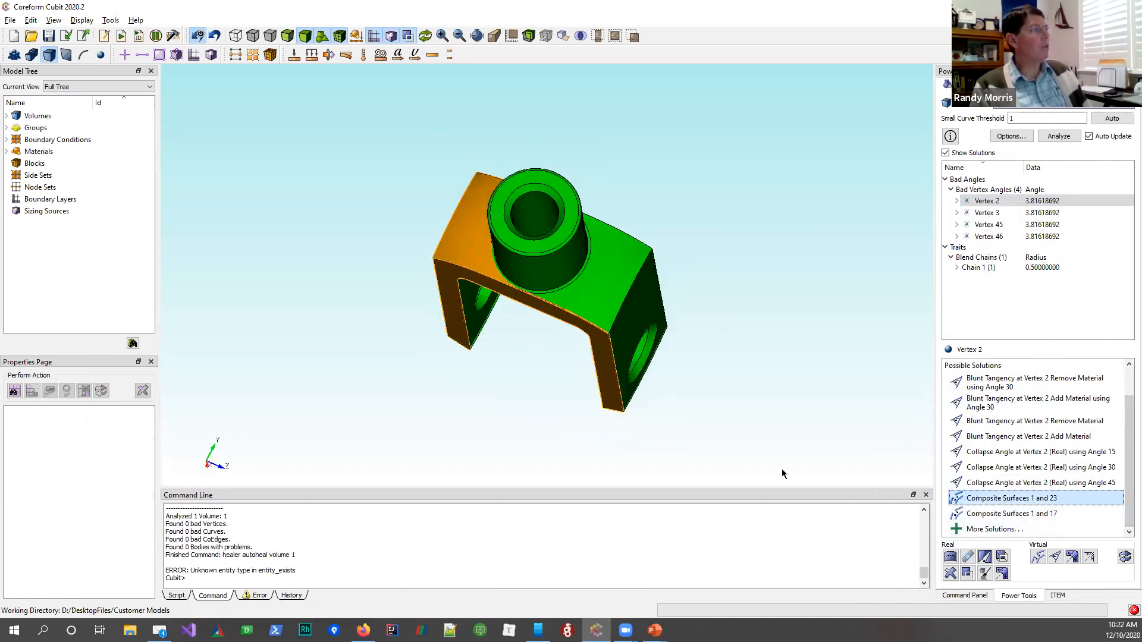
pyautogui.moveTo(592, 289); pyautogui.dragTo(427, 209)
pyautogui.moveTo(482, 234); pyautogui.dragTo(554, 278)
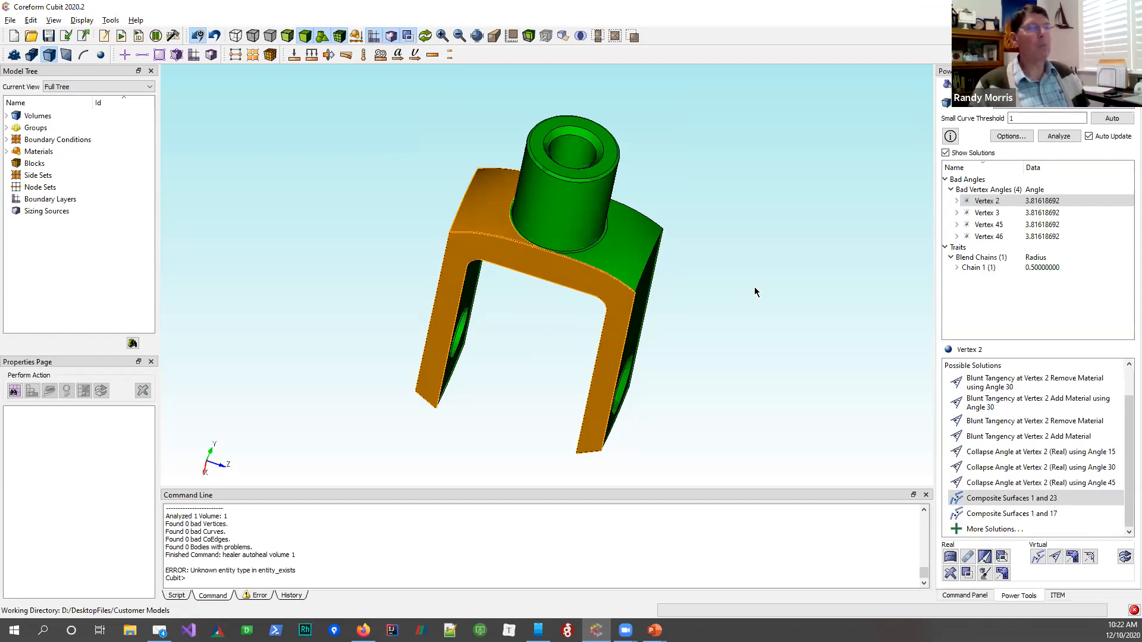
pyautogui.moveTo(635, 255); pyautogui.dragTo(682, 265)
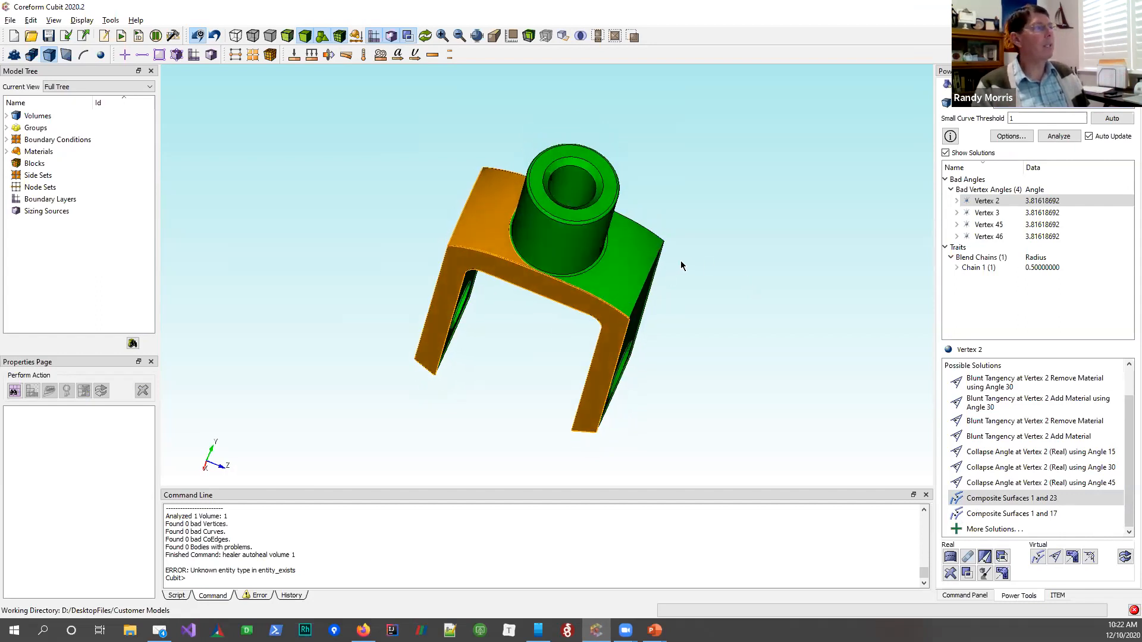
pyautogui.click(750, 273)
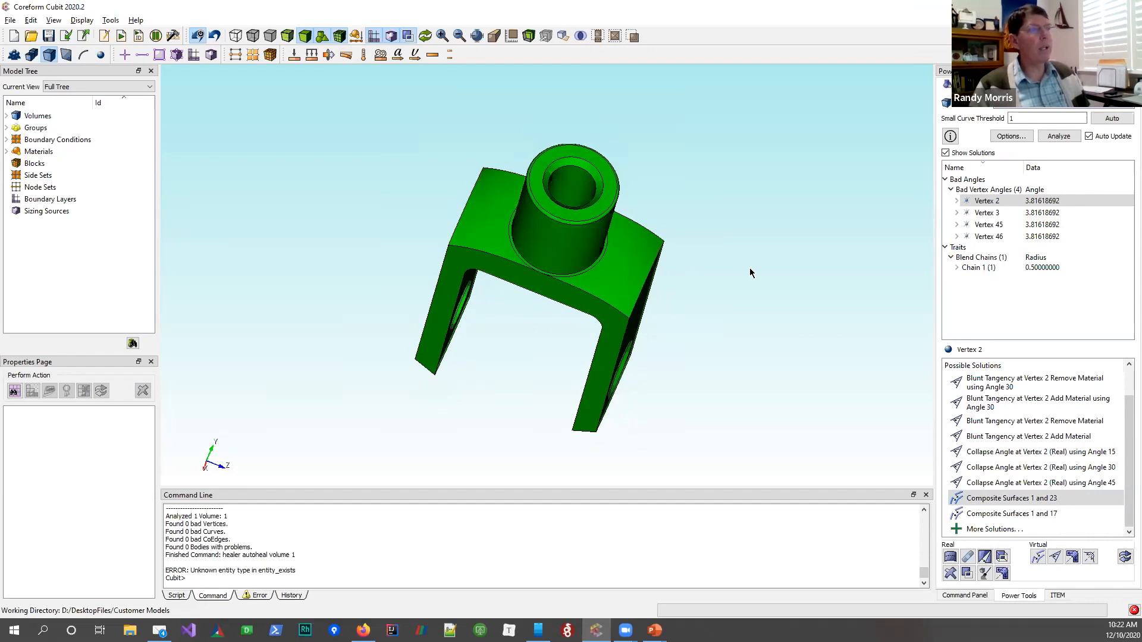
# Preview the Remove Surface 15 solution suggested for Chain 1 under Blend Chains
pyautogui.click(973, 267)
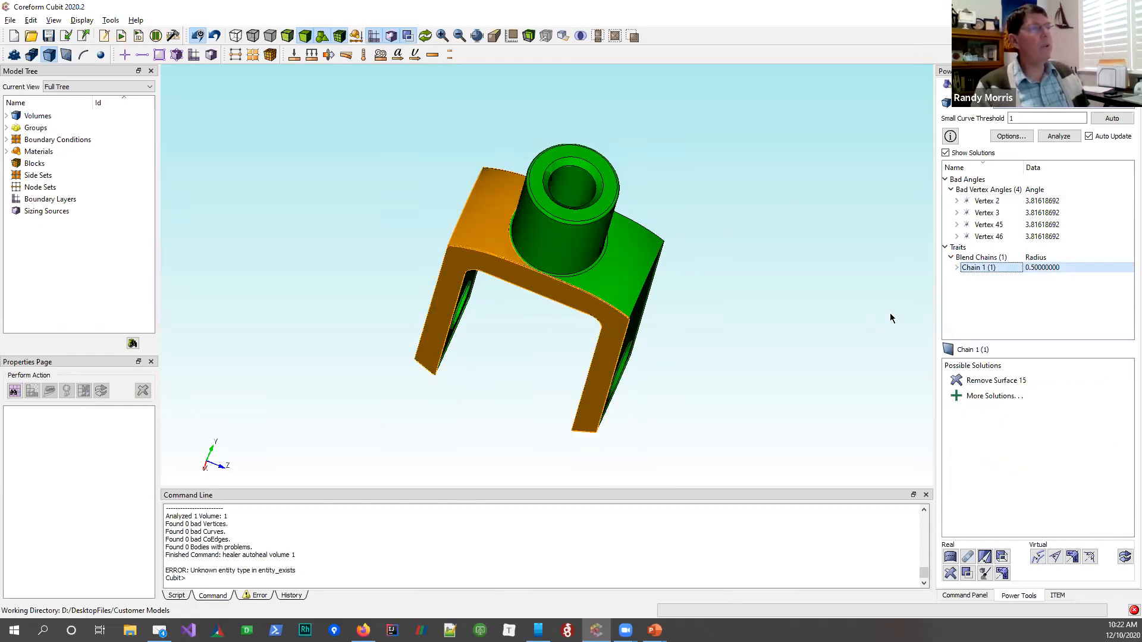
pyautogui.click(875, 281)
pyautogui.click(983, 268)
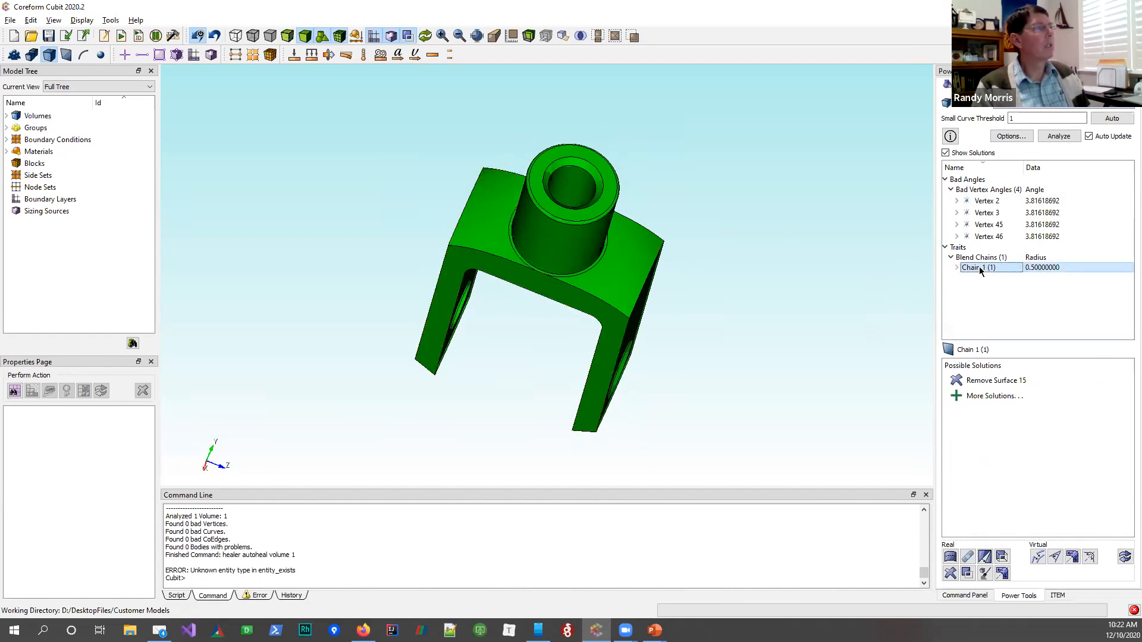
pyautogui.moveTo(874, 268); pyautogui.dragTo(916, 331)
pyautogui.click(1001, 381)
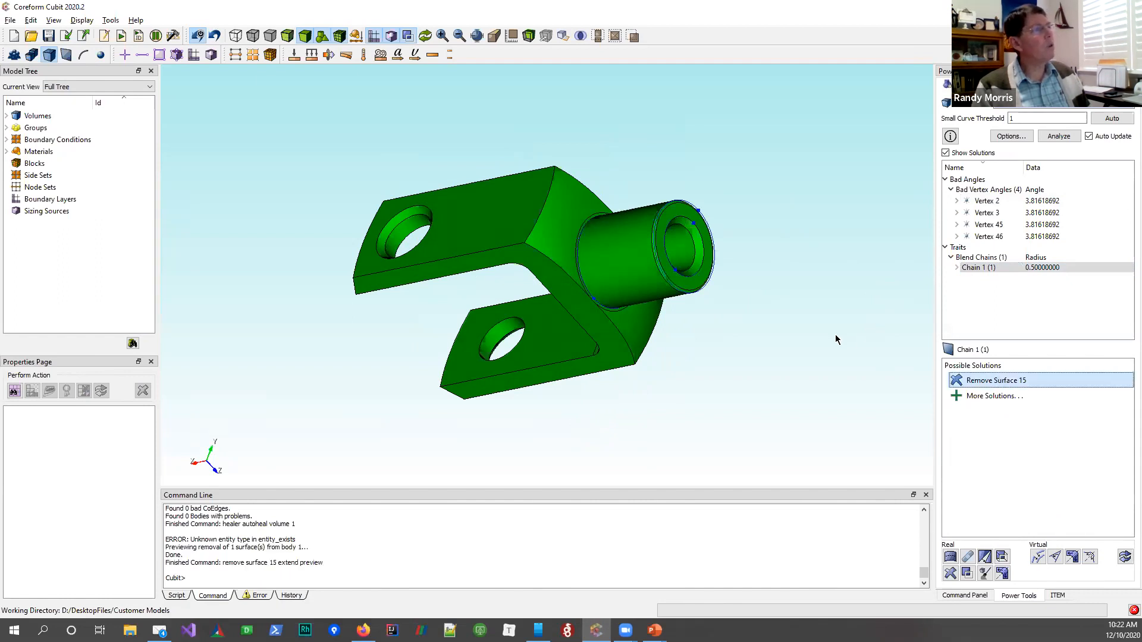
# List the surface in Chain 1 and draw Surface 15 on its own to examine its shape
pyautogui.click(962, 269)
pyautogui.click(957, 267)
pyautogui.click(981, 281)
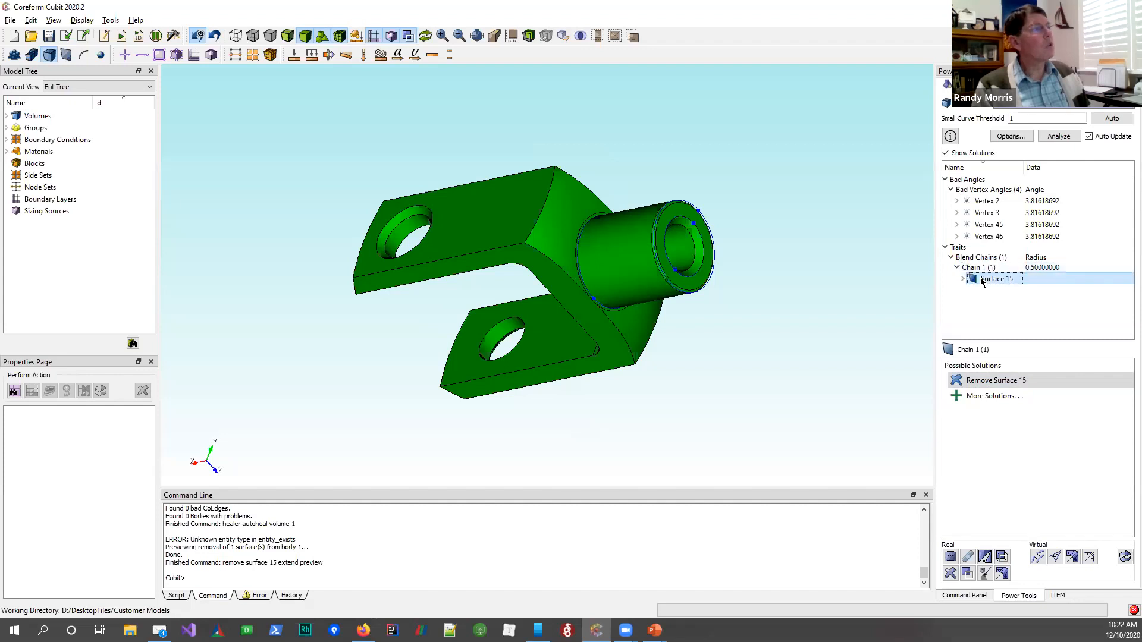
pyautogui.rightClick(981, 282)
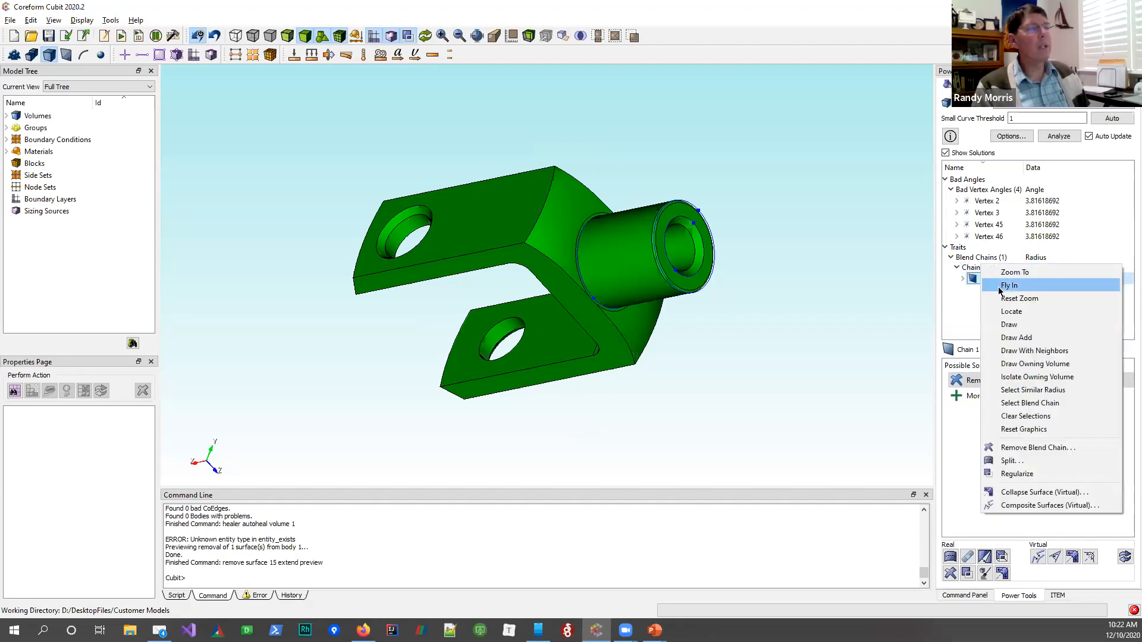
pyautogui.click(1010, 324)
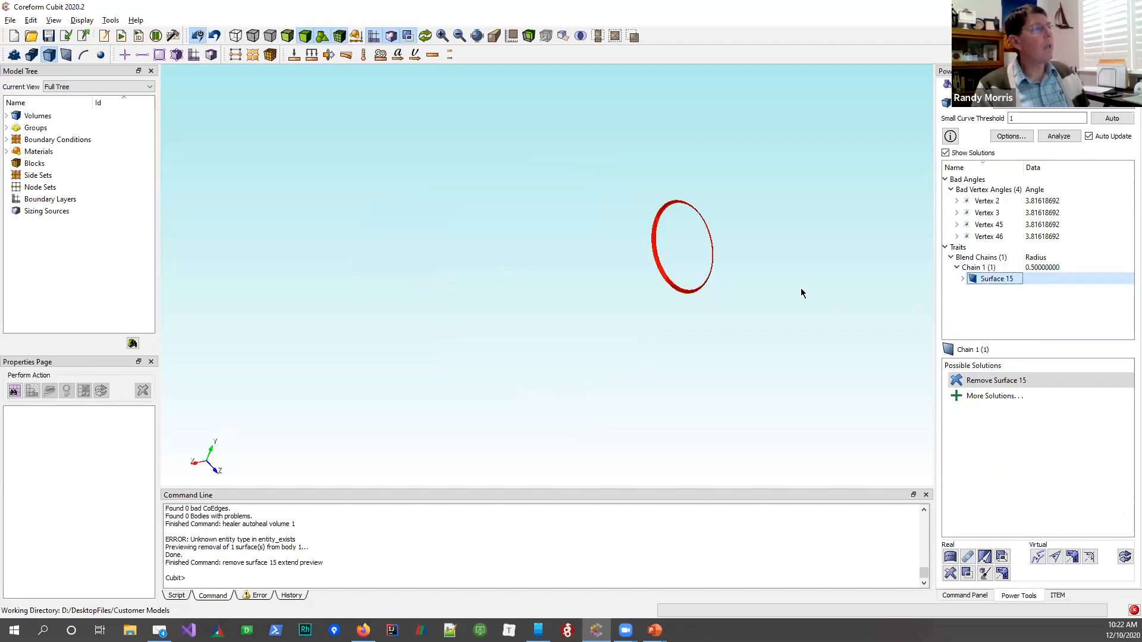
pyautogui.moveTo(792, 286); pyautogui.dragTo(731, 252)
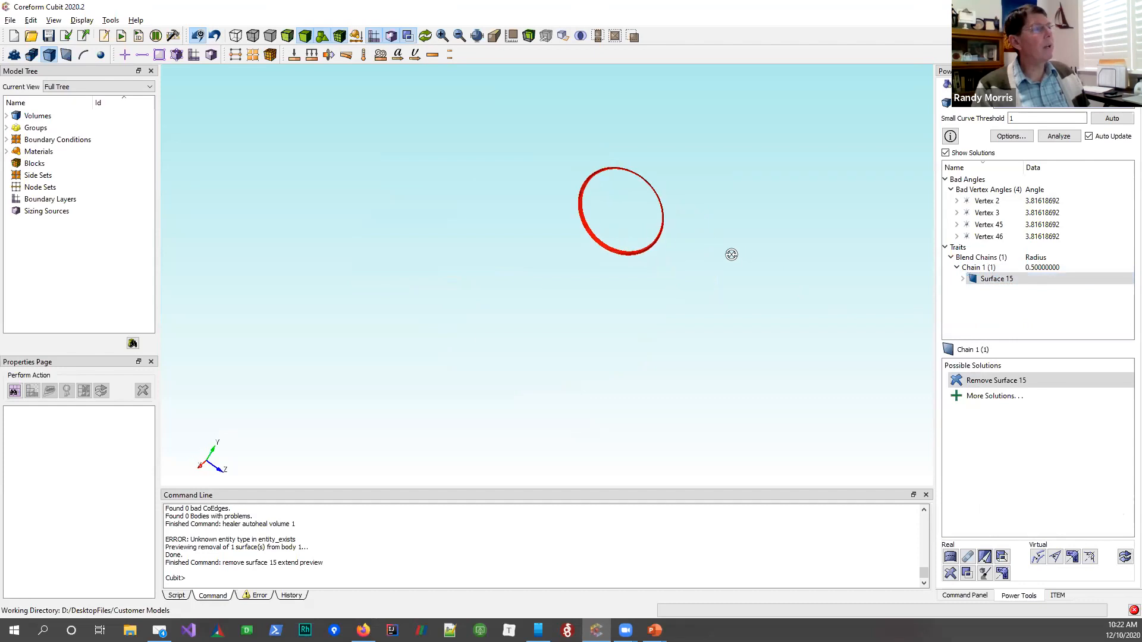
# Restore the display of the whole knuckle model and review the operations available for Surface 15
pyautogui.rightClick(999, 282)
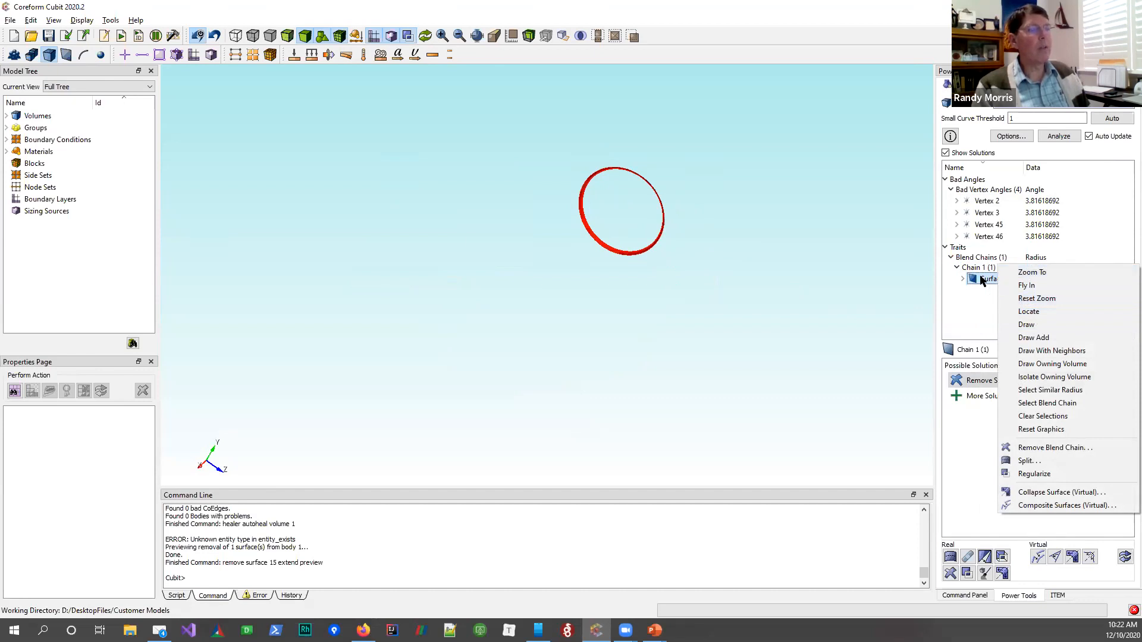
pyautogui.click(724, 246)
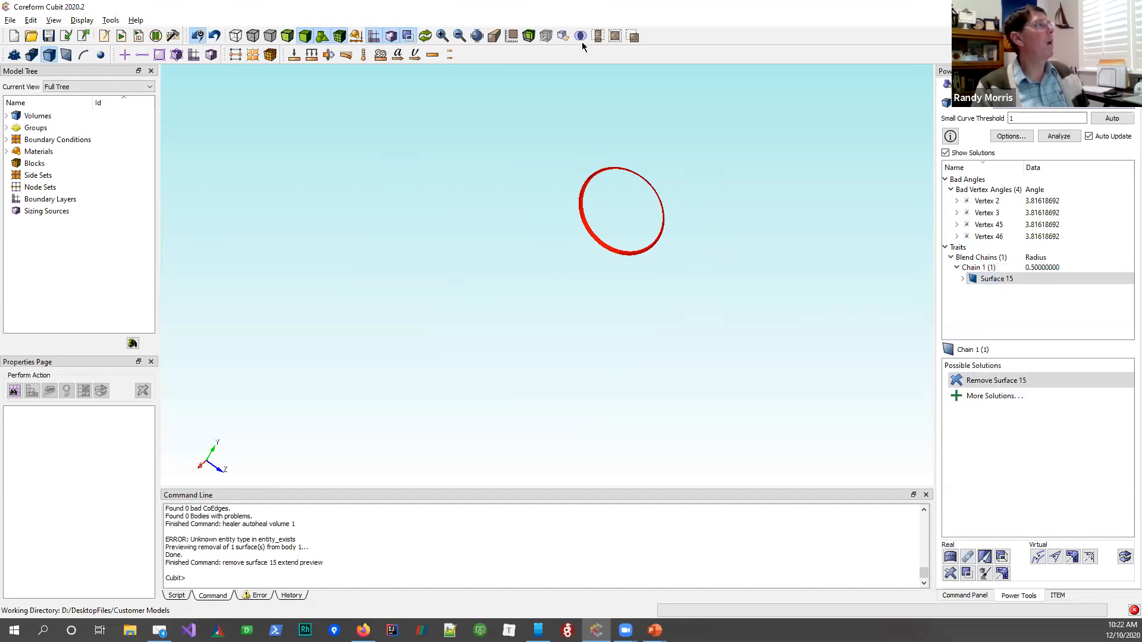
pyautogui.click(425, 36)
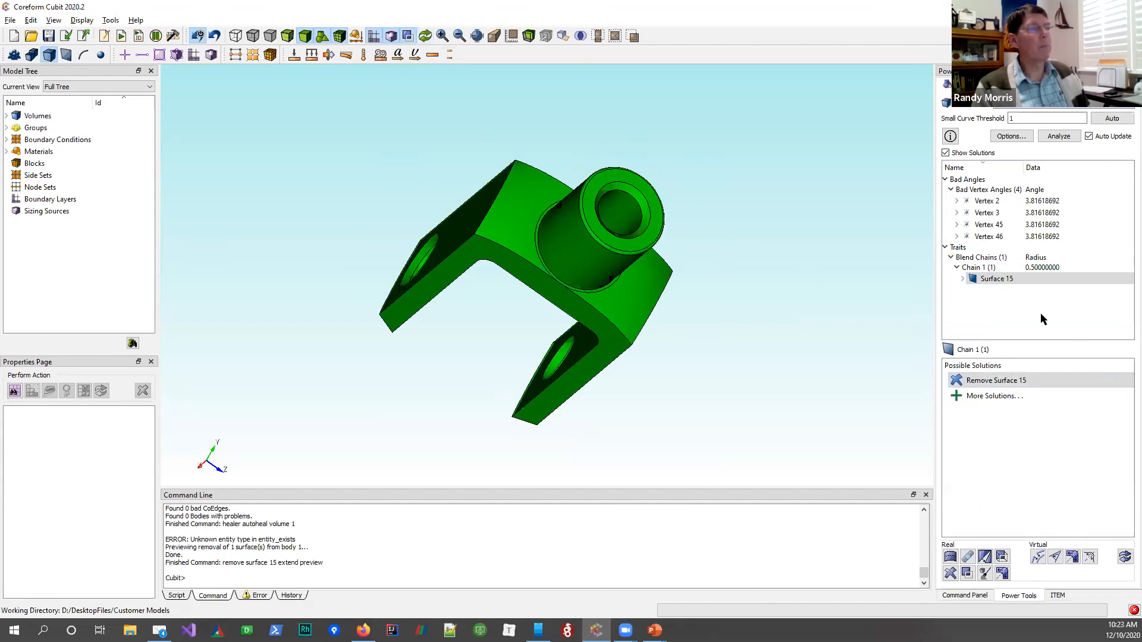
pyautogui.rightClick(989, 282)
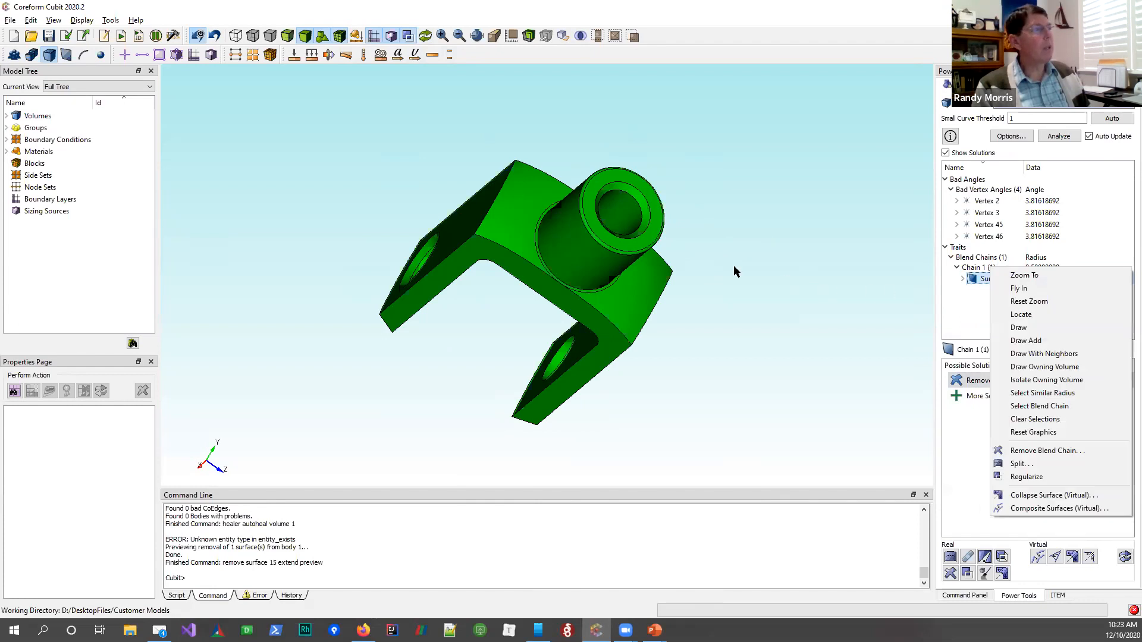
pyautogui.click(793, 266)
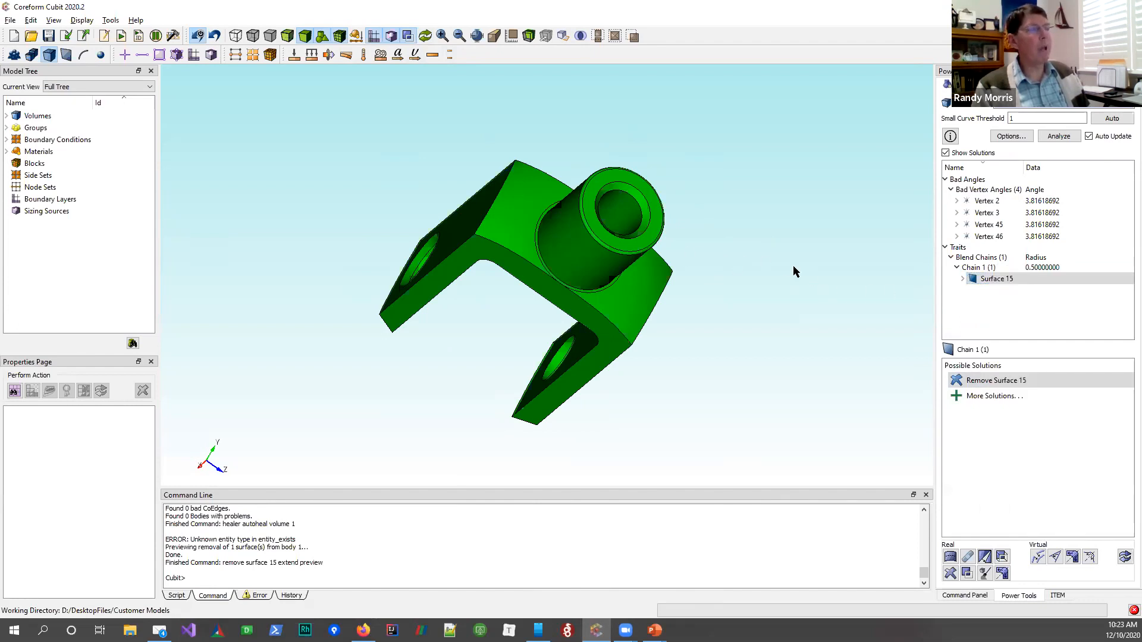
# Execute the Remove Surface 15 solution for Chain 1 and inspect the end of the cylindrical neck
pyautogui.click(990, 383)
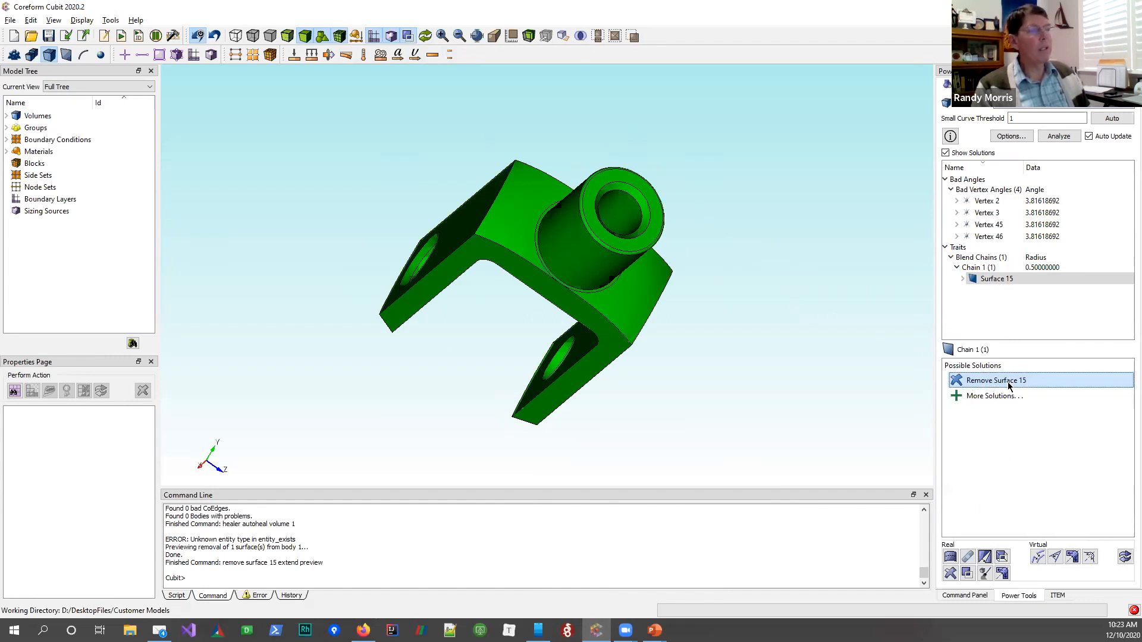
pyautogui.rightClick(1007, 382)
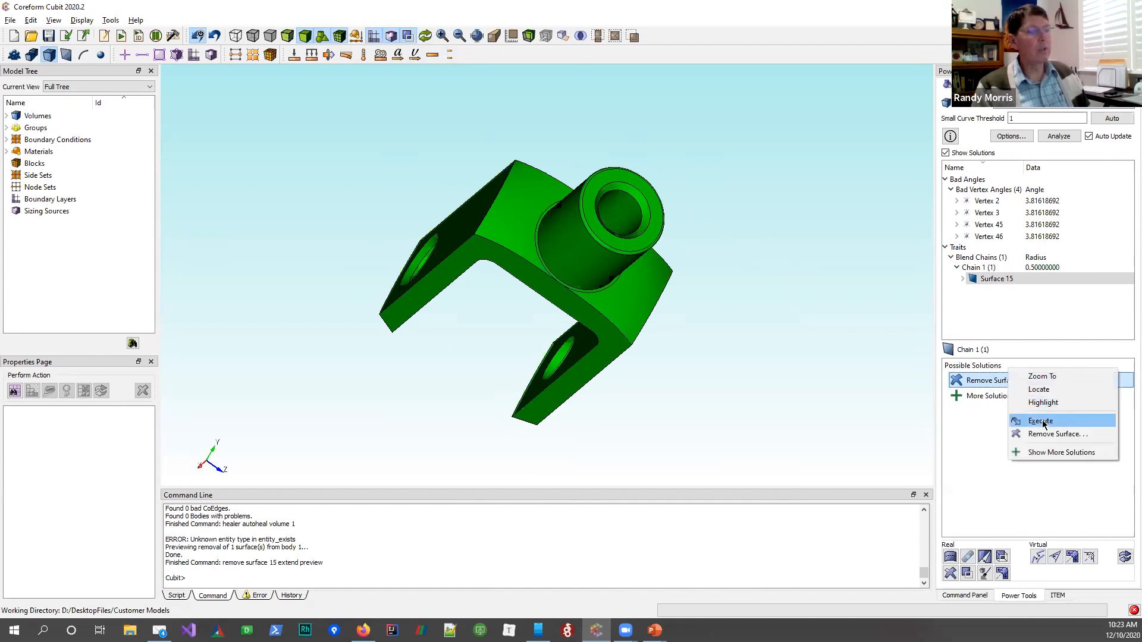
pyautogui.click(1040, 421)
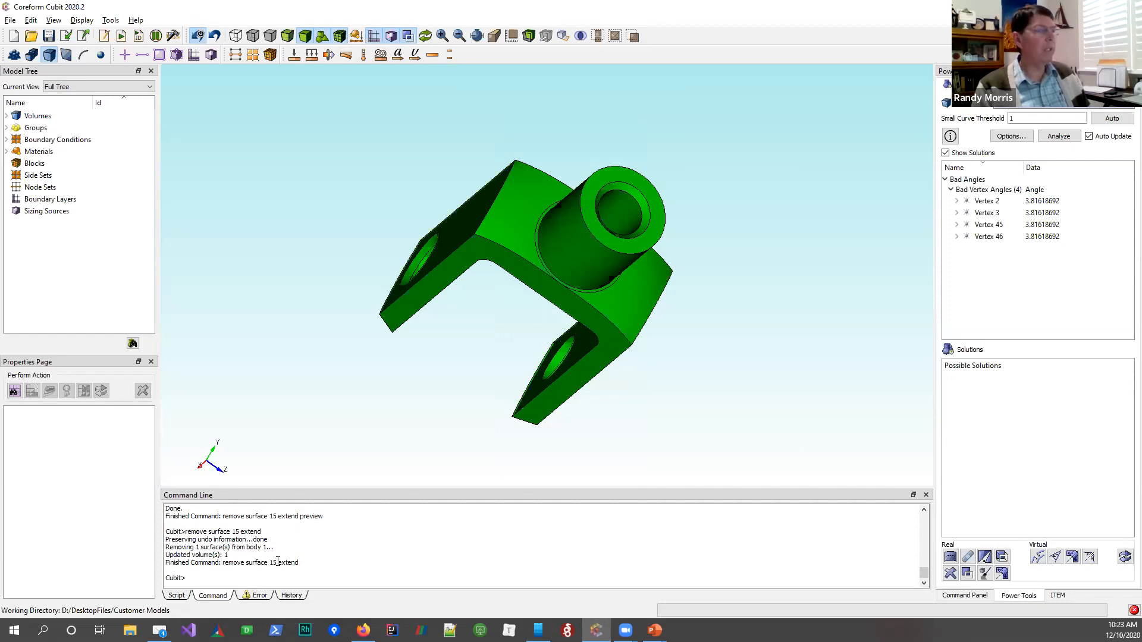
pyautogui.moveTo(594, 252); pyautogui.dragTo(585, 230)
pyautogui.moveTo(658, 217); pyautogui.dragTo(592, 227)
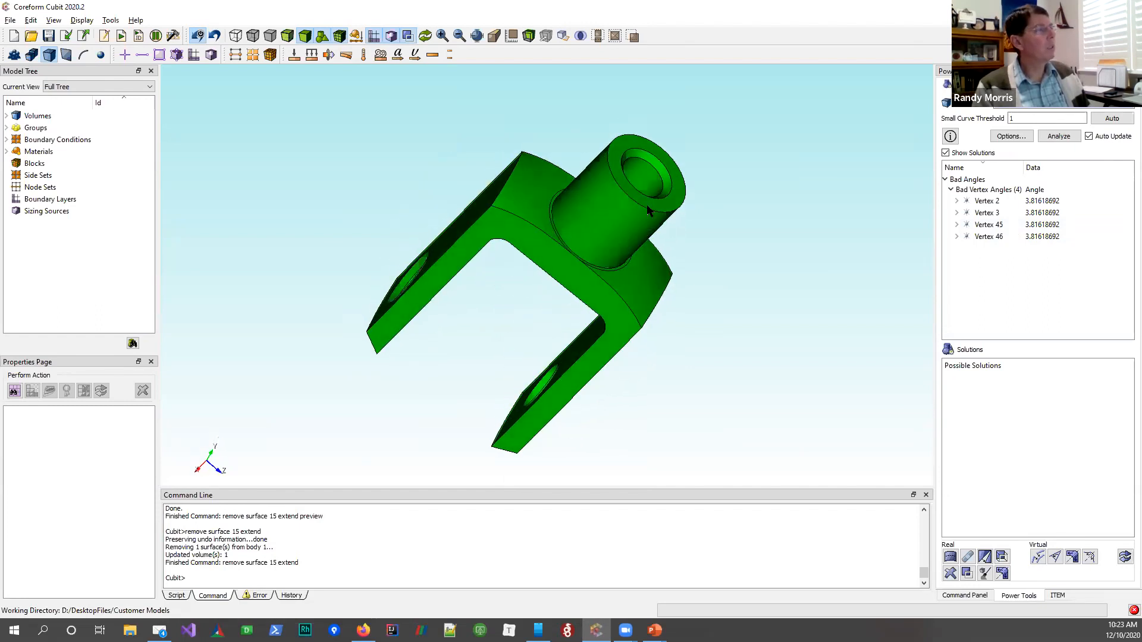
pyautogui.click(563, 245)
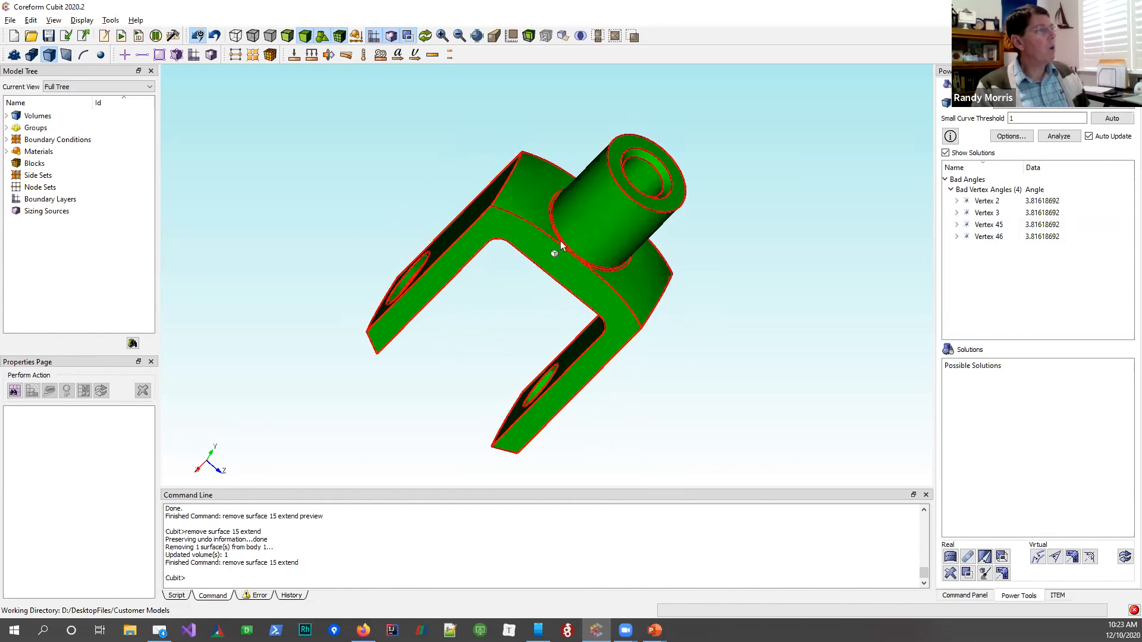
pyautogui.moveTo(635, 176); pyautogui.dragTo(722, 222)
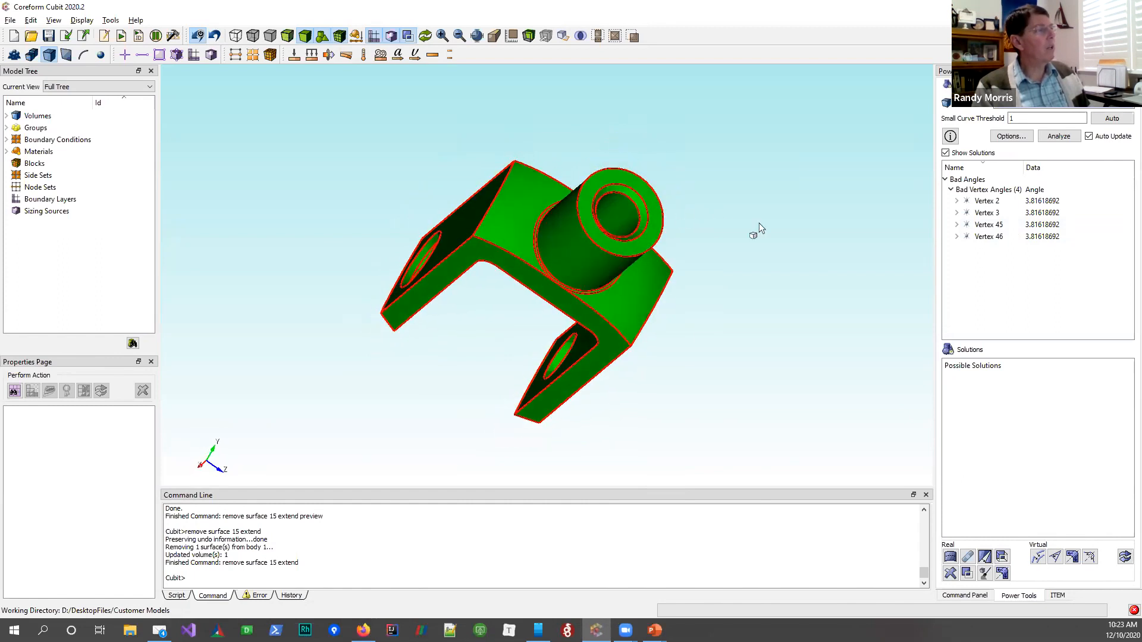
# Set the small curve threshold to 0.5 and rerun the geometry analysis on all volumes
pyautogui.click(824, 225)
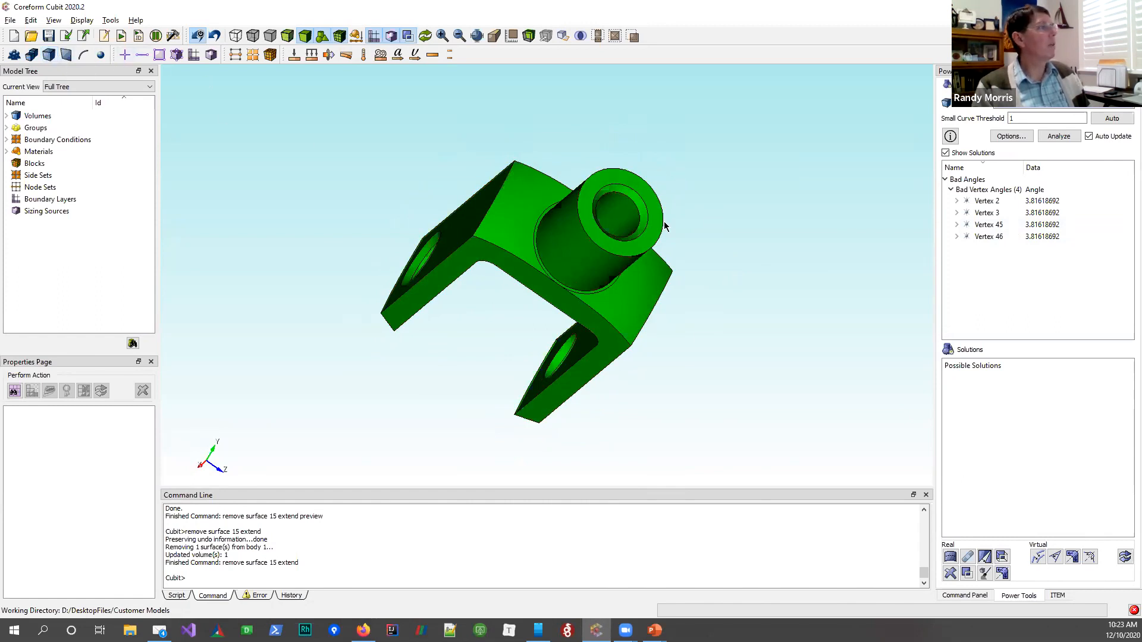
pyautogui.moveTo(687, 236); pyautogui.dragTo(553, 199)
pyautogui.click(1019, 118)
pyautogui.moveTo(1018, 117); pyautogui.dragTo(1002, 119)
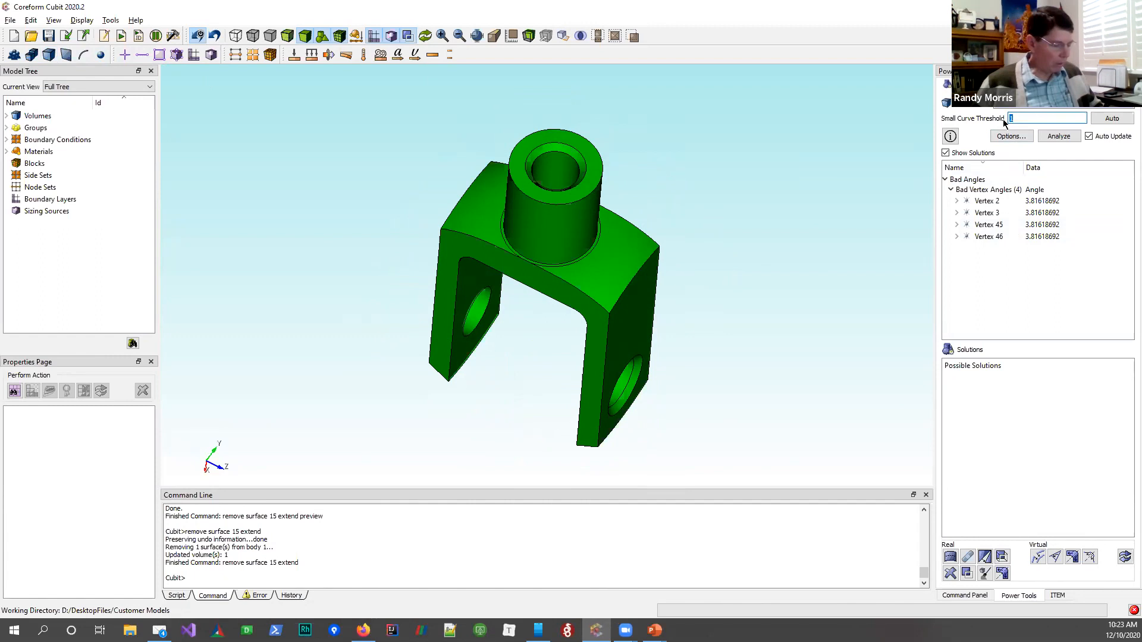
pyautogui.write('.5')
pyautogui.click(1116, 118)
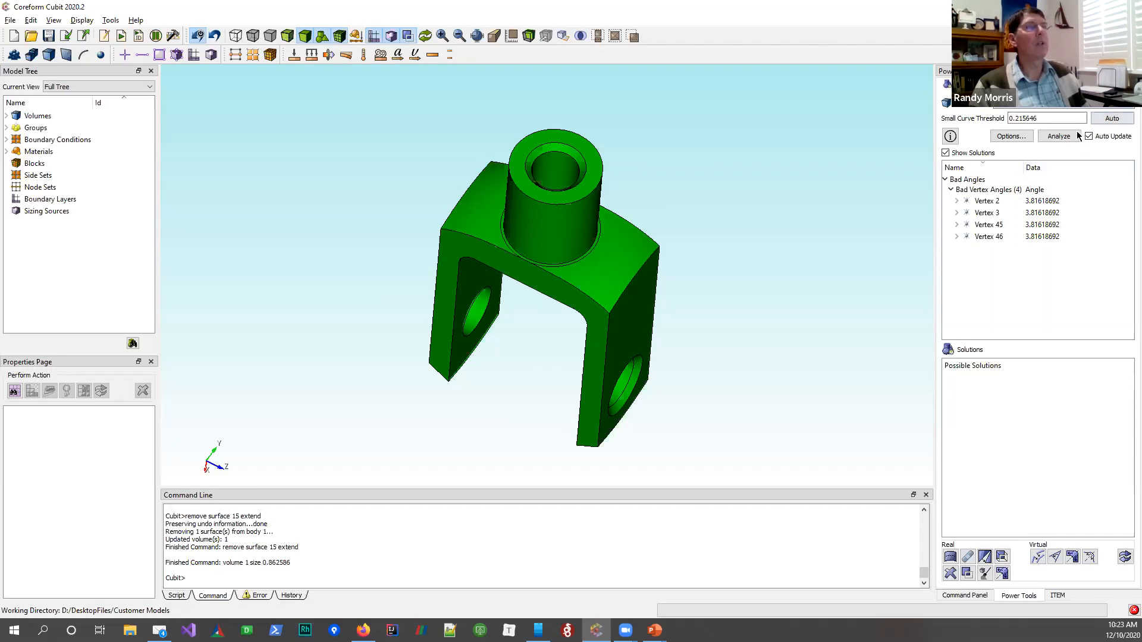
pyautogui.moveTo(1081, 118); pyautogui.dragTo(976, 112)
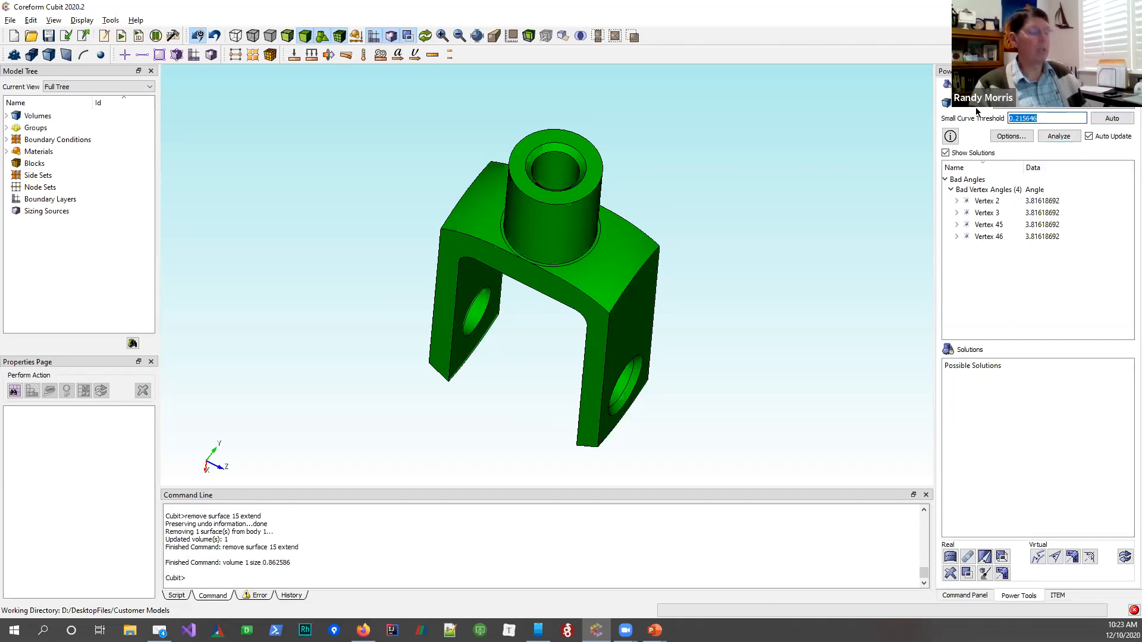
pyautogui.write('.5')
pyautogui.click(1059, 136)
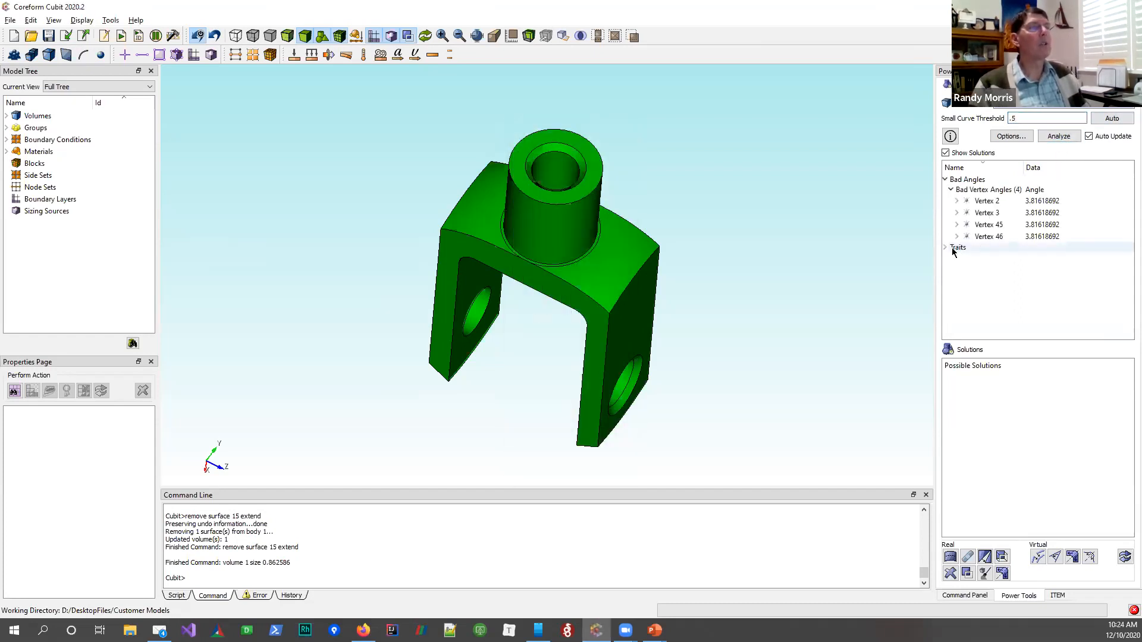
# Expand the Close Loops traits and examine Surface 17 around the base of the cylindrical neck
pyautogui.click(945, 247)
pyautogui.click(952, 259)
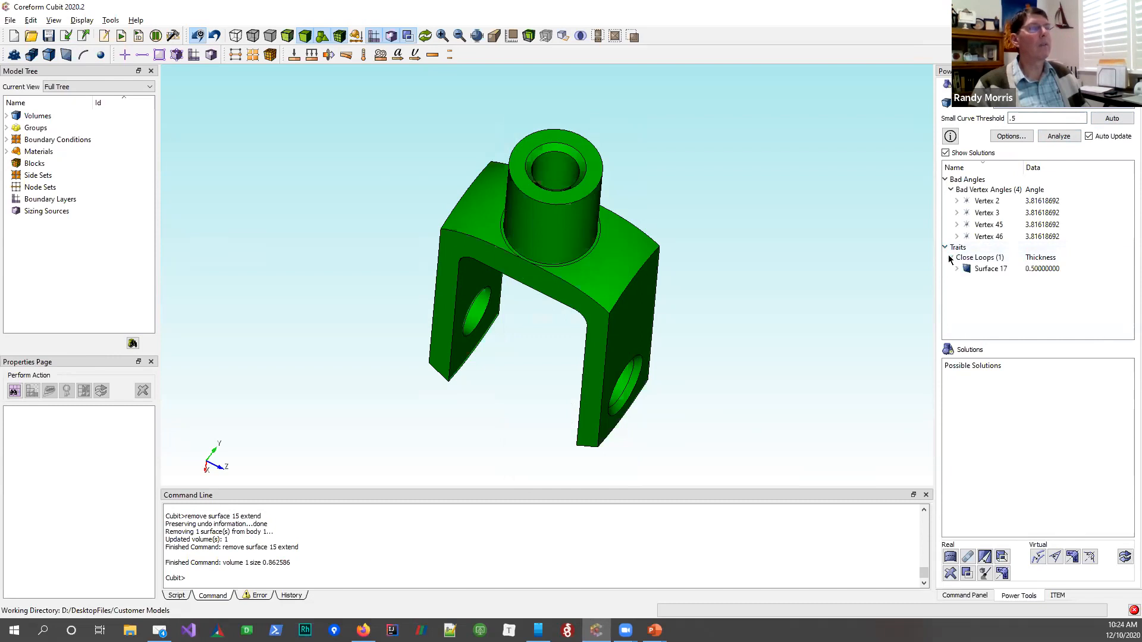
pyautogui.click(987, 269)
pyautogui.moveTo(736, 250)
pyautogui.mouseDown()
pyautogui.moveTo(737, 196)
pyautogui.moveTo(752, 258)
pyautogui.mouseUp()
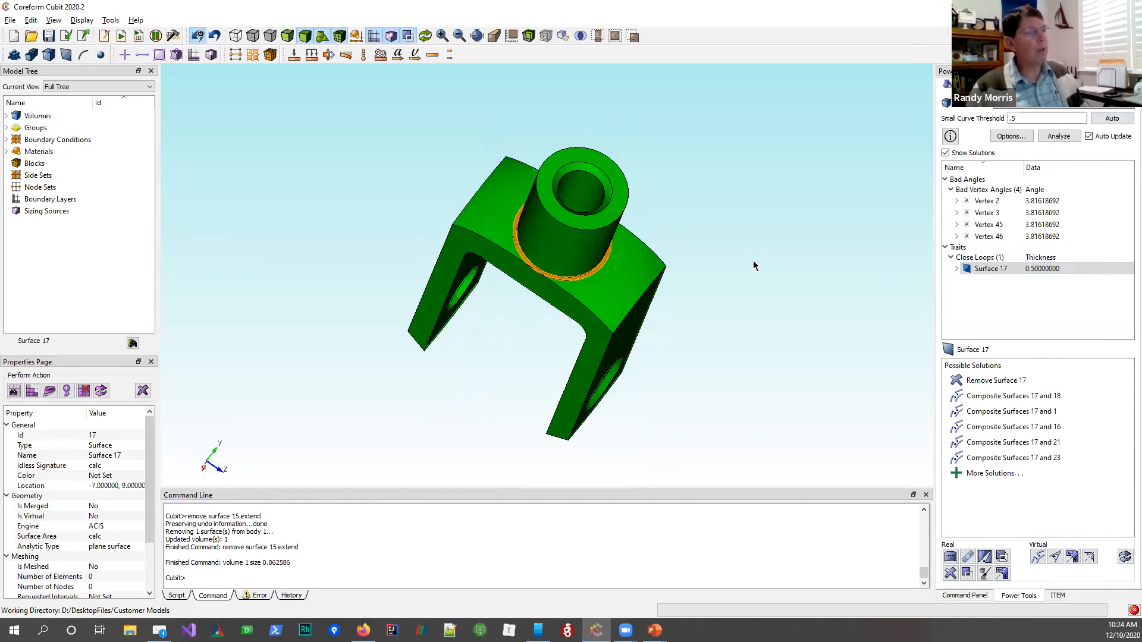
pyautogui.click(739, 287)
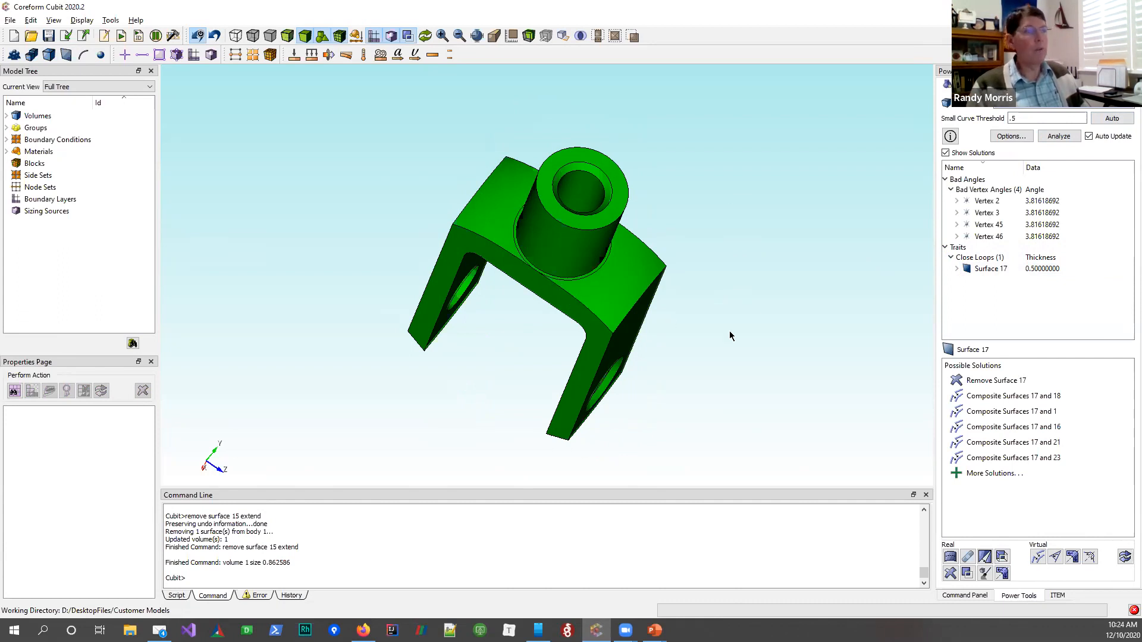
pyautogui.moveTo(652, 273)
pyautogui.mouseDown(button='middle')
pyautogui.moveTo(604, 255)
pyautogui.moveTo(640, 268)
pyautogui.mouseUp(button='middle')
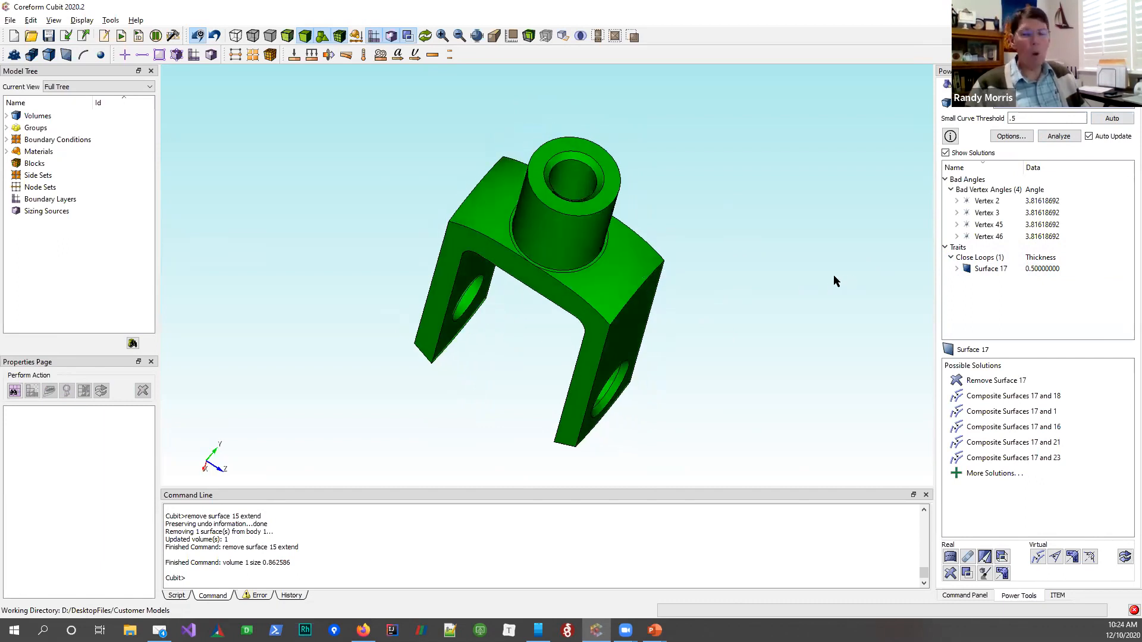
# Preview the removal of Surface 17 with the Extend option, apply it, and inspect the base of the neck
pyautogui.click(987, 269)
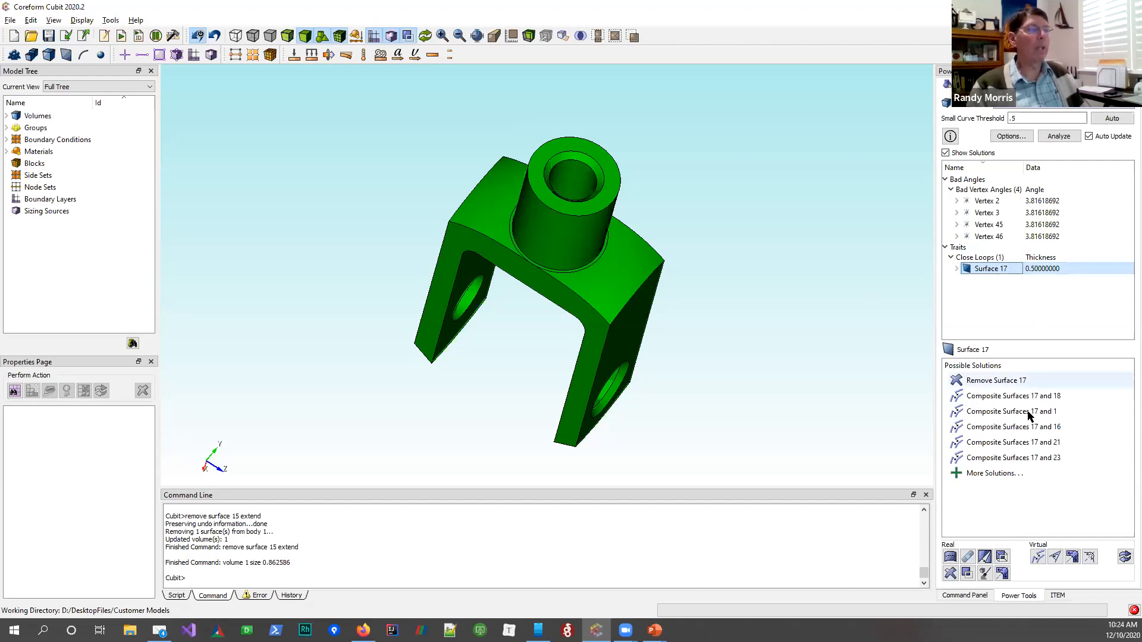
pyautogui.click(991, 382)
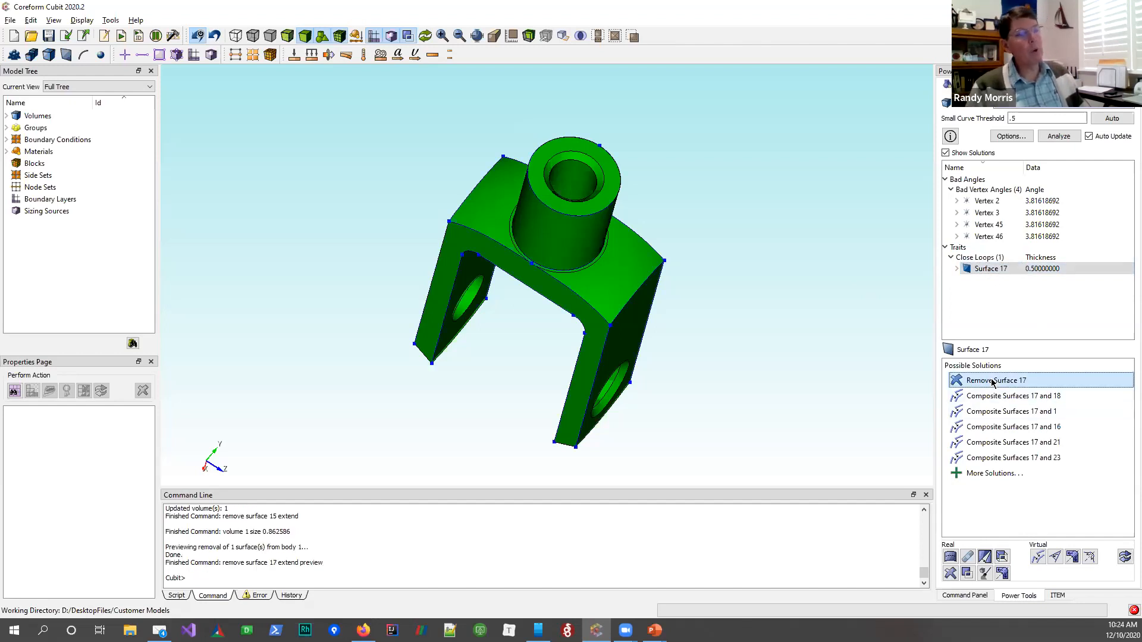
pyautogui.rightClick(991, 383)
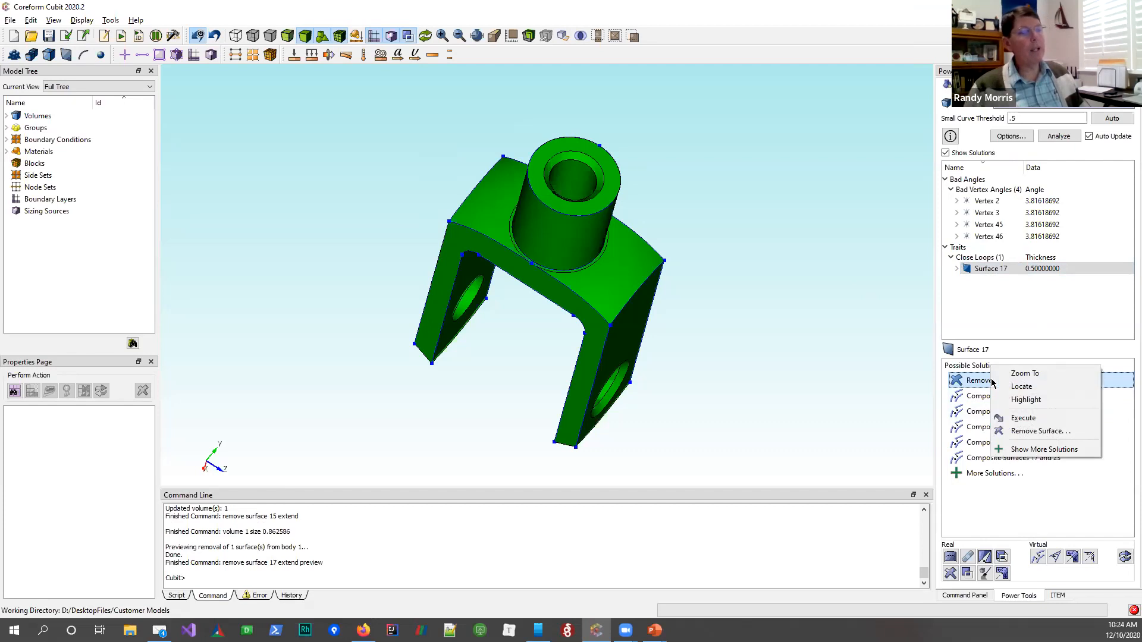
pyautogui.click(1029, 432)
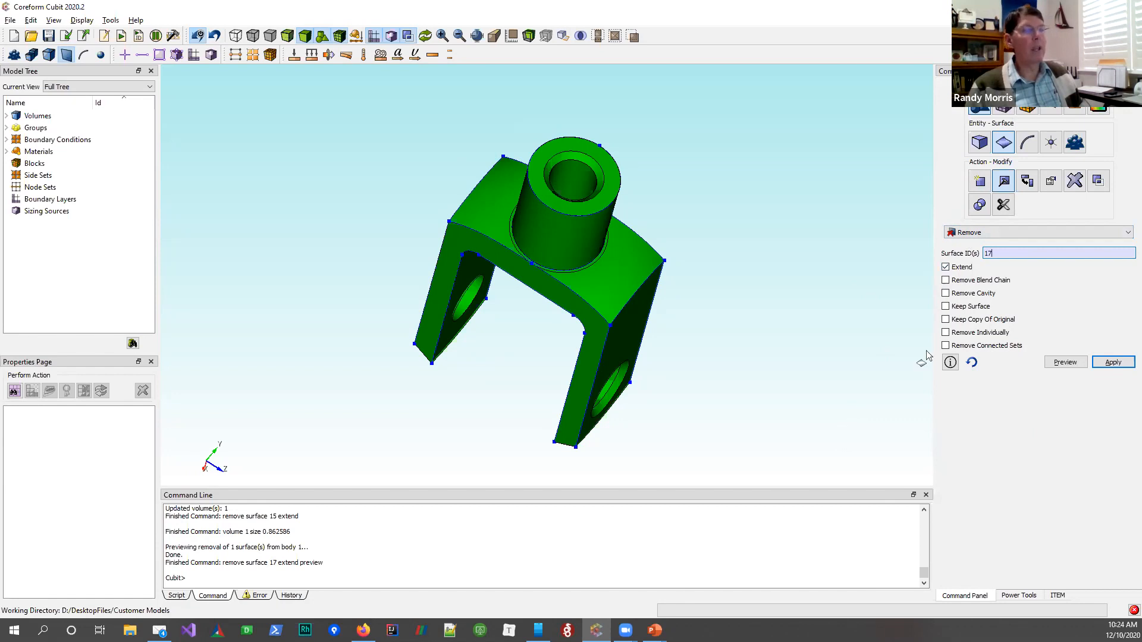
pyautogui.click(1065, 361)
pyautogui.moveTo(551, 222); pyautogui.dragTo(525, 193)
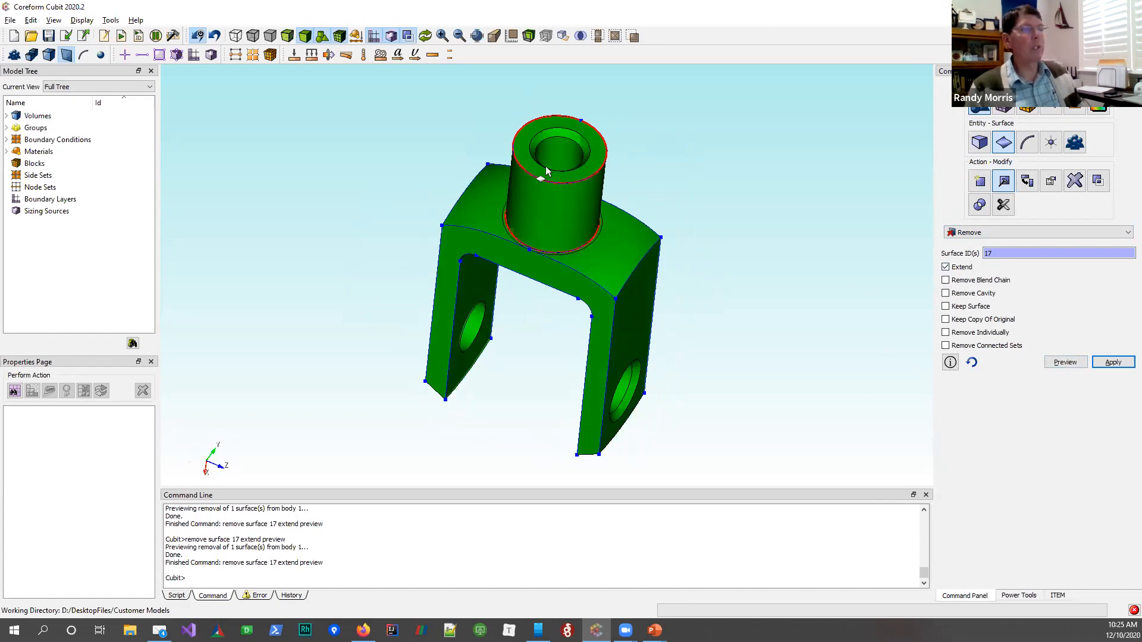
pyautogui.click(1110, 362)
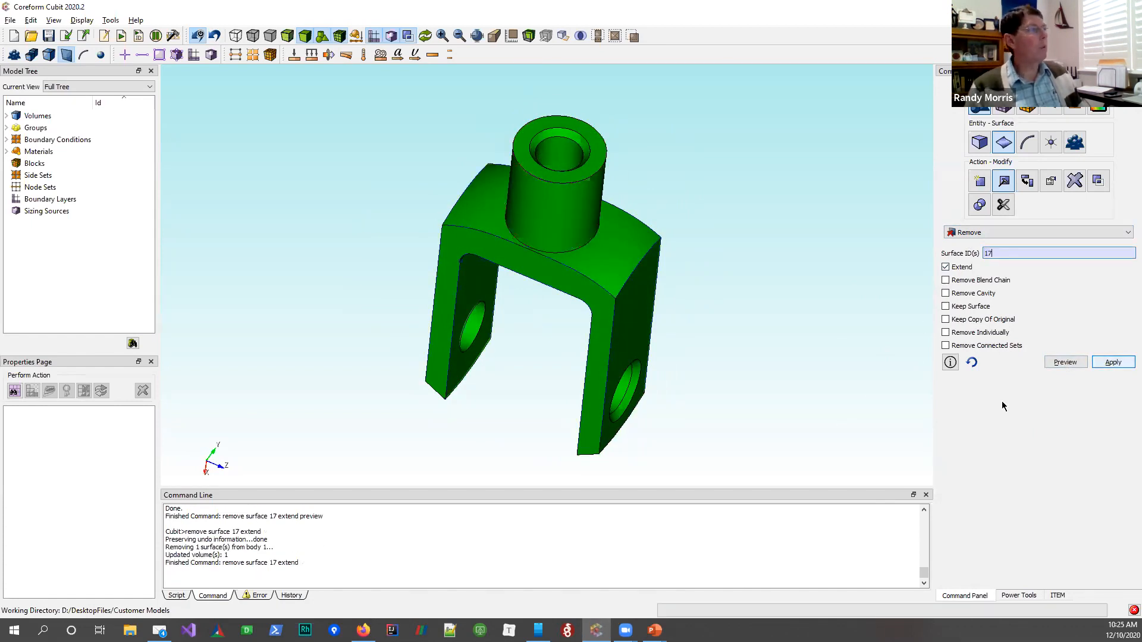
pyautogui.moveTo(637, 248); pyautogui.dragTo(825, 217)
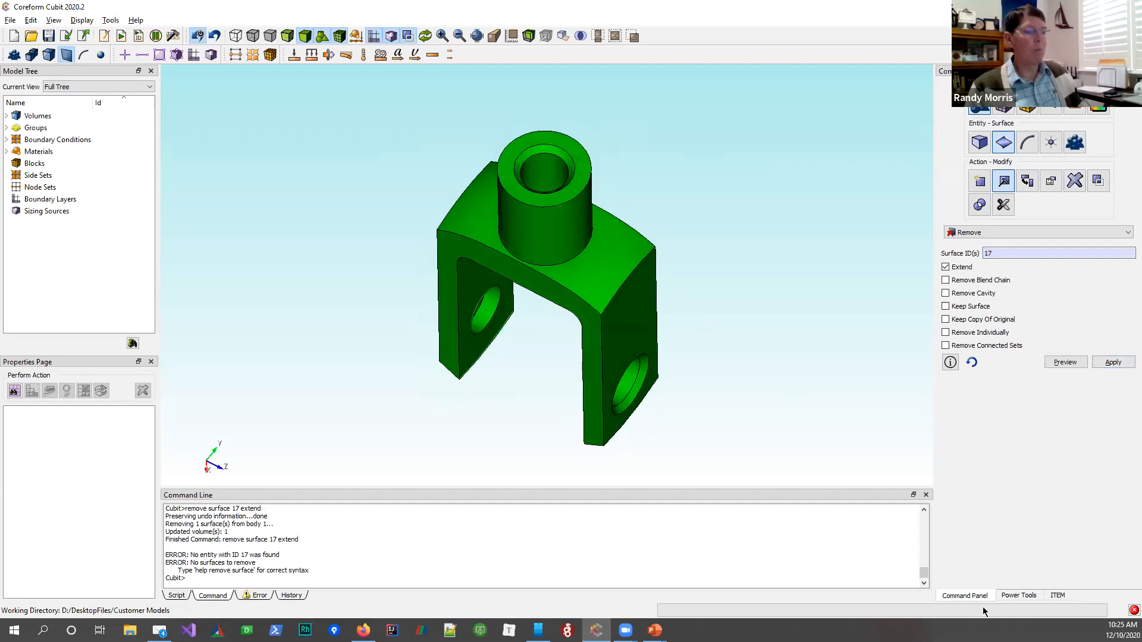
# Reanalyze the geometry in Power Tools and examine Surface 18 listed under Close Loops
pyautogui.click(1016, 595)
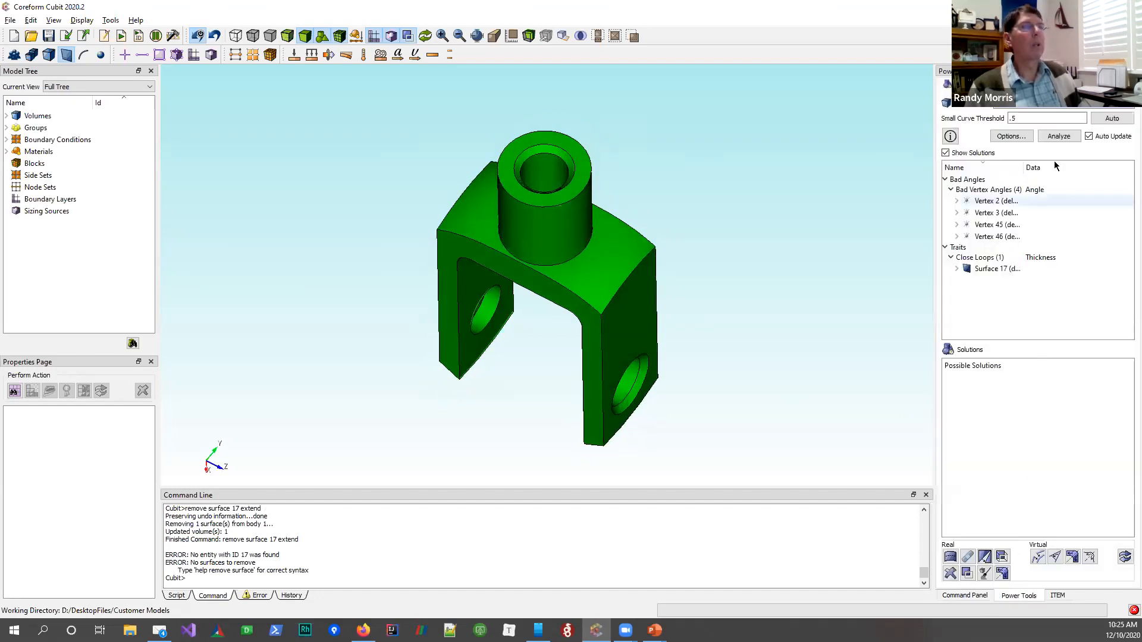
pyautogui.click(1060, 137)
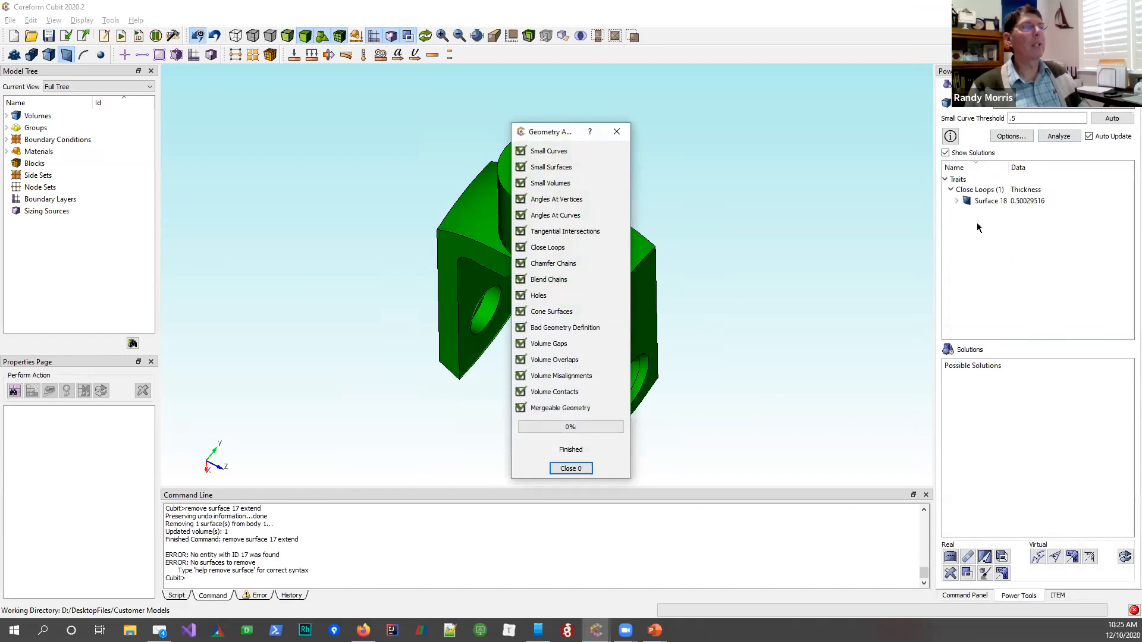
pyautogui.click(980, 203)
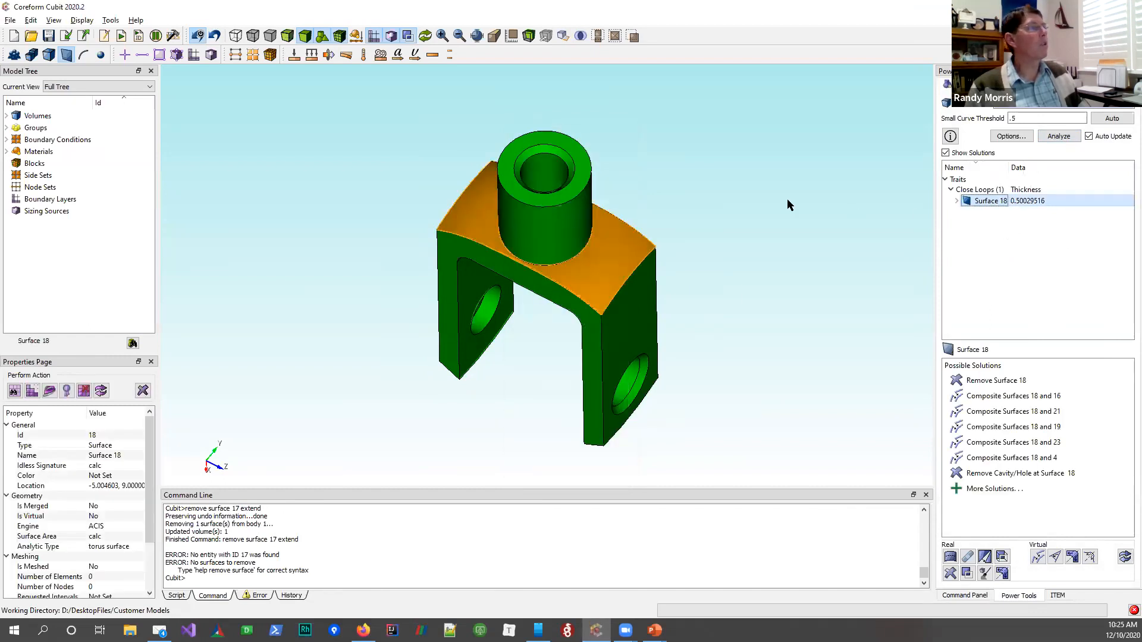
pyautogui.moveTo(765, 188); pyautogui.dragTo(750, 262)
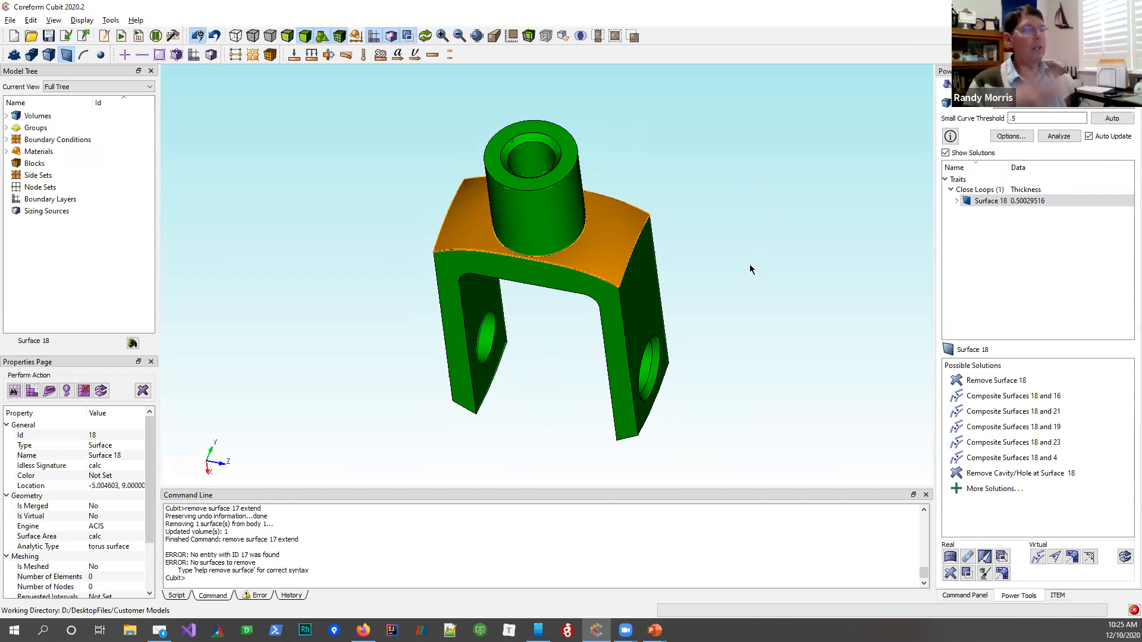
# Try to preview the Remove Surface 18 solution and inspect where the neck meets the curved top
pyautogui.click(998, 384)
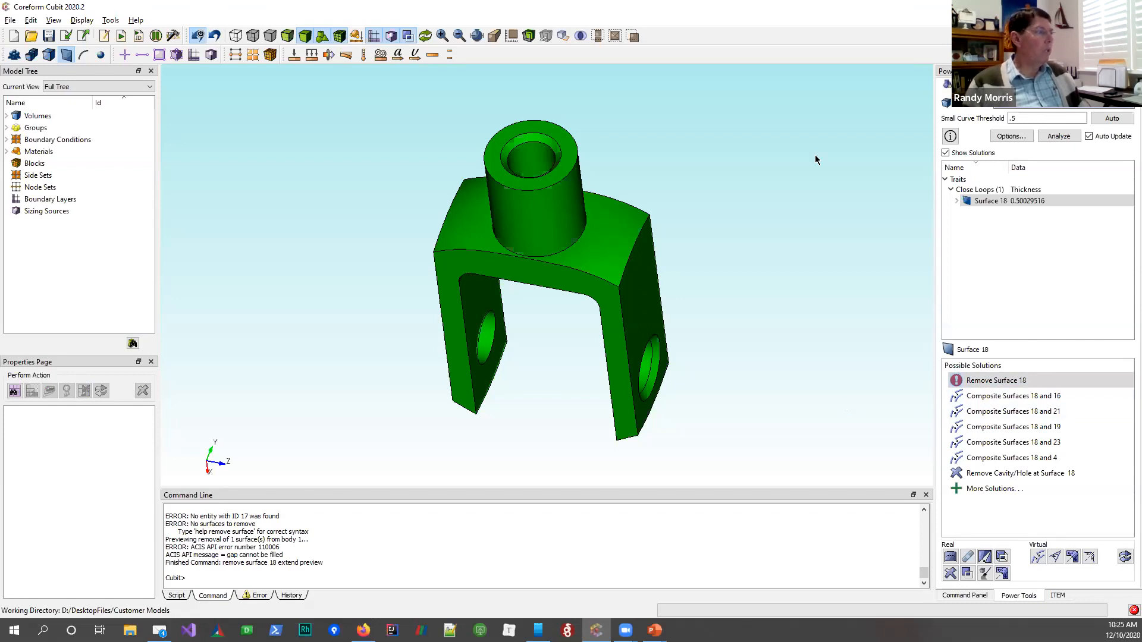
pyautogui.moveTo(605, 247); pyautogui.dragTo(632, 233)
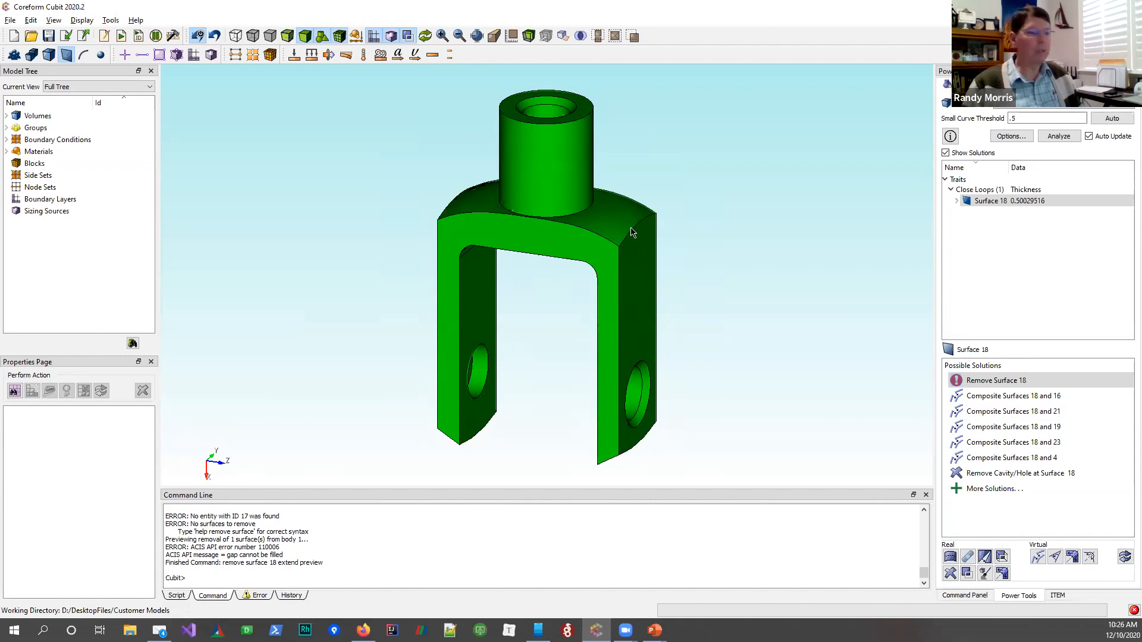
pyautogui.moveTo(613, 219); pyautogui.dragTo(560, 251)
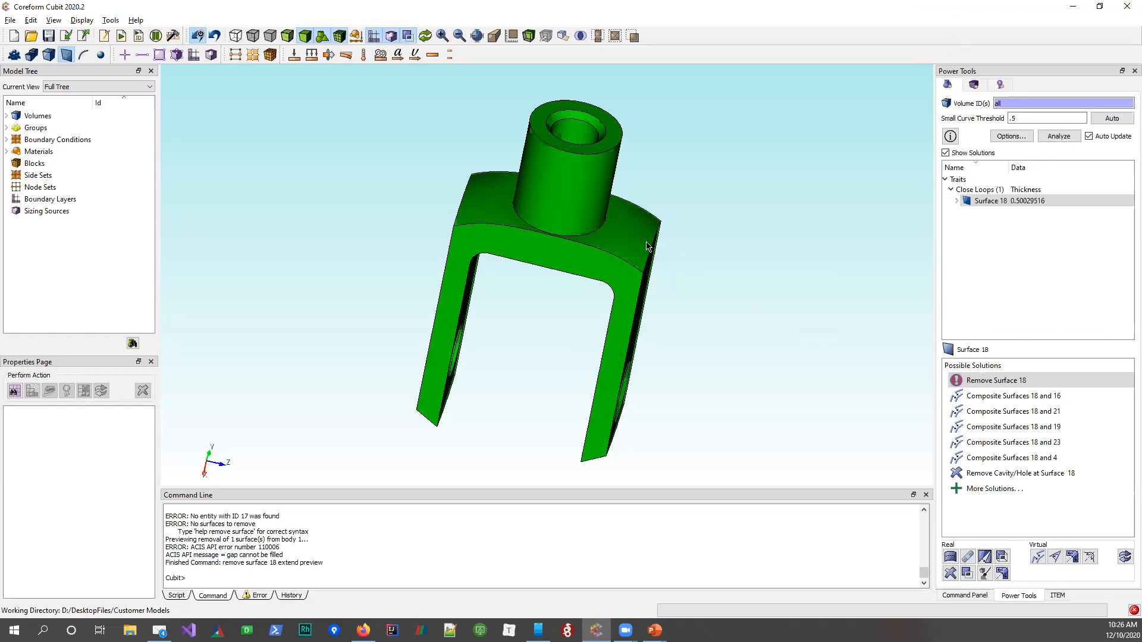
# Bring up the Plane Vertex webcut operation for volumes and view the knuckle from below
pyautogui.click(975, 597)
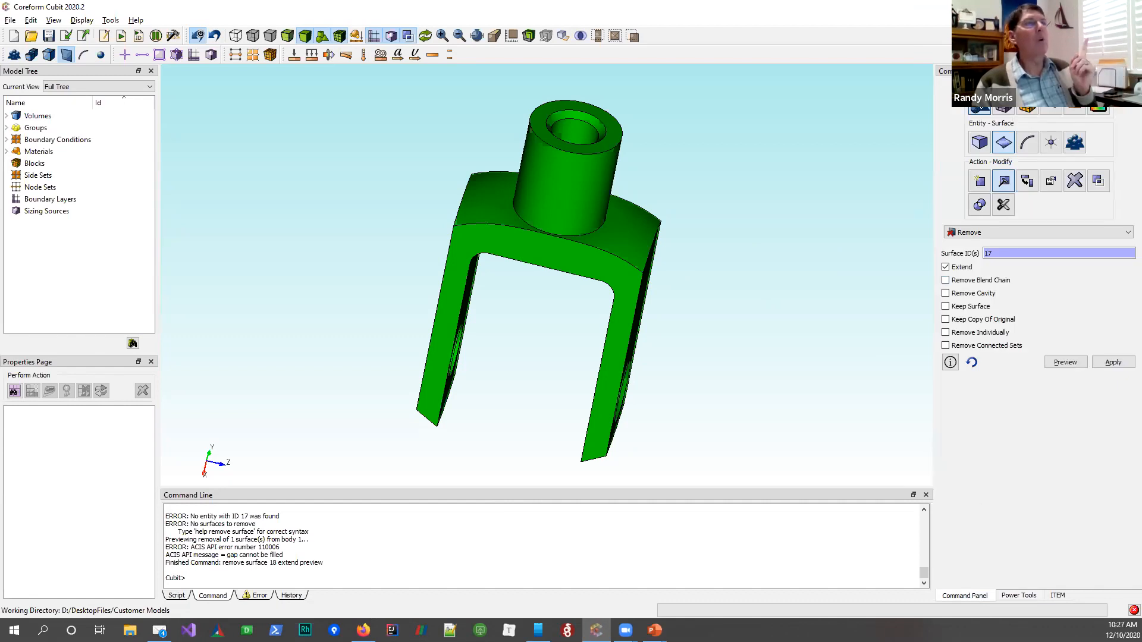
pyautogui.click(980, 107)
pyautogui.click(979, 143)
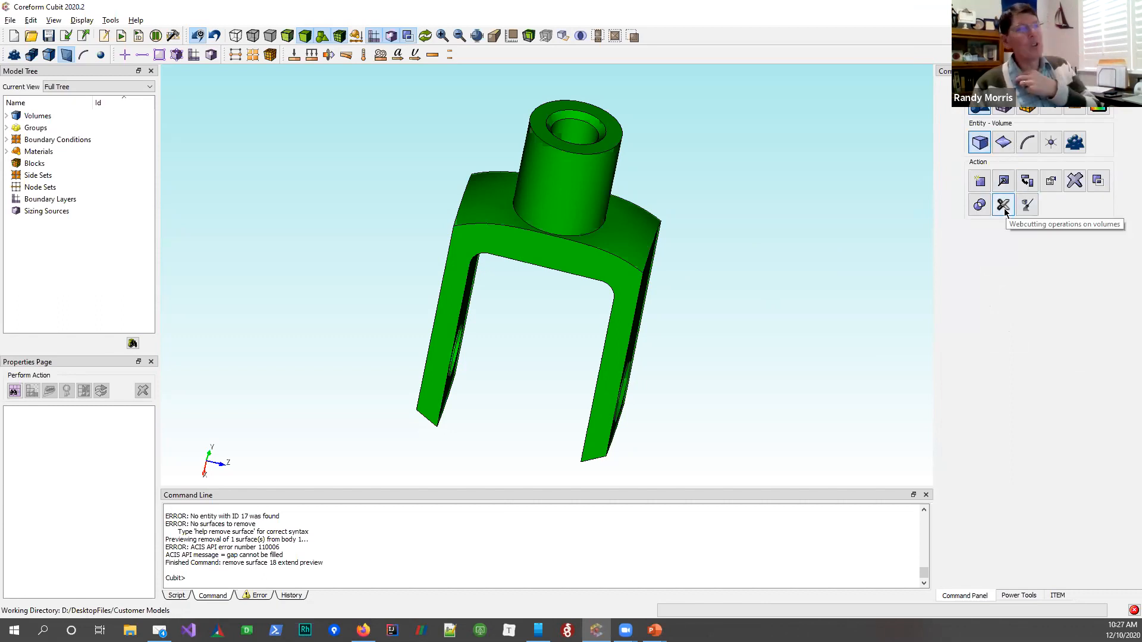
pyautogui.click(1003, 207)
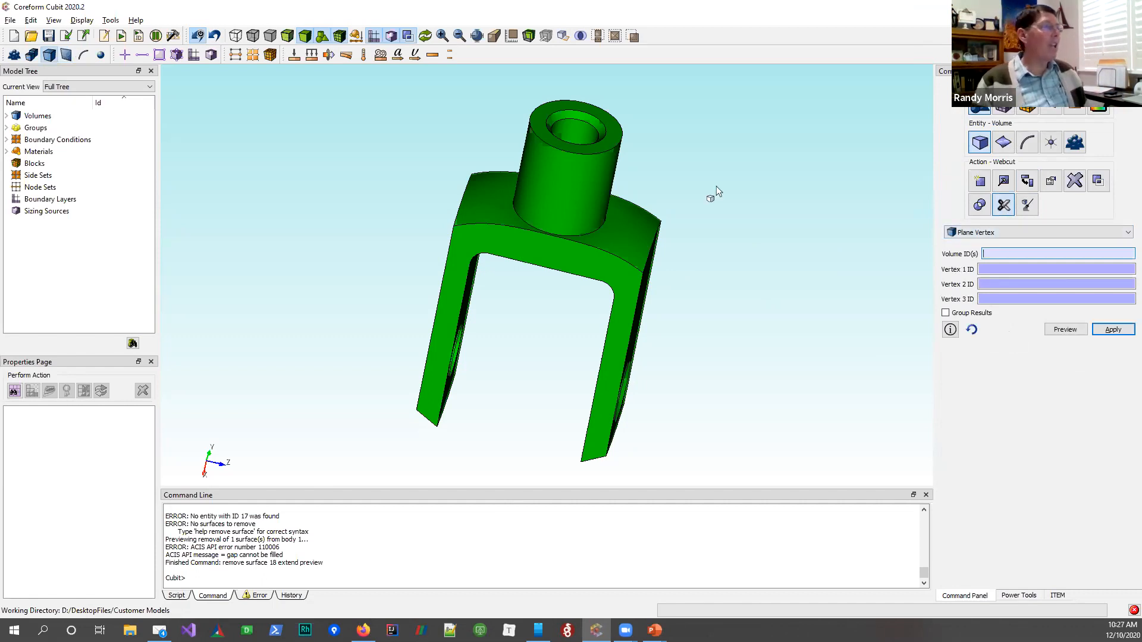
pyautogui.moveTo(606, 234); pyautogui.dragTo(601, 133)
pyautogui.moveTo(629, 194); pyautogui.dragTo(553, 208)
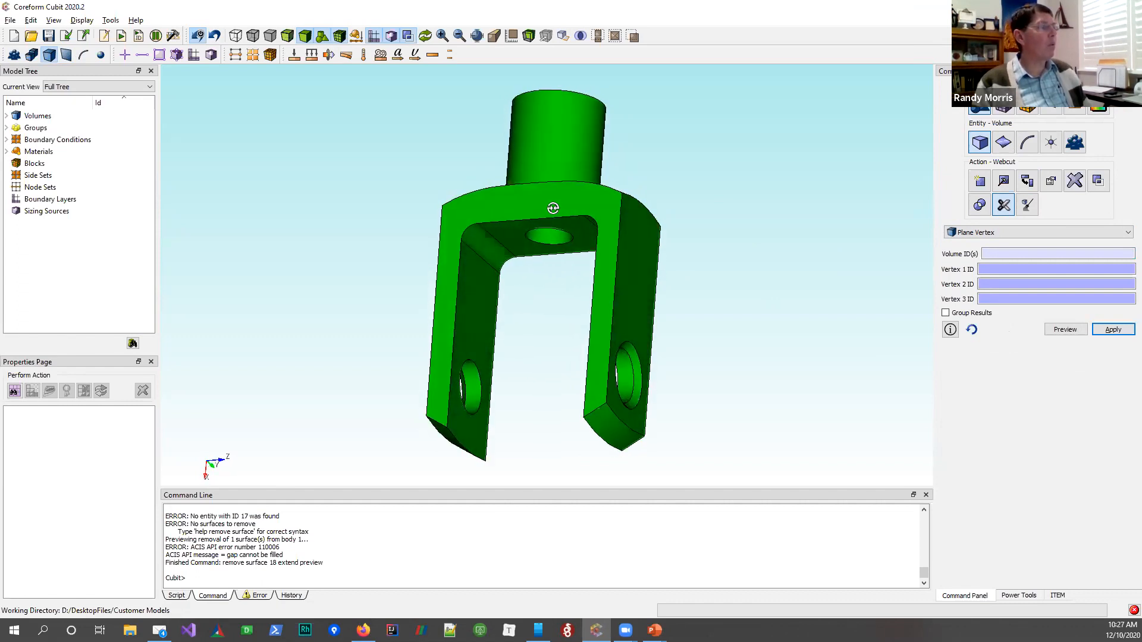
pyautogui.moveTo(617, 245); pyautogui.dragTo(621, 267)
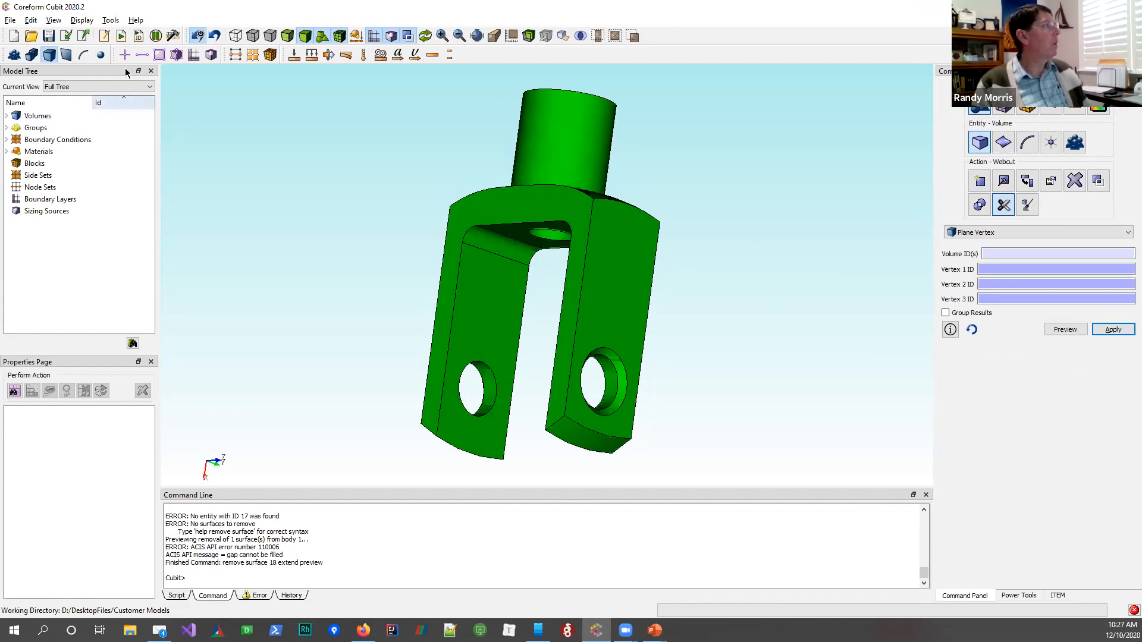
# Use surface picking to examine the outer faces of both fork arms, one after the other
pyautogui.click(66, 54)
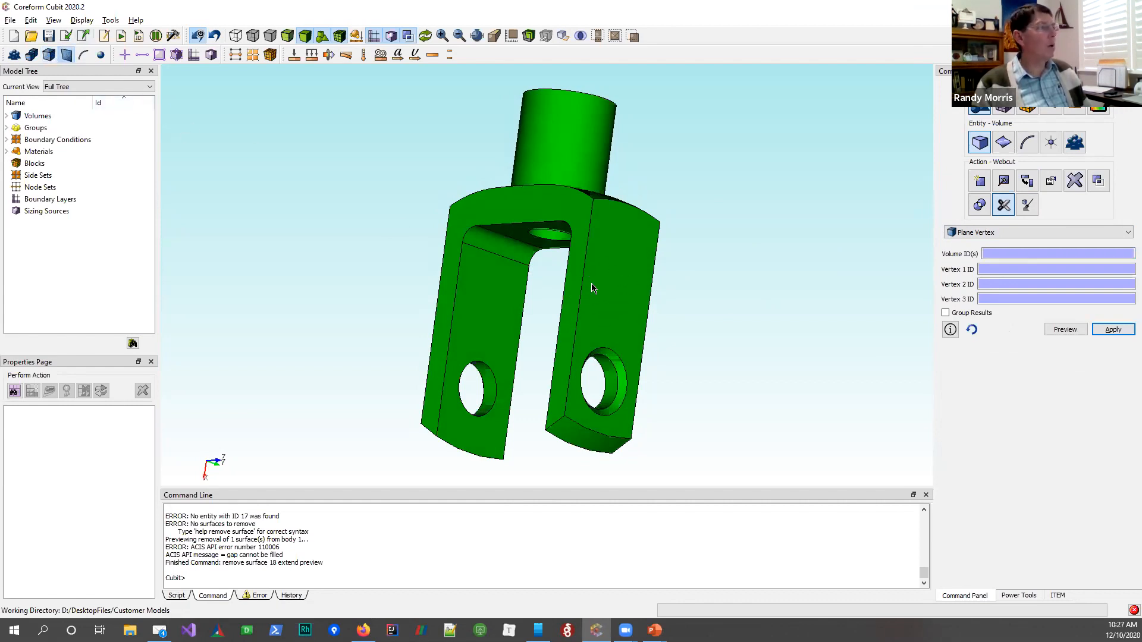
pyautogui.click(614, 281)
pyautogui.moveTo(613, 281); pyautogui.dragTo(443, 275)
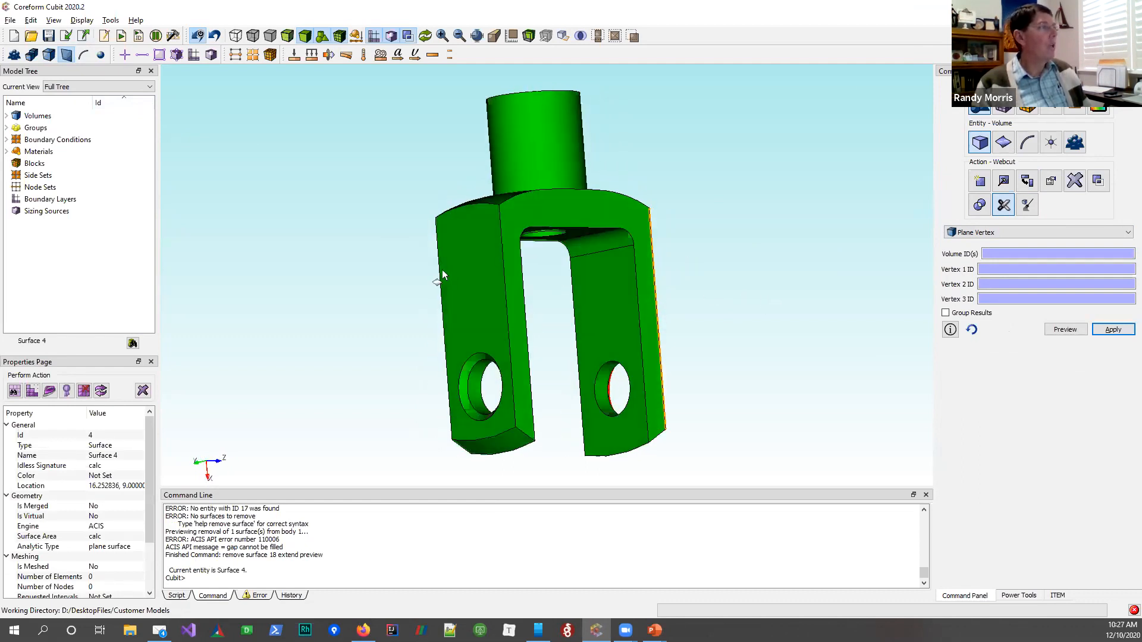
pyautogui.click(483, 291)
pyautogui.moveTo(598, 301); pyautogui.dragTo(598, 364)
pyautogui.moveTo(555, 310); pyautogui.dragTo(570, 368)
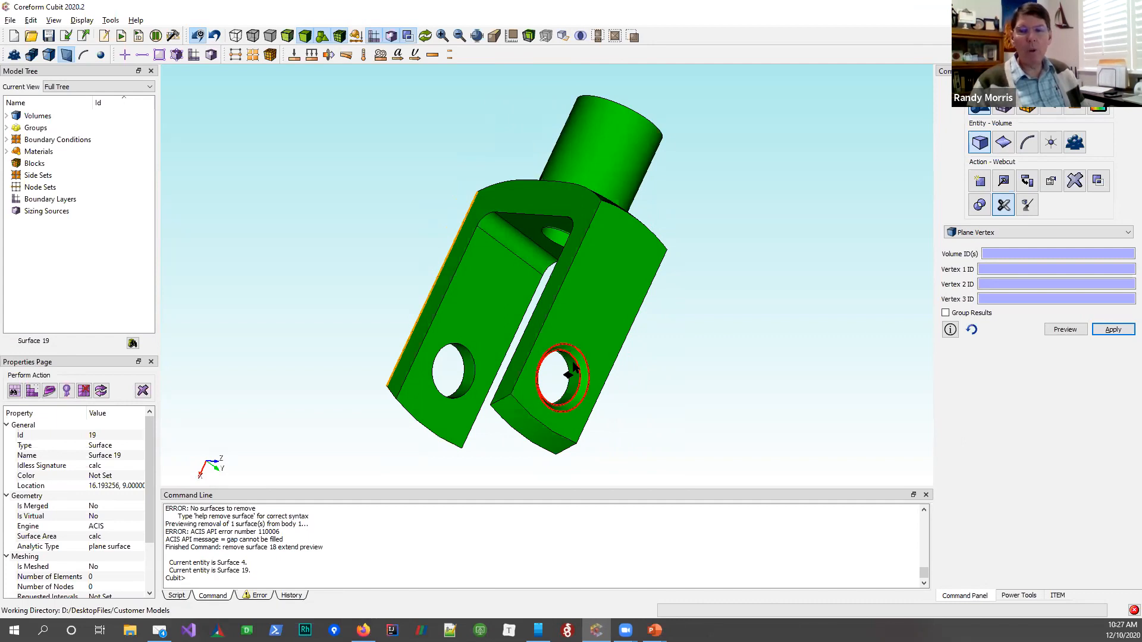
# Examine the outer, inner and front faces of the fork by picking each surface, and clear the selection
pyautogui.click(604, 315)
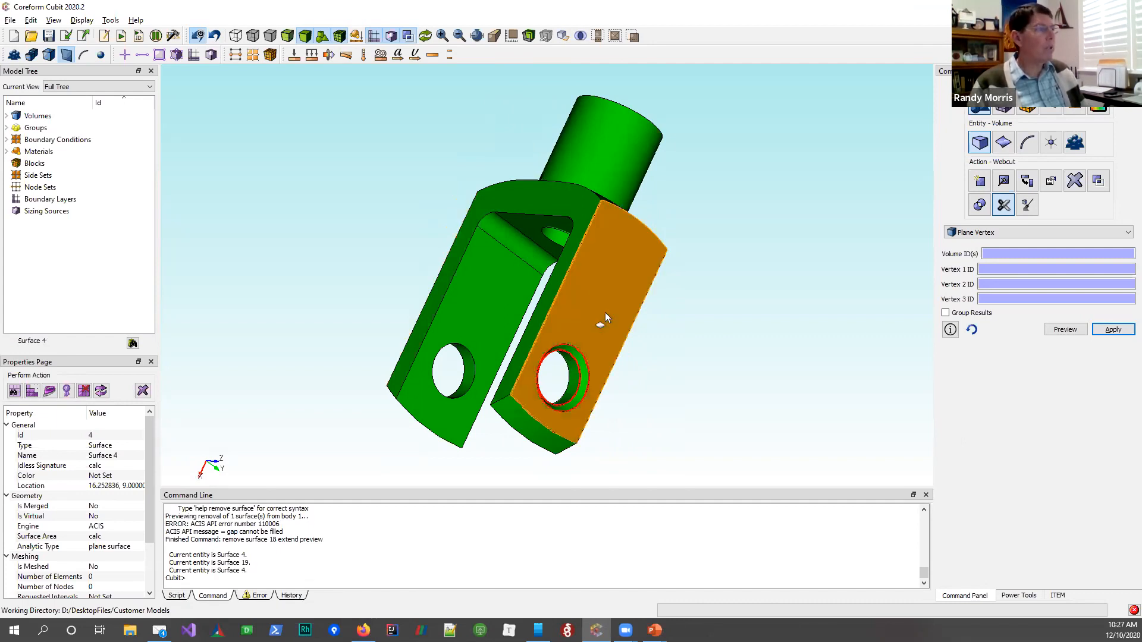
pyautogui.moveTo(598, 307); pyautogui.dragTo(682, 349)
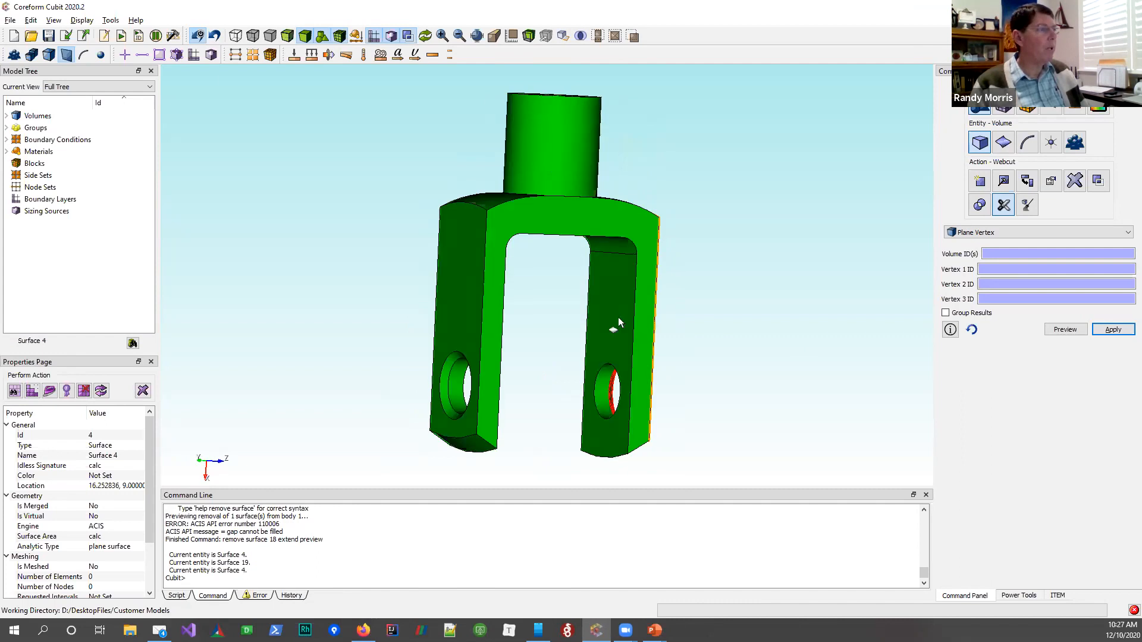
pyautogui.click(616, 322)
pyautogui.moveTo(668, 301); pyautogui.dragTo(620, 317)
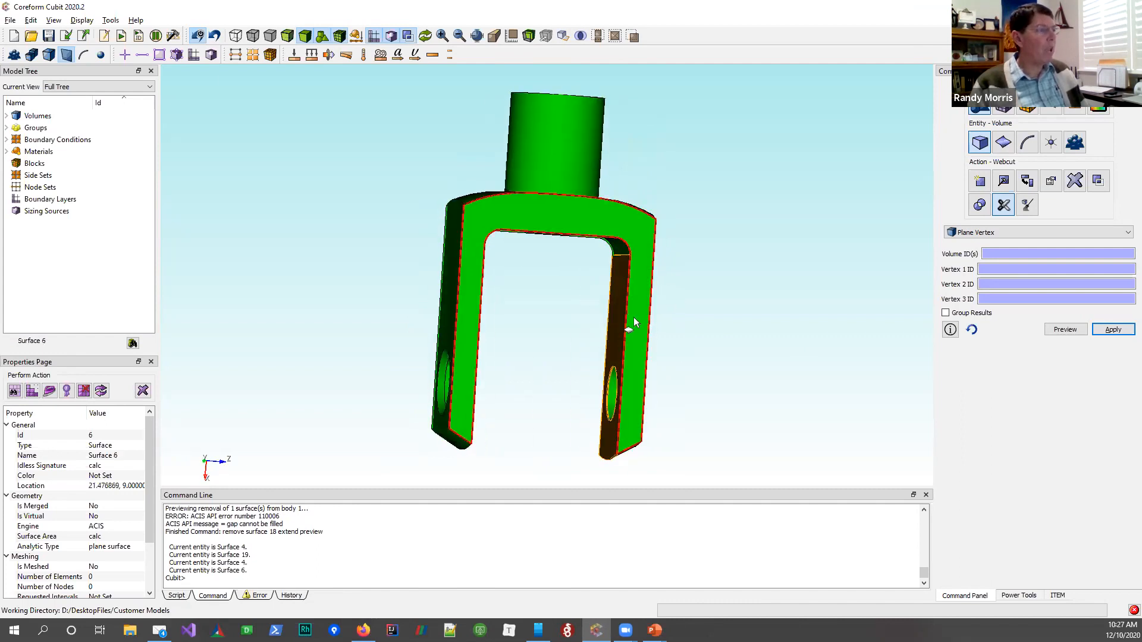
pyautogui.click(634, 322)
pyautogui.click(715, 331)
pyautogui.moveTo(625, 321); pyautogui.dragTo(648, 306)
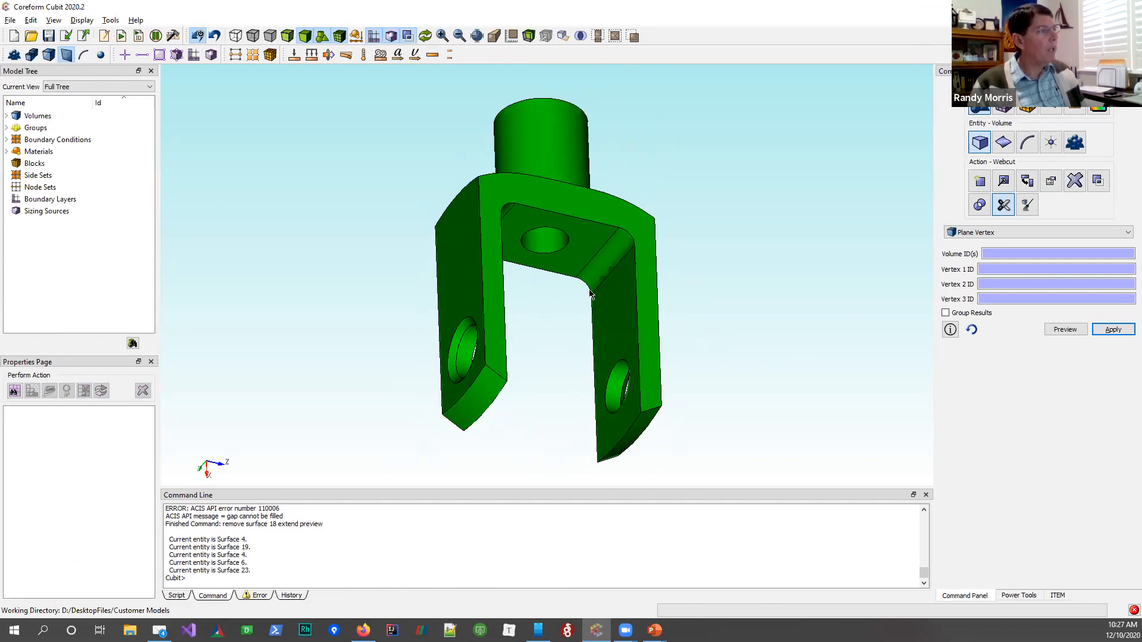
# Use curve picking to examine the two long straight edges of one inner fillet between fork arm and crosspiece
pyautogui.moveTo(610, 233); pyautogui.dragTo(469, 247, button='middle')
pyautogui.scroll(5, 514, 267)
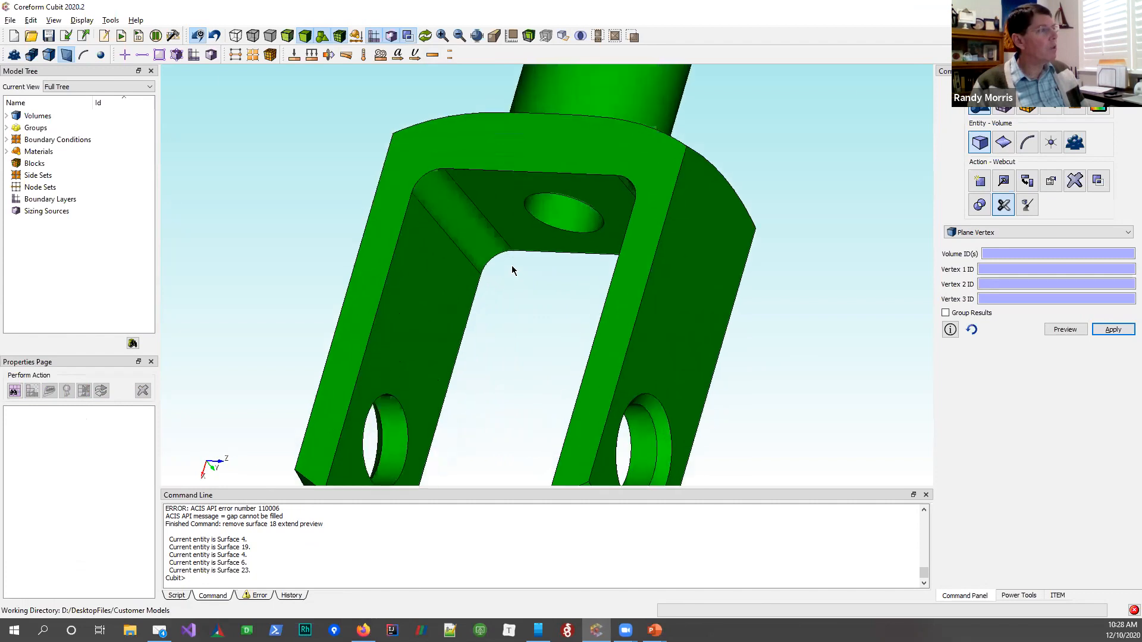
pyautogui.click(343, 177)
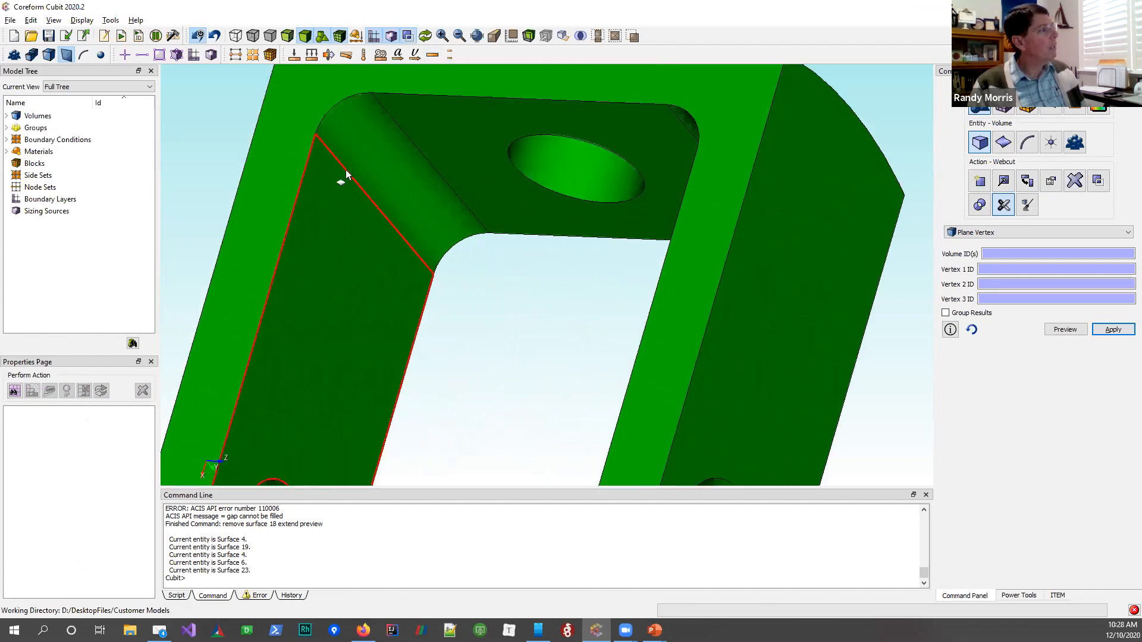
pyautogui.click(84, 55)
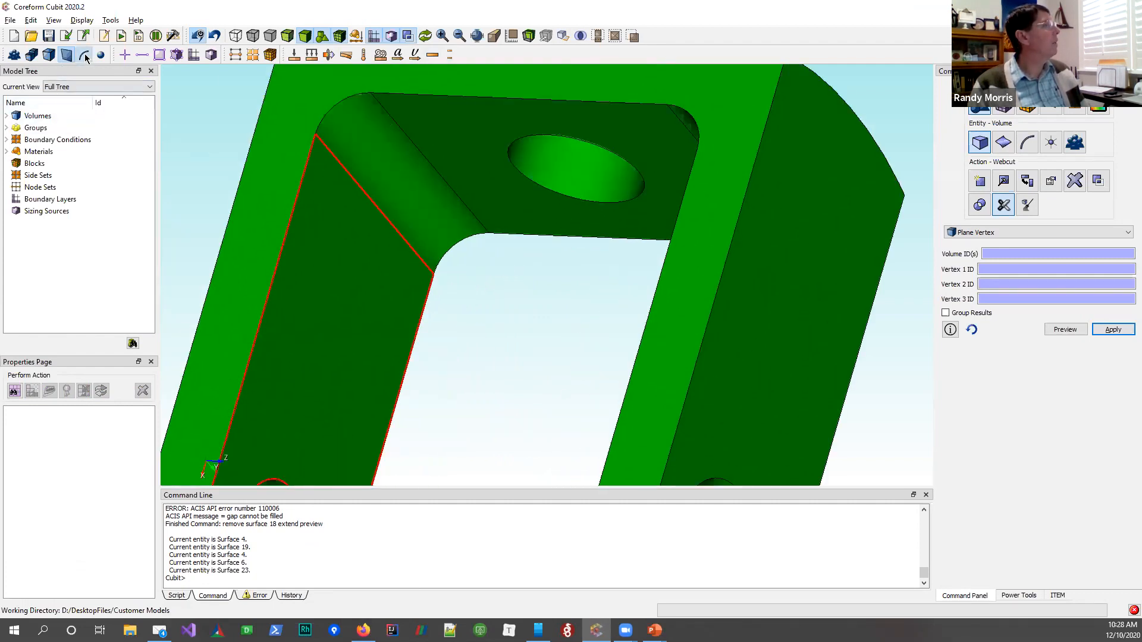
pyautogui.click(352, 181)
pyautogui.click(352, 181)
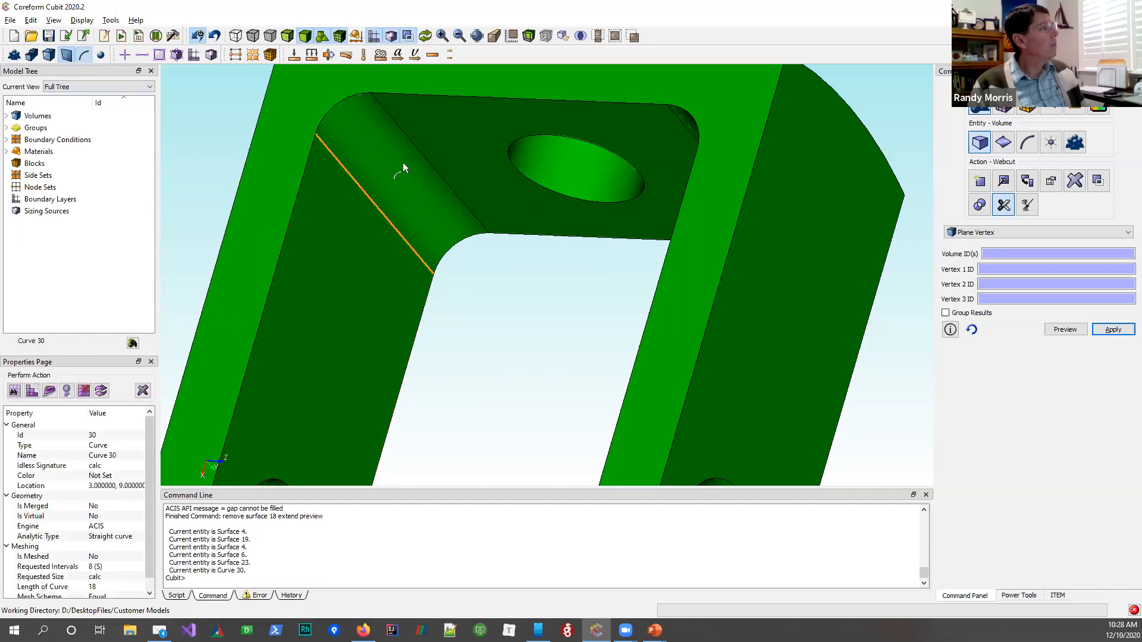
pyautogui.click(420, 152)
# Examine both long edges of the opposite inner fillet by picking each curve, and clear the selection
pyautogui.moveTo(500, 181); pyautogui.dragTo(701, 255, button='middle')
pyautogui.click(704, 256)
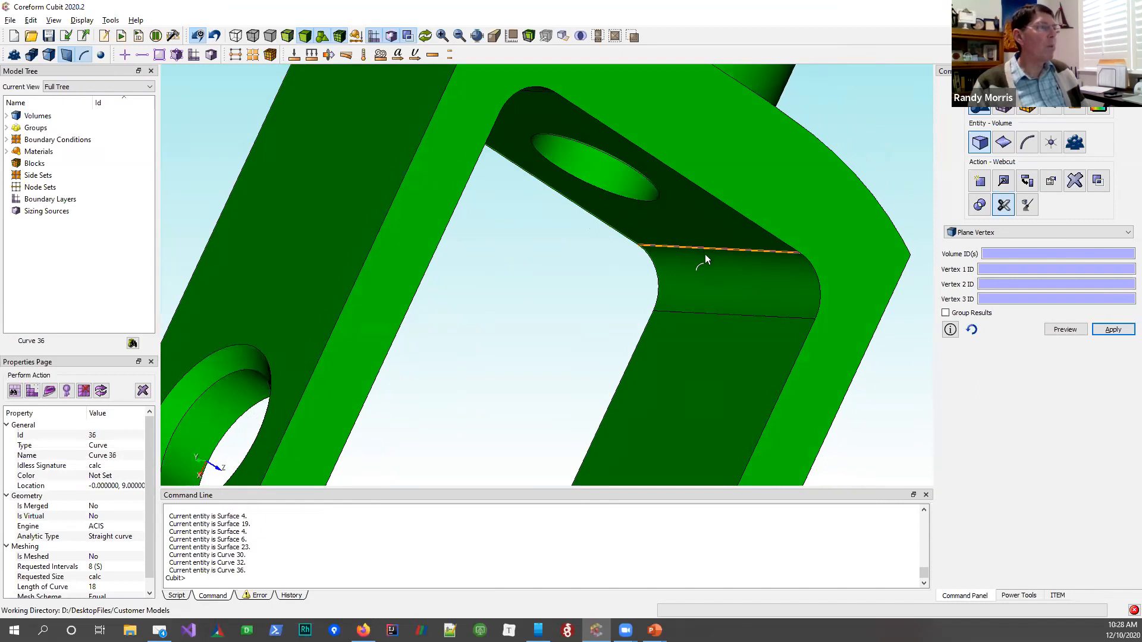
pyautogui.click(718, 316)
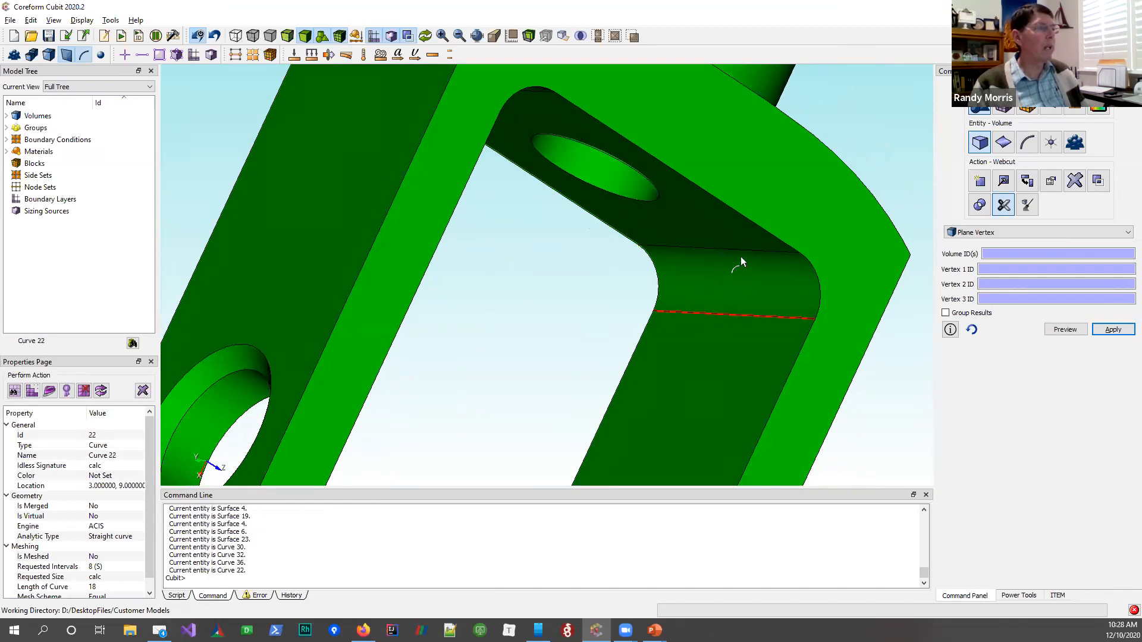
pyautogui.moveTo(719, 210); pyautogui.dragTo(737, 262, button='middle')
pyautogui.scroll(-5, 658, 215)
pyautogui.click(691, 280)
pyautogui.moveTo(539, 292); pyautogui.dragTo(483, 310, button='middle')
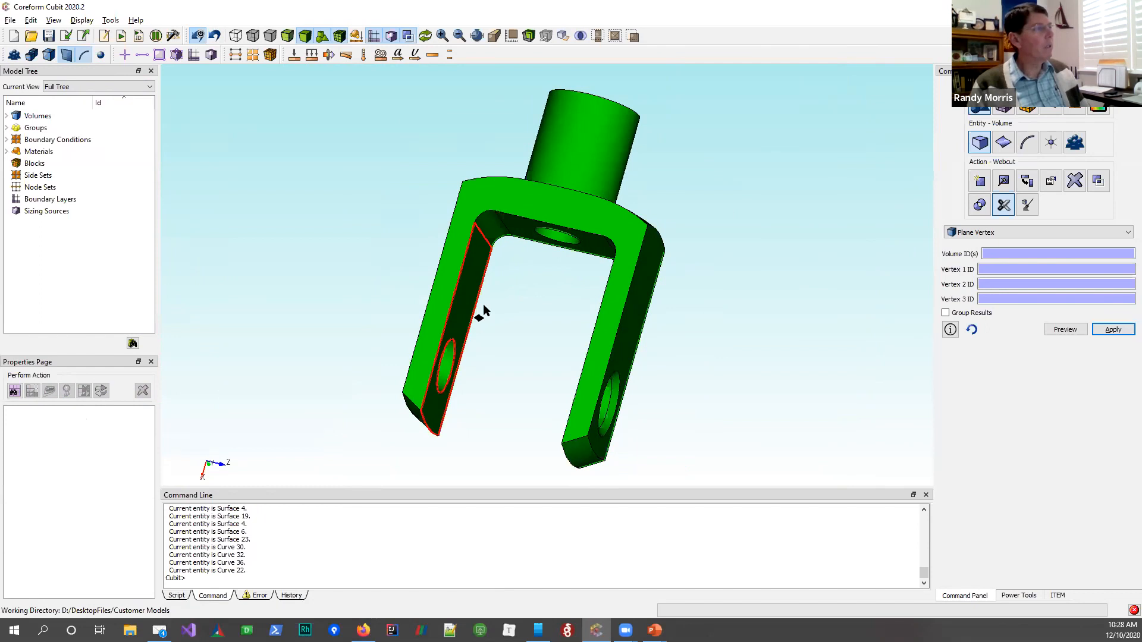
pyautogui.scroll(2, 588, 231)
pyautogui.scroll(-2, 587, 198)
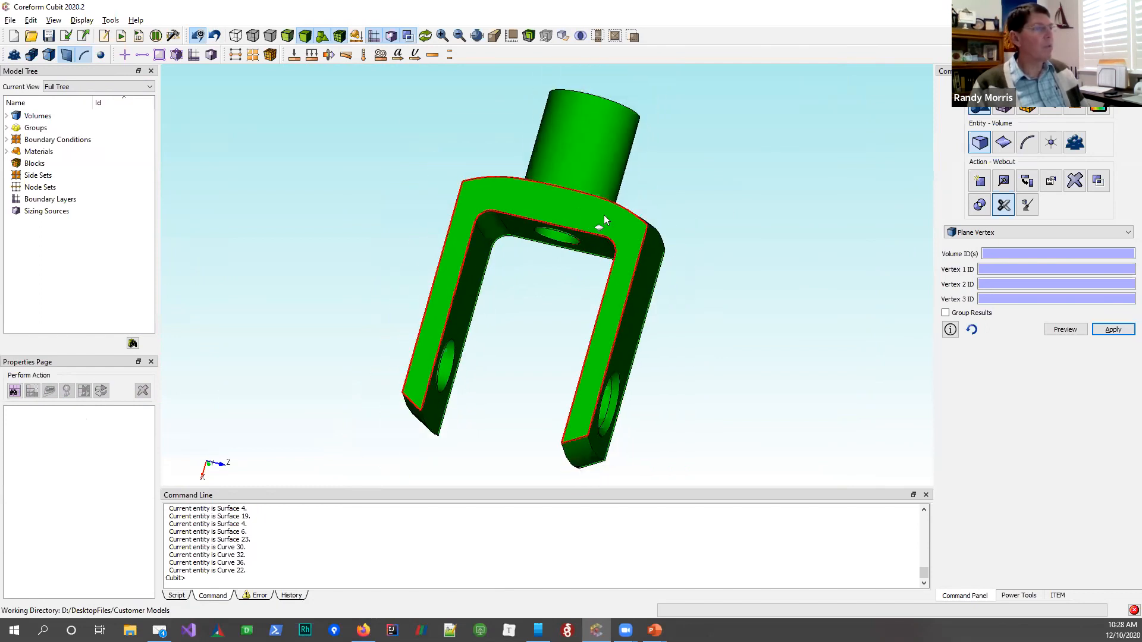
# Set up a Plane from Curve webcut of volume 1 using the front arc of an inner fillet, curve 33
pyautogui.click(976, 233)
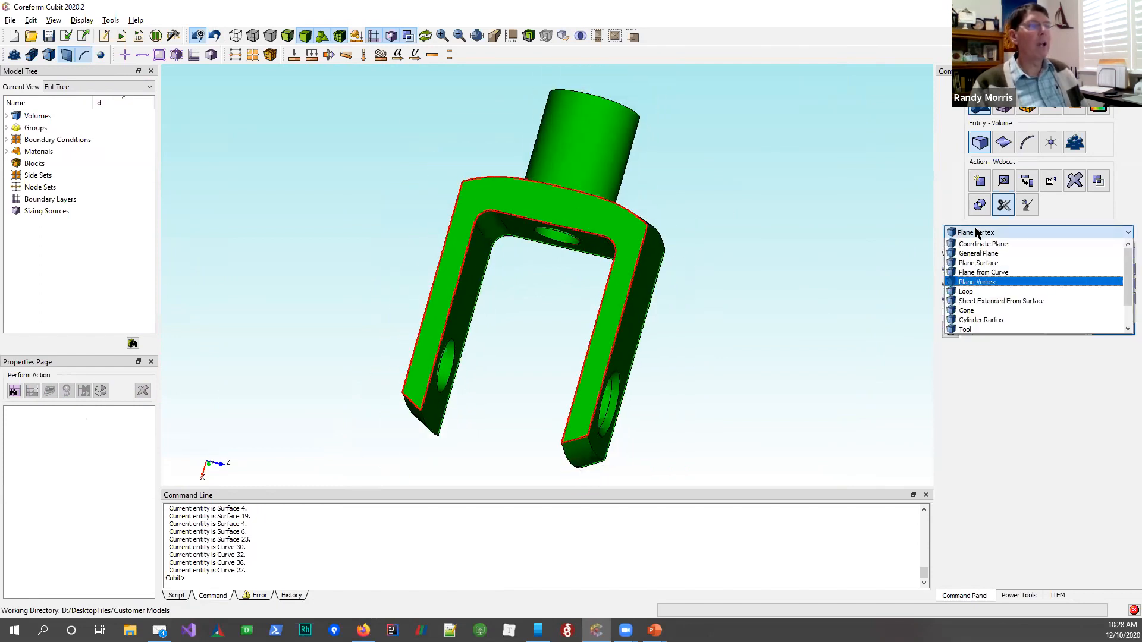
pyautogui.click(971, 272)
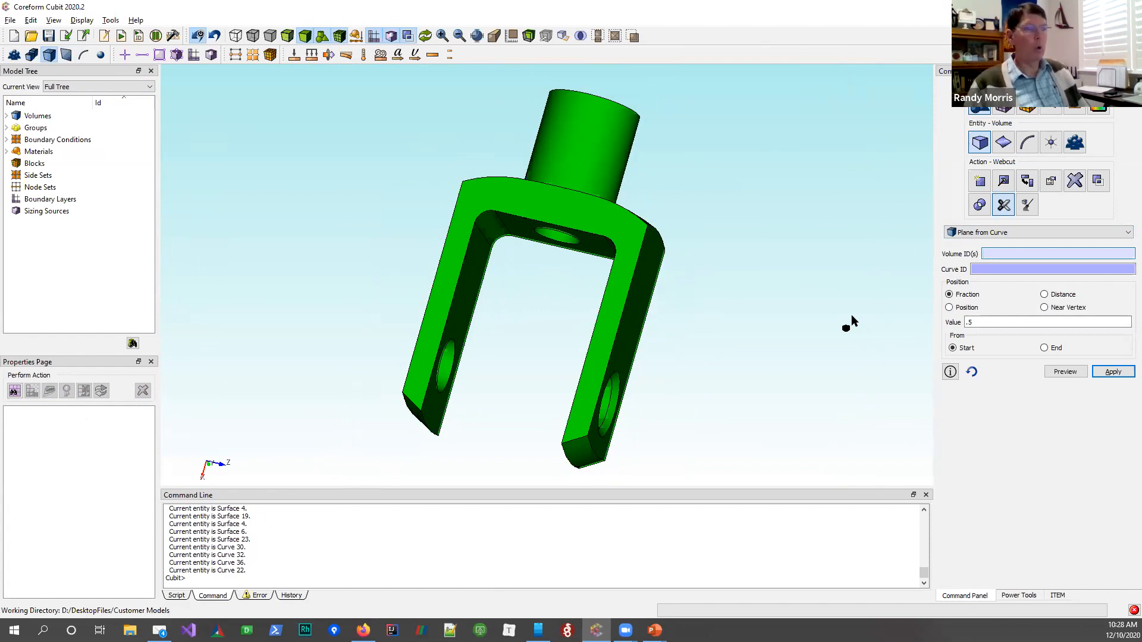
pyautogui.moveTo(622, 214); pyautogui.dragTo(603, 197, button='middle')
pyautogui.click(999, 252)
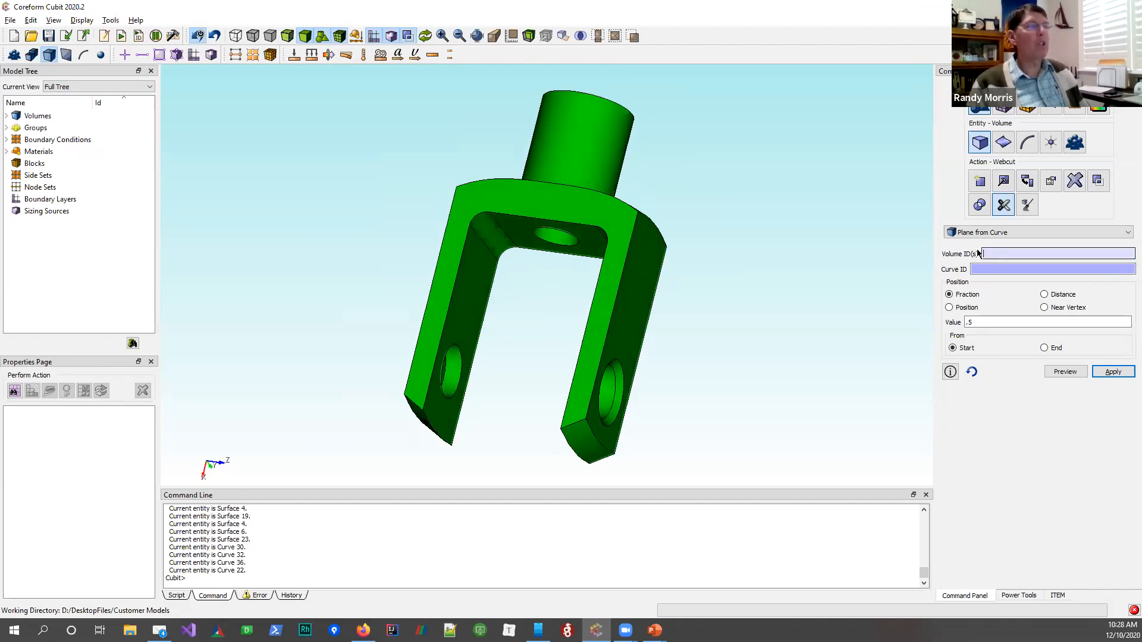
pyautogui.click(616, 210)
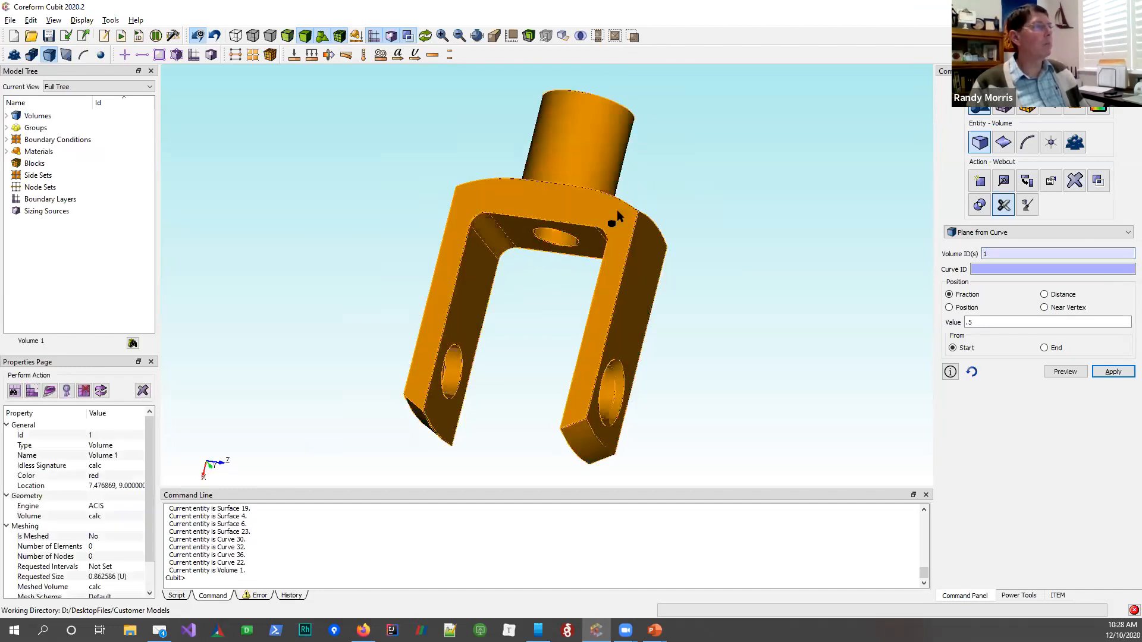
pyautogui.click(999, 270)
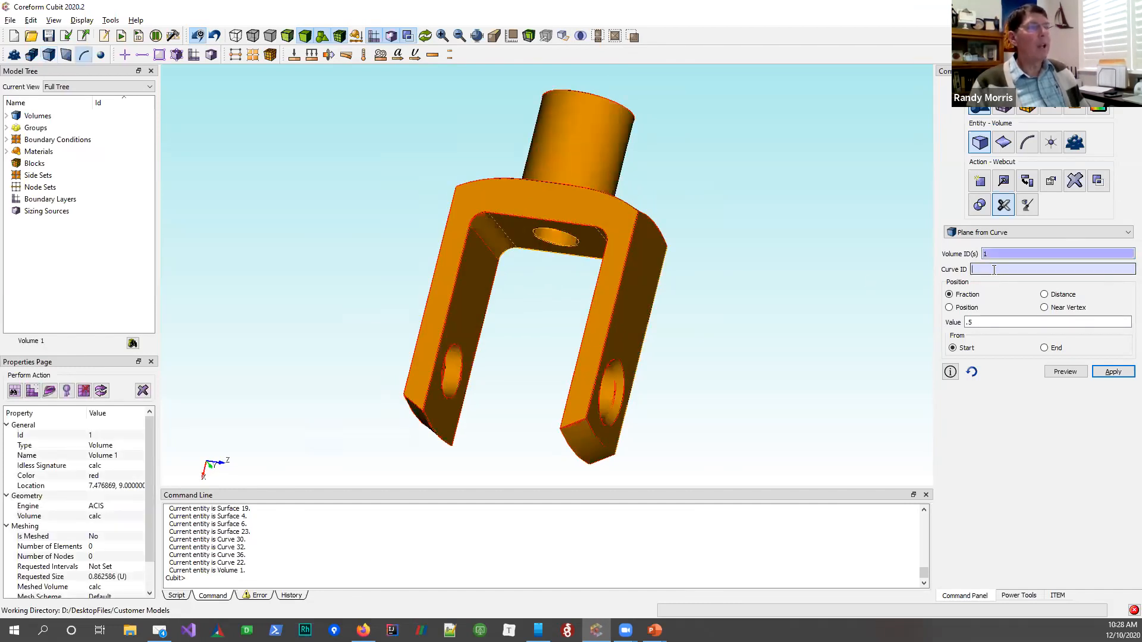
pyautogui.click(476, 217)
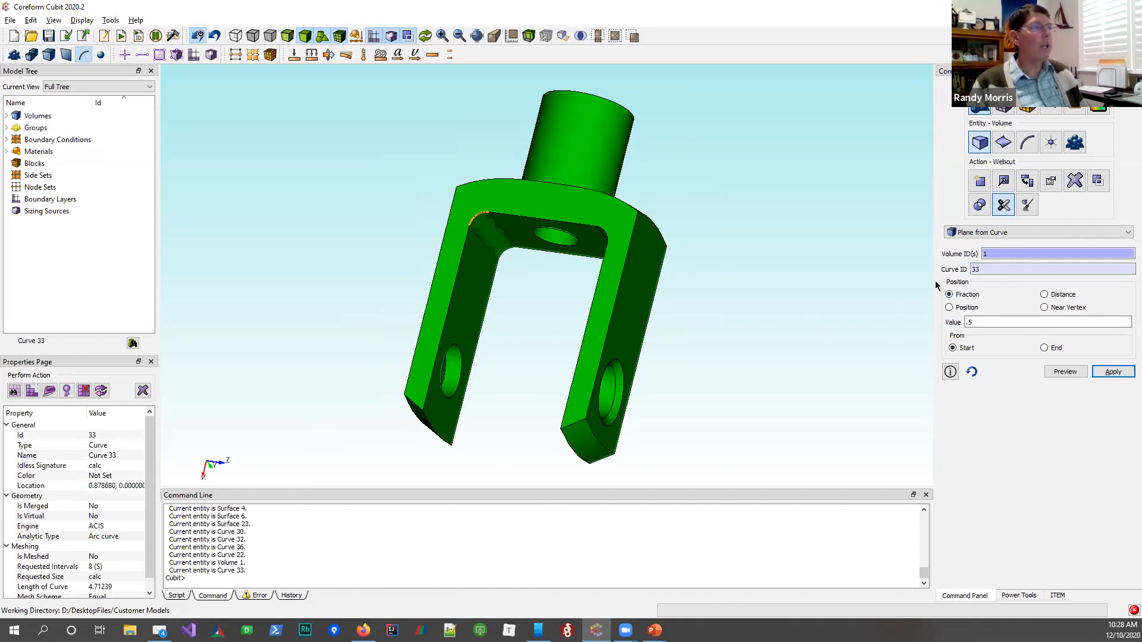
# Set the plane position to fraction 1 from the curve's start, preview the cutting plane, and apply the webcut
pyautogui.click(967, 323)
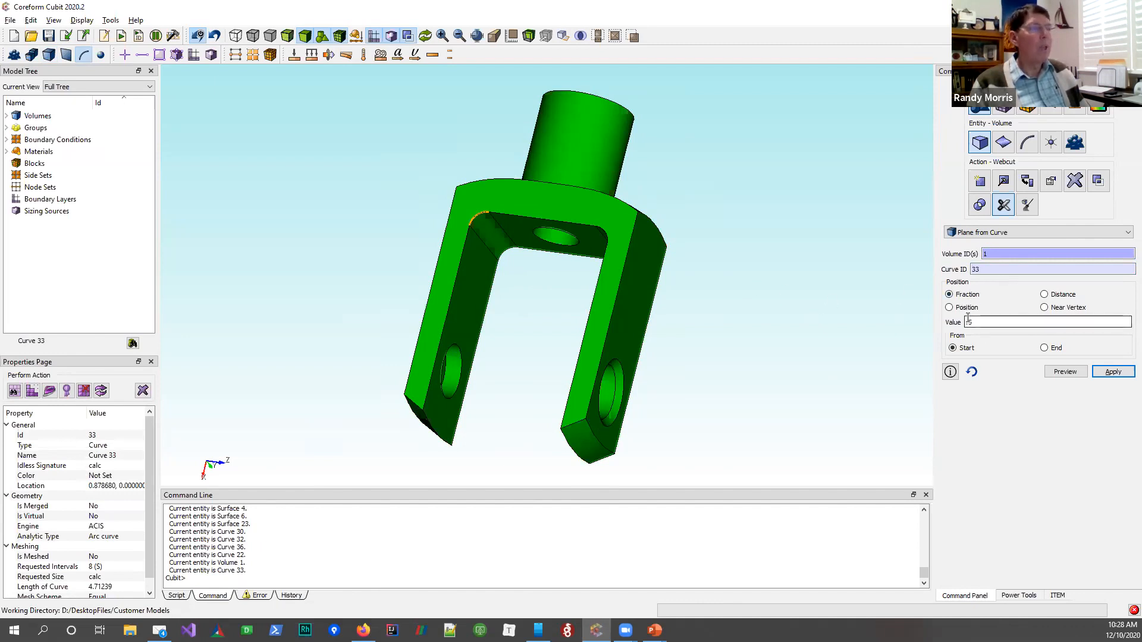
pyautogui.doubleClick(967, 323)
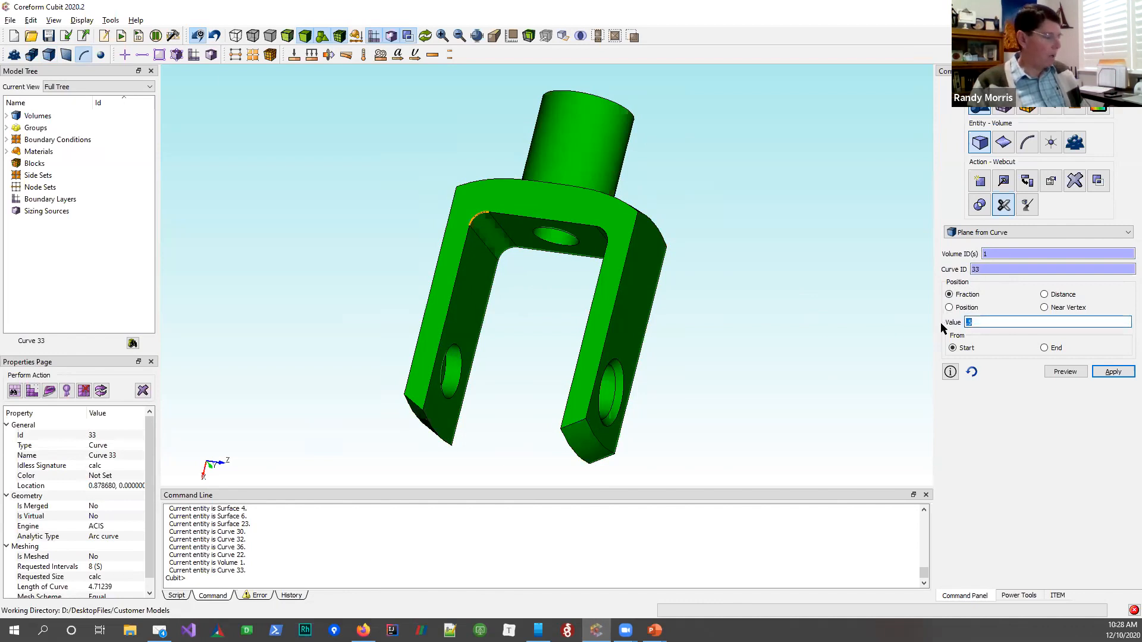
pyautogui.write('1')
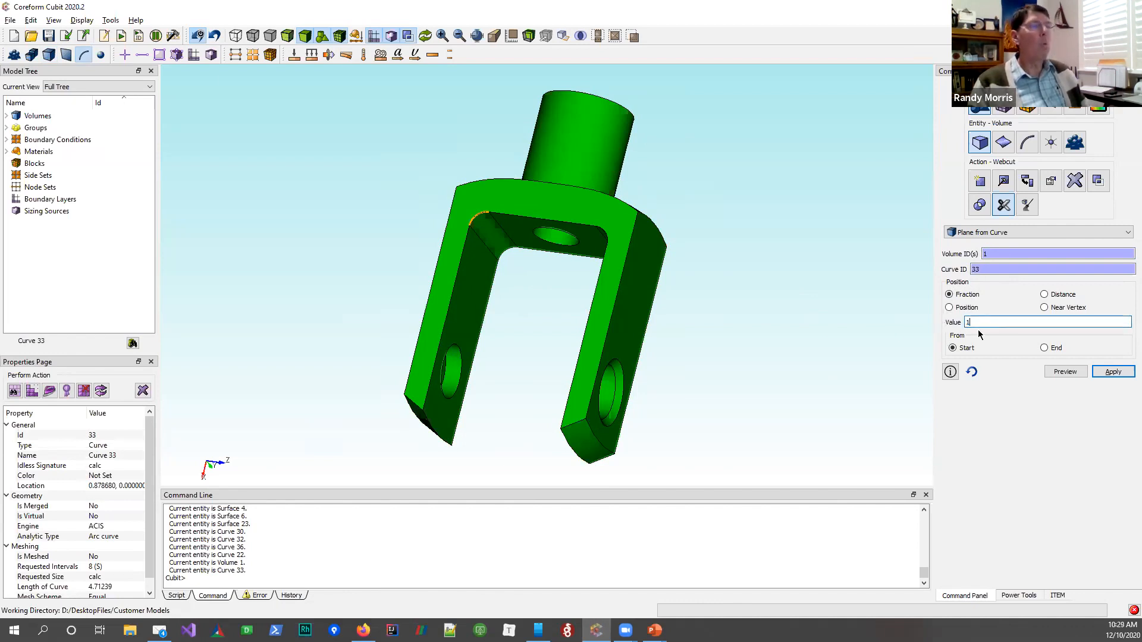
pyautogui.click(1064, 372)
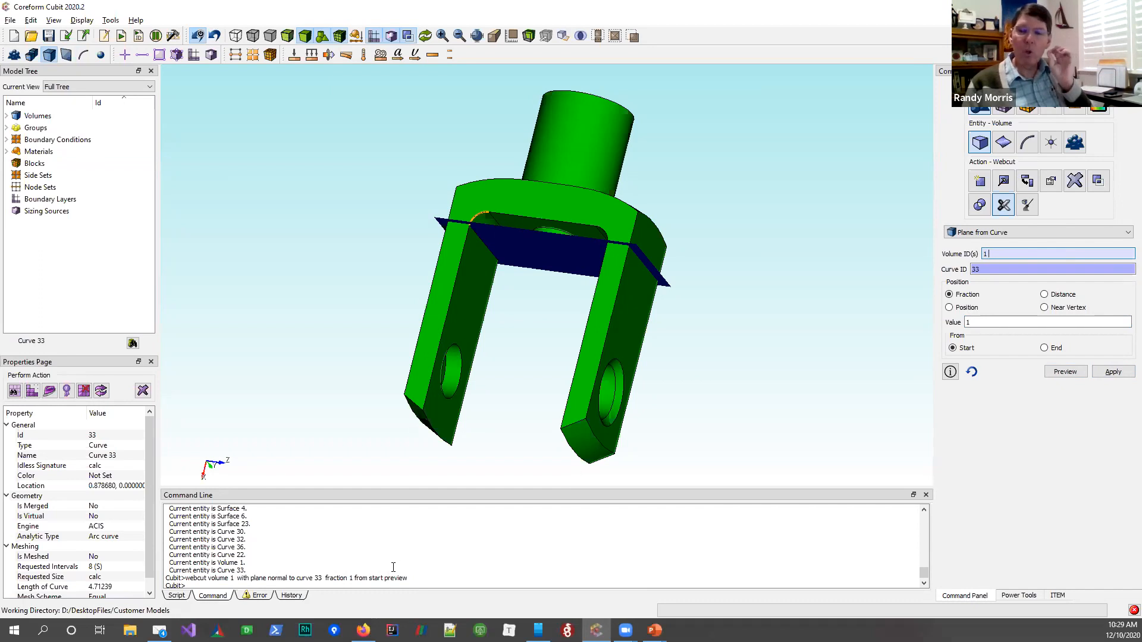
pyautogui.moveTo(485, 286); pyautogui.dragTo(527, 327)
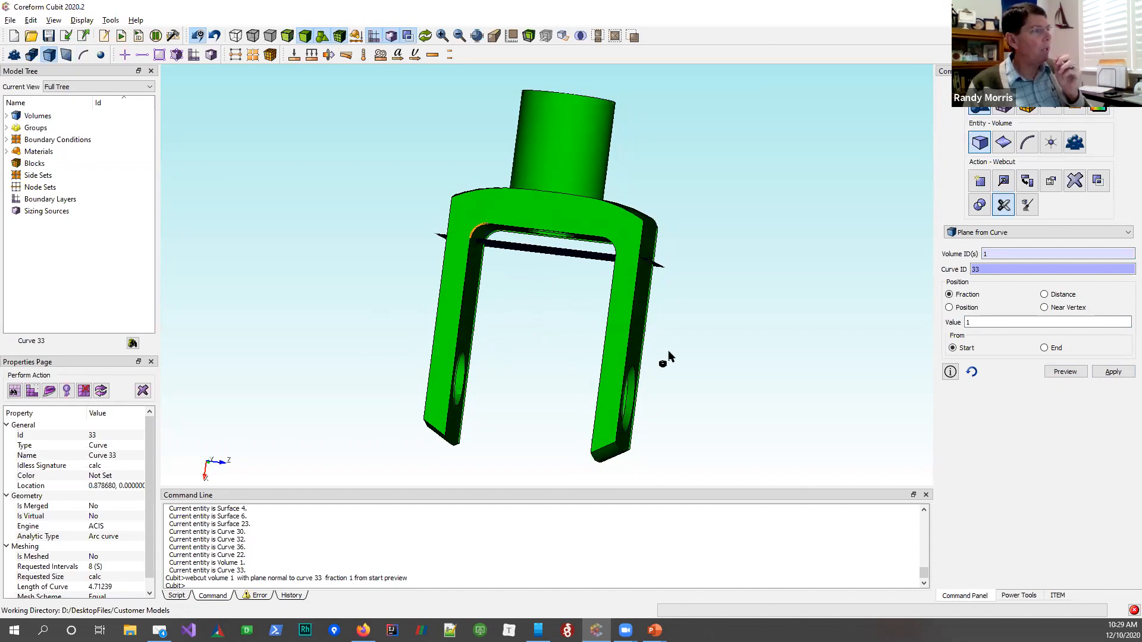
pyautogui.moveTo(515, 284)
pyautogui.mouseDown()
pyautogui.moveTo(452, 275)
pyautogui.moveTo(423, 247)
pyautogui.moveTo(665, 339)
pyautogui.moveTo(547, 324)
pyautogui.moveTo(520, 305)
pyautogui.mouseUp()
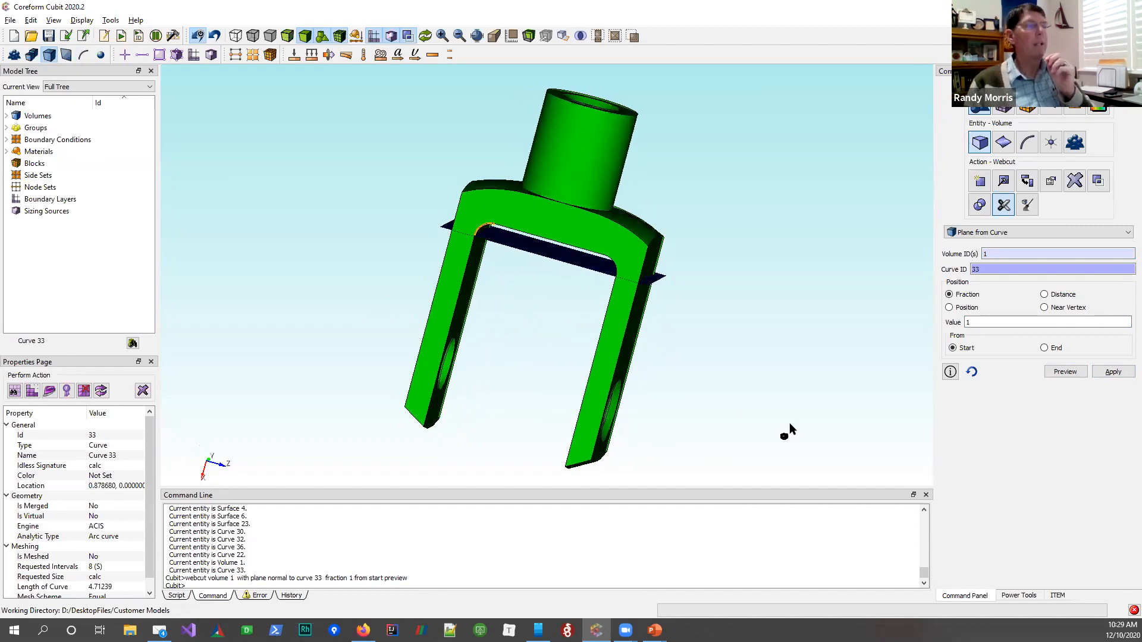
pyautogui.click(1111, 371)
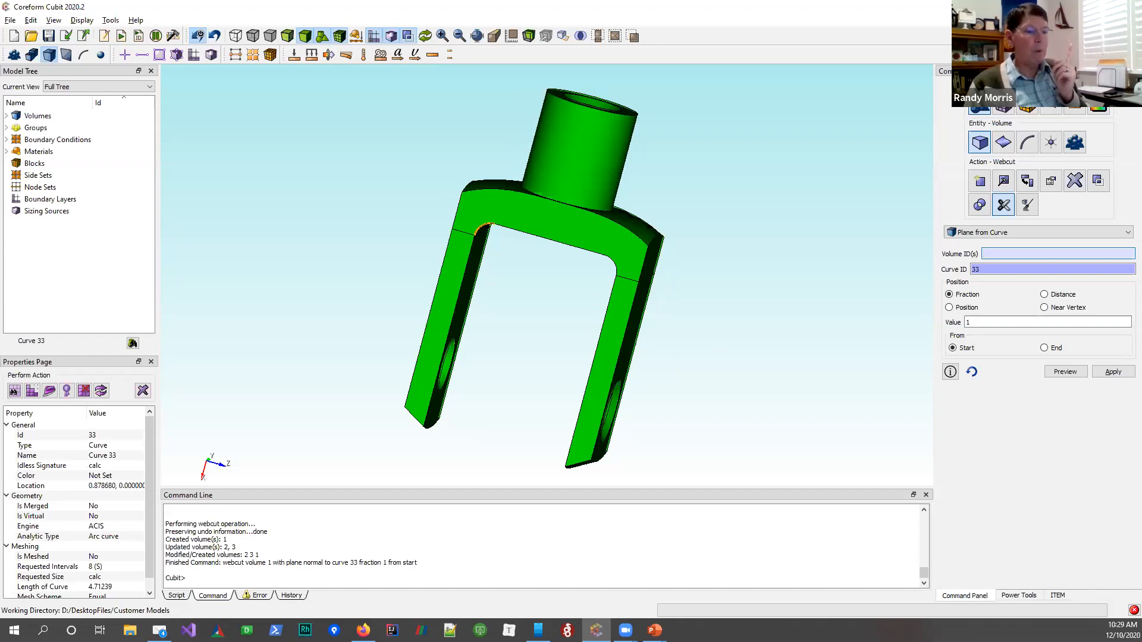
# Rerun the meshing scheme analysis on all volumes of the webcut model
pyautogui.click(1018, 595)
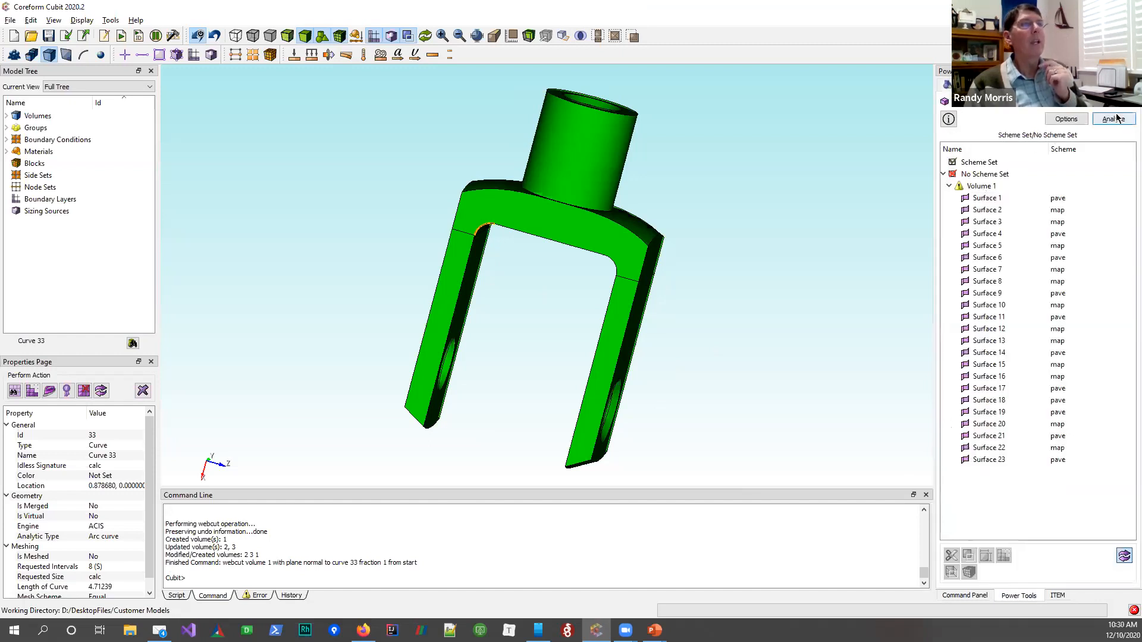
pyautogui.rightClick(1004, 102)
pyautogui.click(1037, 123)
pyautogui.click(1106, 119)
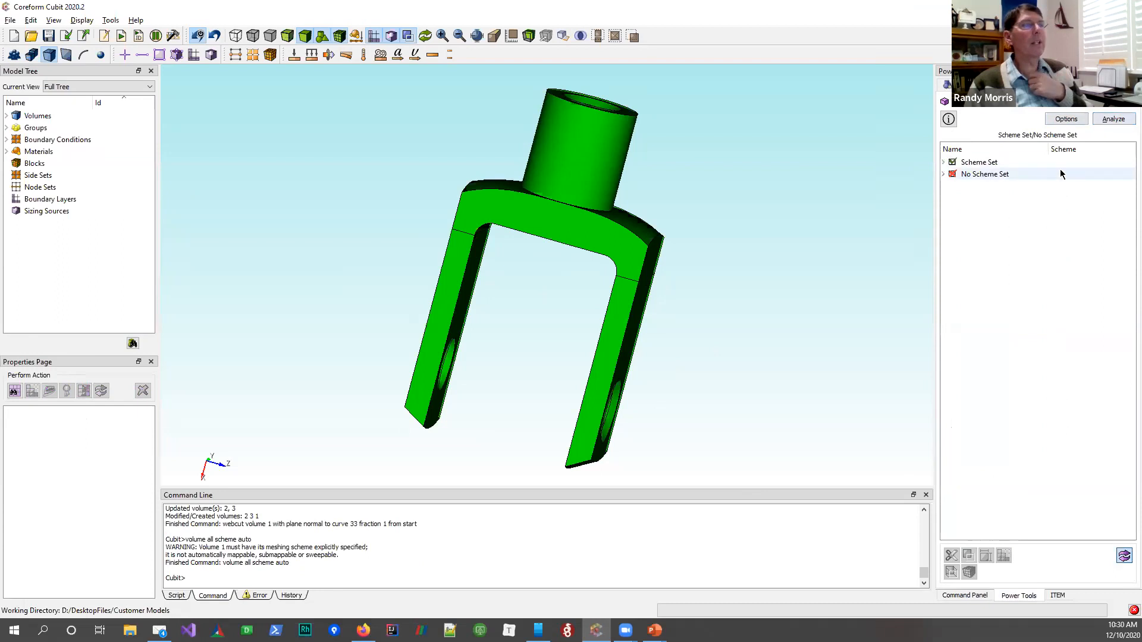
# Inspect the volumes that have a scheme set by selecting volume 2 and volume 3 in turn
pyautogui.click(943, 162)
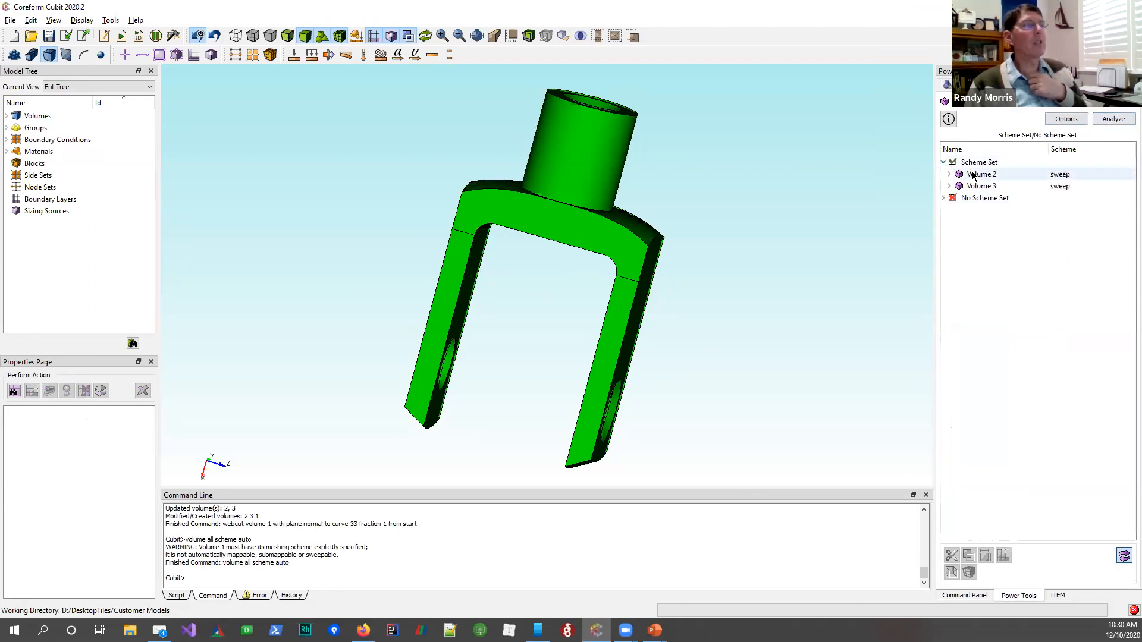
pyautogui.click(973, 174)
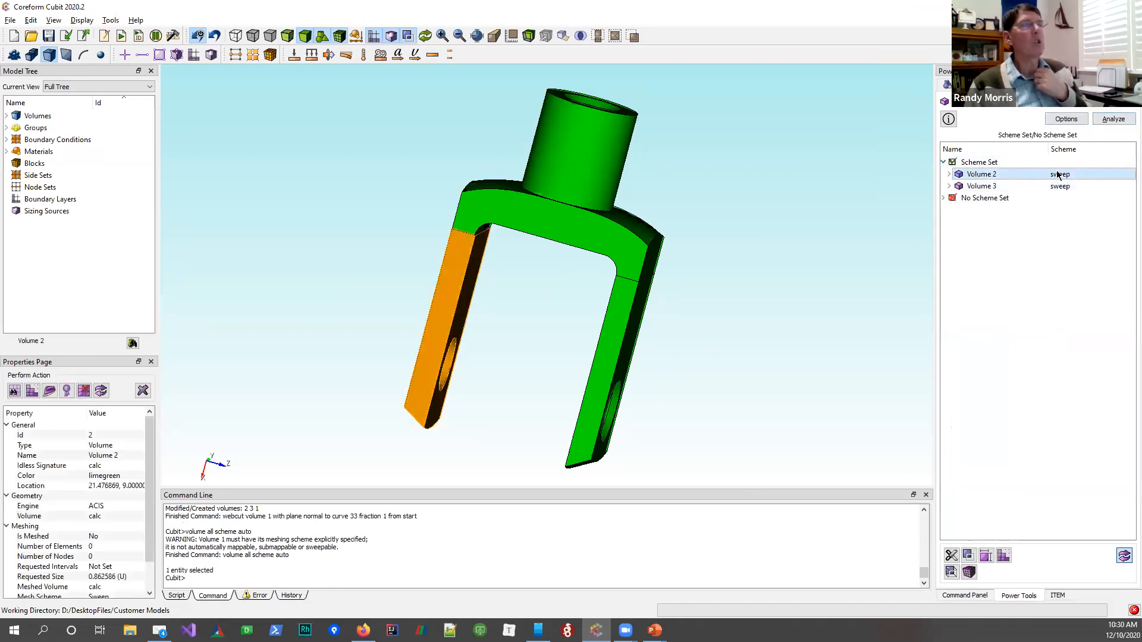
pyautogui.click(985, 188)
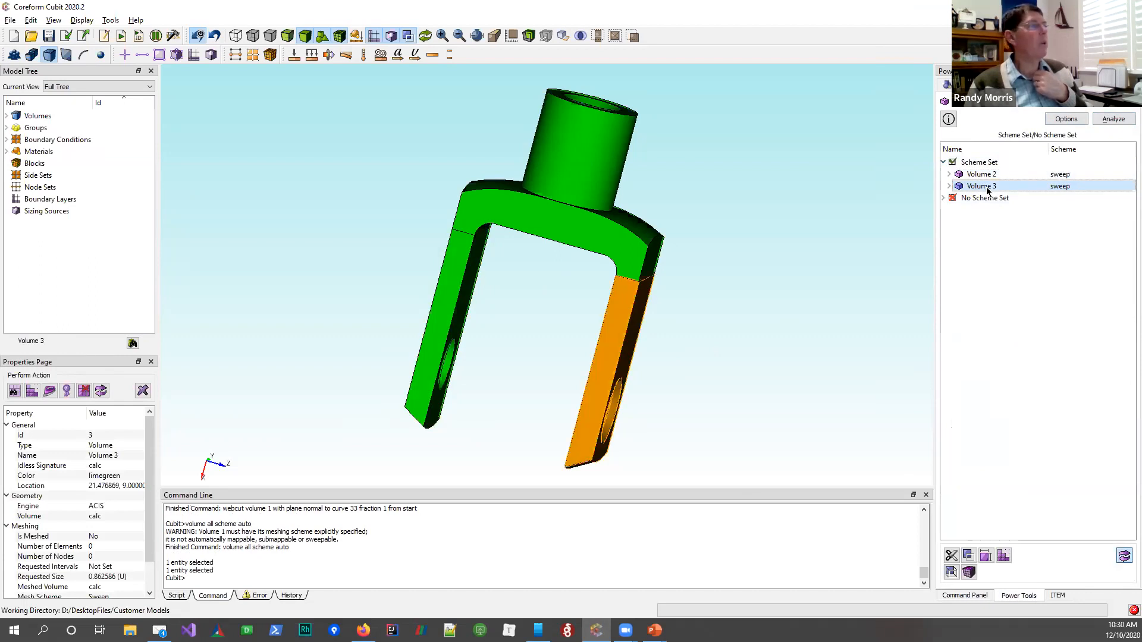
# Examine volume 2's mapped surfaces 24, 25, 2 and 7 by highlighting each one on the fork arm
pyautogui.click(947, 174)
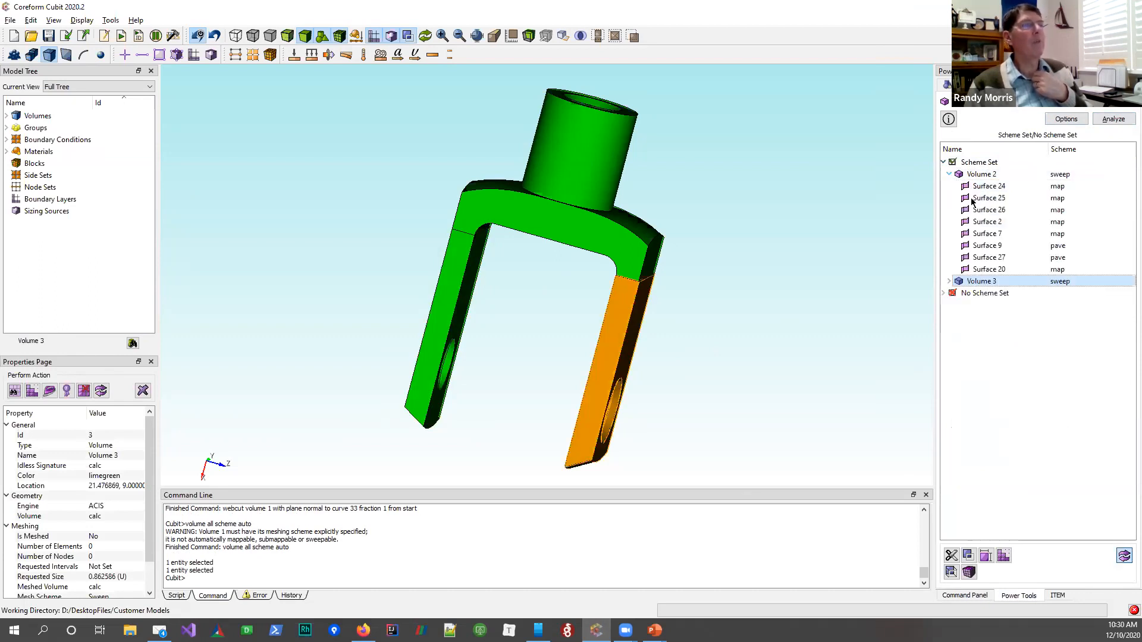
pyautogui.click(996, 186)
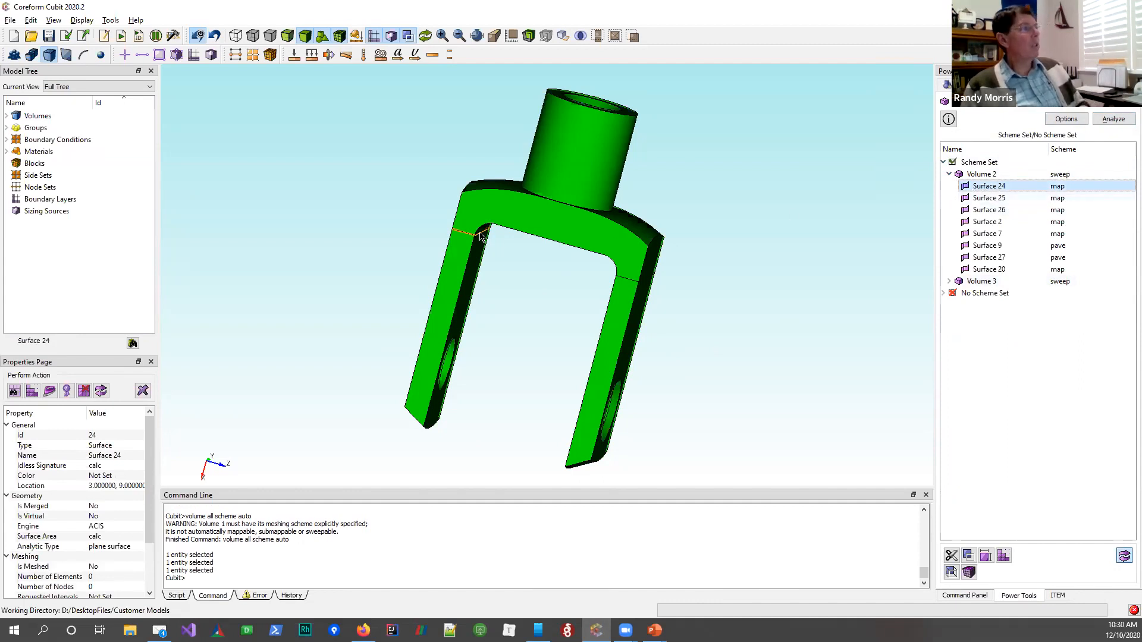
pyautogui.click(985, 199)
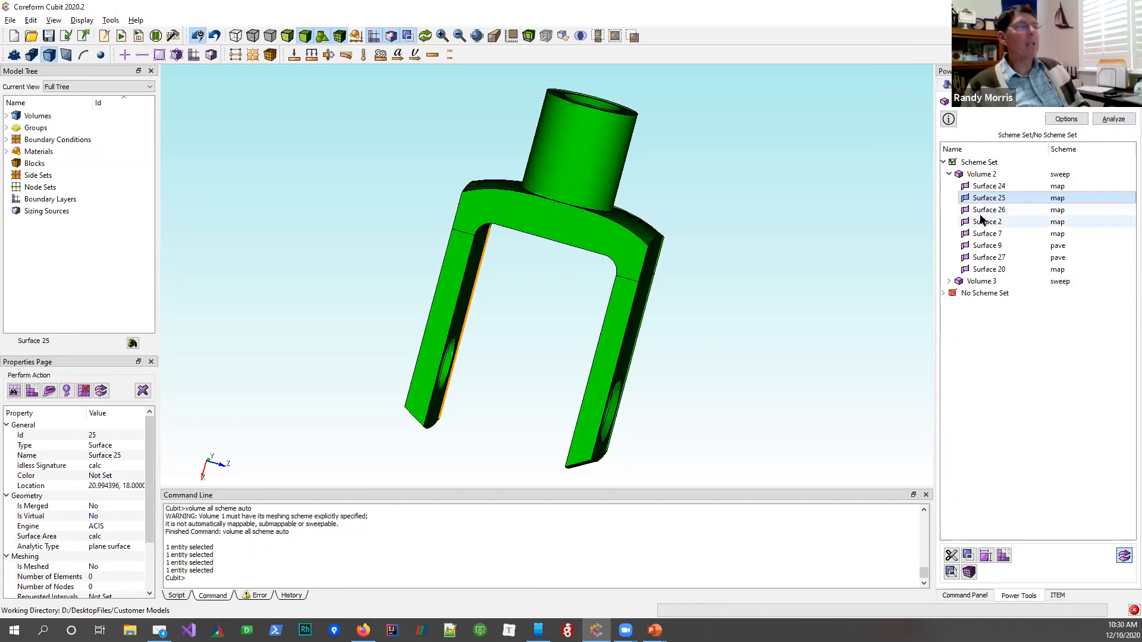
pyautogui.moveTo(514, 277); pyautogui.dragTo(456, 137)
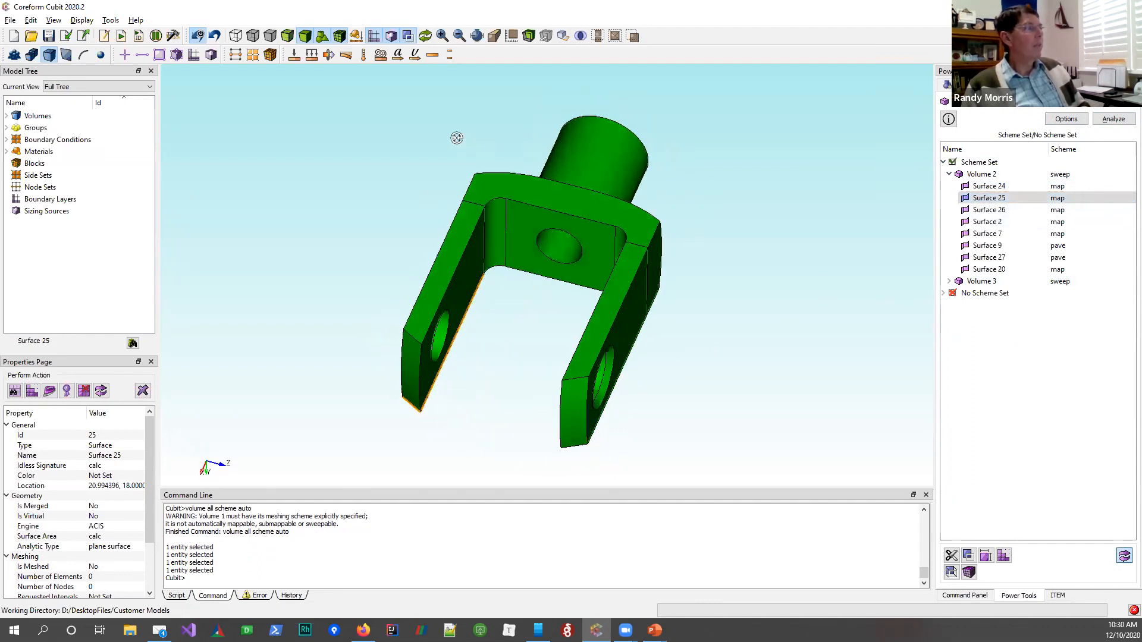
pyautogui.click(998, 226)
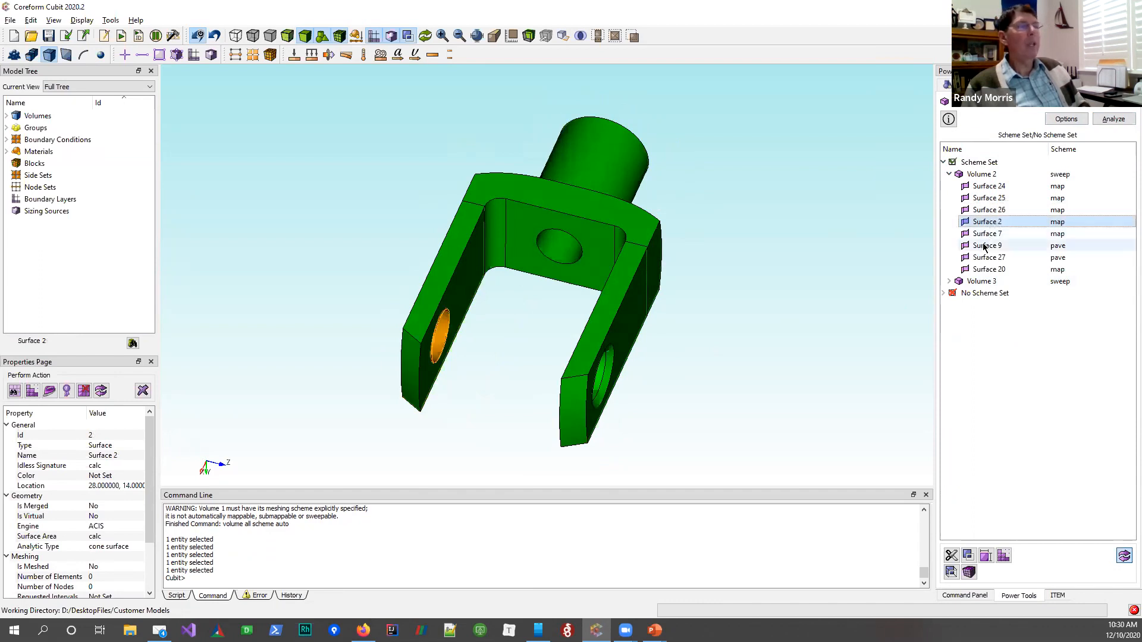
pyautogui.click(976, 235)
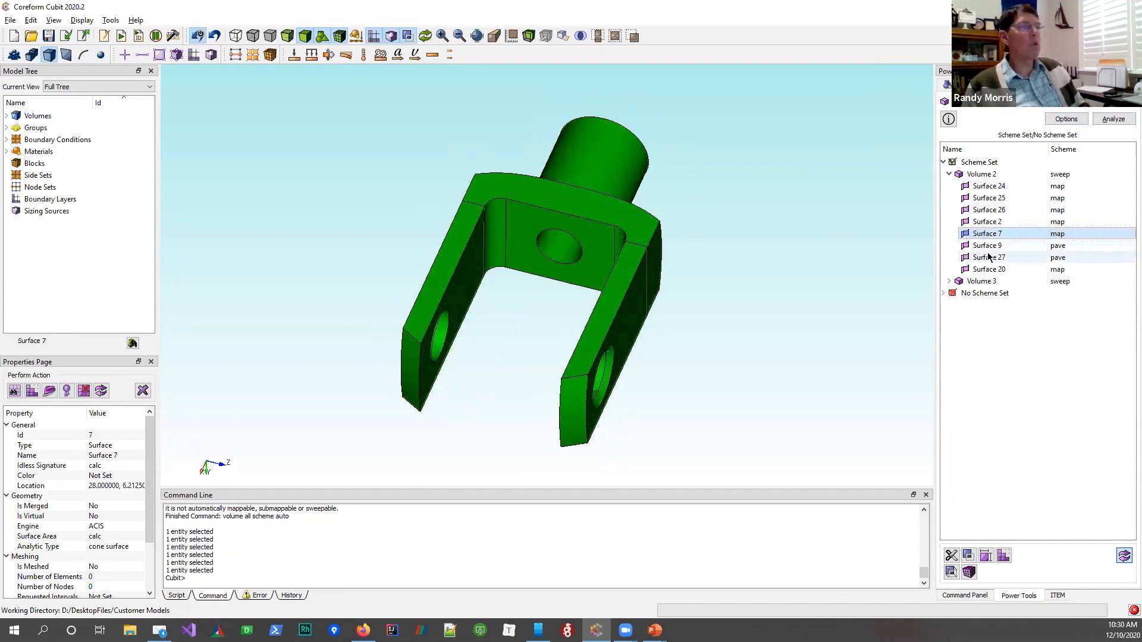
# Highlight surfaces 20, 27 and 9 of volume 2, viewing the arm's outer and inner paved faces
pyautogui.click(977, 270)
pyautogui.click(978, 259)
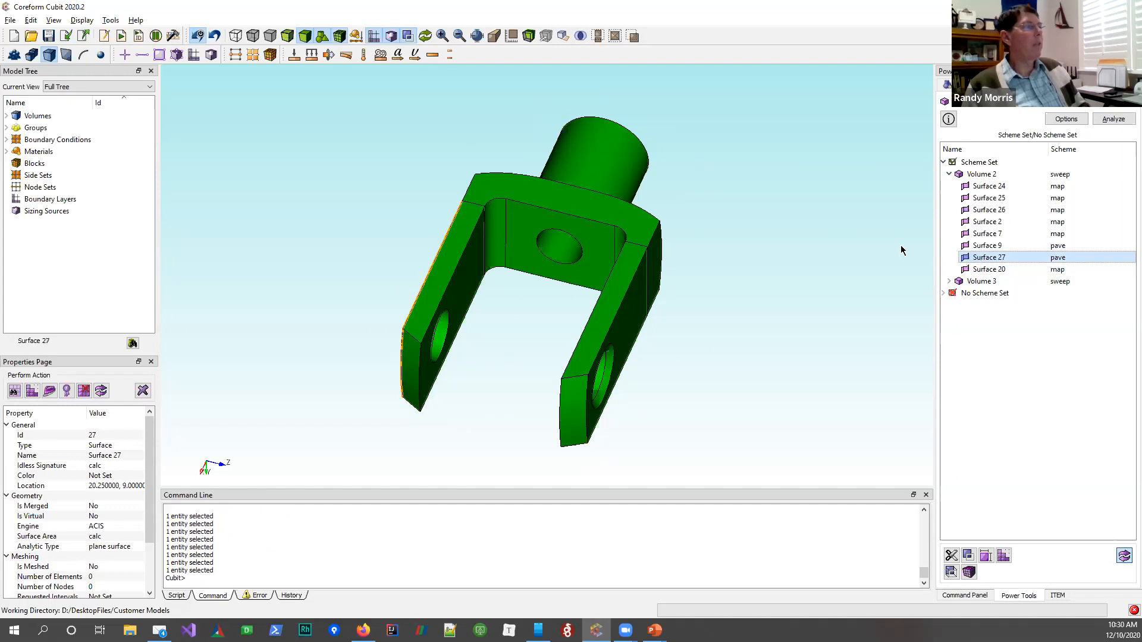
pyautogui.moveTo(639, 202); pyautogui.dragTo(799, 270)
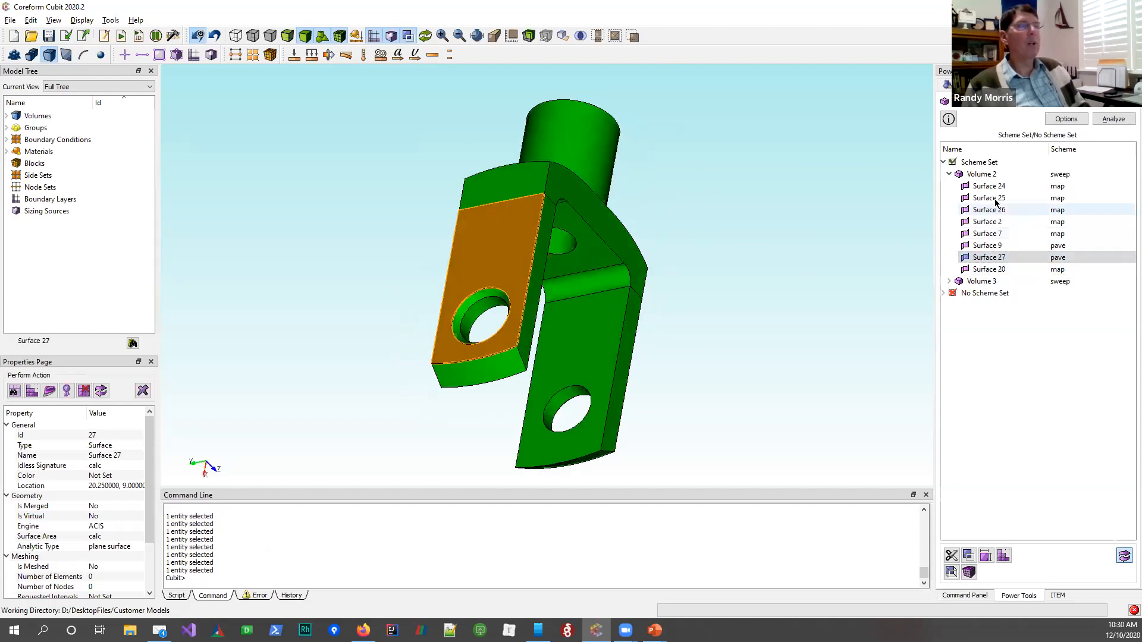
pyautogui.click(980, 245)
pyautogui.moveTo(769, 220); pyautogui.dragTo(515, 196)
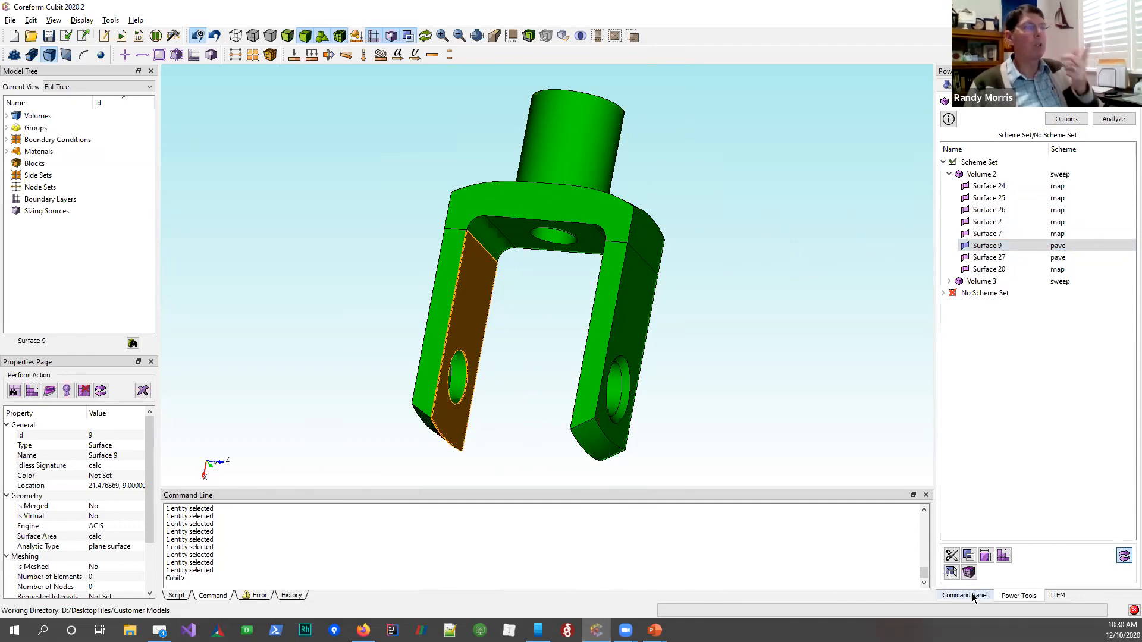
# Examine volume 1, which has no scheme set, looking at its hole, cylindrical shank and the inside of the fork
pyautogui.click(944, 293)
pyautogui.click(964, 305)
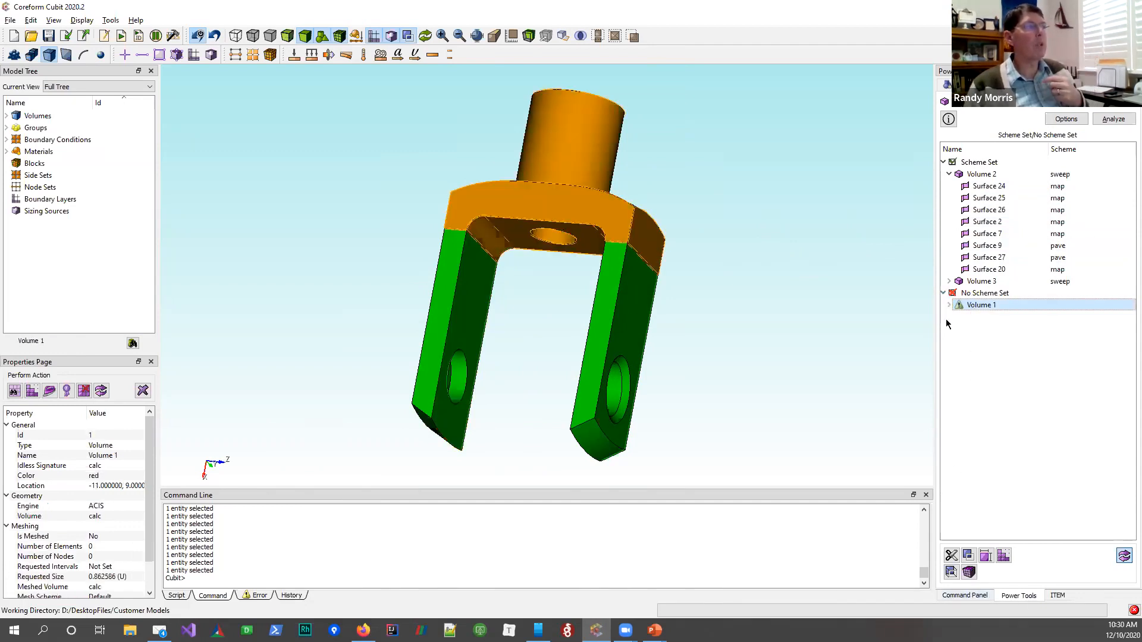
pyautogui.moveTo(542, 252); pyautogui.dragTo(596, 255)
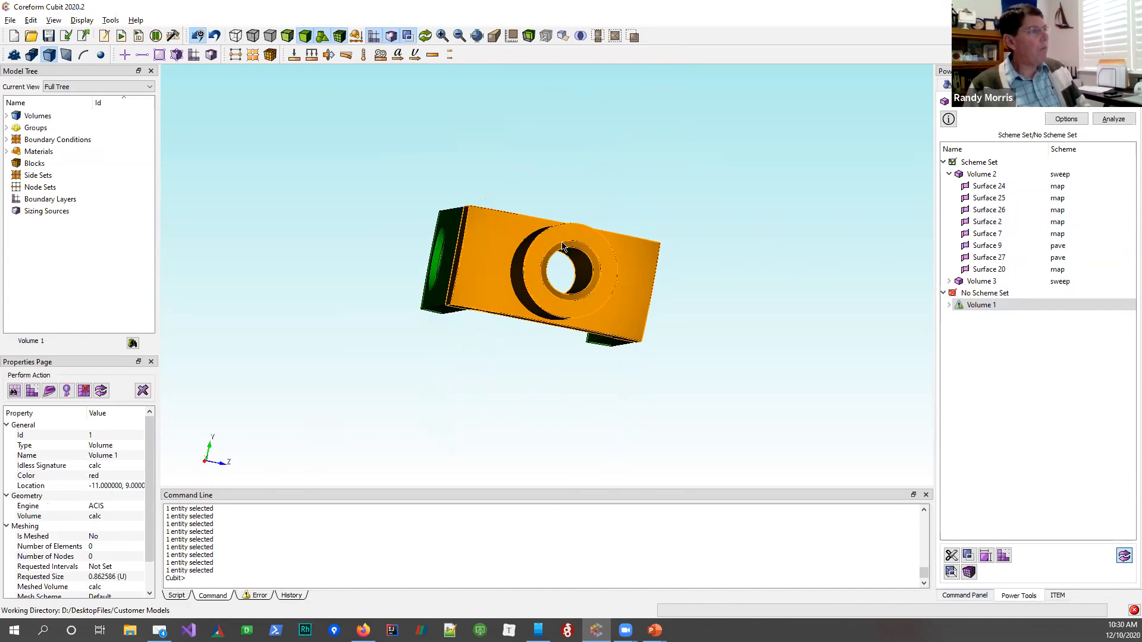
pyautogui.click(726, 275)
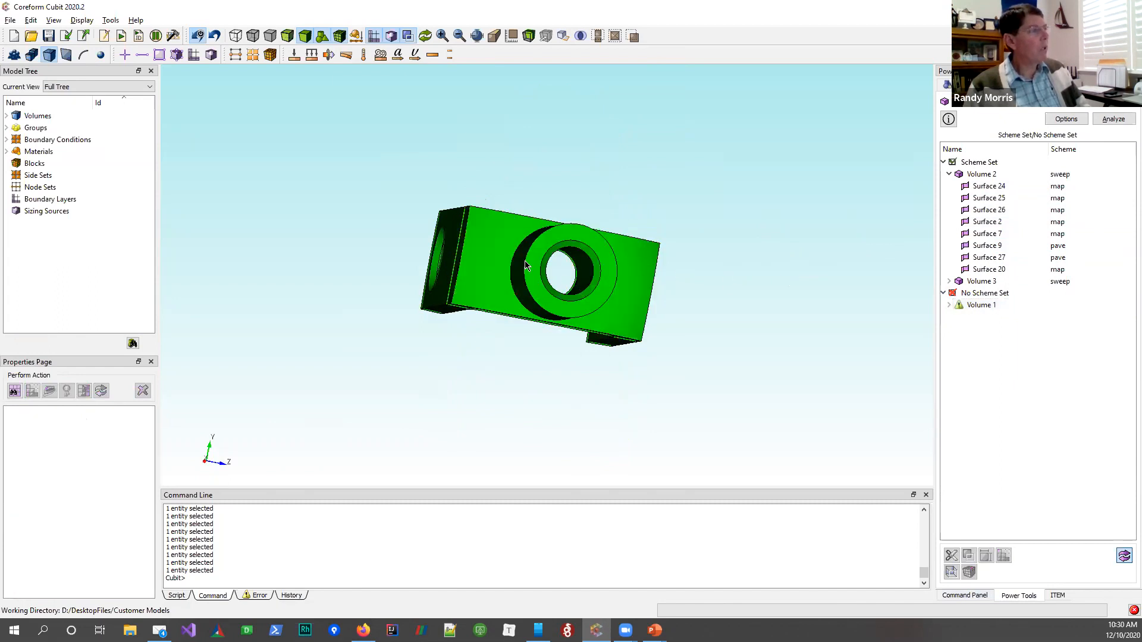
pyautogui.moveTo(538, 245); pyautogui.dragTo(549, 87)
pyautogui.moveTo(545, 300); pyautogui.dragTo(528, 136)
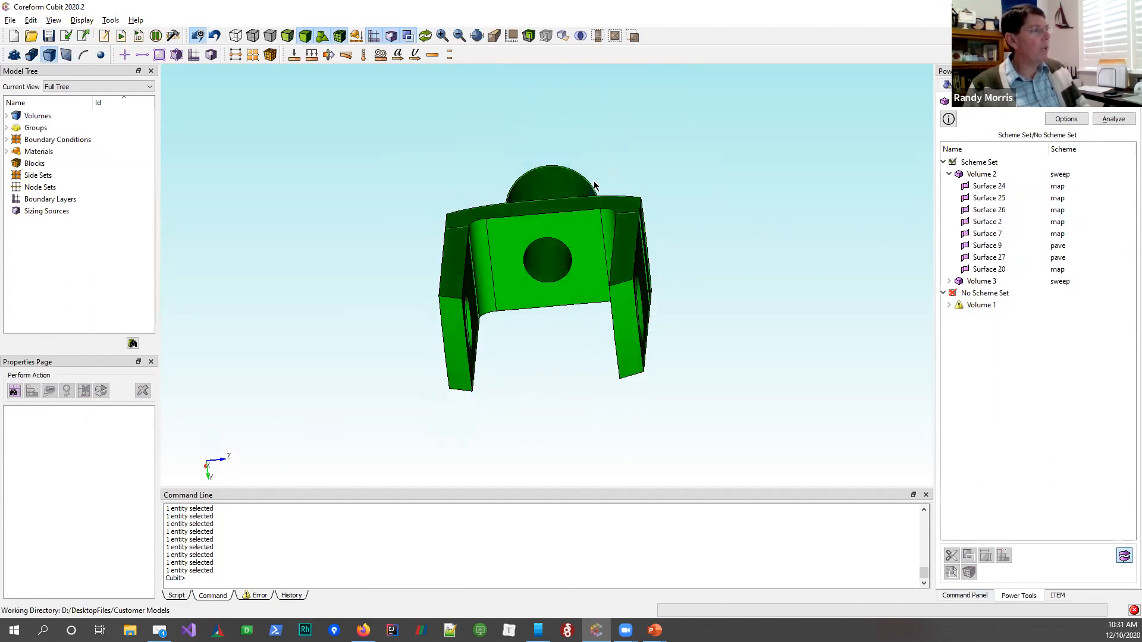
pyautogui.click(584, 204)
pyautogui.moveTo(596, 199); pyautogui.dragTo(632, 198)
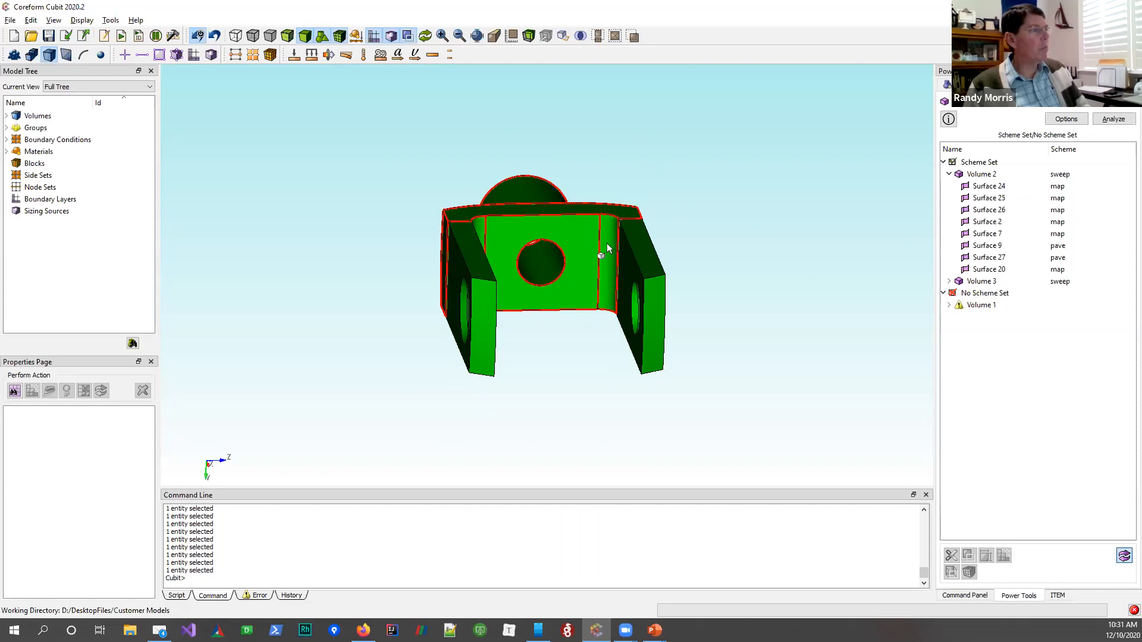
pyautogui.click(665, 200)
pyautogui.moveTo(664, 200); pyautogui.dragTo(619, 260)
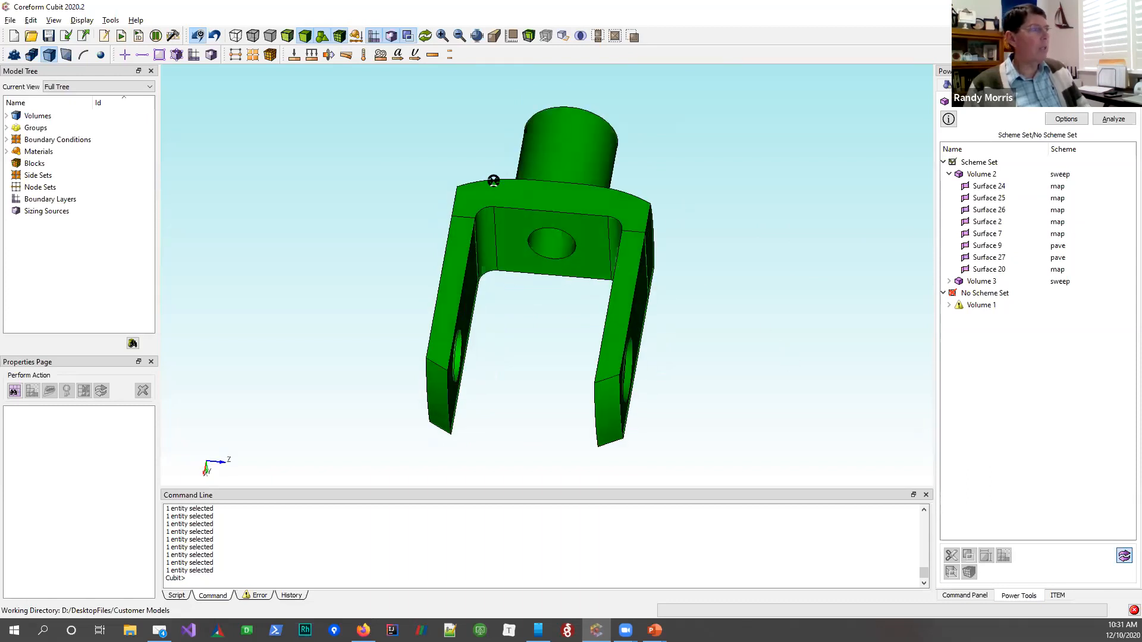
pyautogui.moveTo(493, 181); pyautogui.dragTo(795, 418)
# Set up a plane-from-curve webcut of volume 1 using inner corner curve 33 at fraction 0 from the start, and preview the plane
pyautogui.click(980, 596)
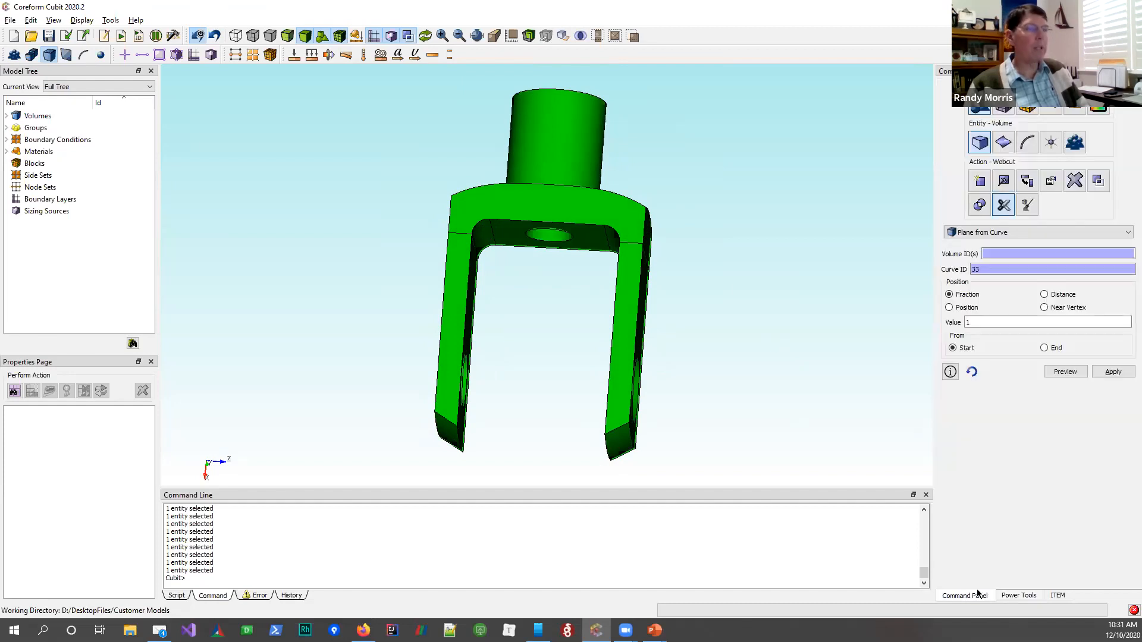
pyautogui.click(548, 152)
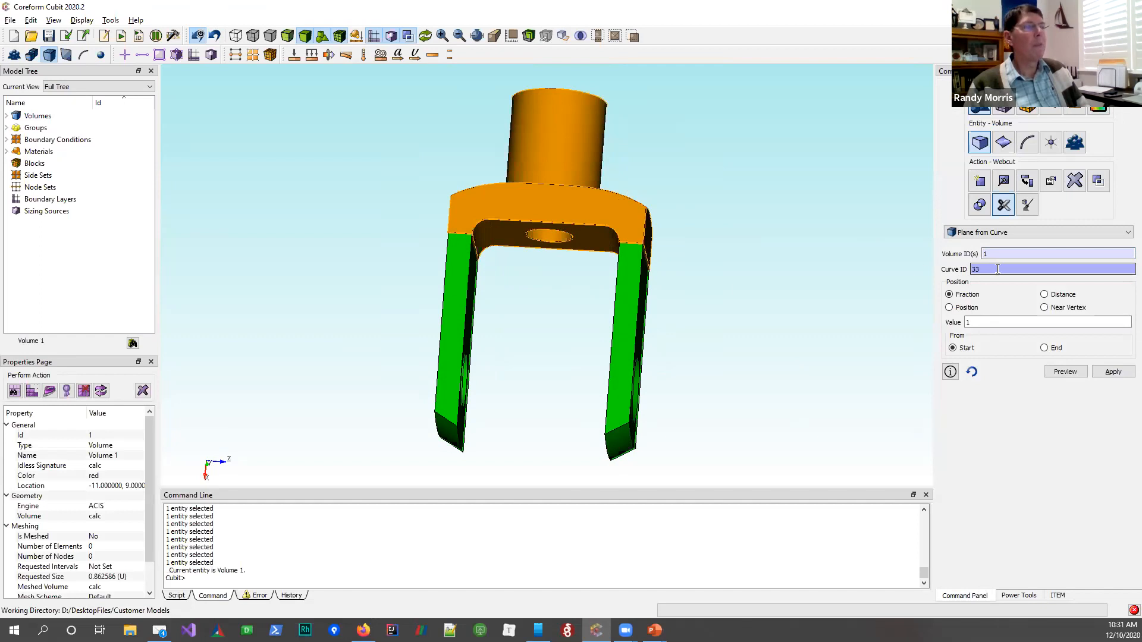
pyautogui.click(483, 228)
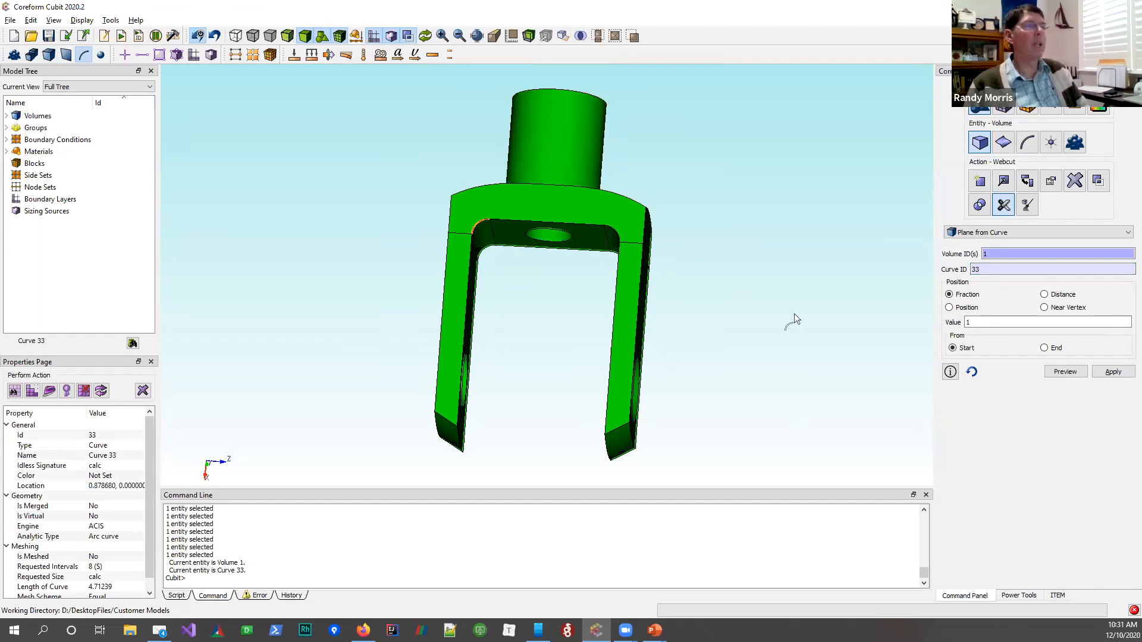
pyautogui.doubleClick(974, 325)
pyautogui.write('0')
pyautogui.moveTo(979, 323); pyautogui.dragTo(943, 326)
pyautogui.write('0')
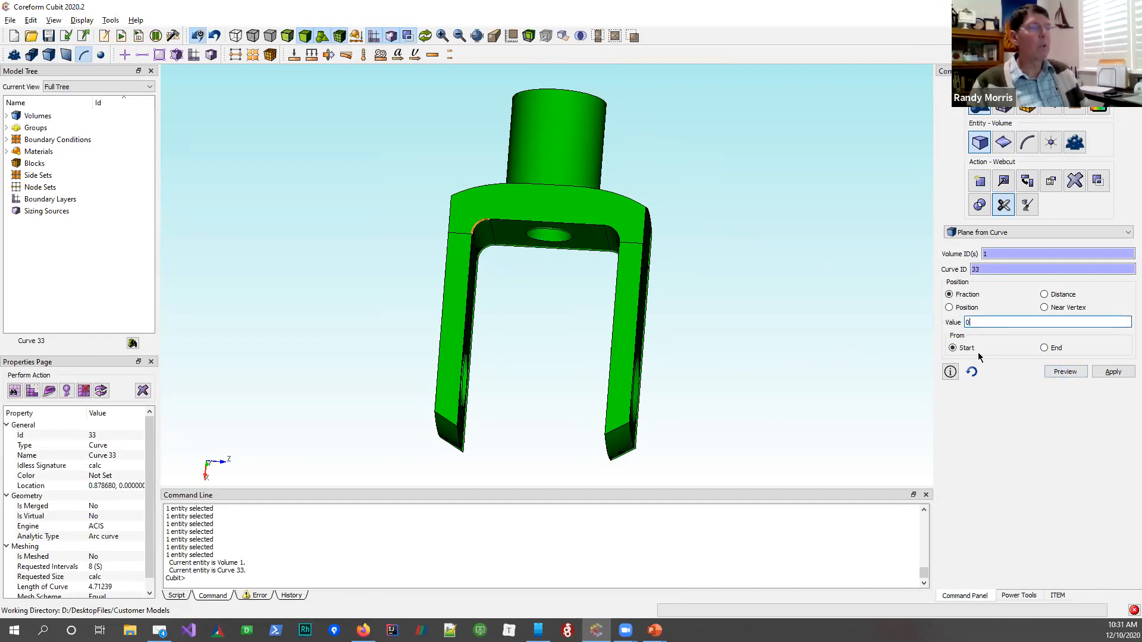
pyautogui.click(1067, 375)
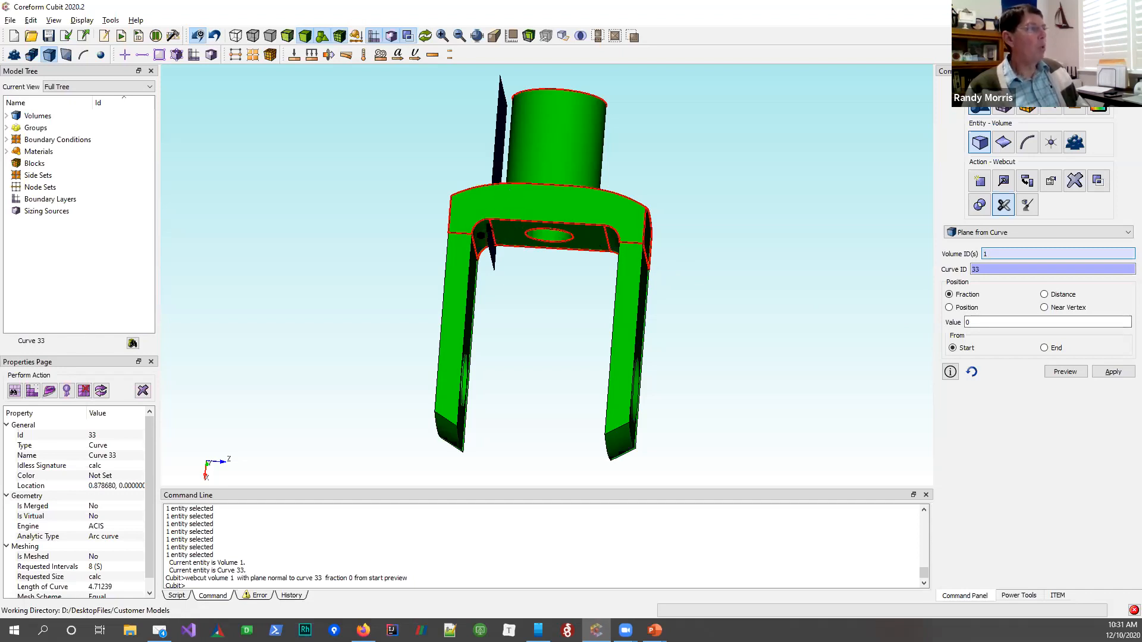
pyautogui.click(861, 276)
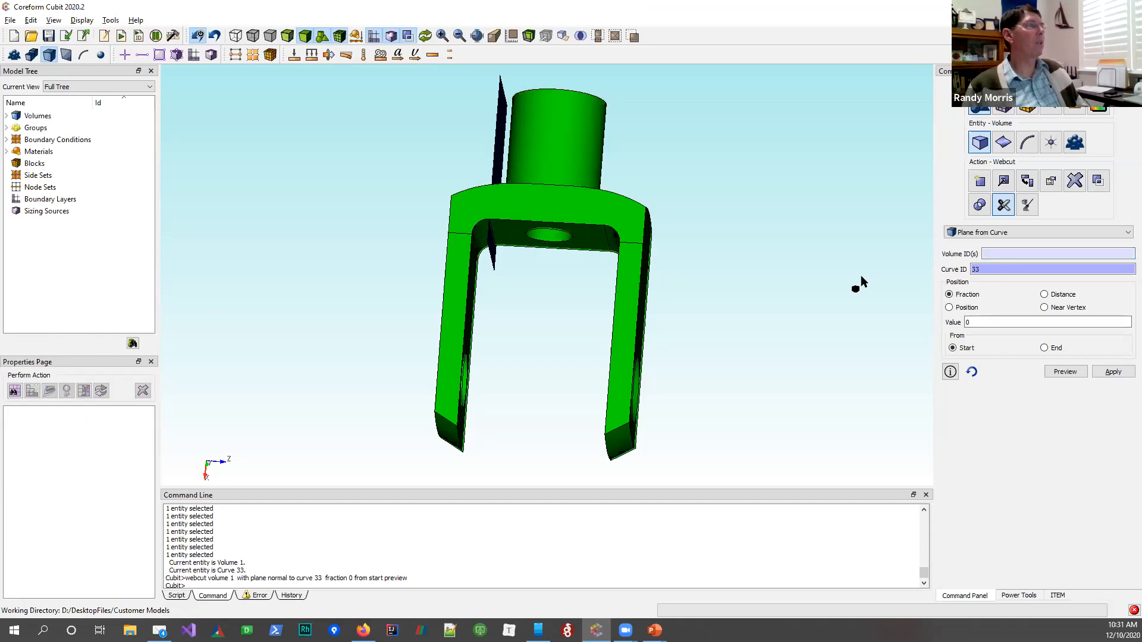
pyautogui.moveTo(680, 228); pyautogui.dragTo(687, 230)
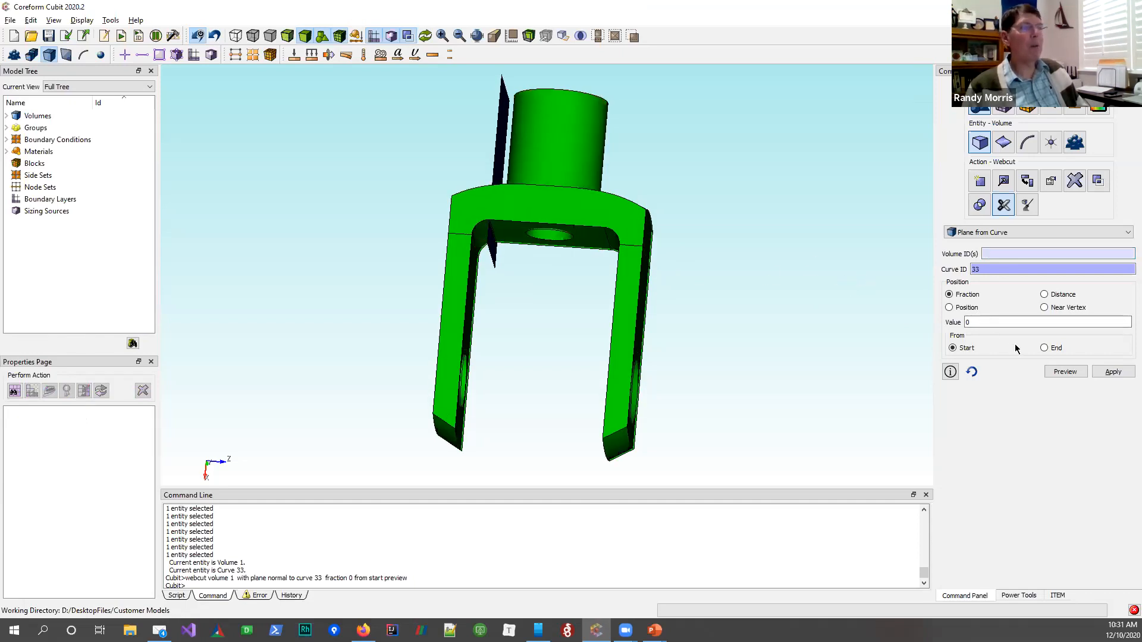
# Preview the webcut plane for volume 1 at fraction 1 from the start of curve 33
pyautogui.doubleClick(970, 322)
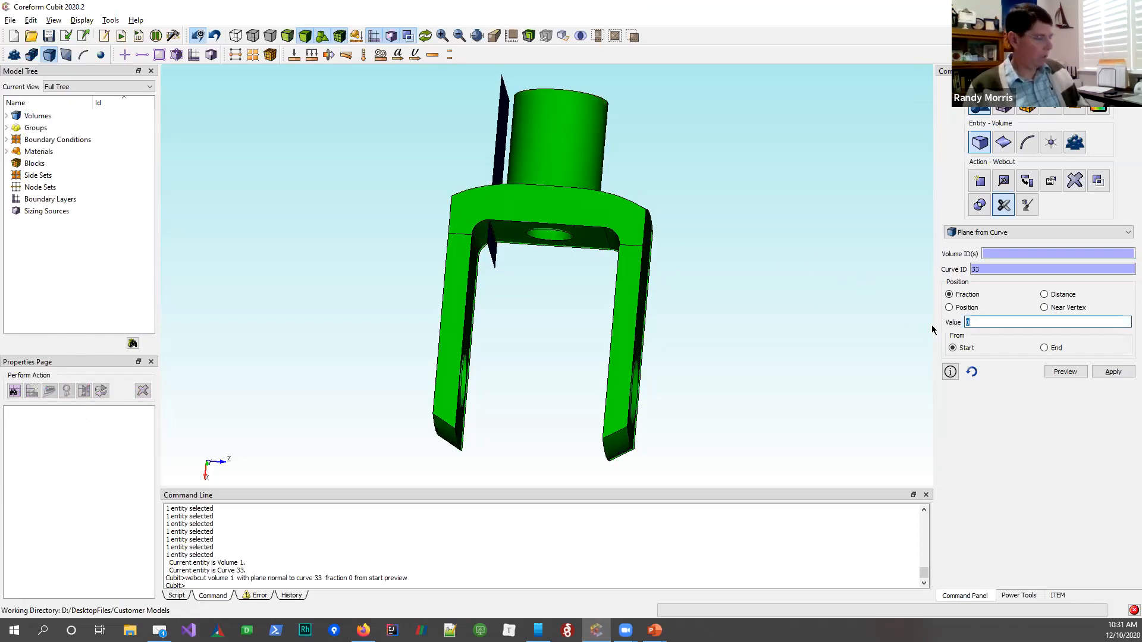
pyautogui.write('1')
pyautogui.click(1070, 373)
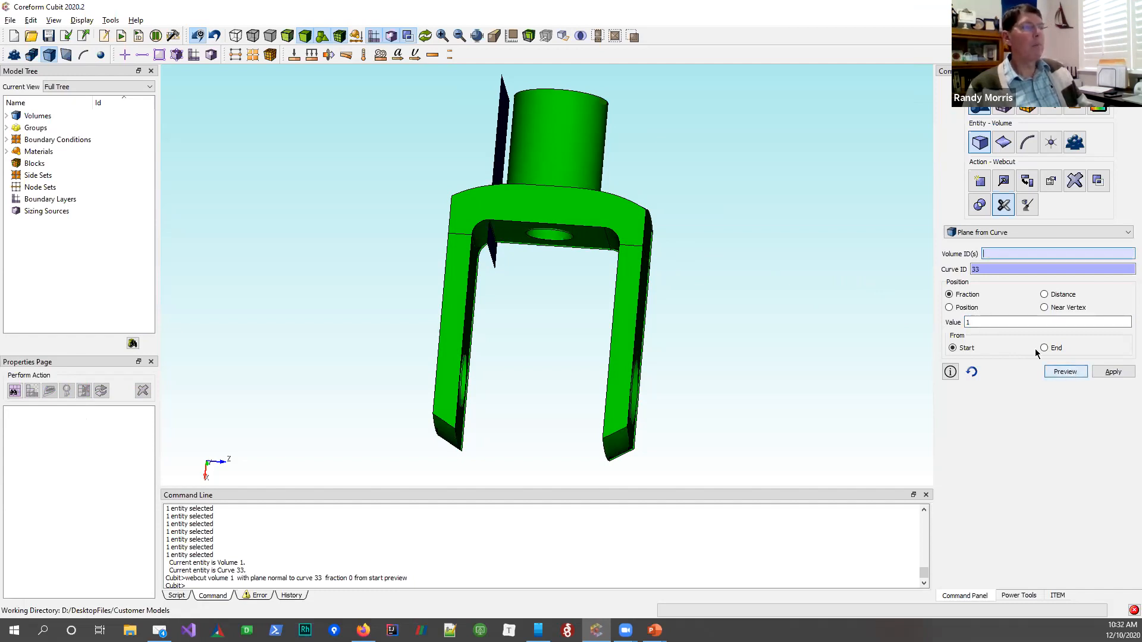
pyautogui.click(1064, 372)
pyautogui.moveTo(621, 227); pyautogui.dragTo(580, 211, button='middle')
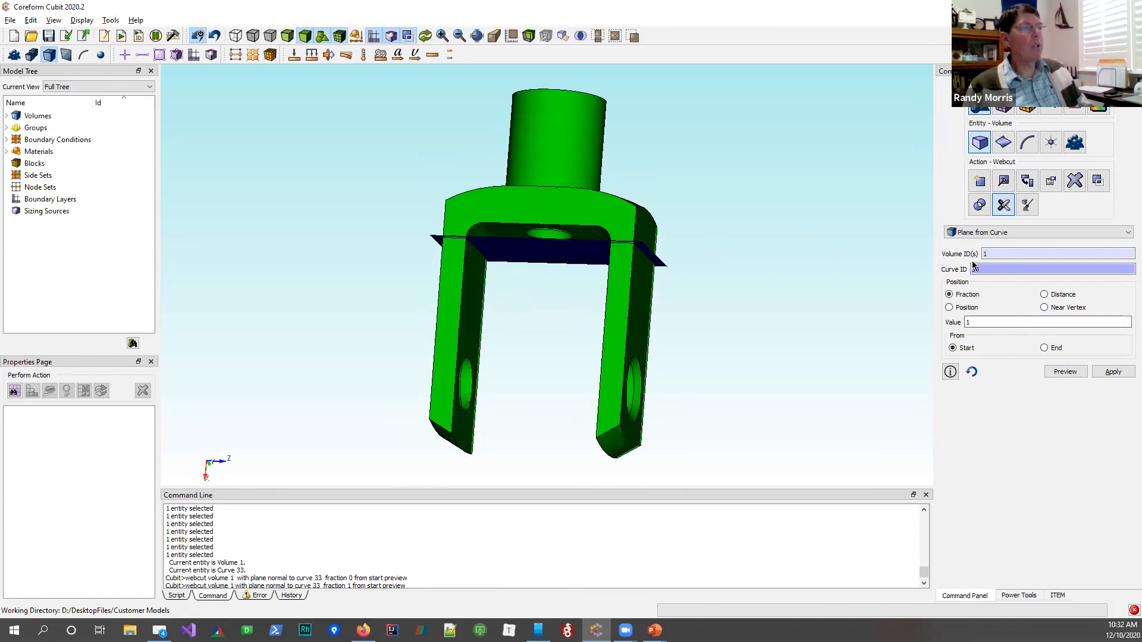
# Set the webcut fraction to 0 and preview the cutting plane from the start and from the end of curve 33
pyautogui.click(978, 321)
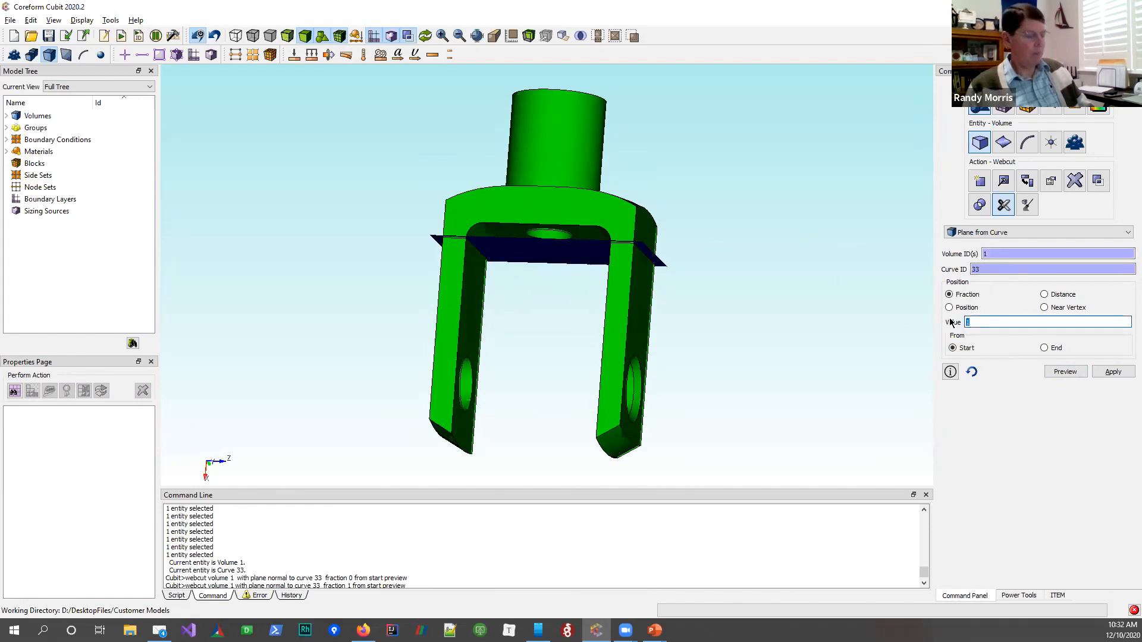
pyautogui.write('0')
pyautogui.click(1063, 371)
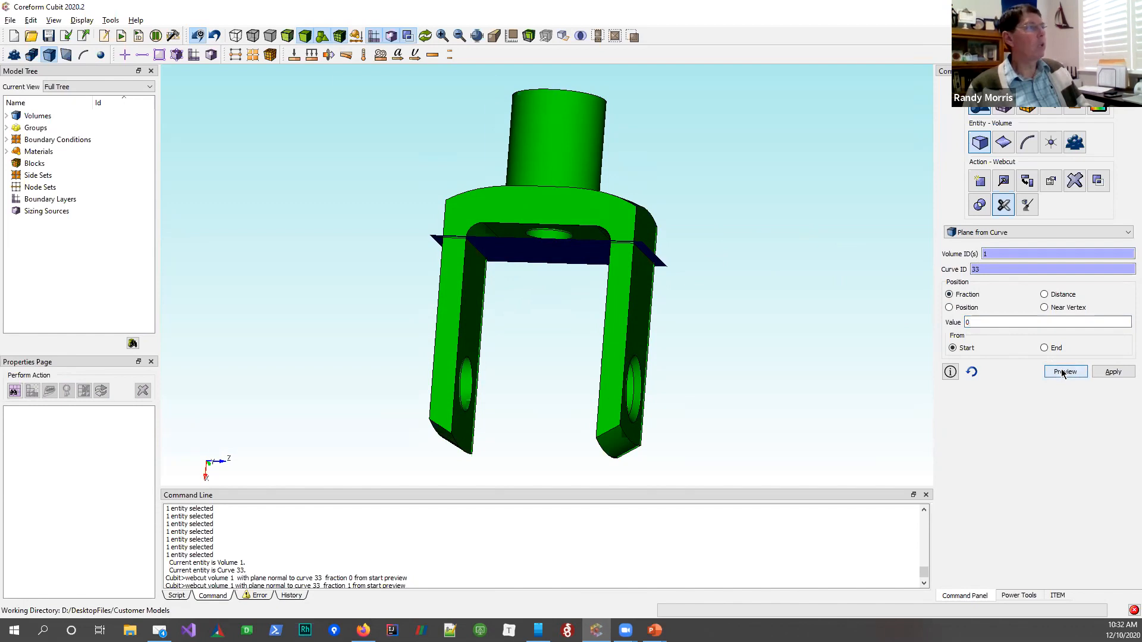
pyautogui.click(1052, 349)
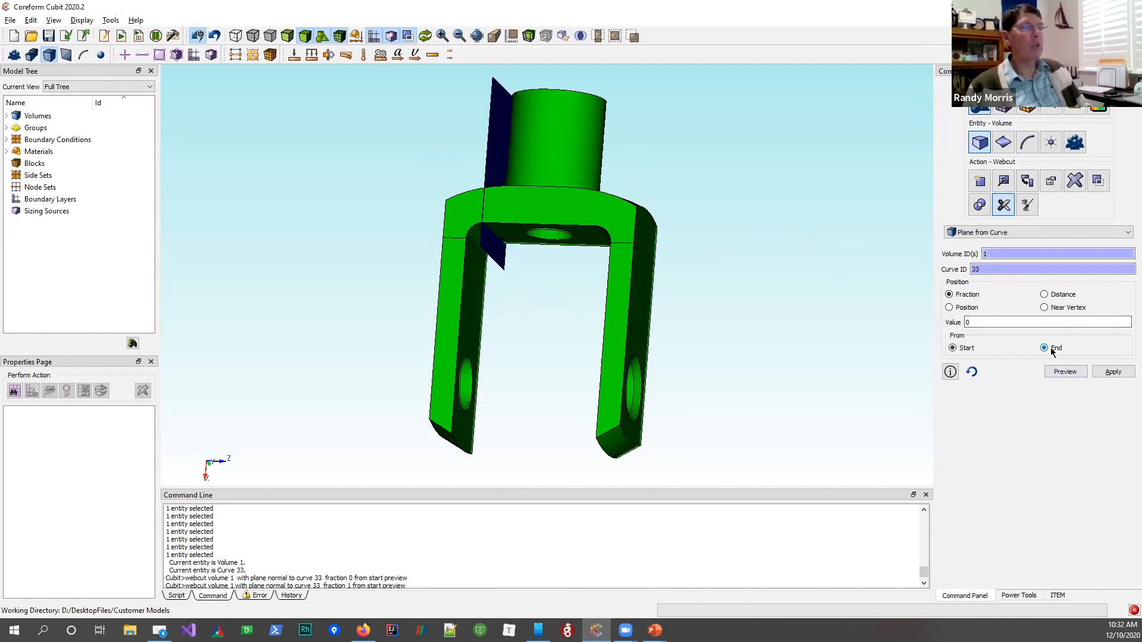
pyautogui.click(1059, 371)
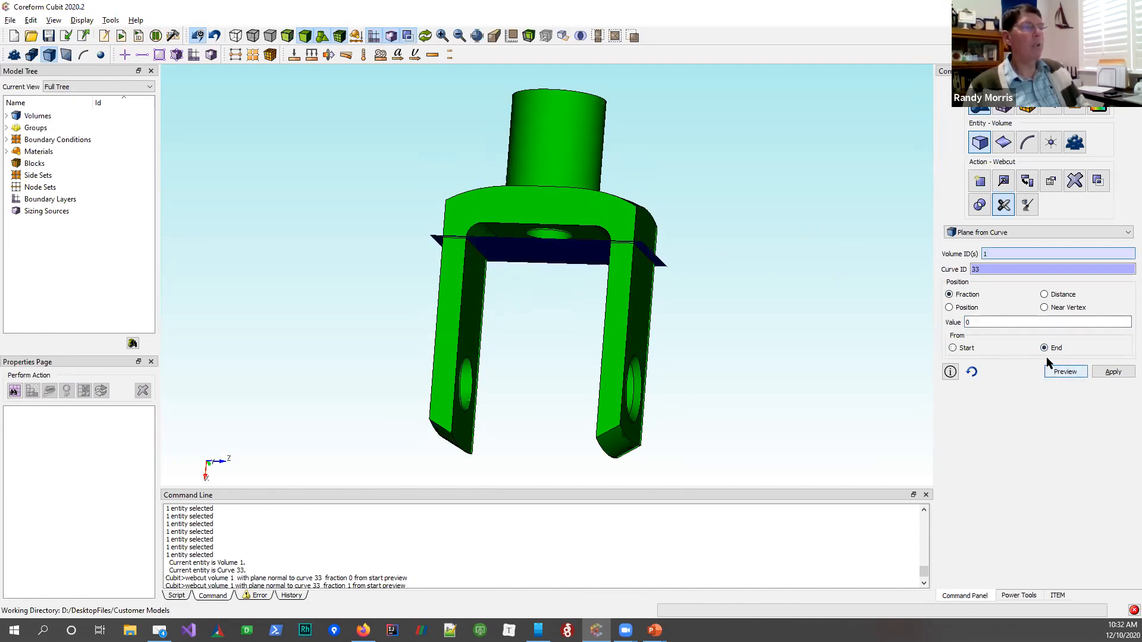
# Webcut volume 1 with the plane normal to curve 33 at fraction 0 from the start
pyautogui.click(963, 351)
pyautogui.click(1054, 372)
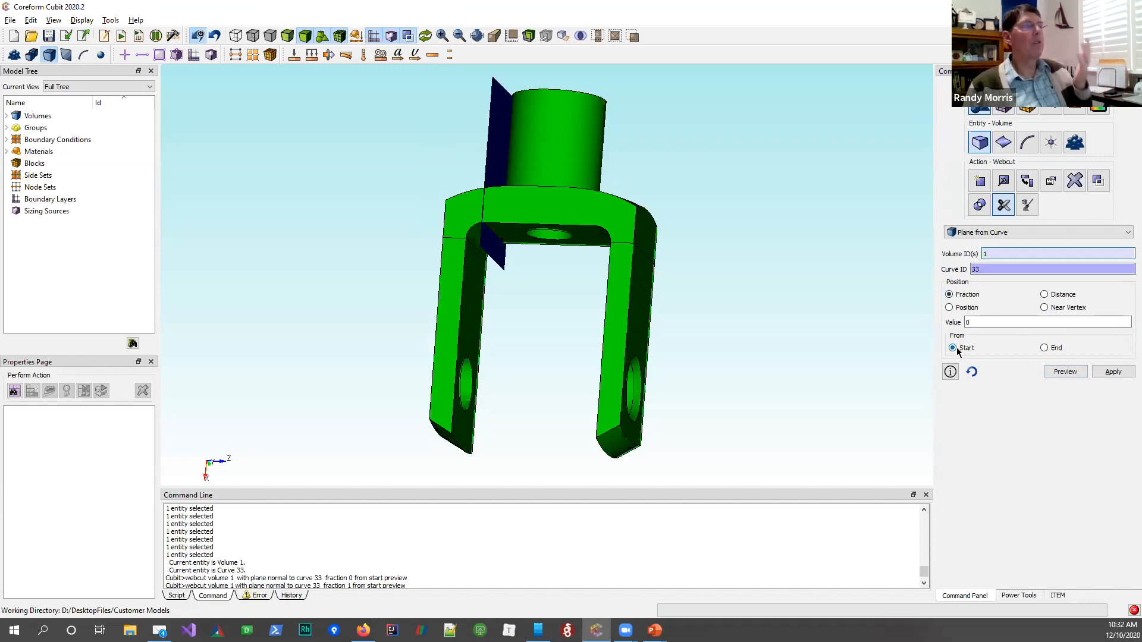
pyautogui.click(1112, 371)
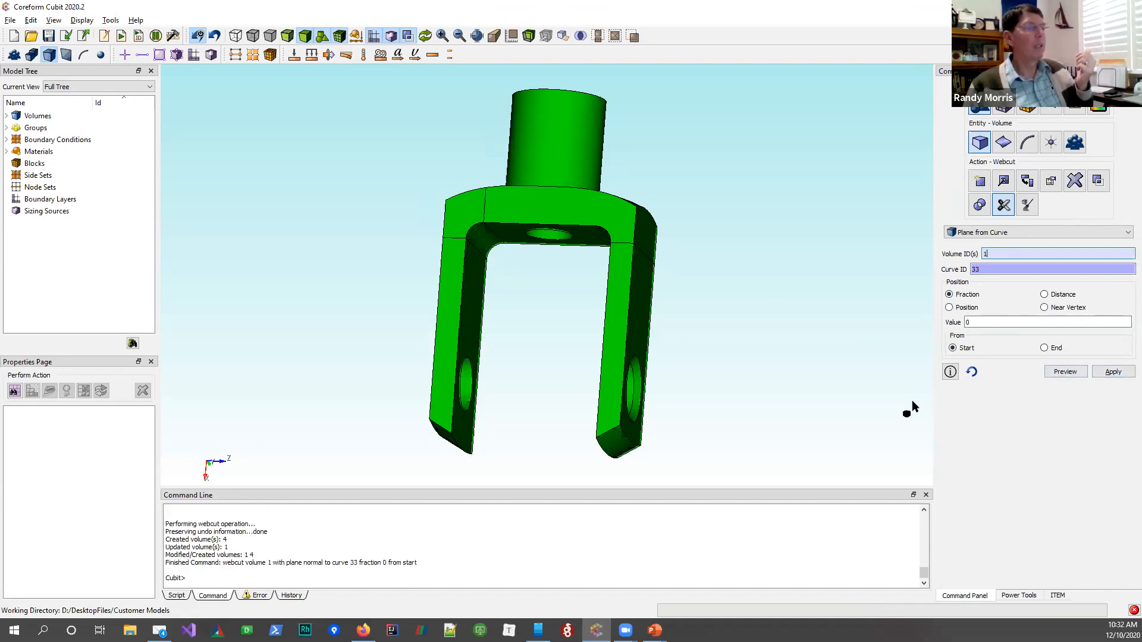
# Rerun the meshing scheme analysis on all volumes after the corner webcut
pyautogui.click(1019, 595)
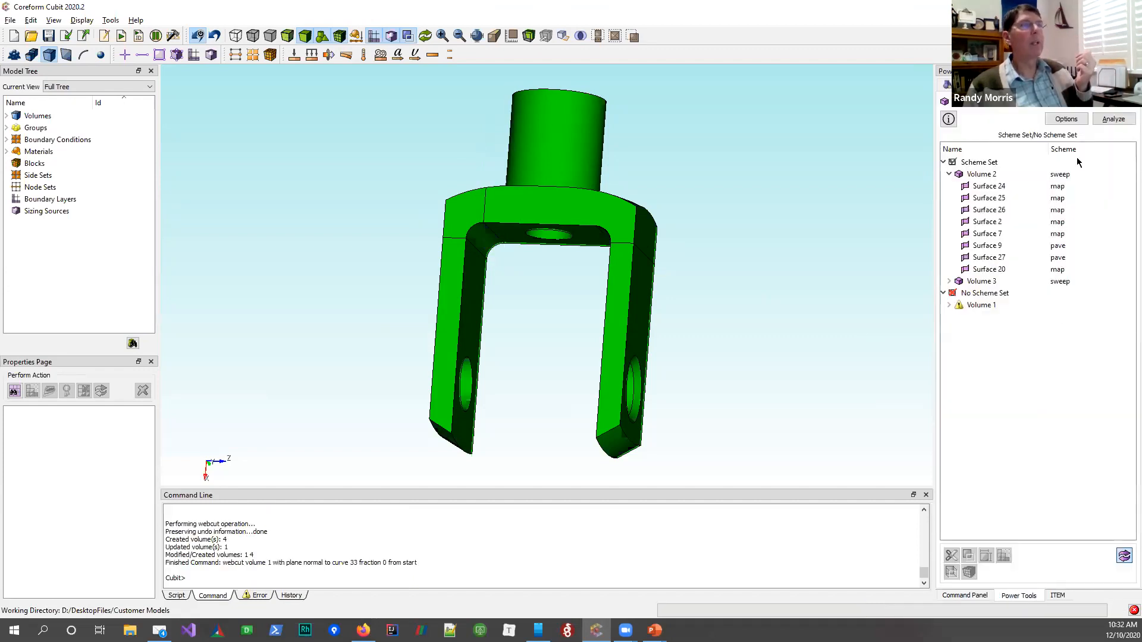
pyautogui.rightClick(1074, 101)
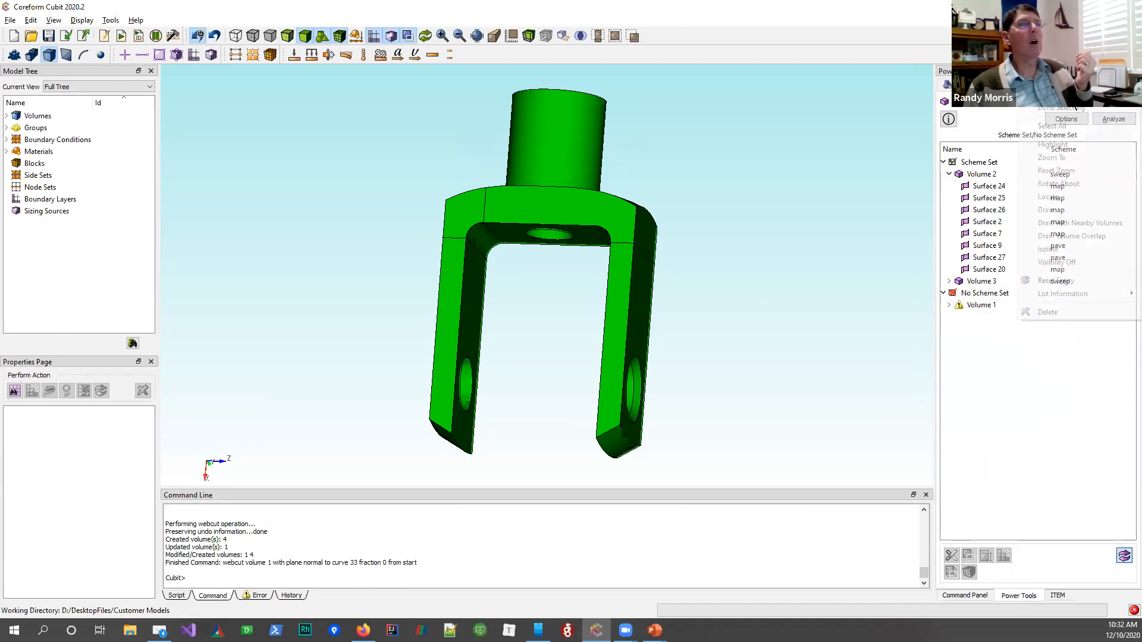
pyautogui.click(1069, 127)
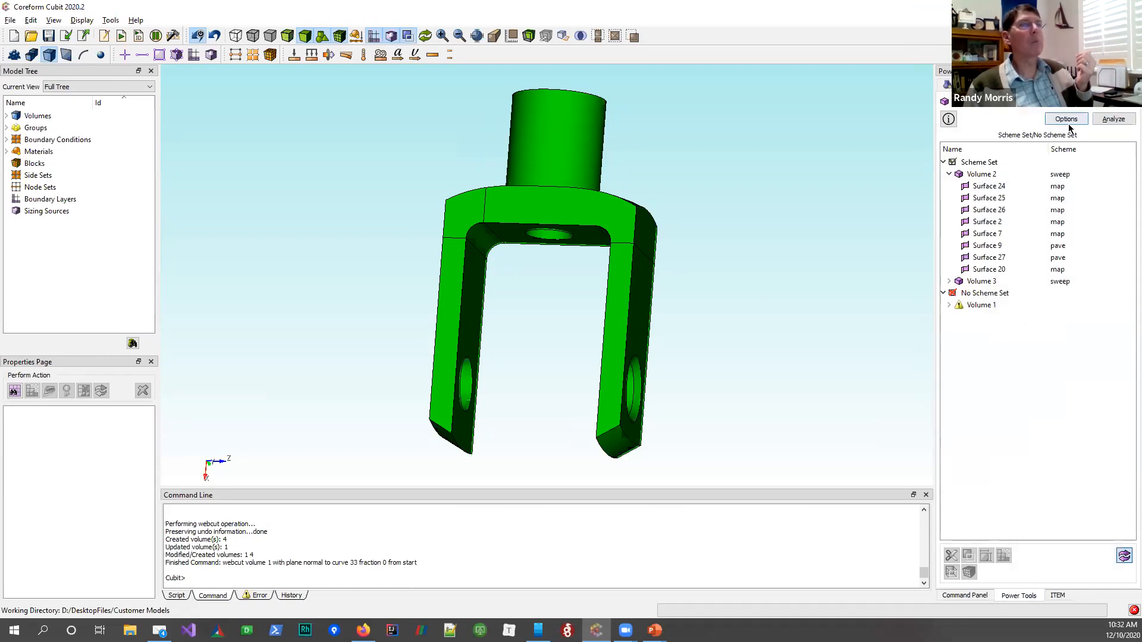
pyautogui.click(1109, 121)
# Inspect the volumes that have a scheme set by selecting volumes 3, 2 and 1 in turn
pyautogui.click(944, 163)
pyautogui.click(973, 200)
pyautogui.click(975, 186)
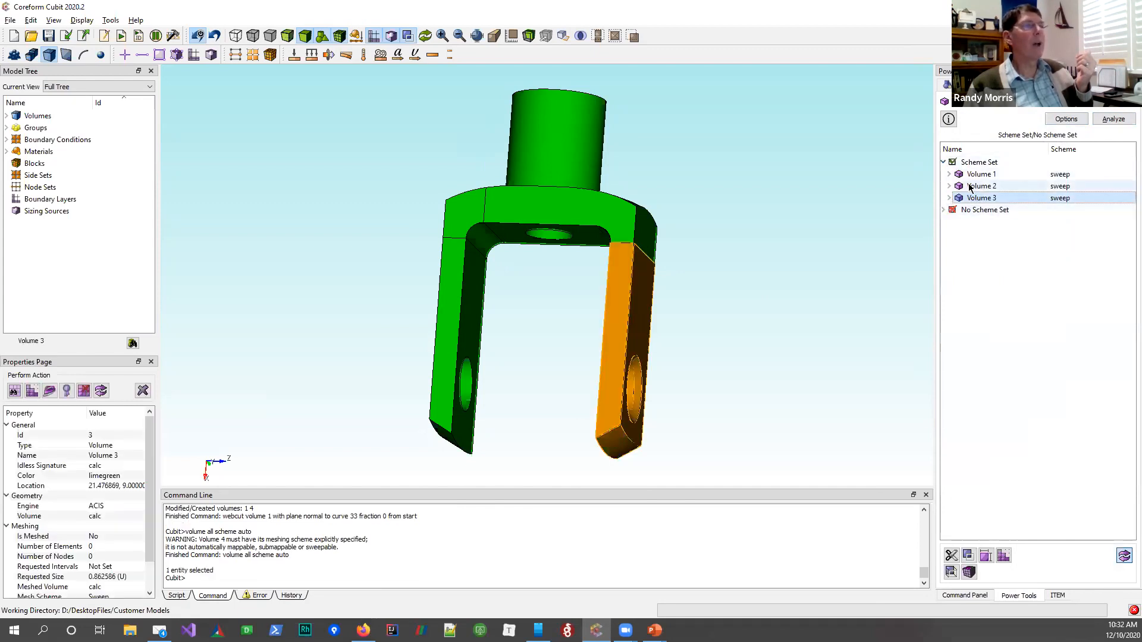
pyautogui.click(976, 175)
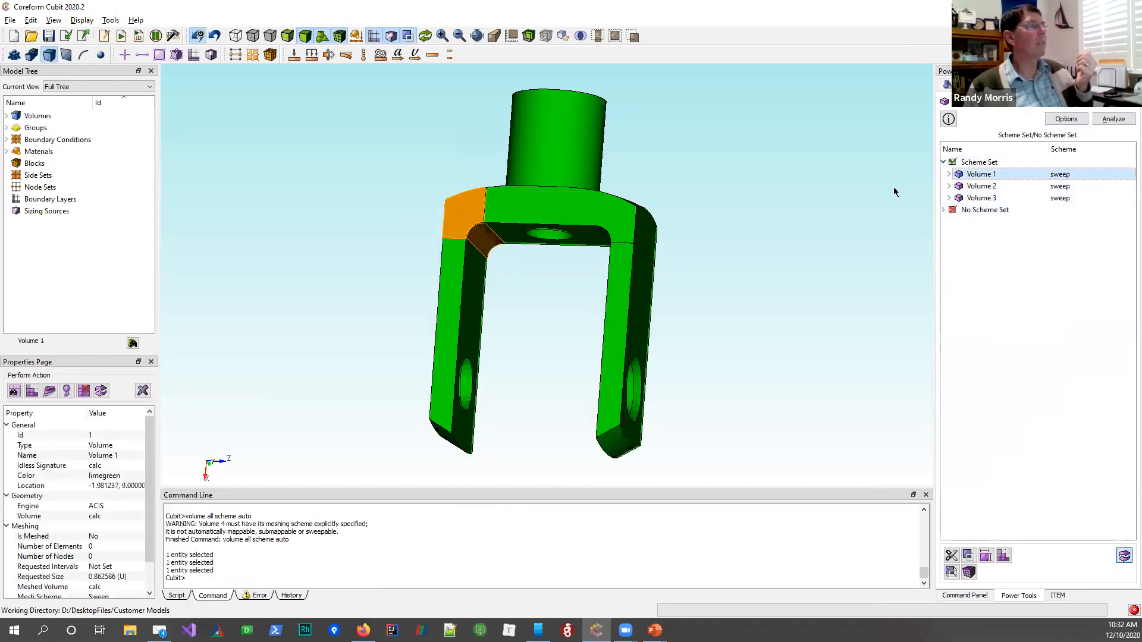
# List volume 1's surfaces with their schemes and highlight surfaces 38 and 39 on the corner piece
pyautogui.click(949, 174)
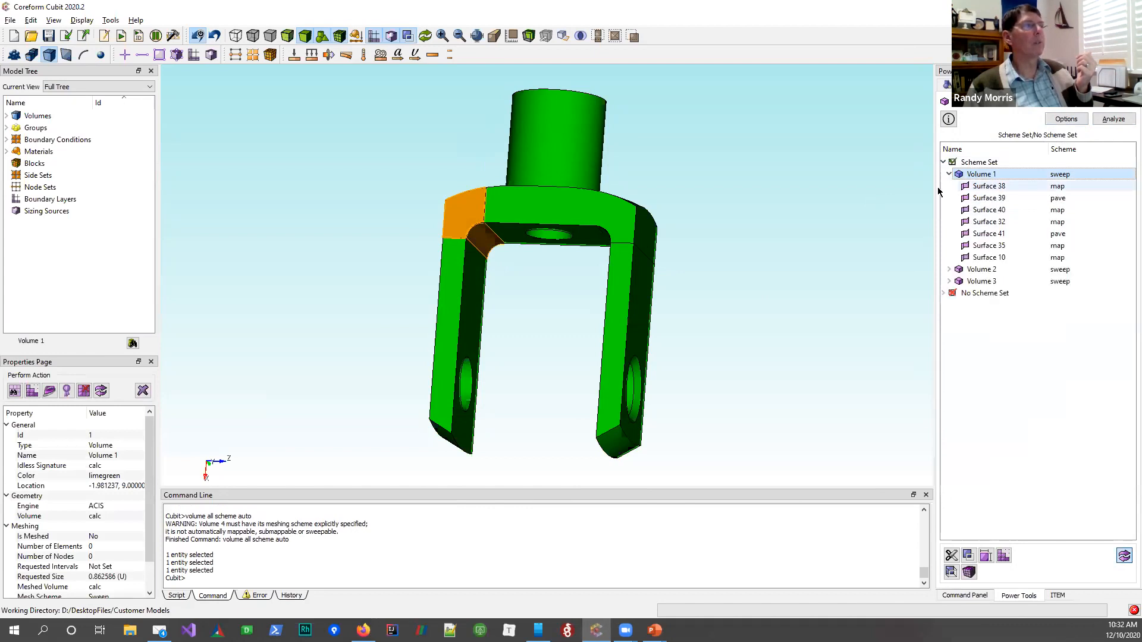
pyautogui.click(987, 186)
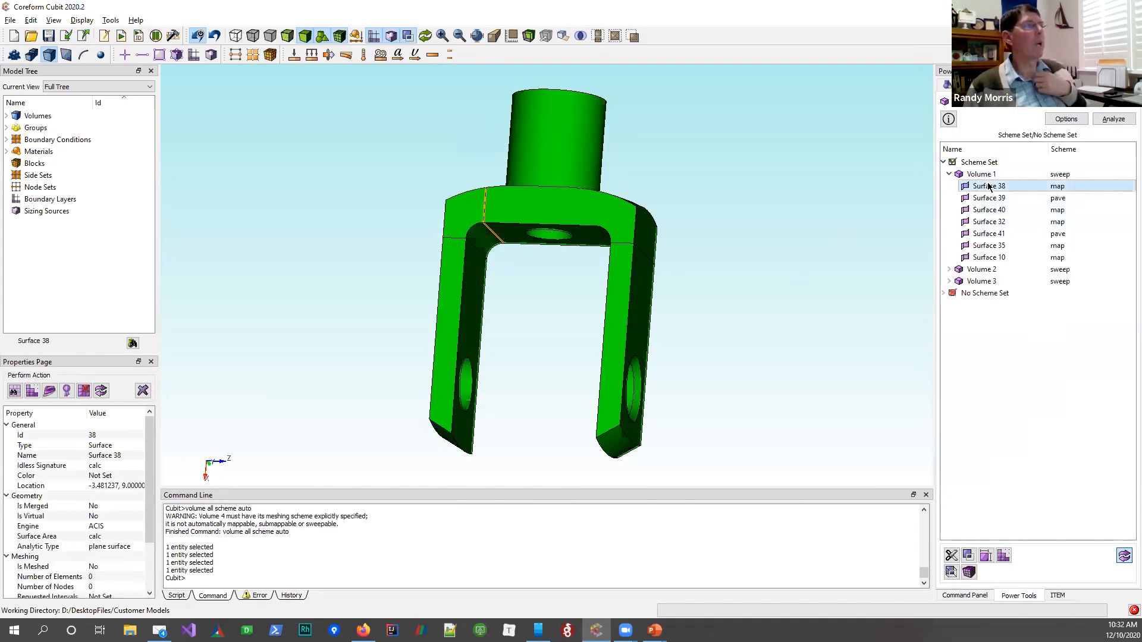
pyautogui.click(982, 199)
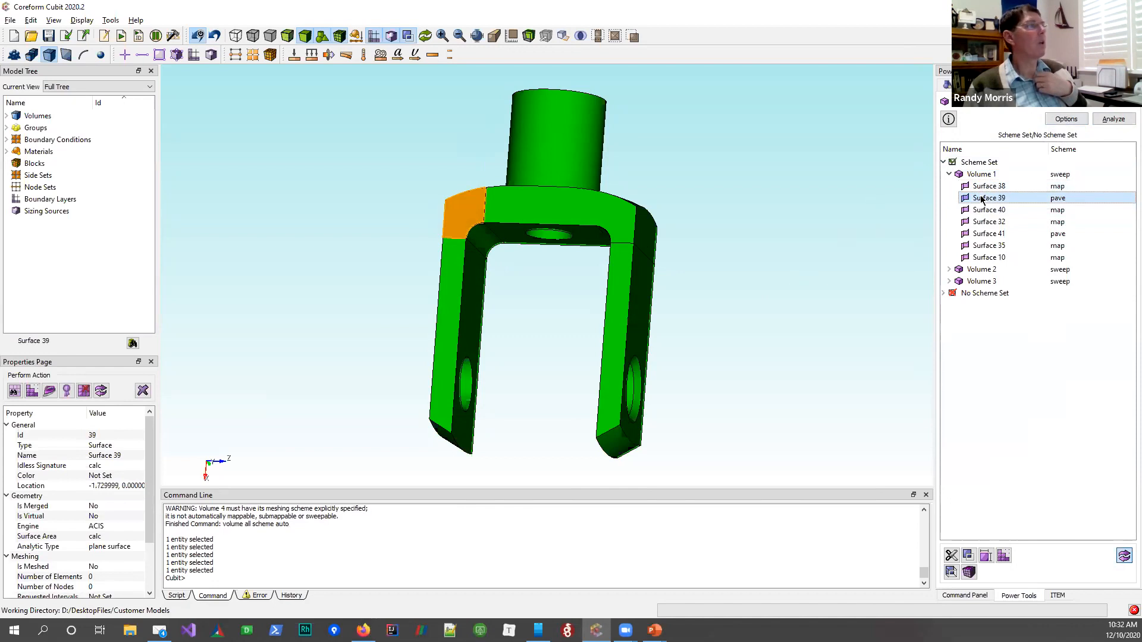
pyautogui.moveTo(476, 178)
pyautogui.mouseDown(button='middle')
pyautogui.moveTo(625, 199)
pyautogui.moveTo(632, 250)
pyautogui.moveTo(672, 268)
pyautogui.moveTo(474, 217)
pyautogui.moveTo(736, 260)
pyautogui.mouseUp(button='middle')
# Pick paved surface 41 of the corner volume in the model, on the side opposite surface 39
pyautogui.click(634, 252)
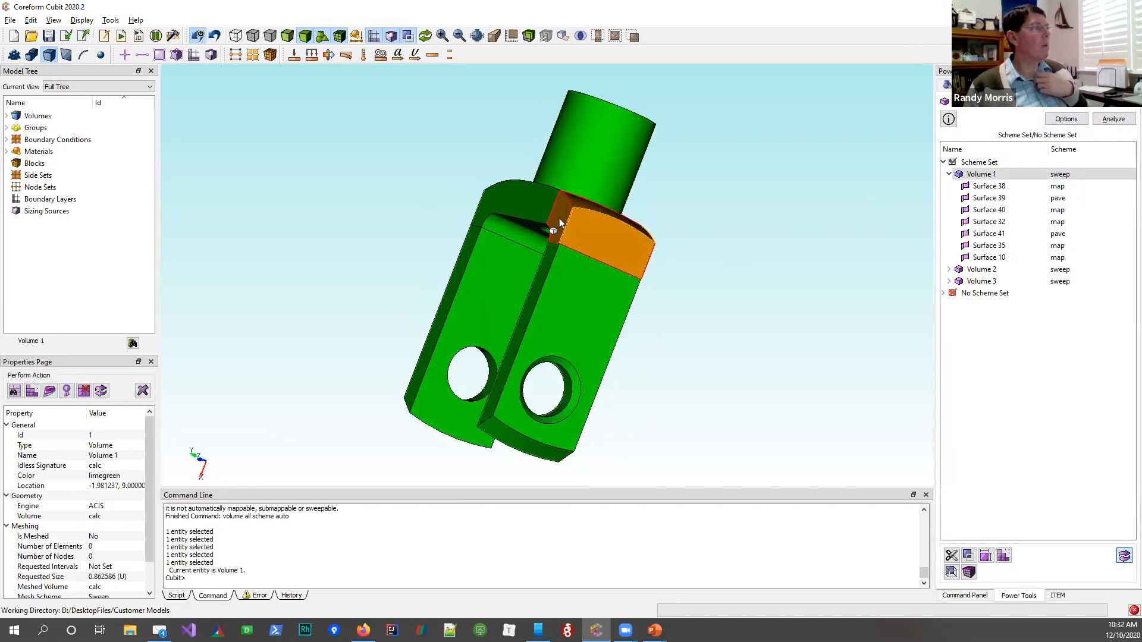
pyautogui.click(559, 218)
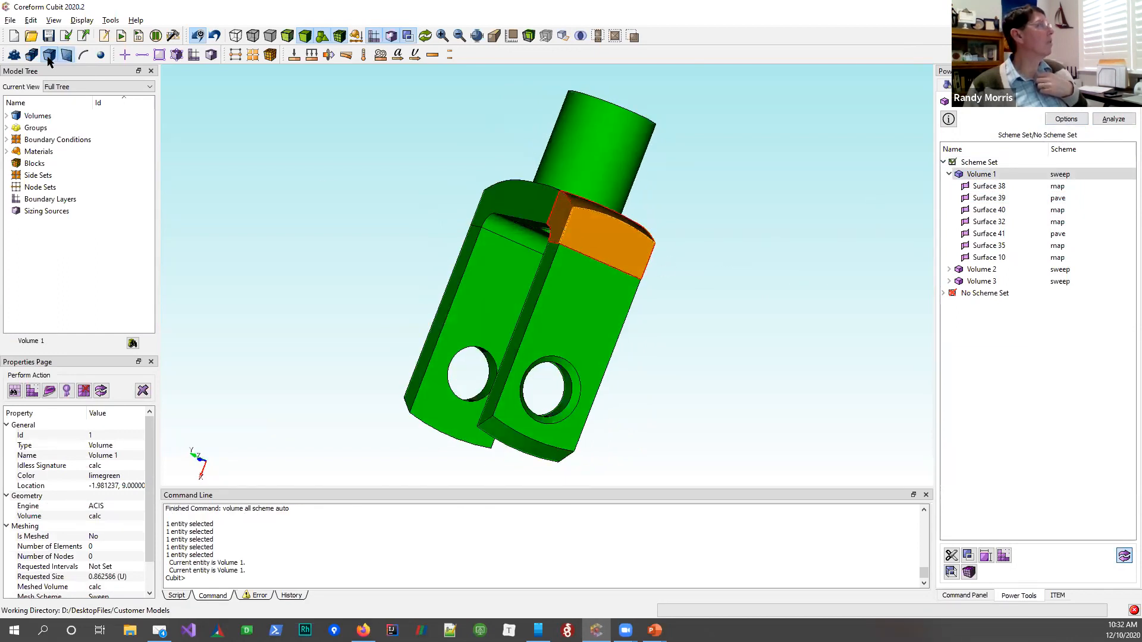
pyautogui.click(567, 221)
pyautogui.moveTo(617, 245); pyautogui.dragTo(488, 231, button='middle')
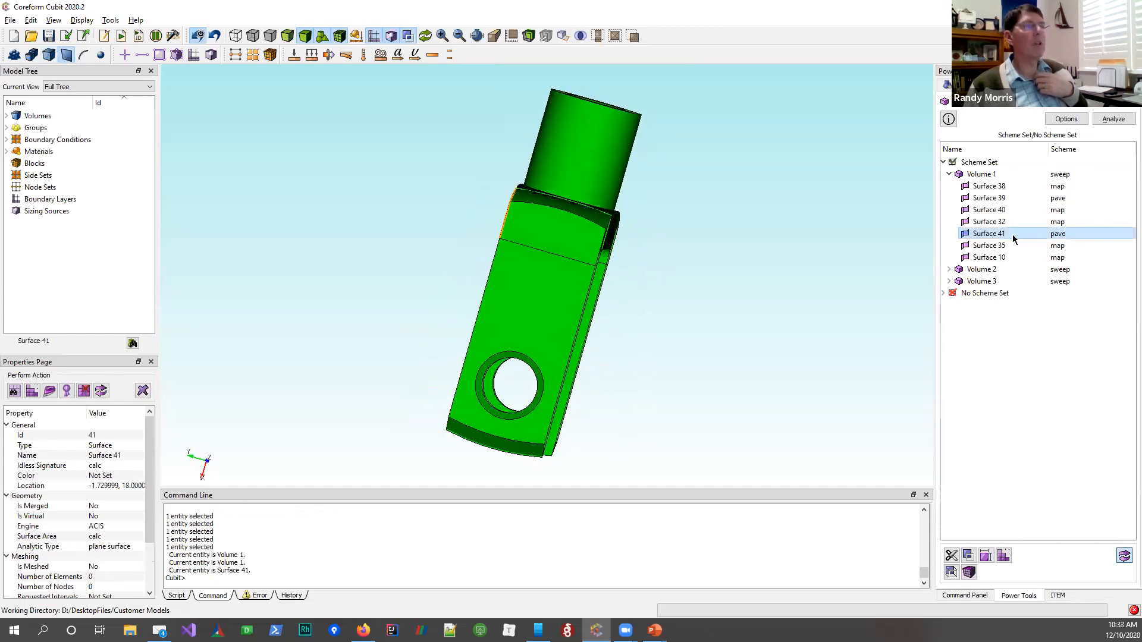
# Examine the corner volume's mapped side surfaces by picking surfaces 35, 40 and 10 on the model
pyautogui.click(557, 234)
pyautogui.moveTo(568, 216); pyautogui.dragTo(487, 226, button='middle')
pyautogui.click(509, 230)
pyautogui.click(479, 237)
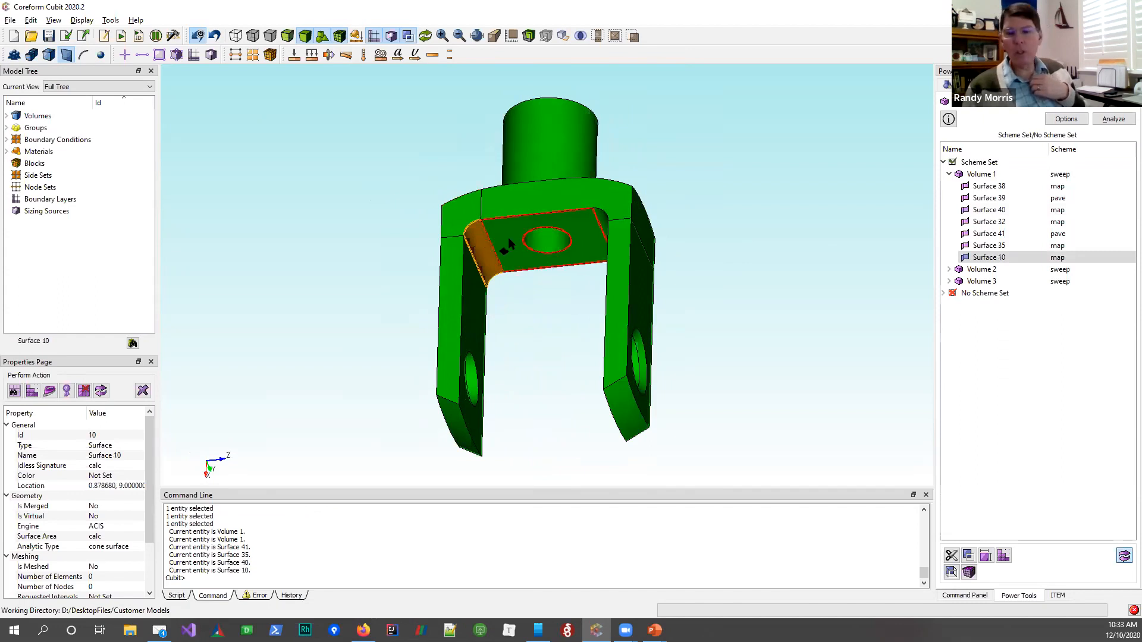
pyautogui.moveTo(508, 237); pyautogui.dragTo(567, 243, button='middle')
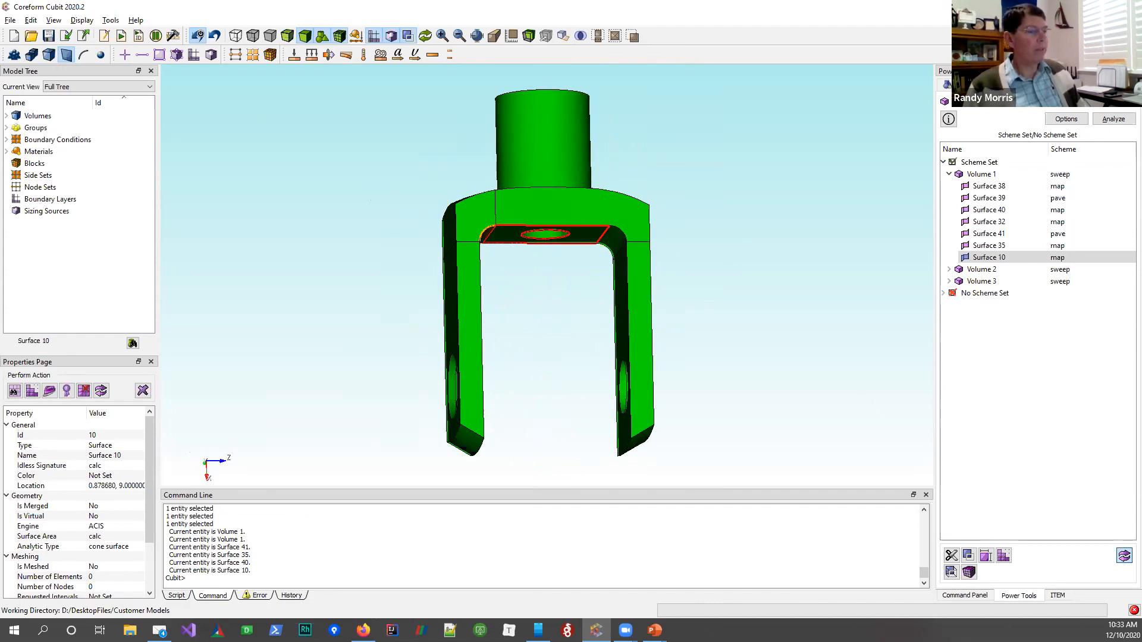
# Preview a webcut of volume 4 using a plane normal to inner fillet curve 60 at fraction 0 from its start
pyautogui.click(964, 595)
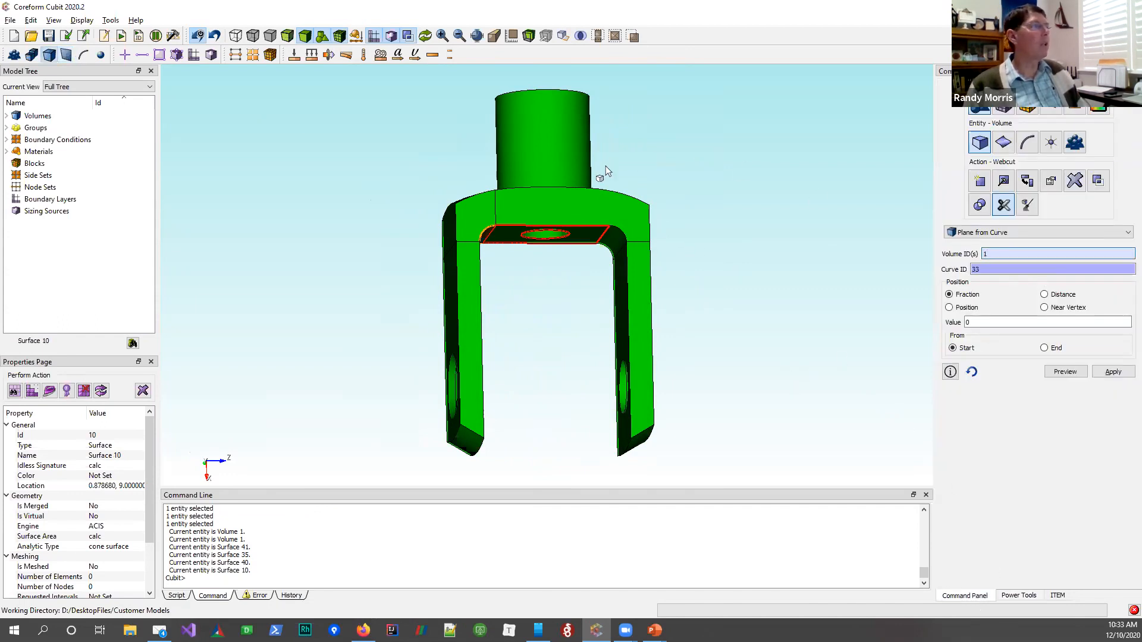
pyautogui.click(616, 212)
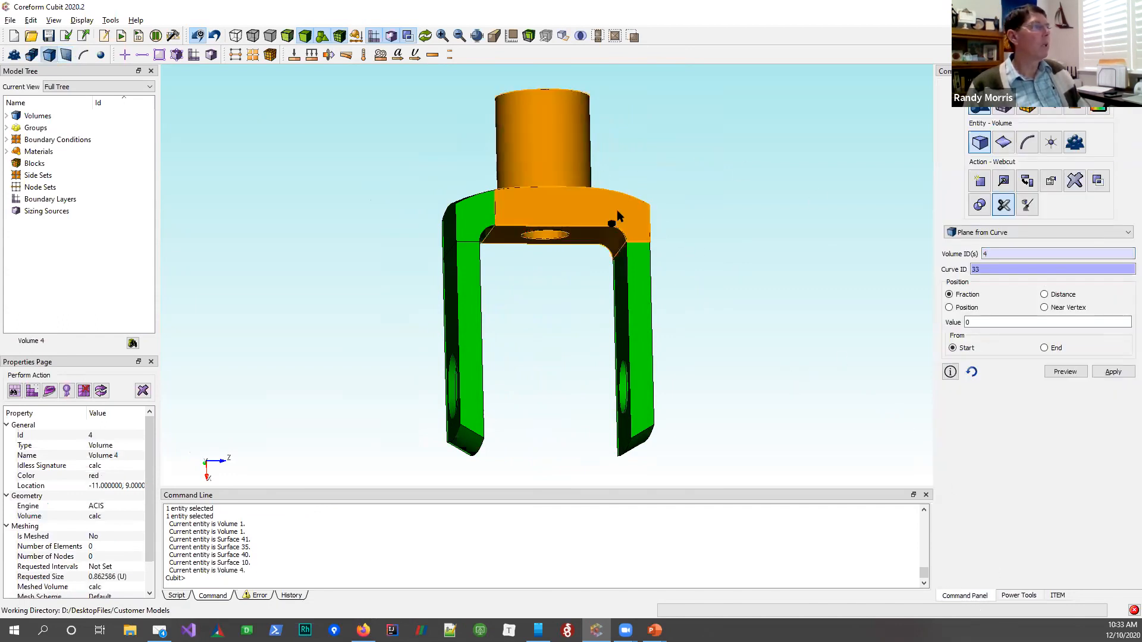
pyautogui.click(1006, 269)
pyautogui.moveTo(588, 275); pyautogui.dragTo(621, 227, button='middle')
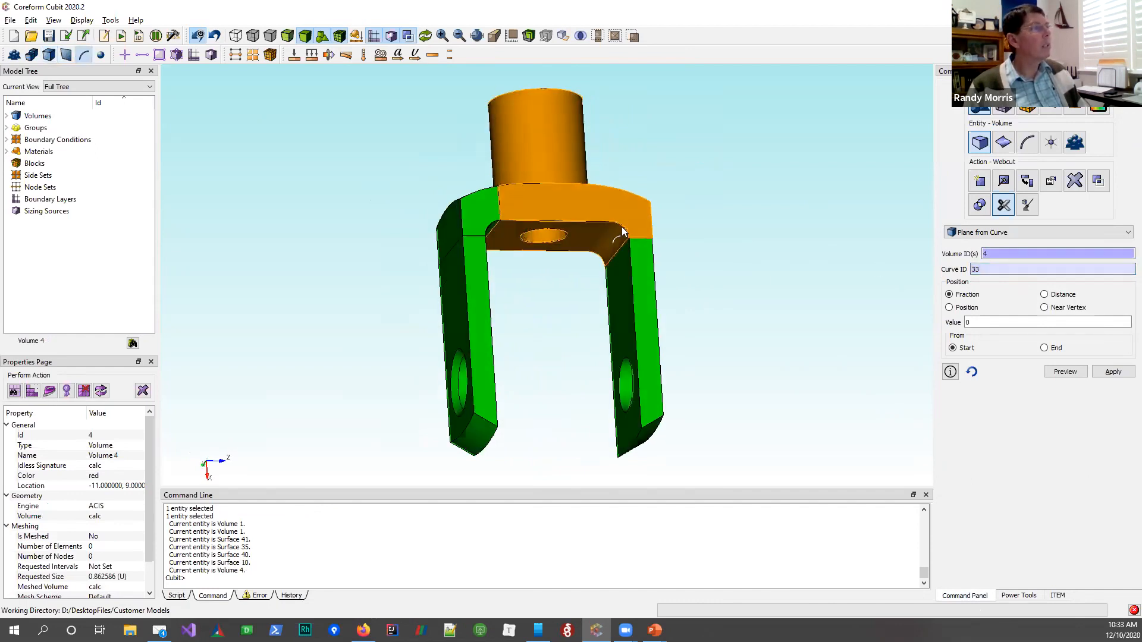
pyautogui.click(622, 229)
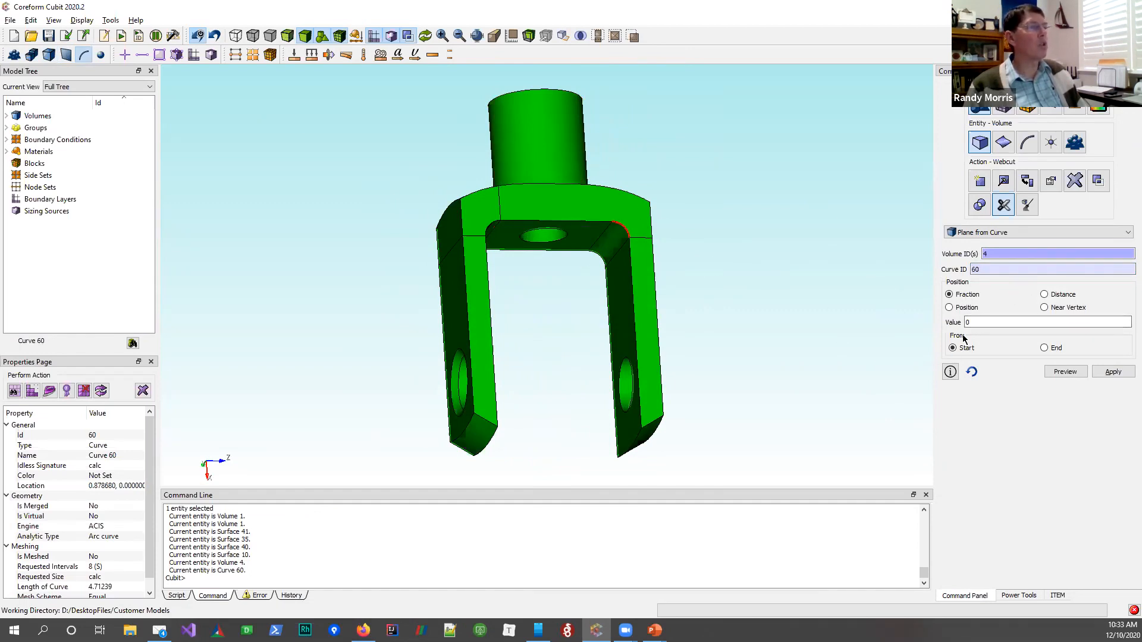
pyautogui.click(1064, 372)
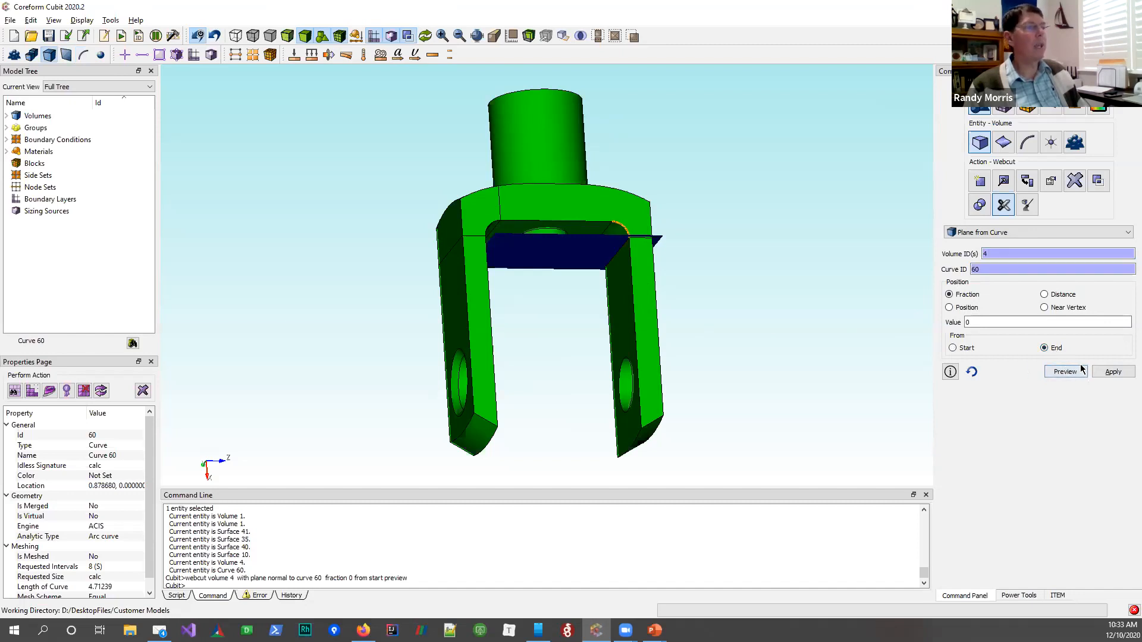
# Measure the webcut plane from the end of curve 60, preview it, and apply the cut to volume 4
pyautogui.click(1060, 374)
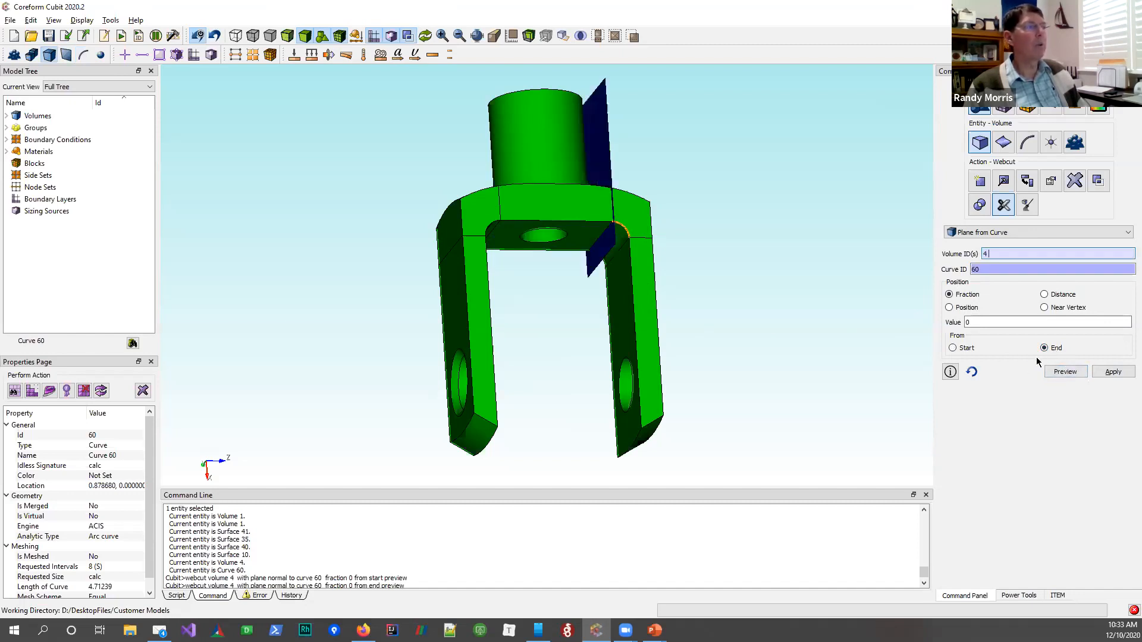
pyautogui.moveTo(726, 275); pyautogui.dragTo(705, 302, button='middle')
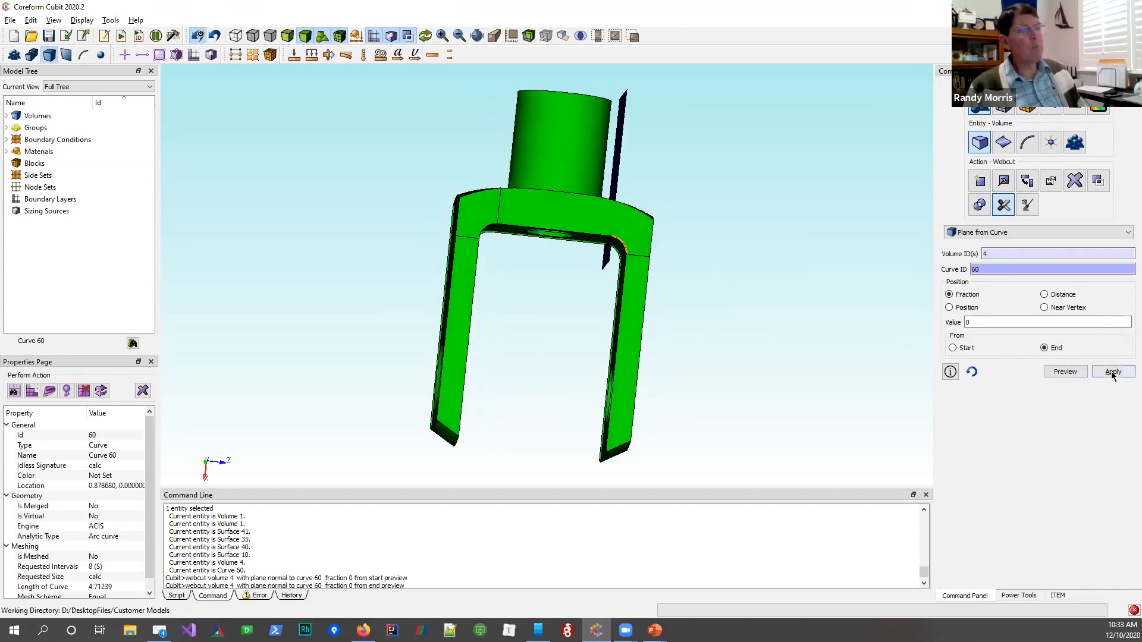
pyautogui.click(1113, 371)
pyautogui.moveTo(782, 275); pyautogui.dragTo(792, 288, button='middle')
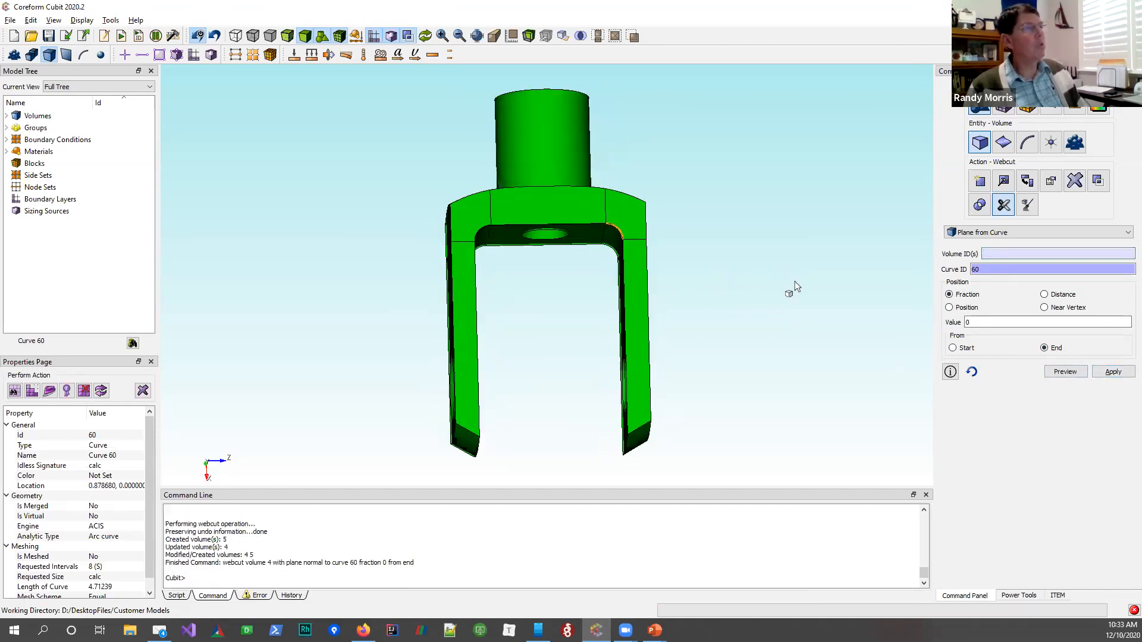
# Reanalyze all volumes for automatic meshing schemes and list the volumes that have a scheme set
pyautogui.click(1017, 595)
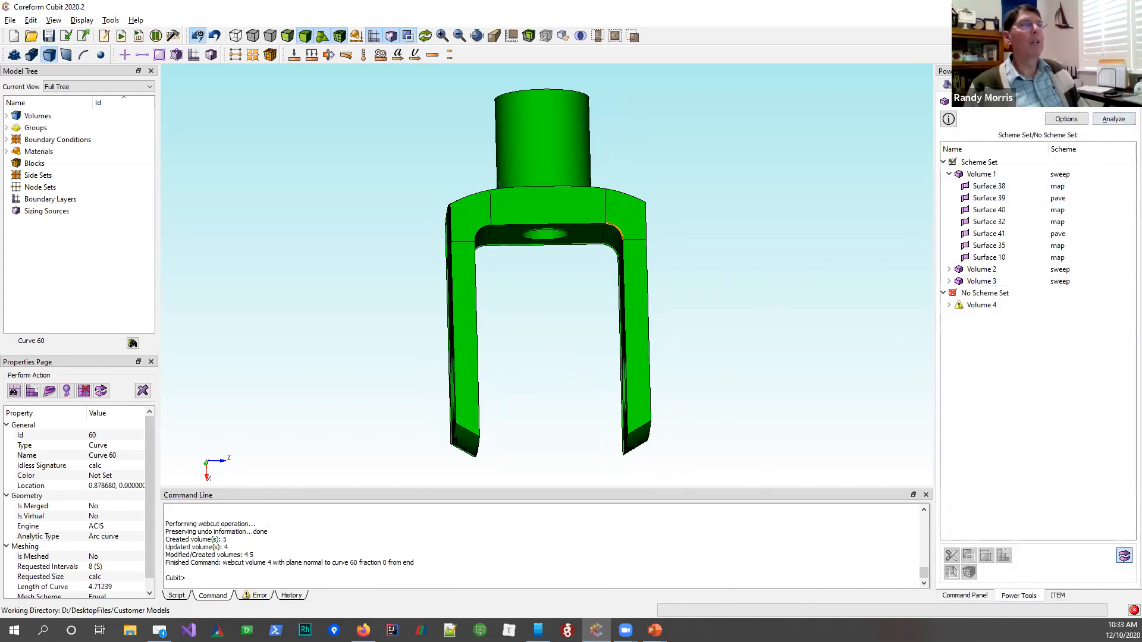
pyautogui.rightClick(1082, 103)
pyautogui.click(1074, 125)
pyautogui.click(1111, 121)
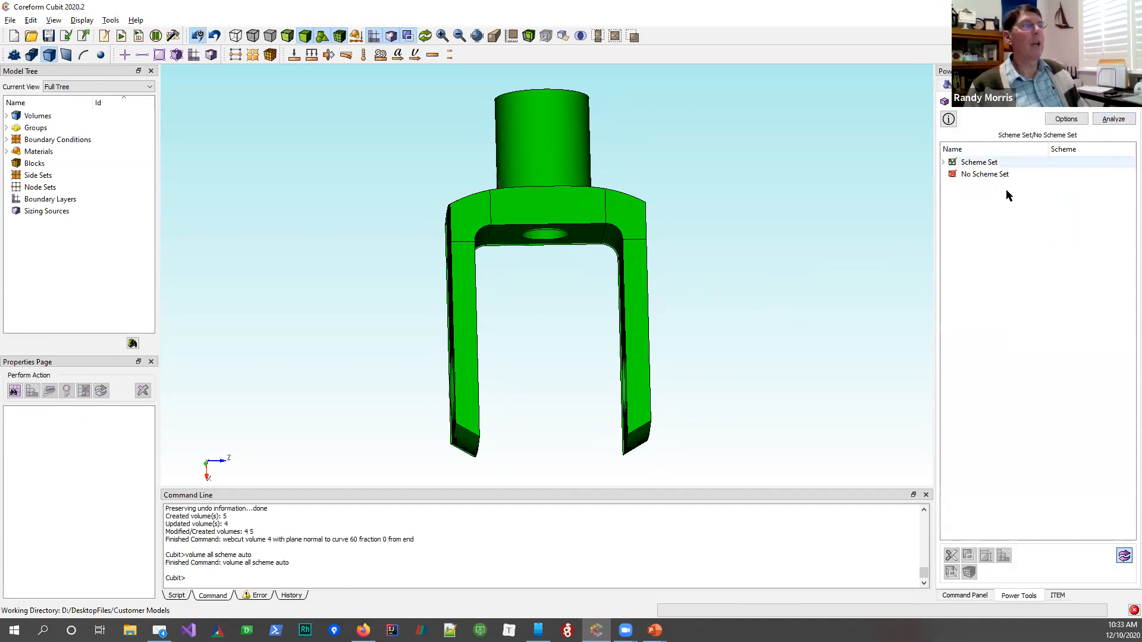
pyautogui.click(942, 162)
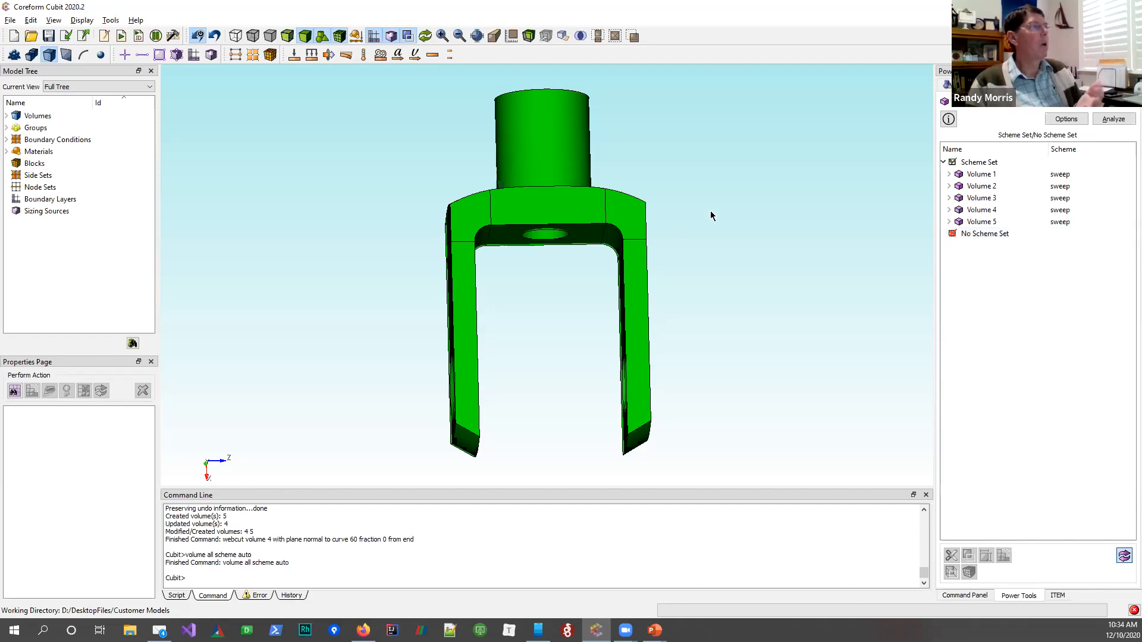
pyautogui.moveTo(555, 96); pyautogui.dragTo(546, 230)
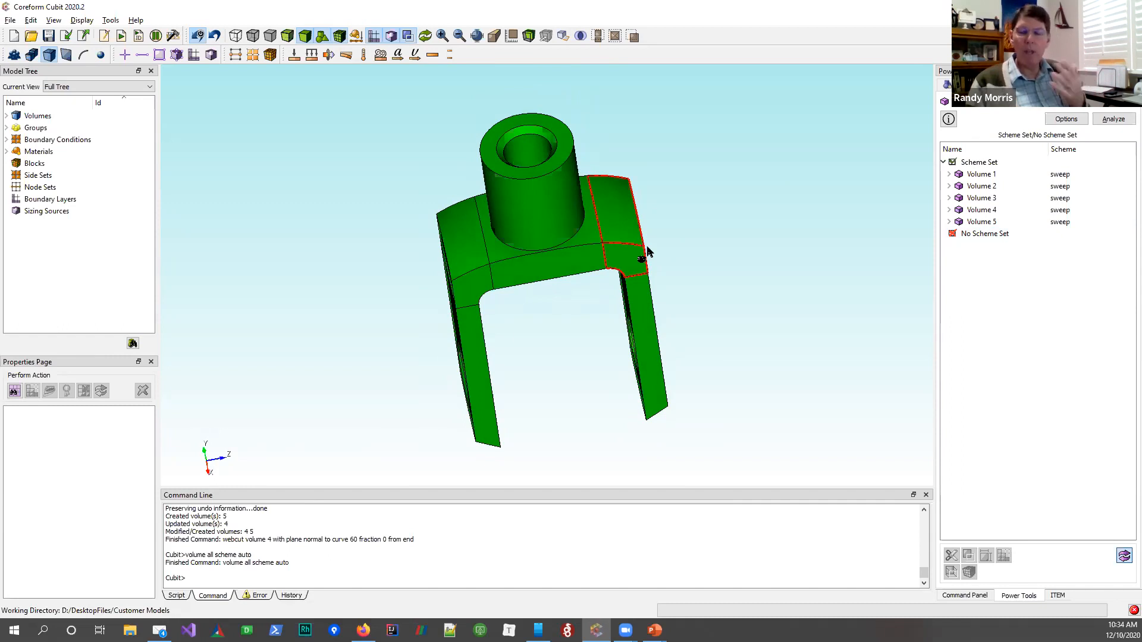
# List the model's volumes and highlight Volumes 1 through 5 in turn to examine how the fork is divided
pyautogui.click(7, 116)
pyautogui.click(32, 129)
pyautogui.click(36, 140)
pyautogui.click(40, 152)
pyautogui.click(41, 164)
pyautogui.click(42, 175)
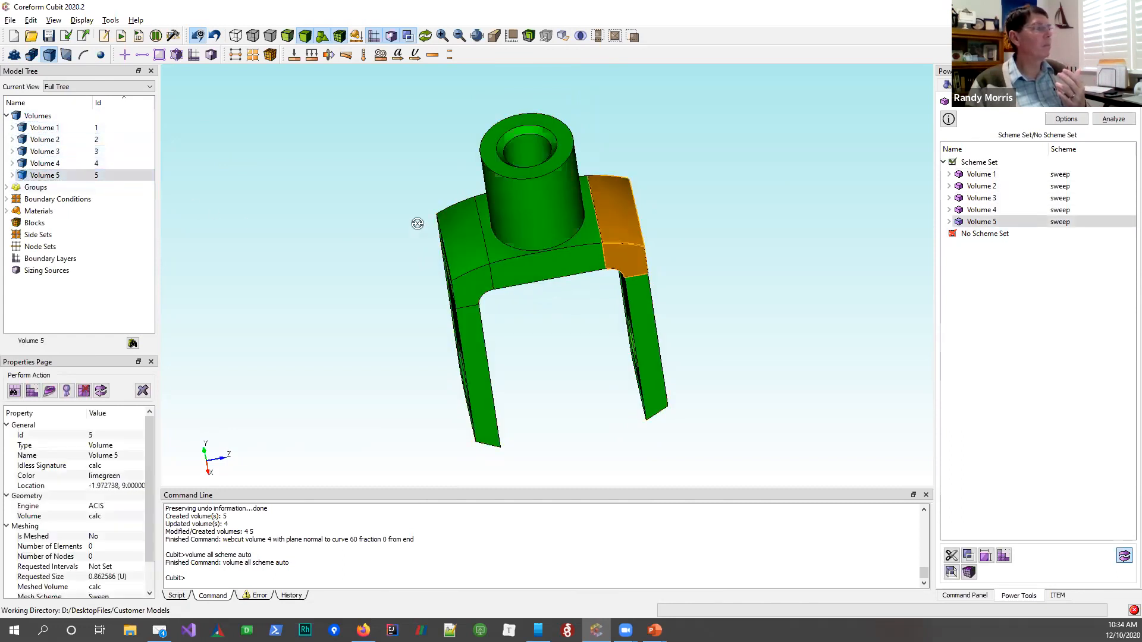
pyautogui.moveTo(417, 224); pyautogui.dragTo(392, 182, button='middle')
pyautogui.click(720, 290)
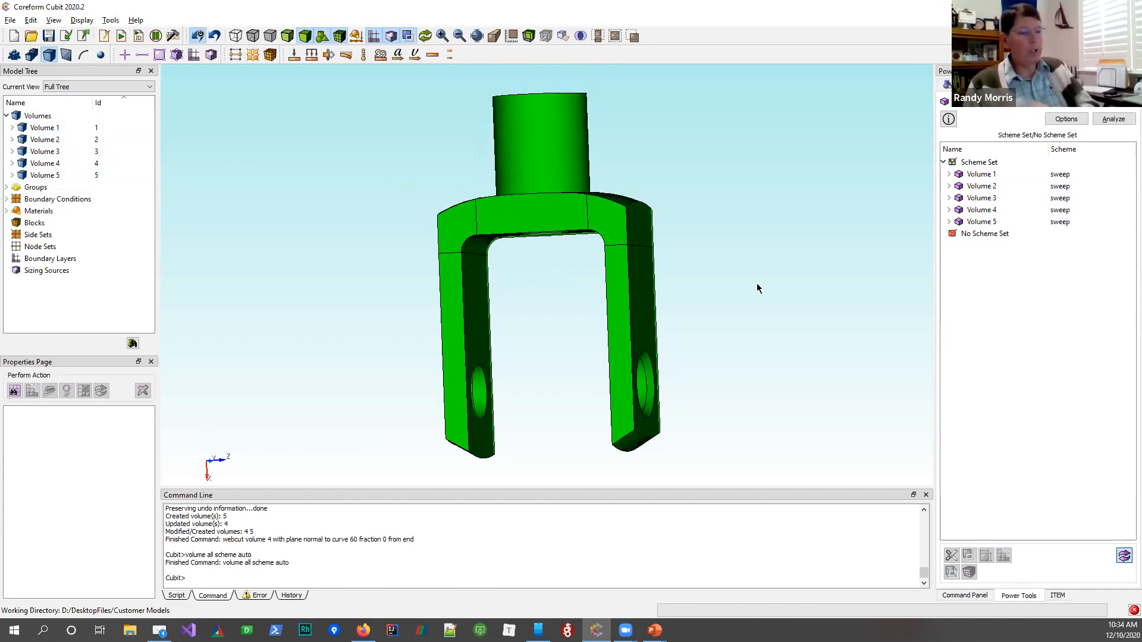
# Show the geometry commands and pick the straight curve where the crossbar meets a corner section to examine their shared boundary
pyautogui.click(962, 595)
pyautogui.moveTo(599, 226); pyautogui.dragTo(694, 250, button='middle')
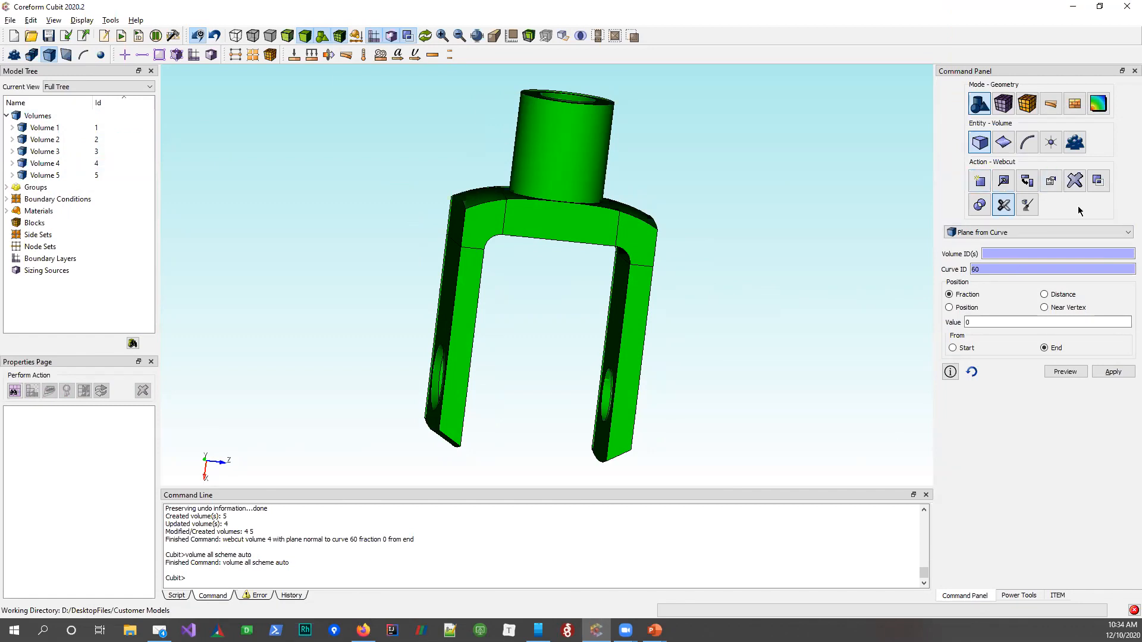
pyautogui.moveTo(763, 244)
pyautogui.mouseDown(button='middle')
pyautogui.moveTo(718, 250)
pyautogui.moveTo(688, 212)
pyautogui.moveTo(747, 254)
pyautogui.mouseUp(button='middle')
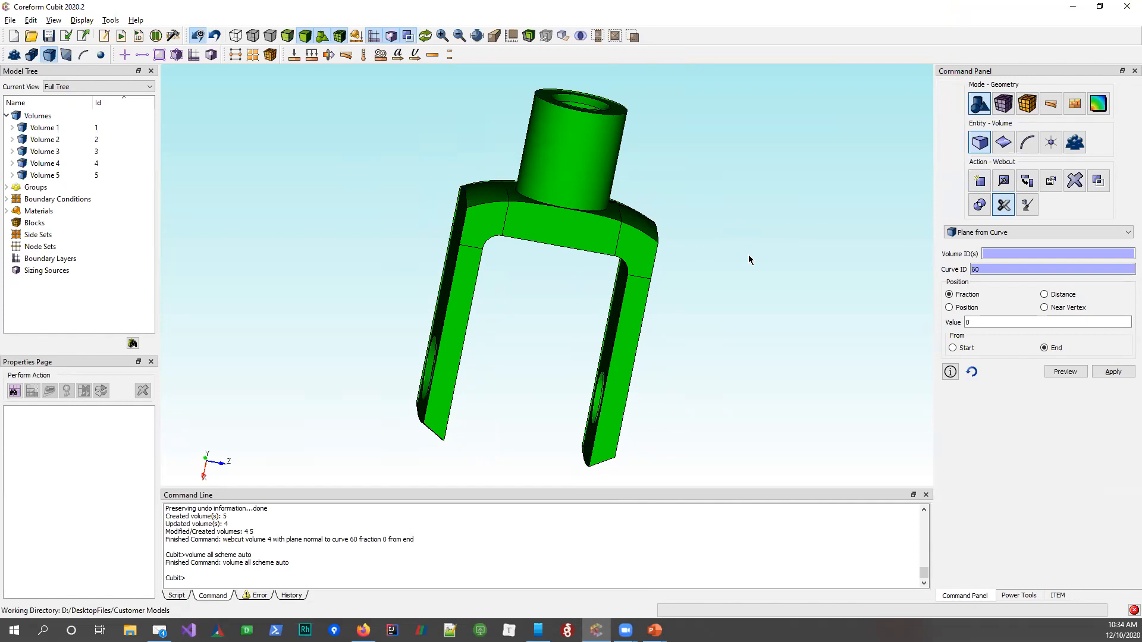
pyautogui.moveTo(586, 219); pyautogui.dragTo(532, 172, button='middle')
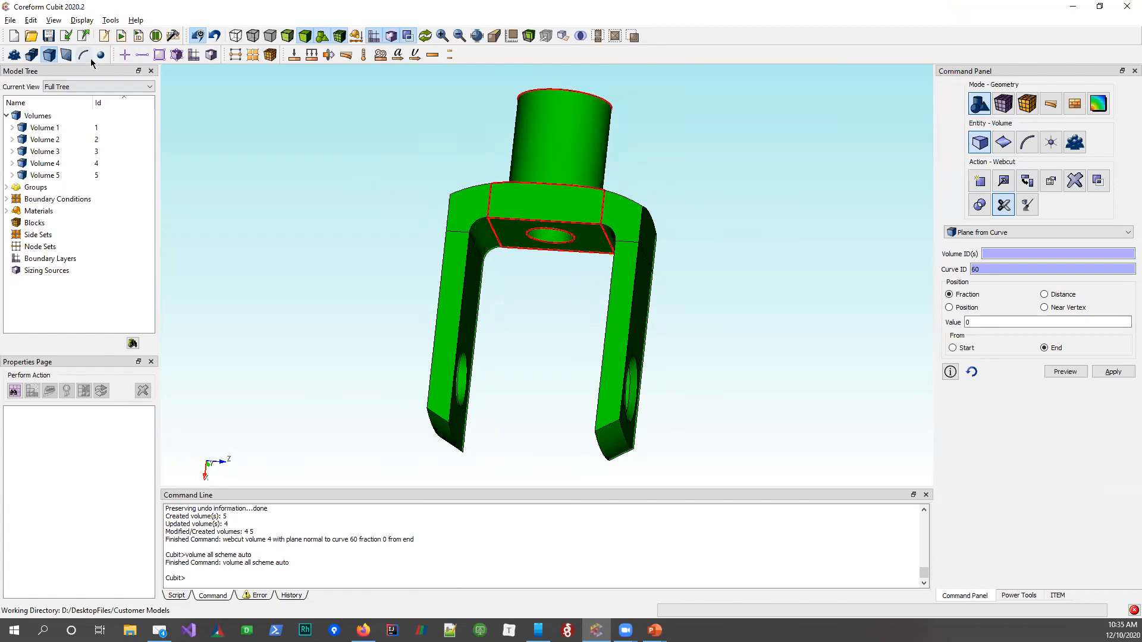
pyautogui.click(85, 55)
pyautogui.click(490, 203)
pyautogui.click(489, 210)
pyautogui.moveTo(517, 205)
pyautogui.mouseDown(button='middle')
pyautogui.moveTo(555, 185)
pyautogui.moveTo(569, 239)
pyautogui.moveTo(561, 262)
pyautogui.moveTo(540, 226)
pyautogui.moveTo(511, 209)
pyautogui.mouseUp(button='middle')
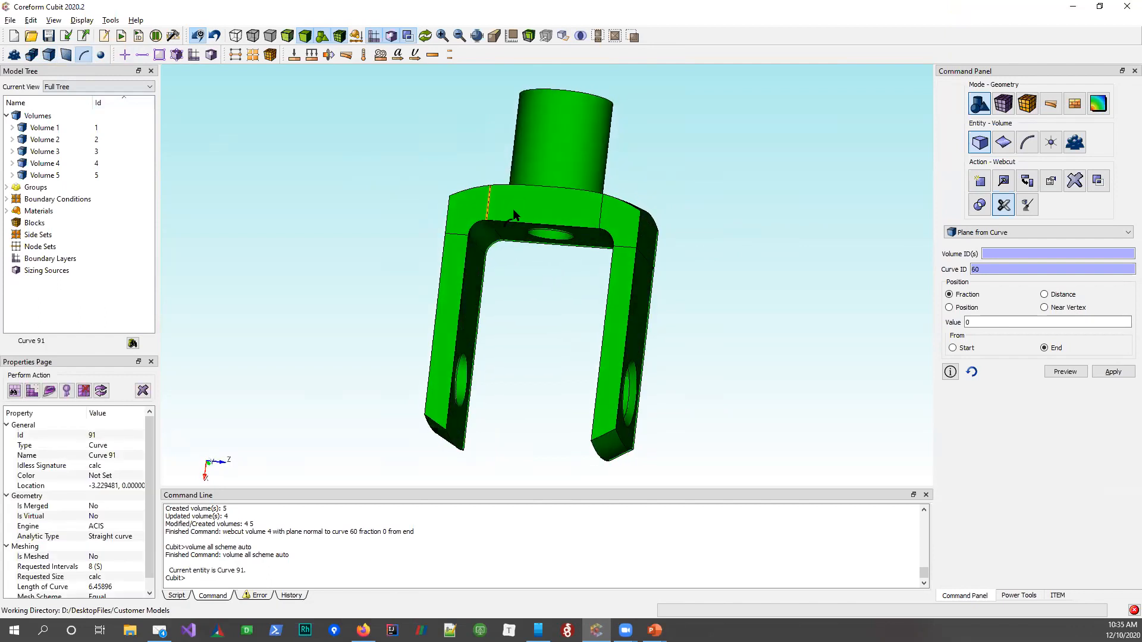
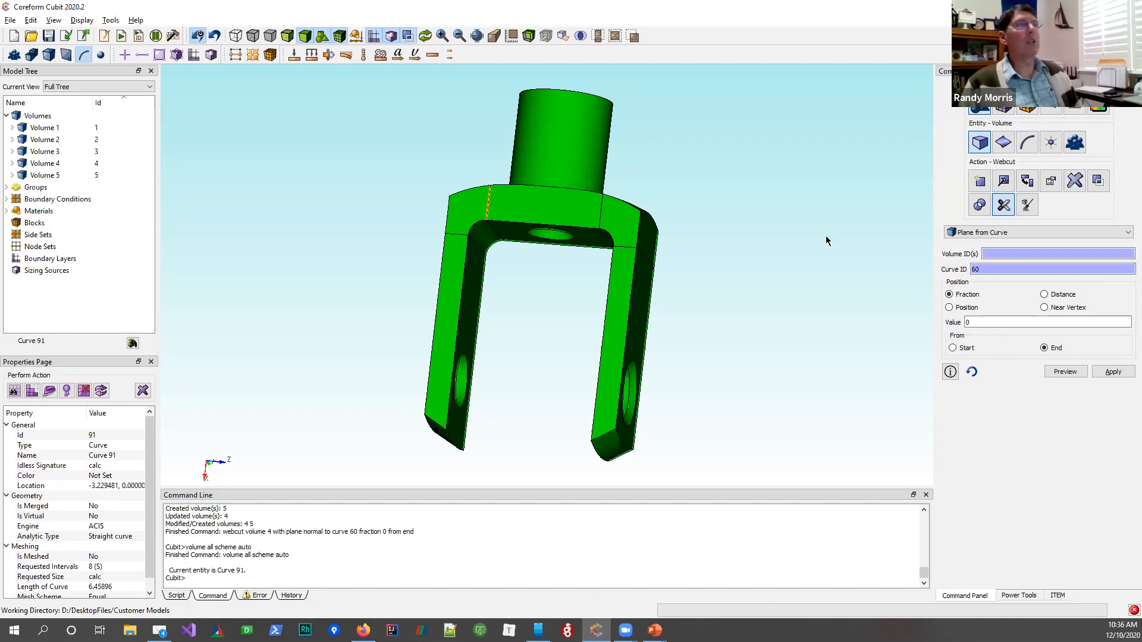
# Imprint and merge all volumes so that neighbouring sections share their surfaces
pyautogui.click(980, 144)
pyautogui.click(980, 145)
pyautogui.click(1099, 182)
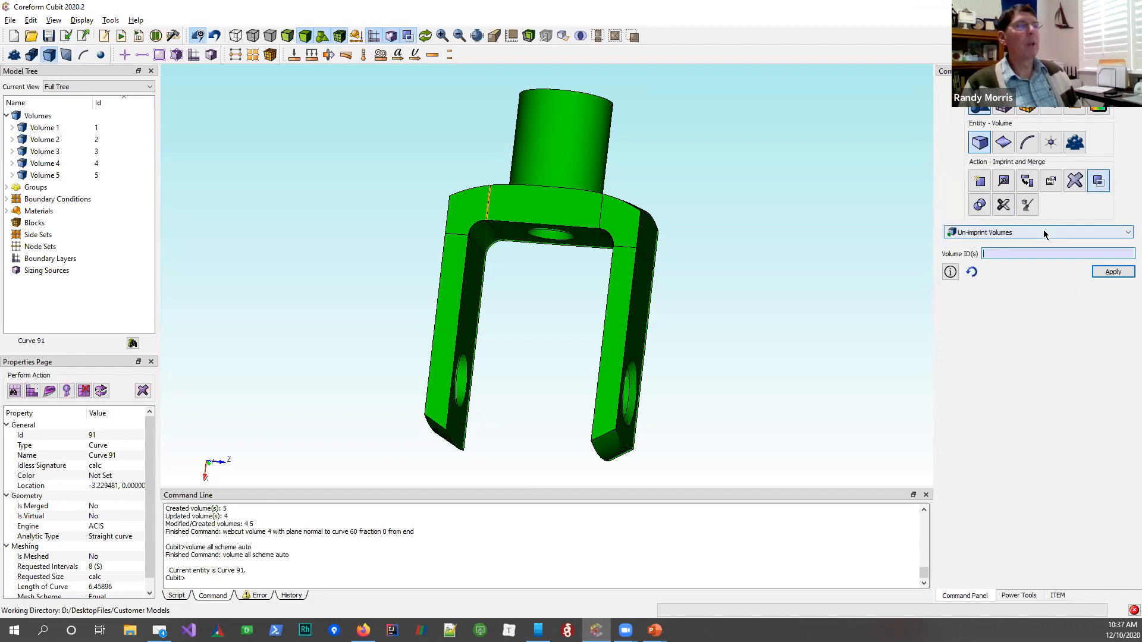
pyautogui.click(1044, 233)
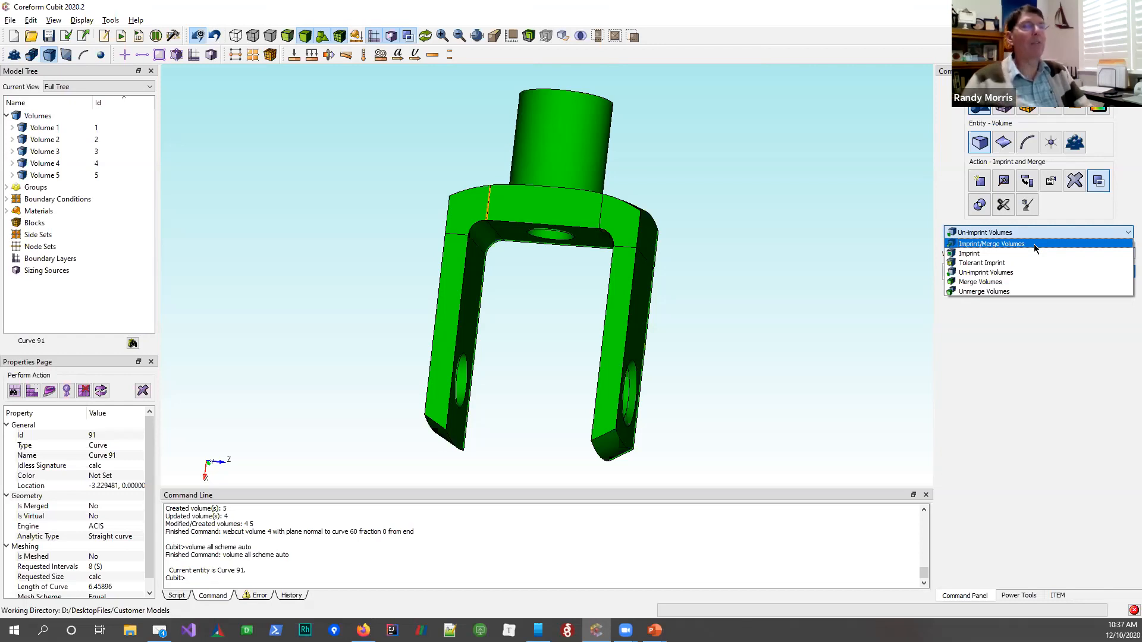
pyautogui.click(1033, 245)
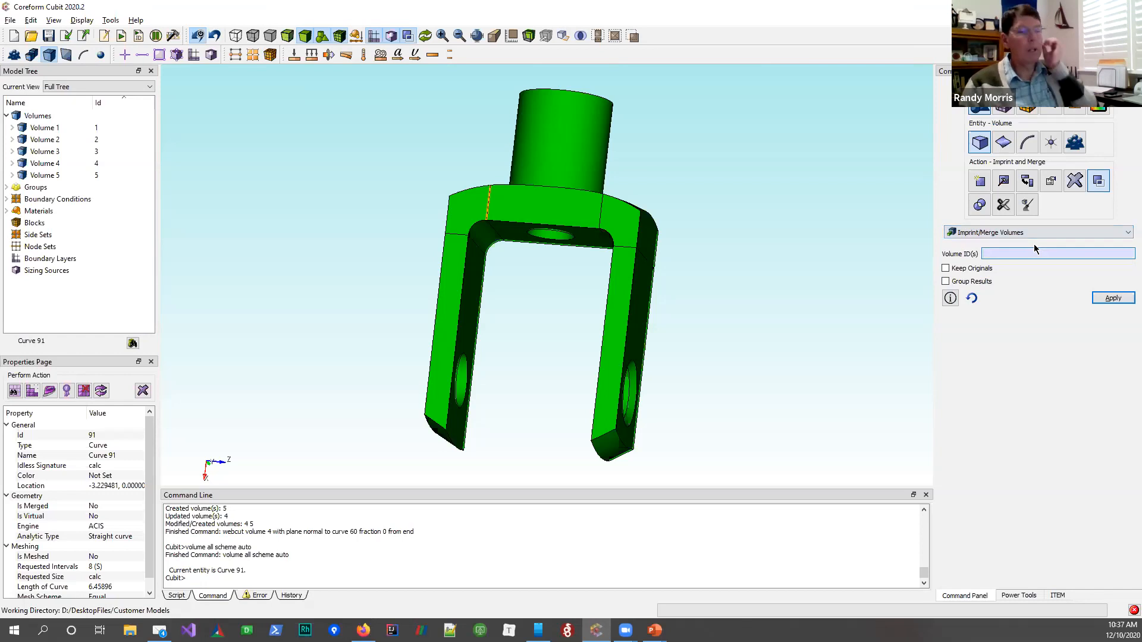
pyautogui.rightClick(997, 253)
pyautogui.click(1038, 278)
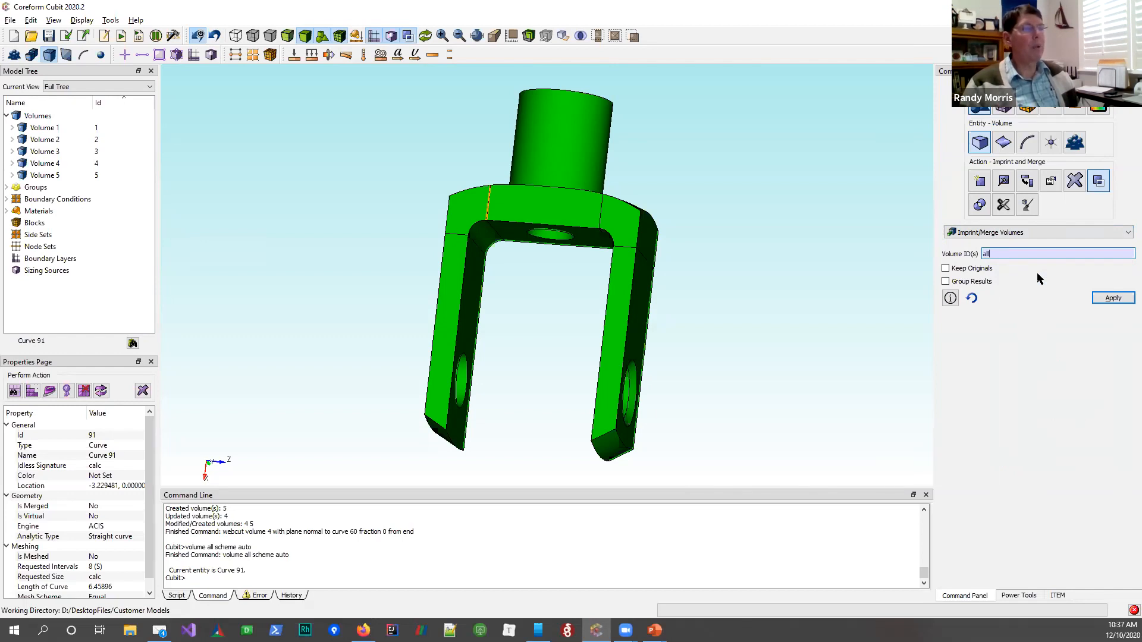
pyautogui.click(1112, 298)
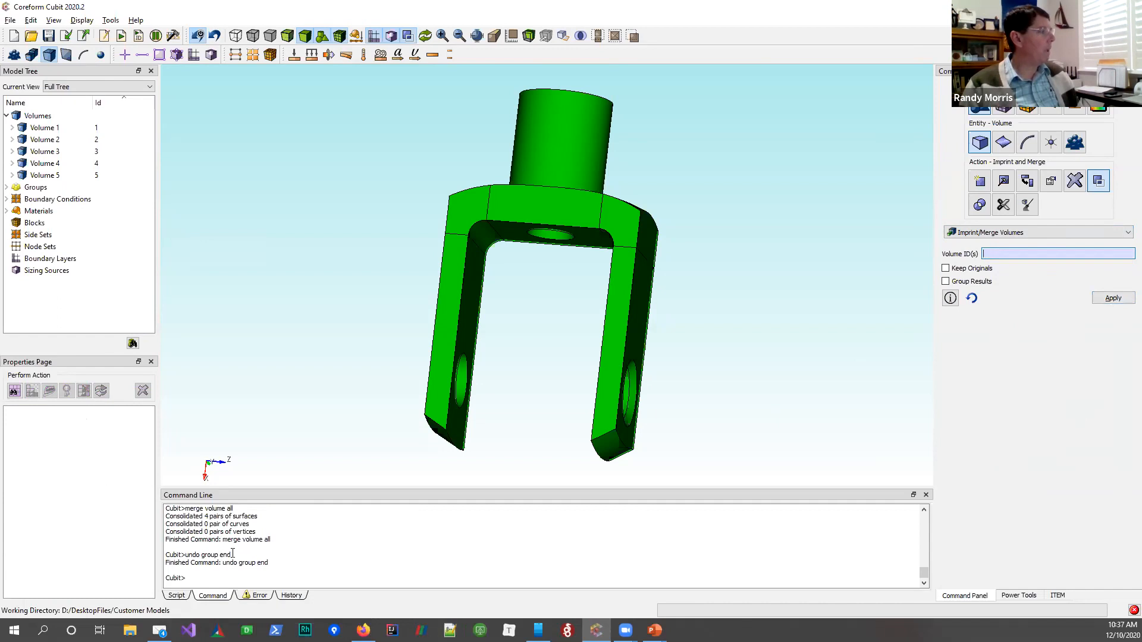
# Review the imprint and merge output and the recorded command history
pyautogui.scroll(1, 264, 535)
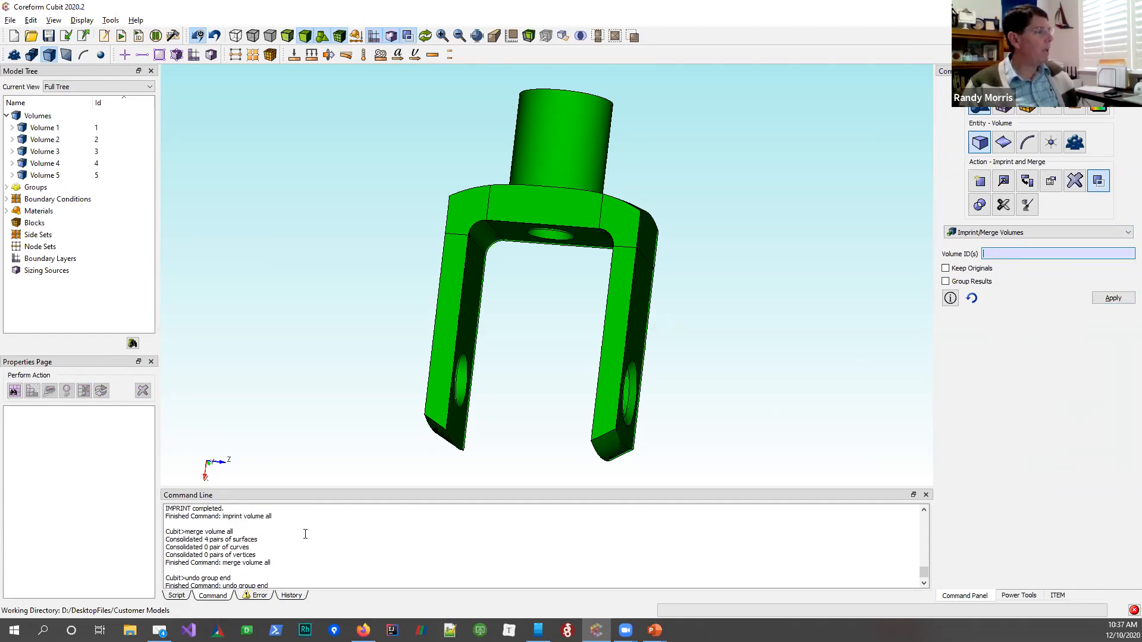
pyautogui.scroll(-1, 305, 534)
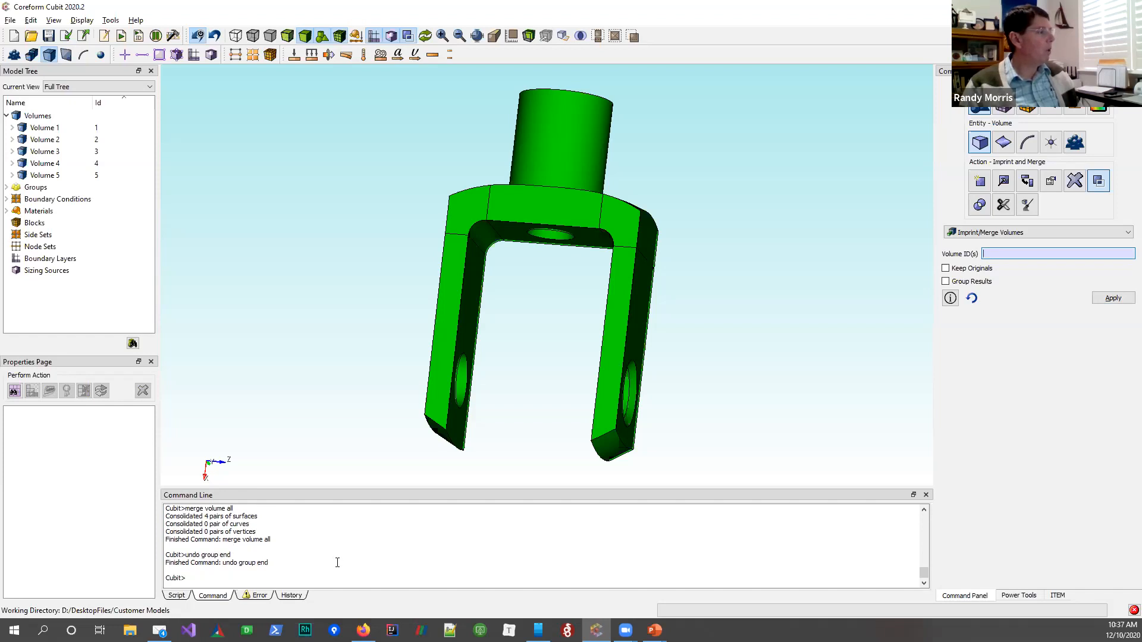
pyautogui.click(290, 593)
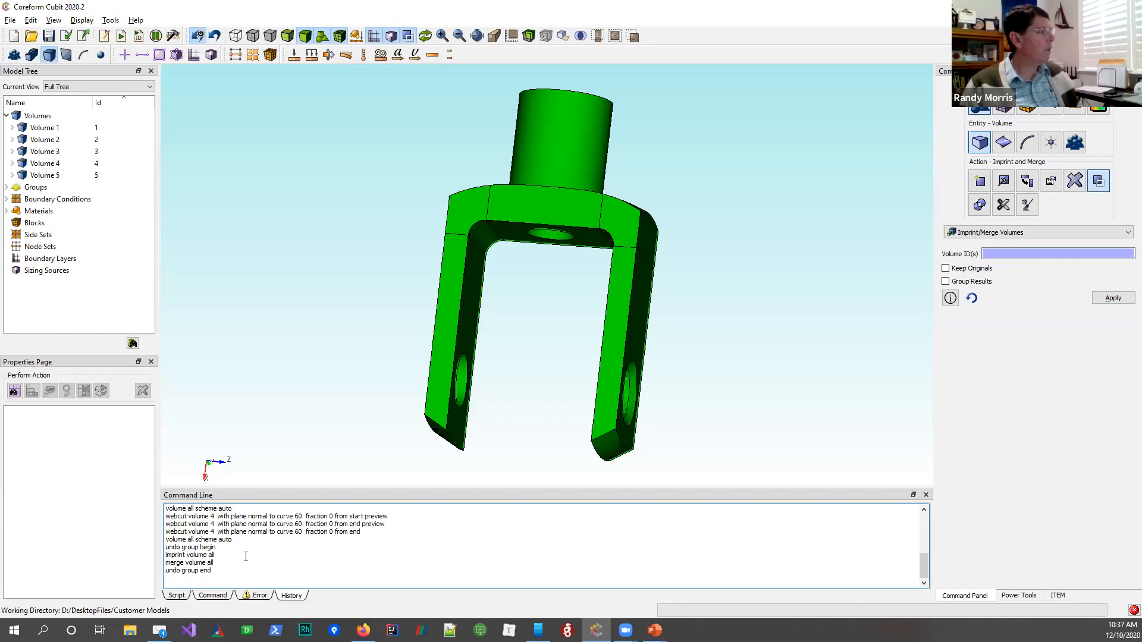
pyautogui.scroll(1, 246, 556)
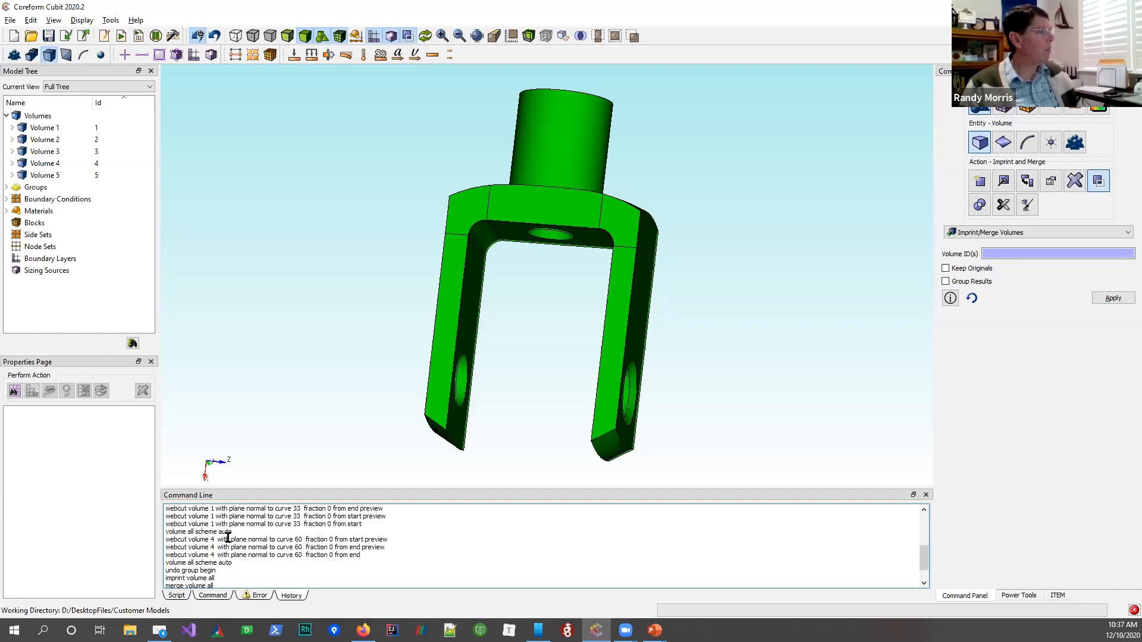
pyautogui.scroll(1, 279, 550)
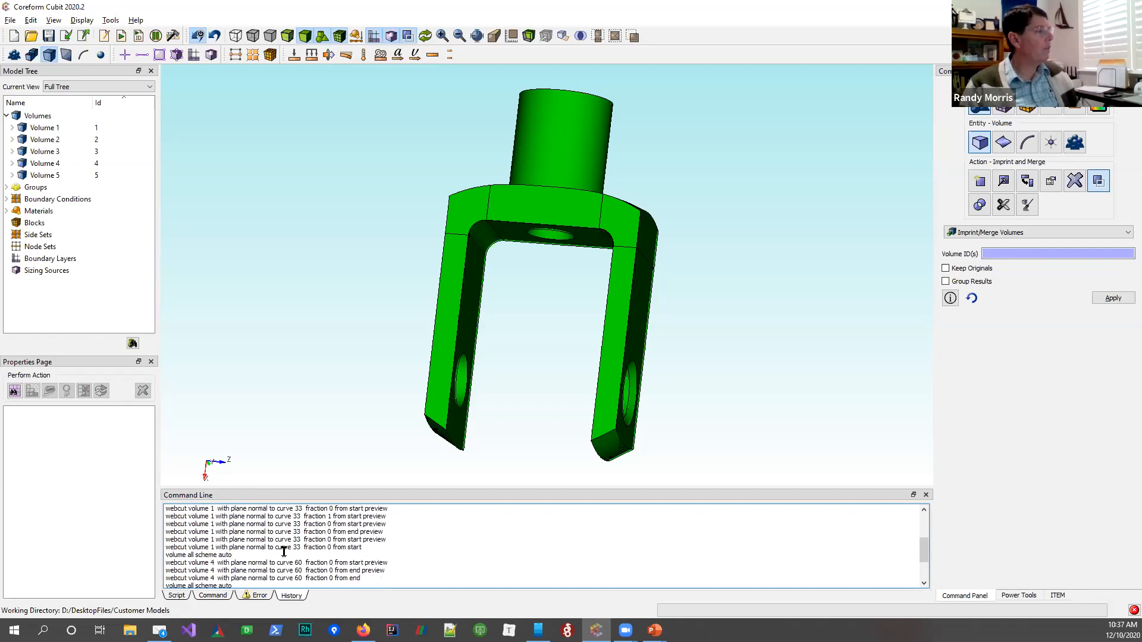
pyautogui.scroll(-2, 284, 551)
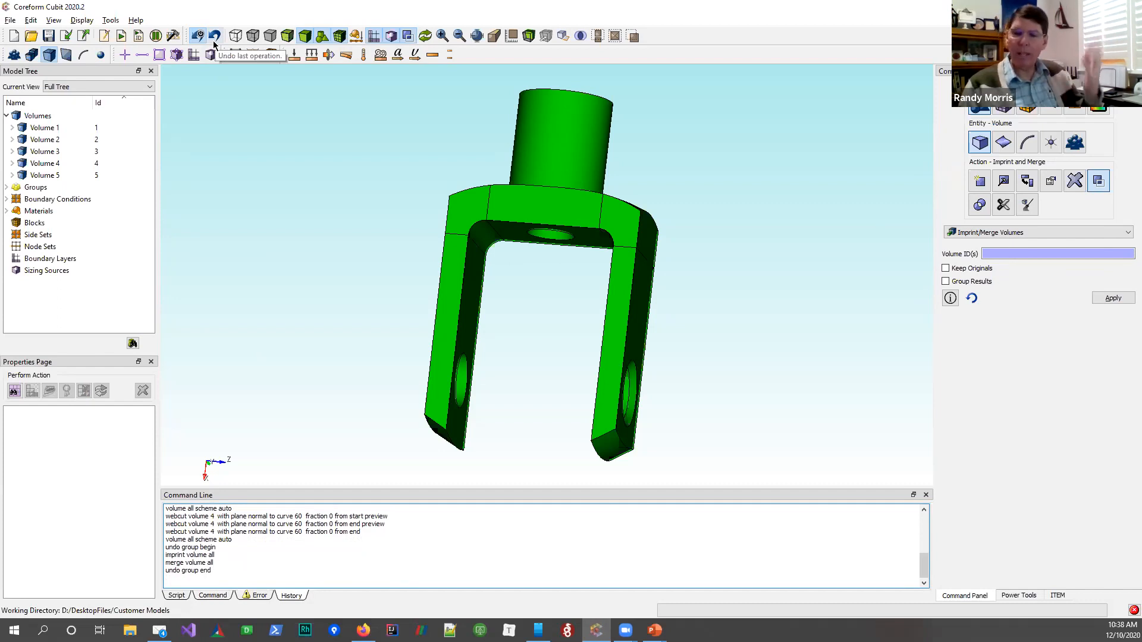
pyautogui.click(214, 595)
# Apply automatic sizing with auto factor 4 to all volumes and mesh them
pyautogui.moveTo(520, 308); pyautogui.dragTo(525, 275)
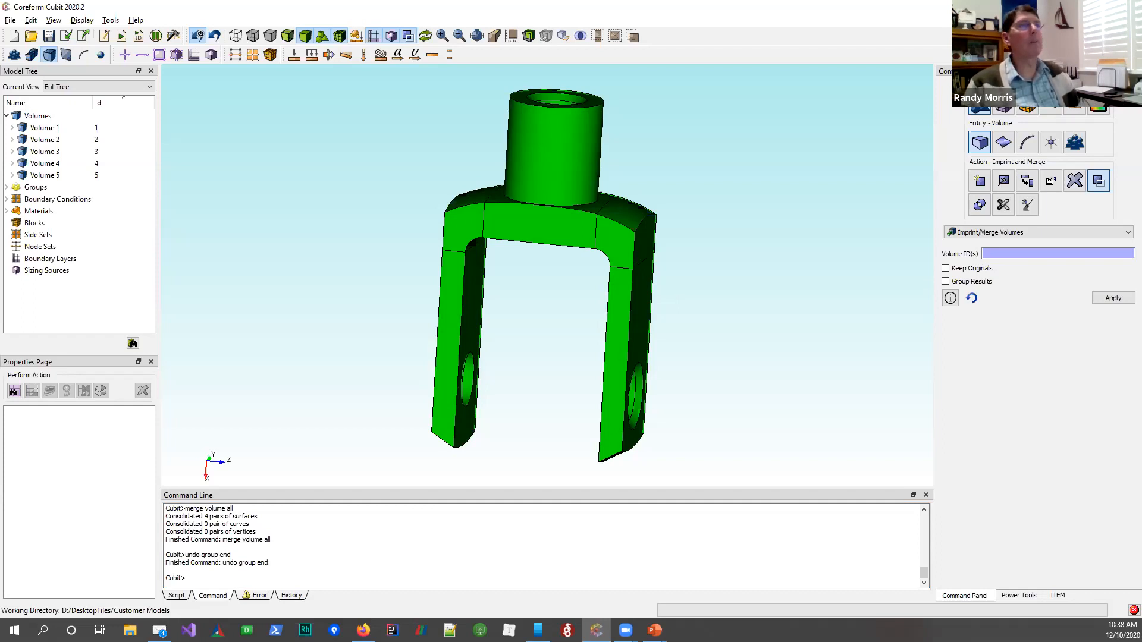
pyautogui.click(1004, 108)
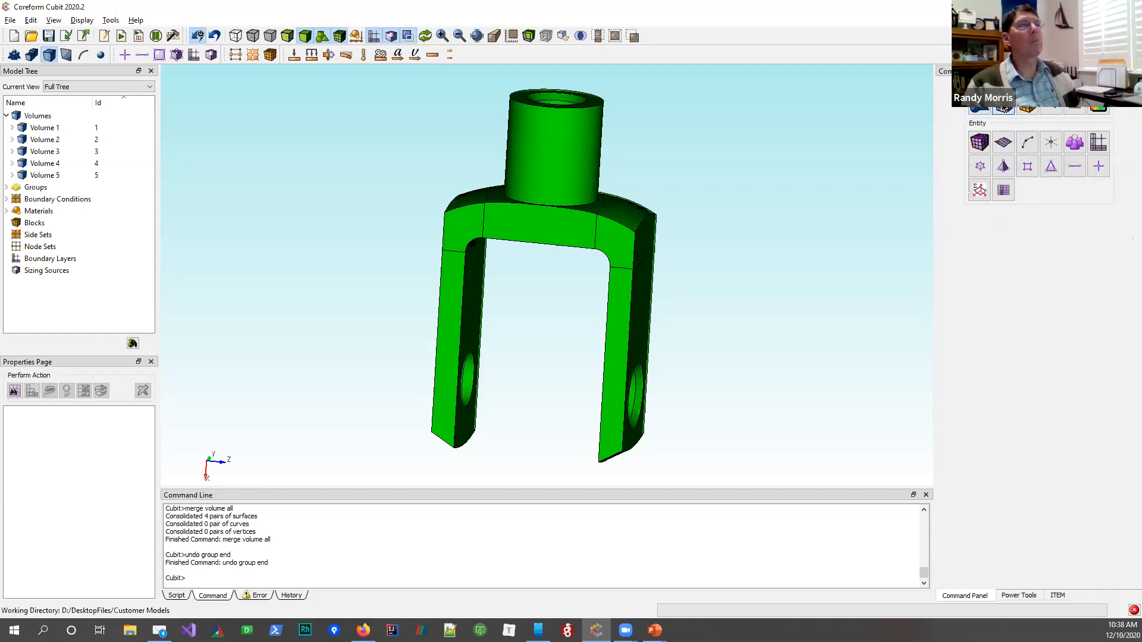
pyautogui.click(978, 143)
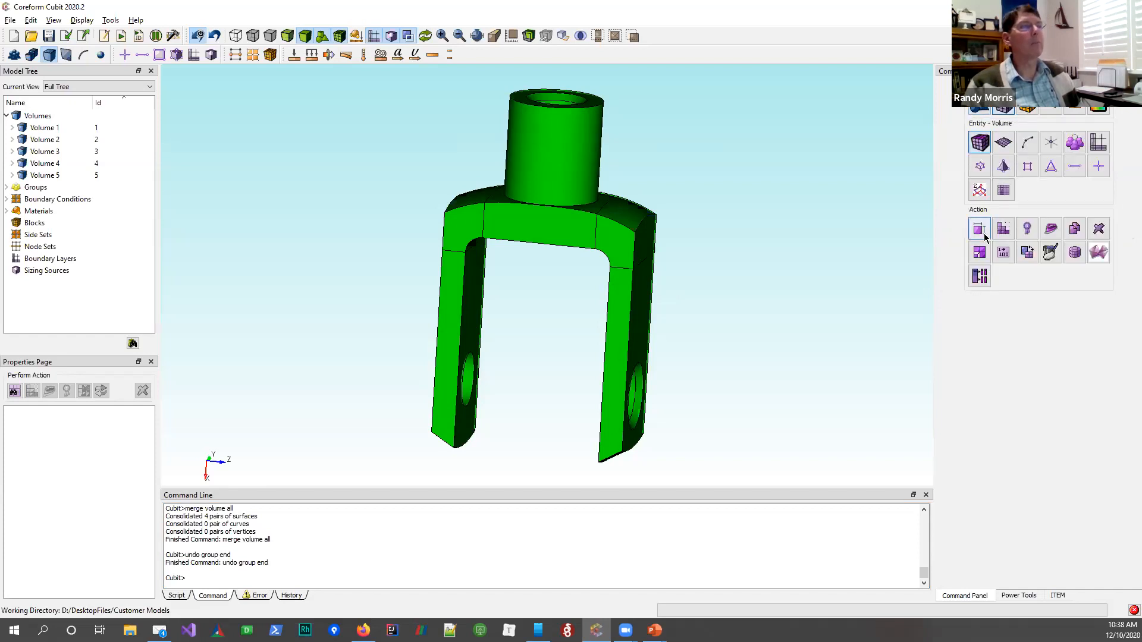
pyautogui.click(977, 230)
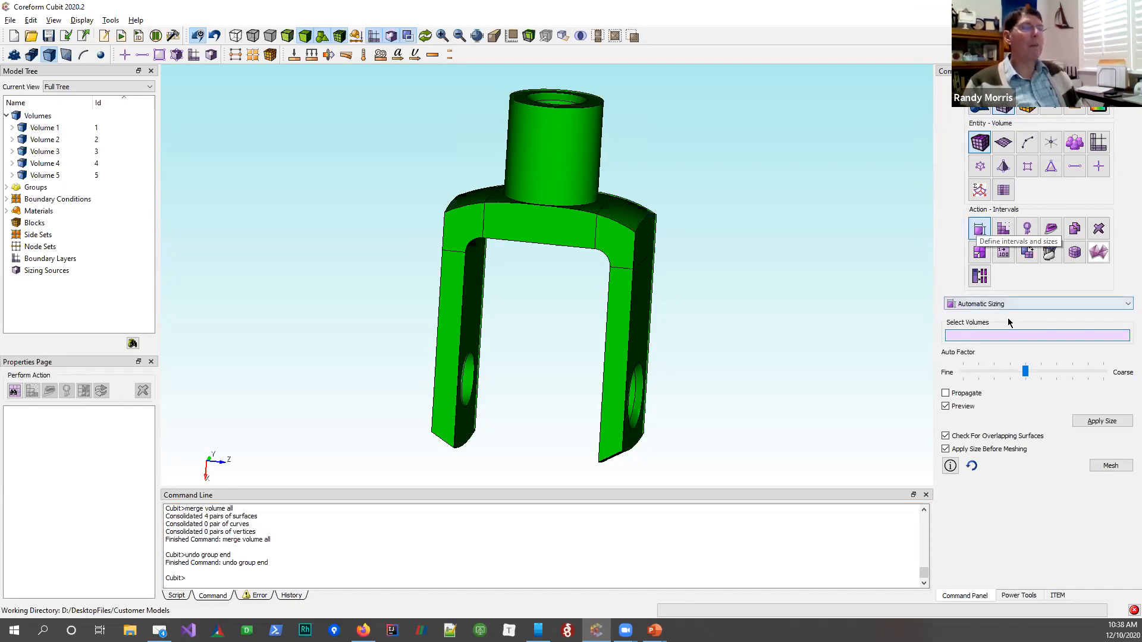
pyautogui.rightClick(1003, 337)
pyautogui.click(1035, 361)
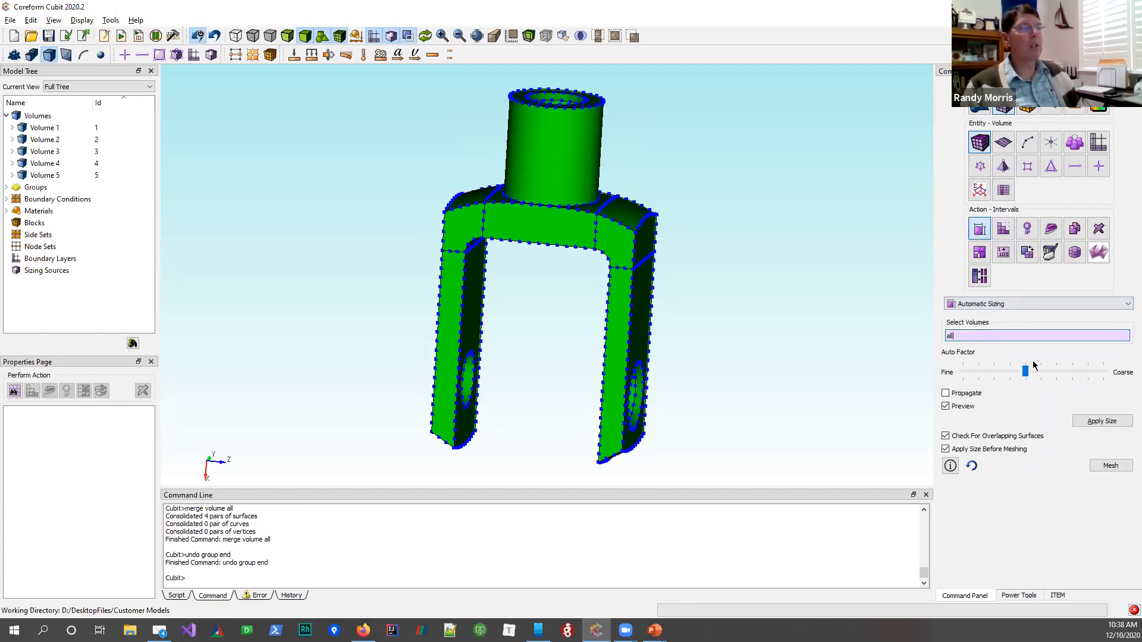
pyautogui.moveTo(1031, 377); pyautogui.dragTo(1009, 380)
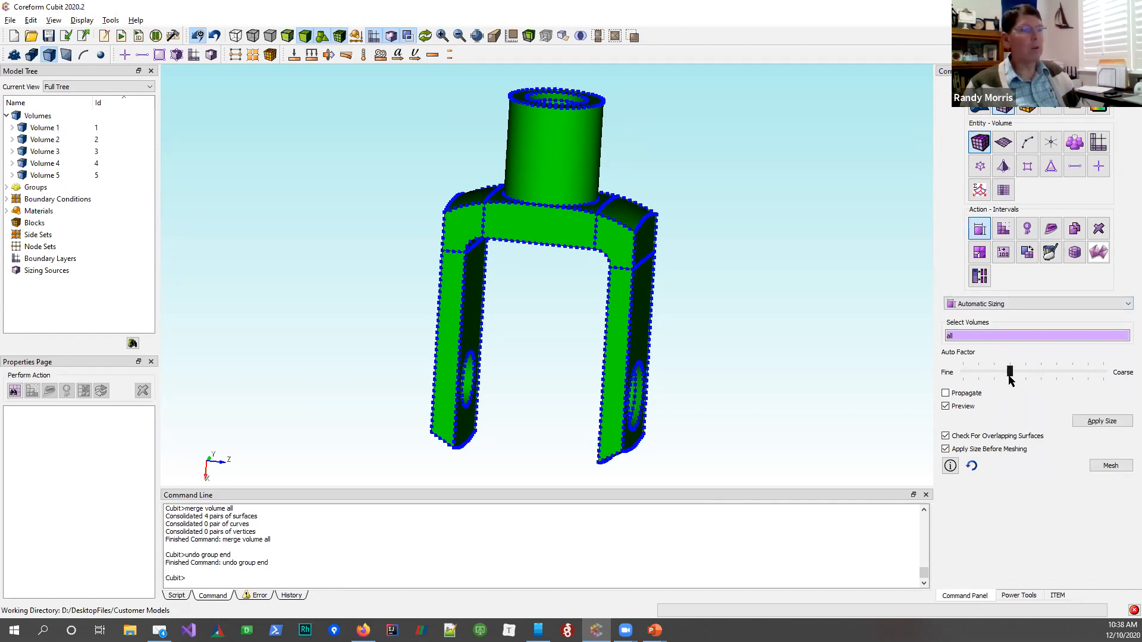
pyautogui.click(1086, 422)
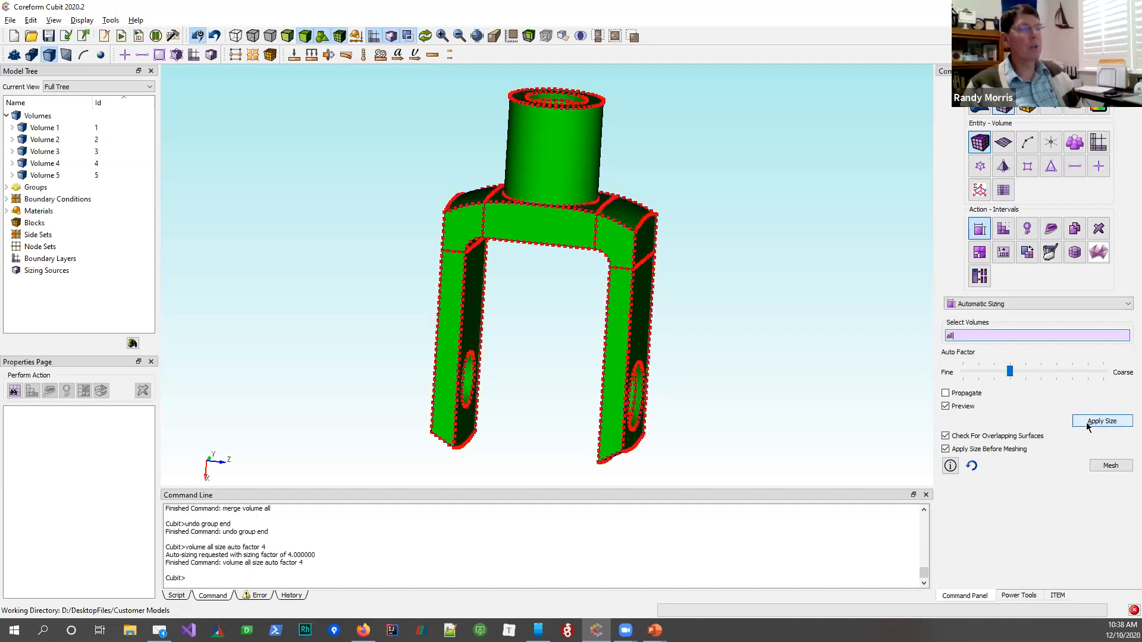
pyautogui.click(1100, 467)
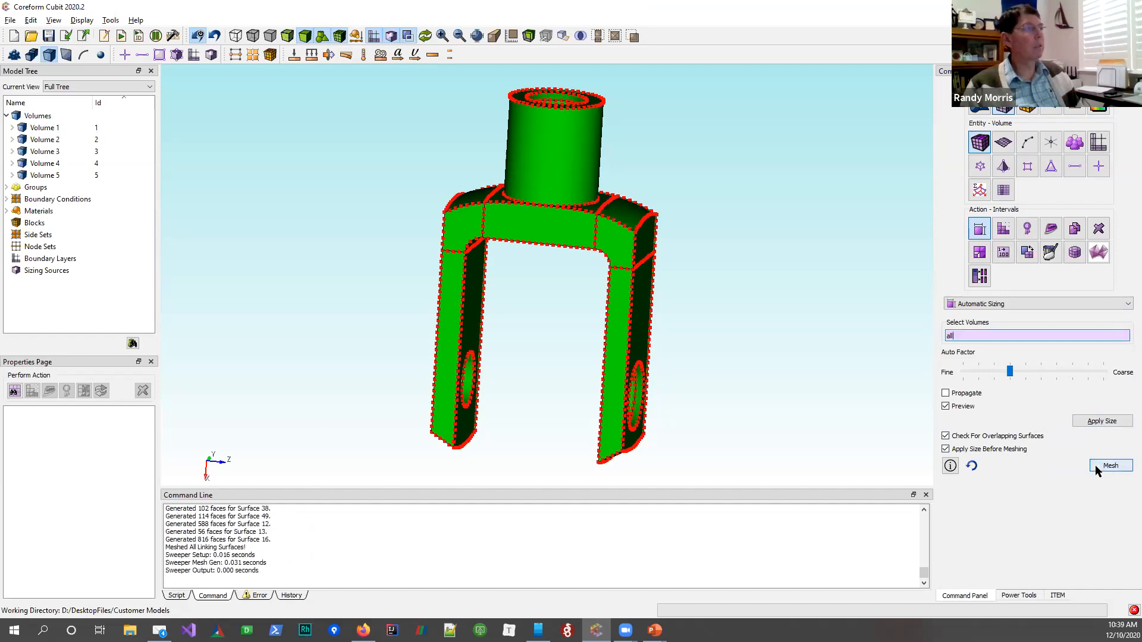
# Examine the mesh on the fork's arms and corner sections from several angles, picking individual surfaces
pyautogui.moveTo(779, 344); pyautogui.dragTo(569, 234)
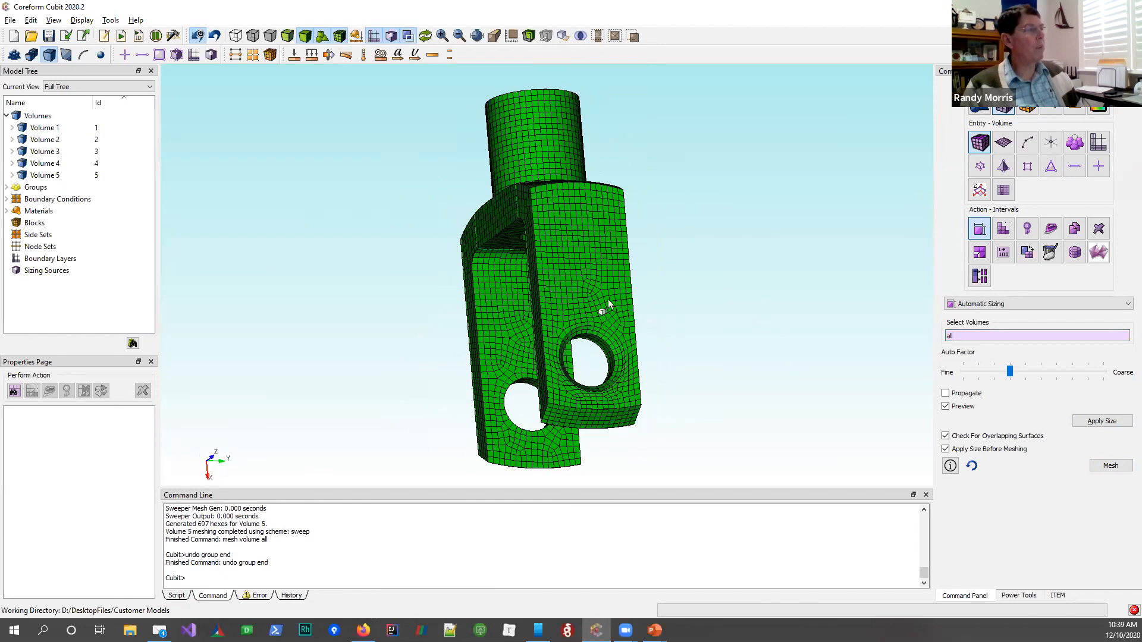
pyautogui.moveTo(569, 257); pyautogui.dragTo(662, 298)
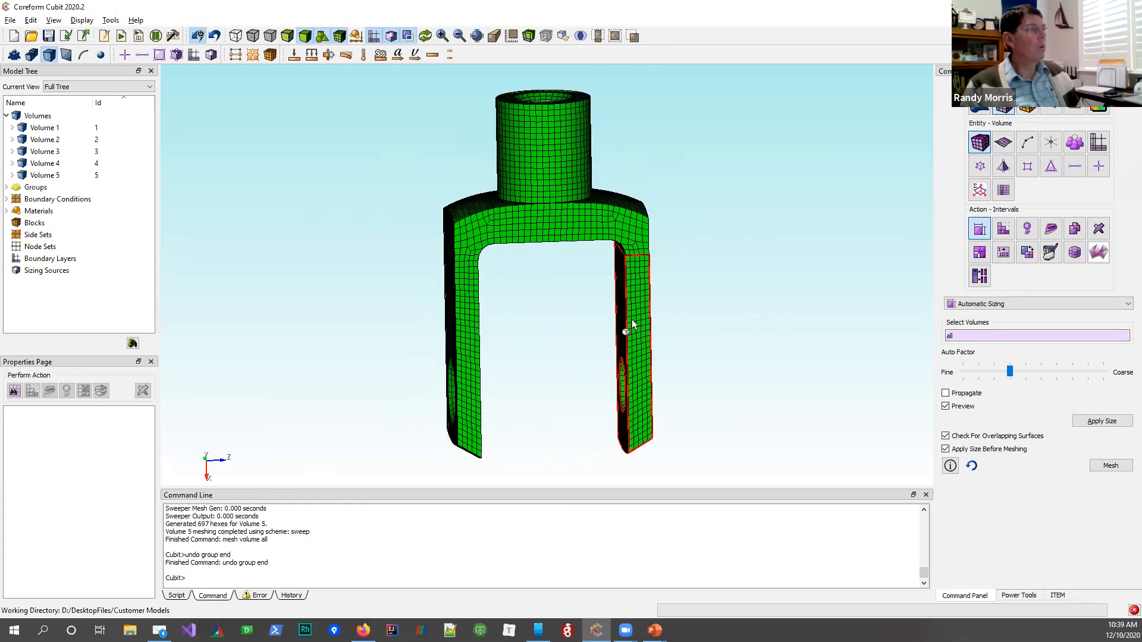
pyautogui.click(64, 56)
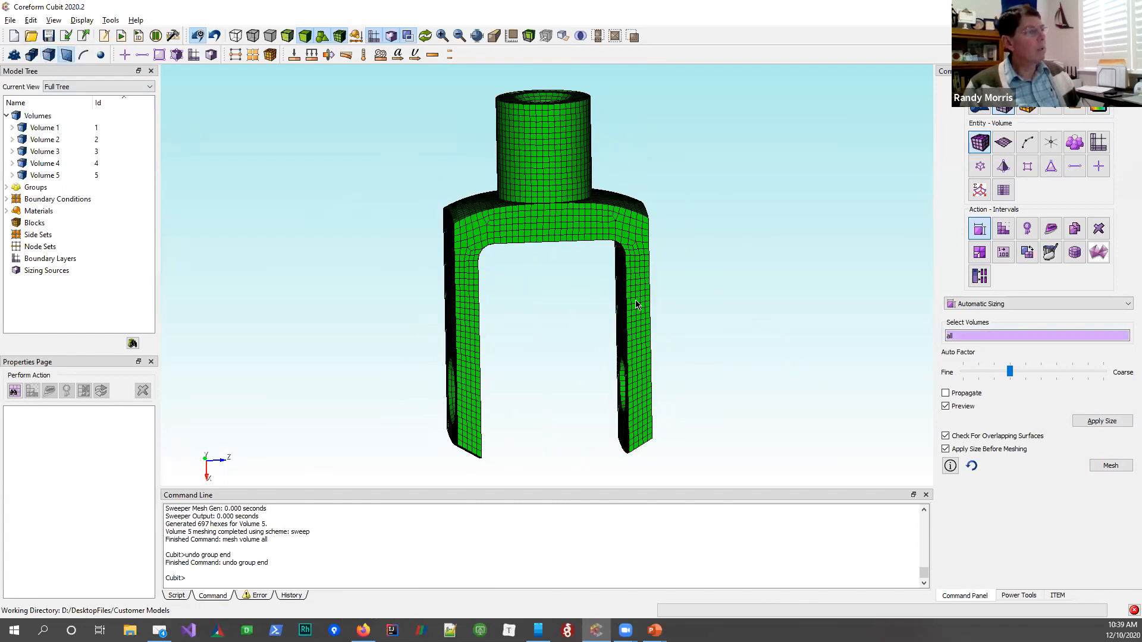
pyautogui.click(642, 316)
pyautogui.click(733, 322)
pyautogui.moveTo(640, 307); pyautogui.dragTo(632, 278)
pyautogui.click(624, 253)
pyautogui.moveTo(487, 288); pyautogui.dragTo(516, 299)
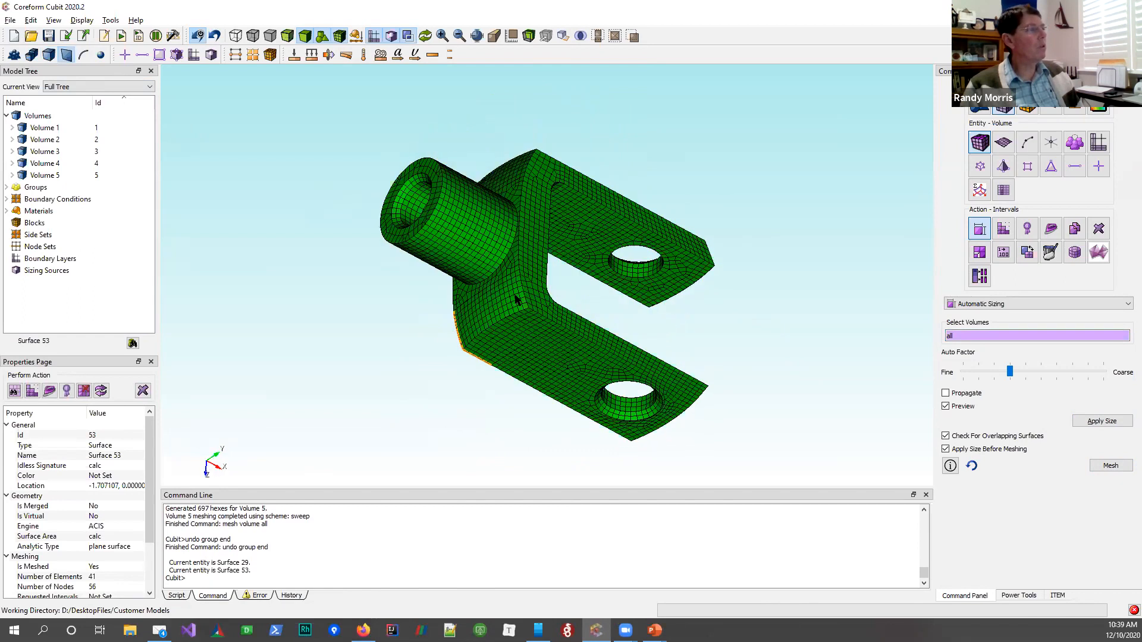
pyautogui.click(518, 302)
pyautogui.click(683, 324)
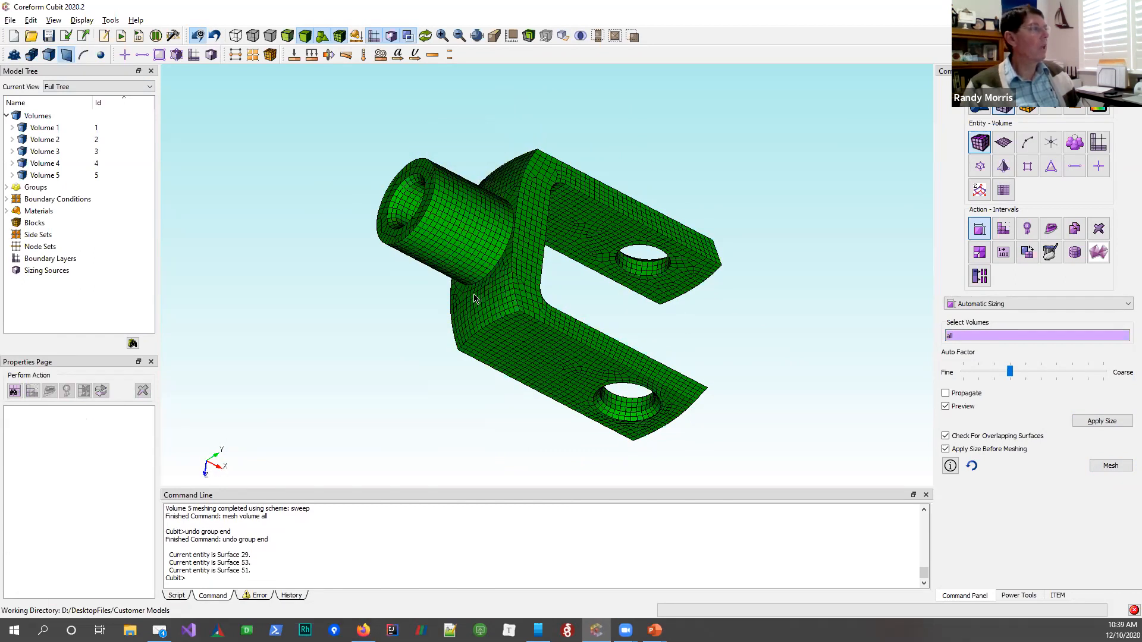
pyautogui.click(484, 302)
pyautogui.click(503, 321)
pyautogui.moveTo(510, 295); pyautogui.dragTo(619, 225)
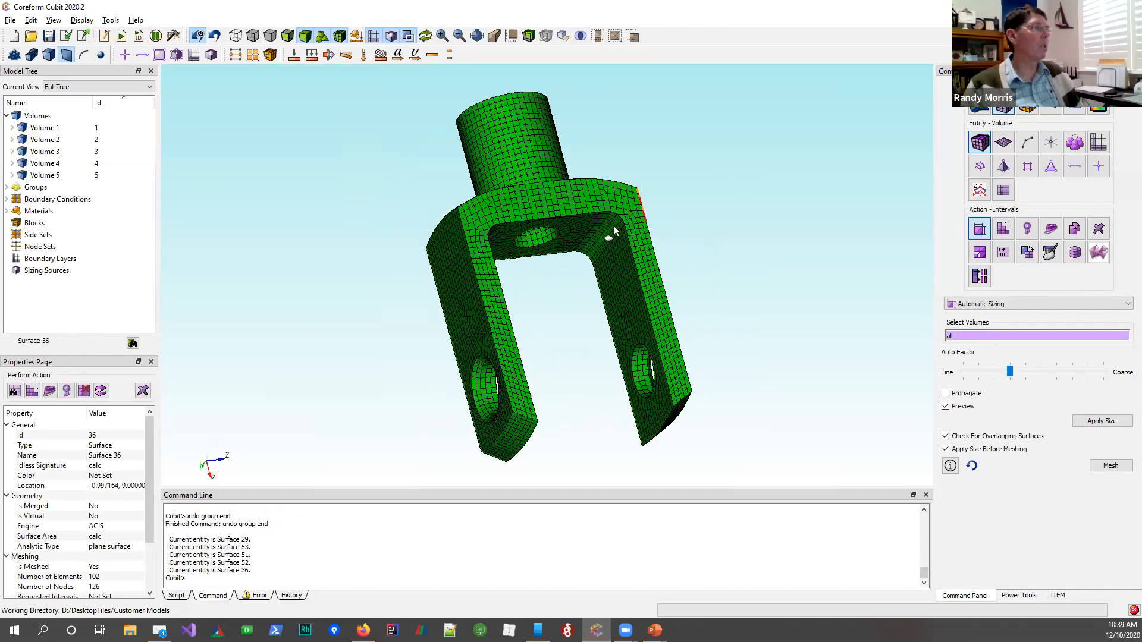
# Examine the surface mesh on the cylinder's end ring and around the hole beneath the crossbar, picking individual surfaces
pyautogui.click(613, 226)
pyautogui.click(707, 220)
pyautogui.moveTo(530, 173); pyautogui.dragTo(658, 323)
pyautogui.moveTo(616, 292); pyautogui.dragTo(585, 241)
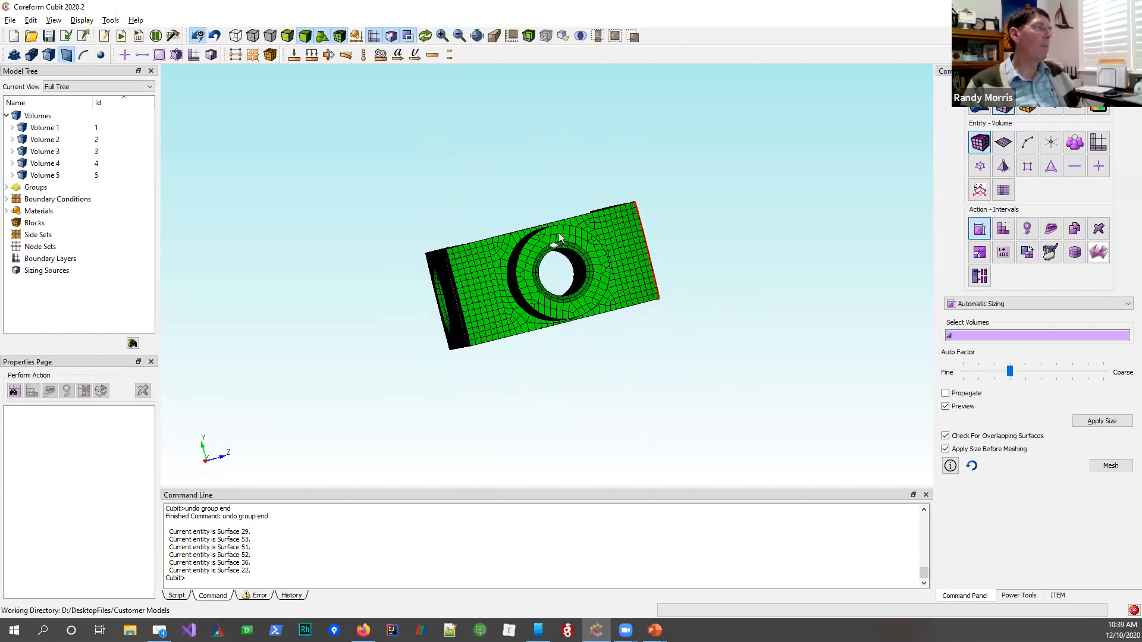
pyautogui.click(538, 241)
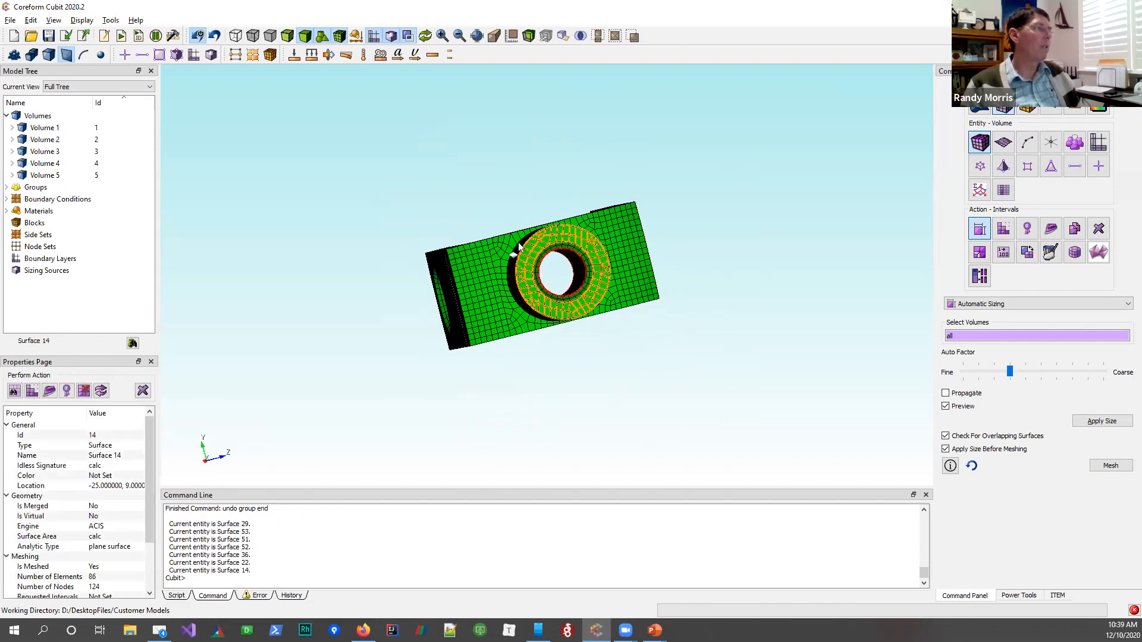
pyautogui.click(528, 321)
pyautogui.click(639, 284)
pyautogui.moveTo(625, 298); pyautogui.dragTo(507, 122)
pyautogui.moveTo(636, 268); pyautogui.dragTo(575, 247)
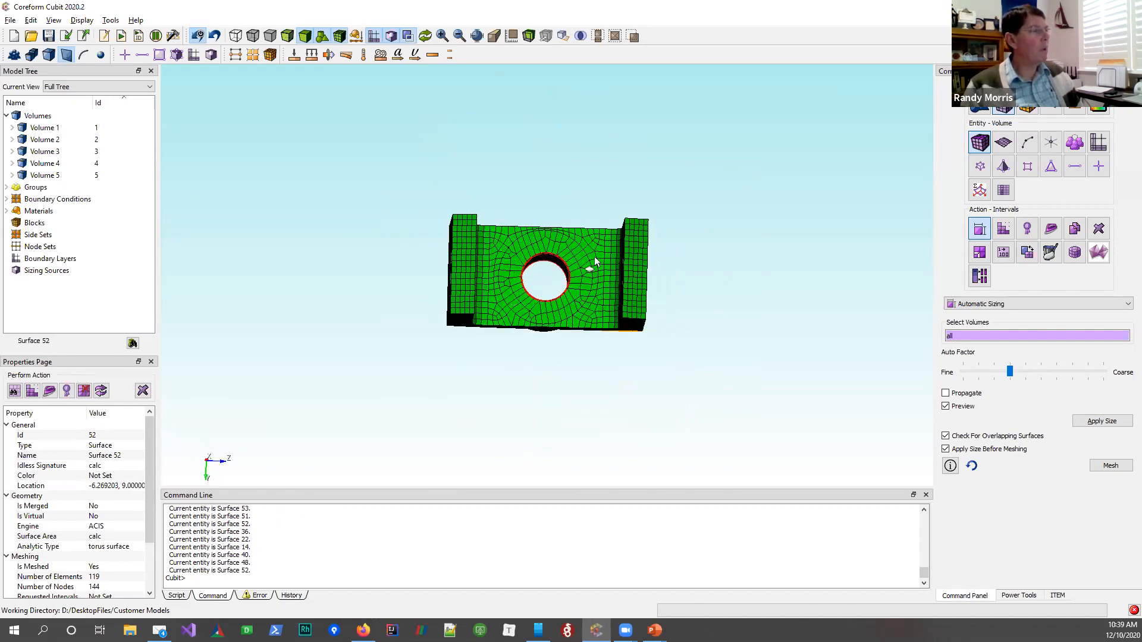
# Examine the meshed fork from above and below, comparing the crossbar's underside around the hole with the cylinder junction
pyautogui.moveTo(541, 236); pyautogui.dragTo(530, 289)
pyautogui.moveTo(575, 216); pyautogui.dragTo(519, 255)
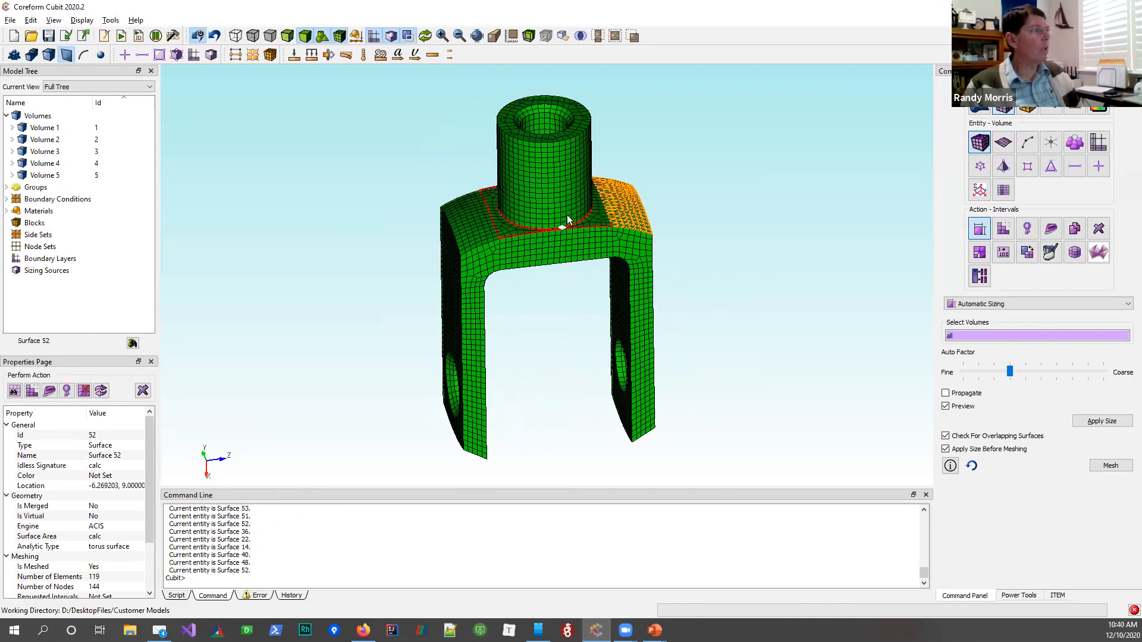
pyautogui.moveTo(538, 219)
pyautogui.mouseDown()
pyautogui.moveTo(499, 104)
pyautogui.moveTo(546, 221)
pyautogui.mouseUp()
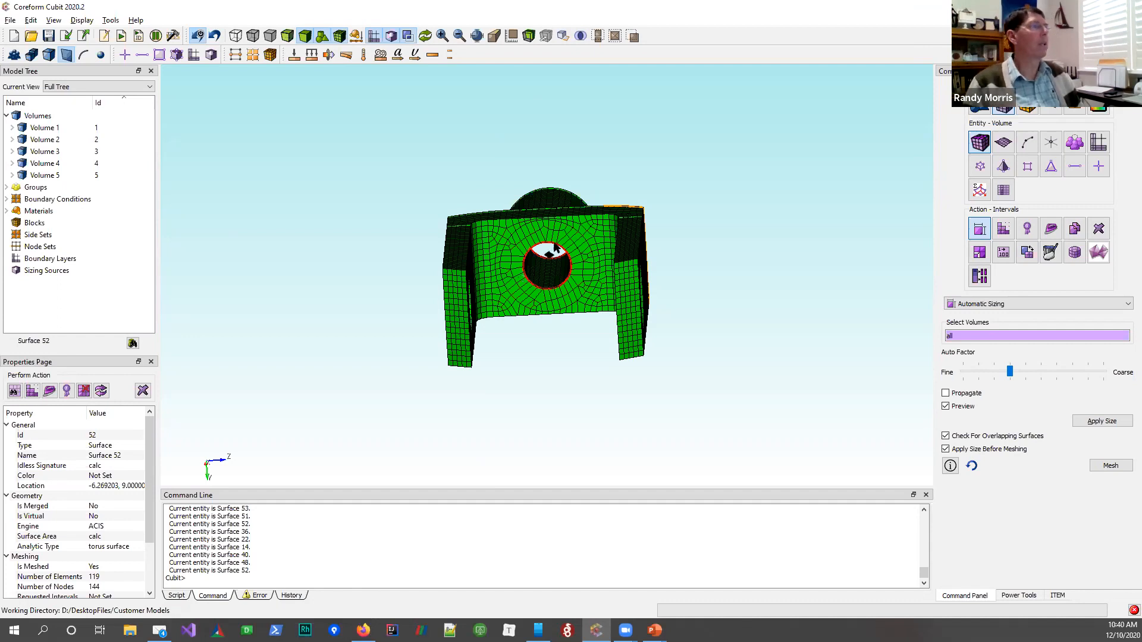
pyautogui.moveTo(553, 246); pyautogui.dragTo(572, 264)
pyautogui.click(705, 267)
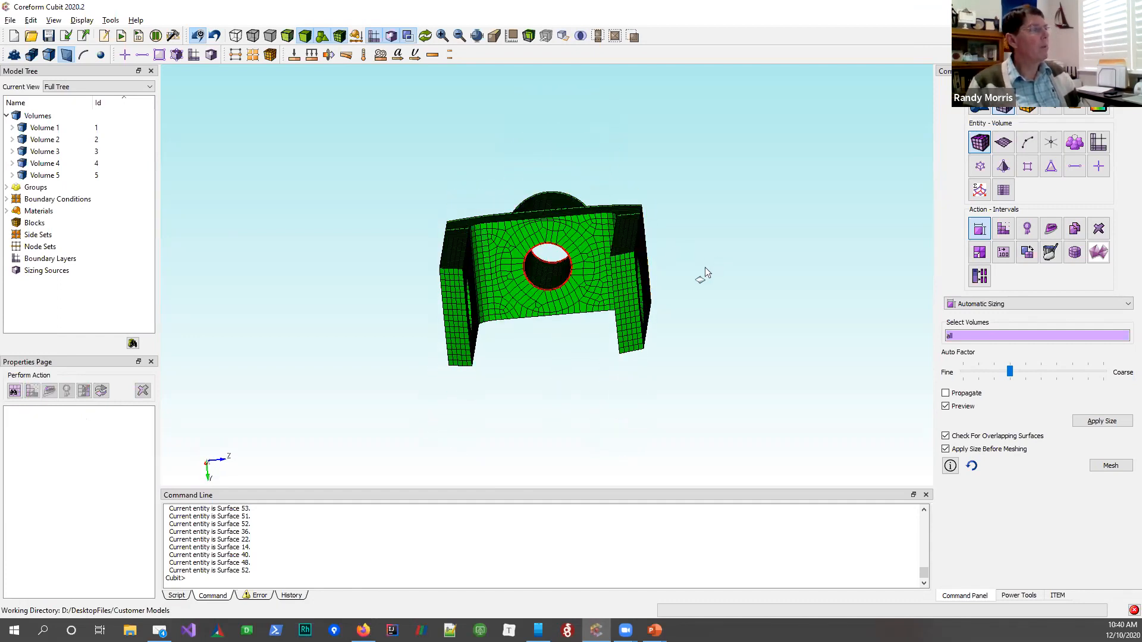
pyautogui.moveTo(589, 221); pyautogui.dragTo(578, 242)
pyautogui.scroll(2, 580, 233)
pyautogui.scroll(-1, 580, 232)
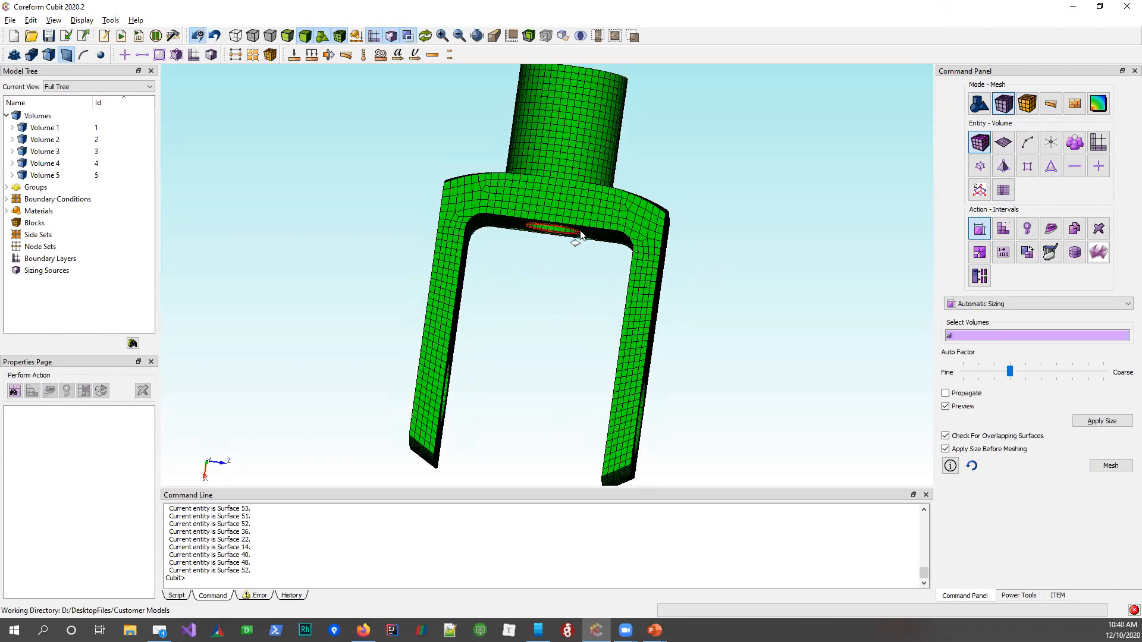
pyautogui.scroll(-3, 580, 234)
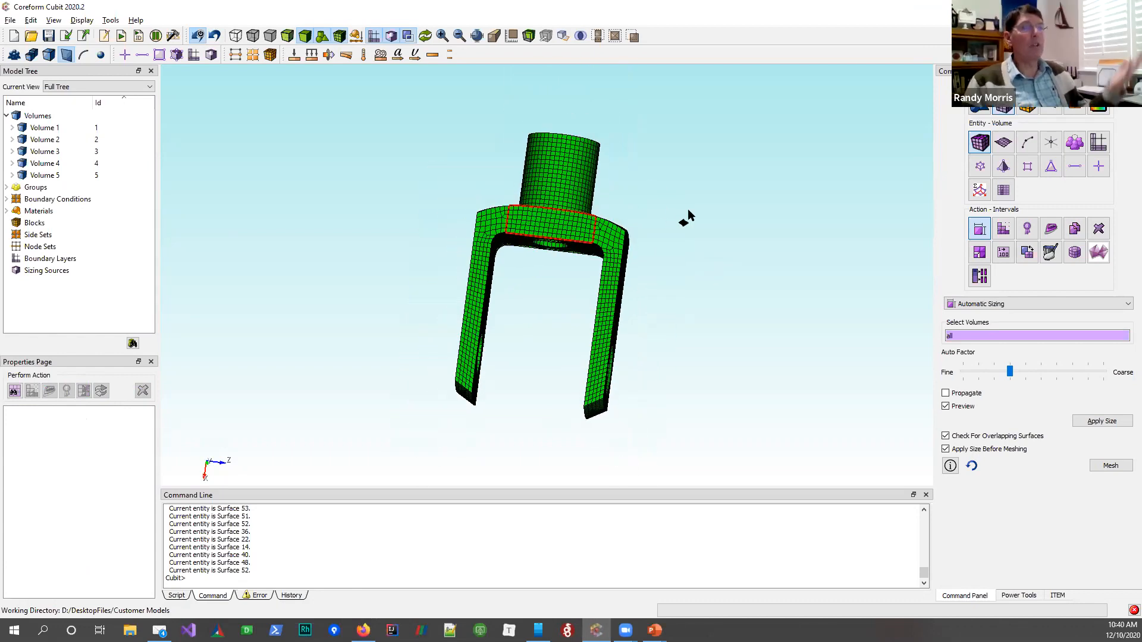
# Plot the Shape quality metric on the mesh of all volumes and inspect the elements around the arm holes
pyautogui.click(1026, 228)
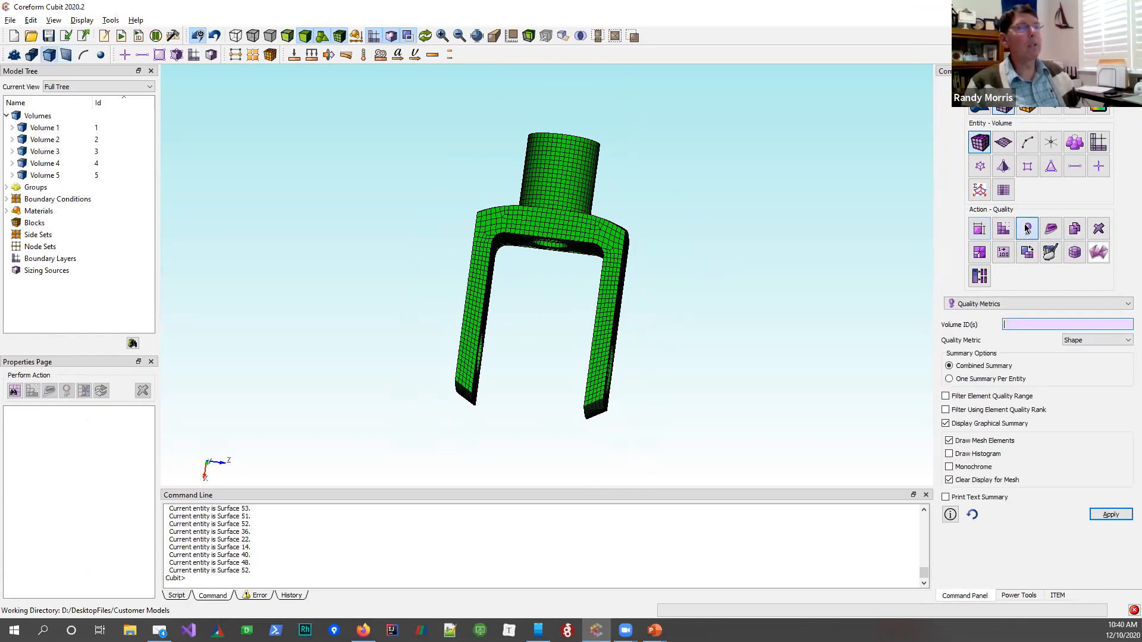
pyautogui.rightClick(1026, 327)
pyautogui.click(1059, 356)
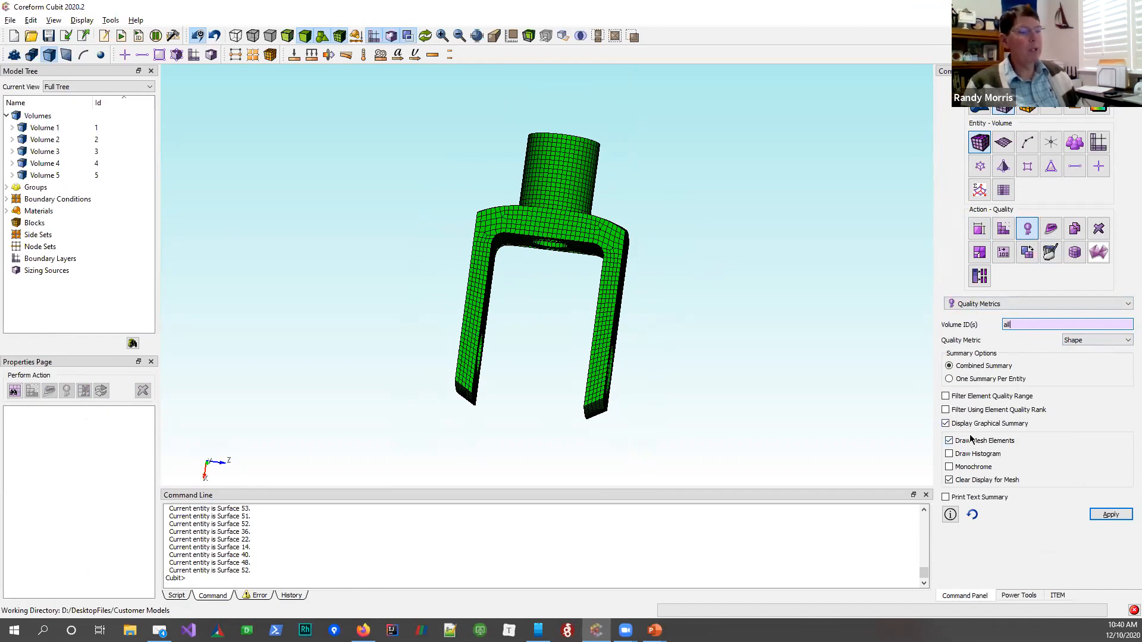
pyautogui.click(1110, 514)
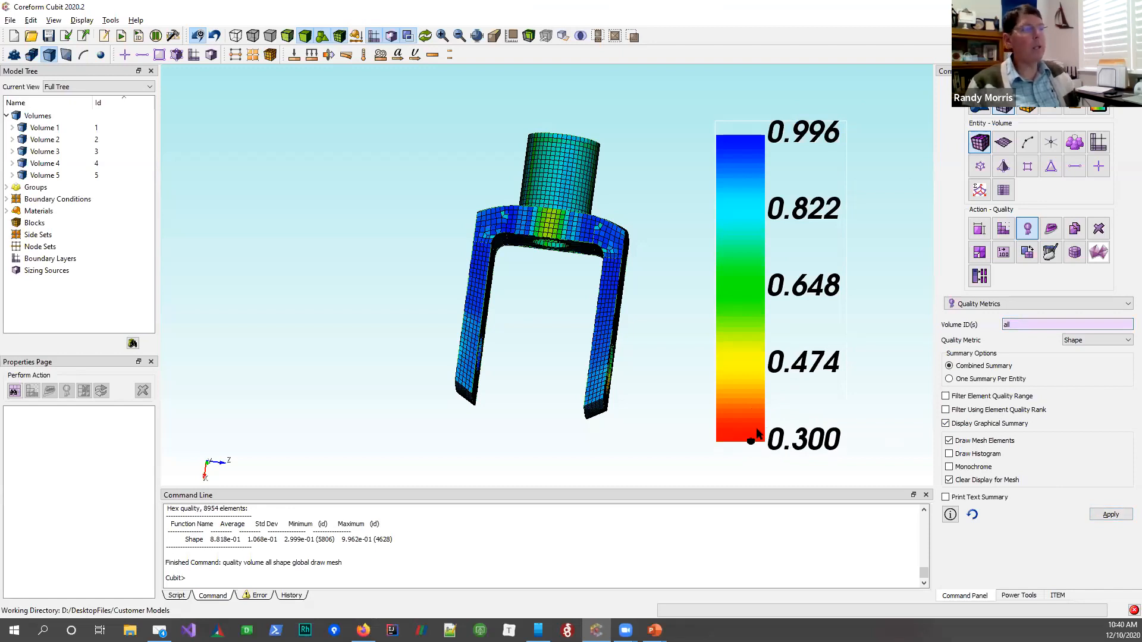
pyautogui.moveTo(604, 334); pyautogui.dragTo(467, 330, button='middle')
pyautogui.scroll(3, 553, 393)
pyautogui.scroll(1, 570, 384)
pyautogui.moveTo(581, 358); pyautogui.dragTo(593, 271, button='middle')
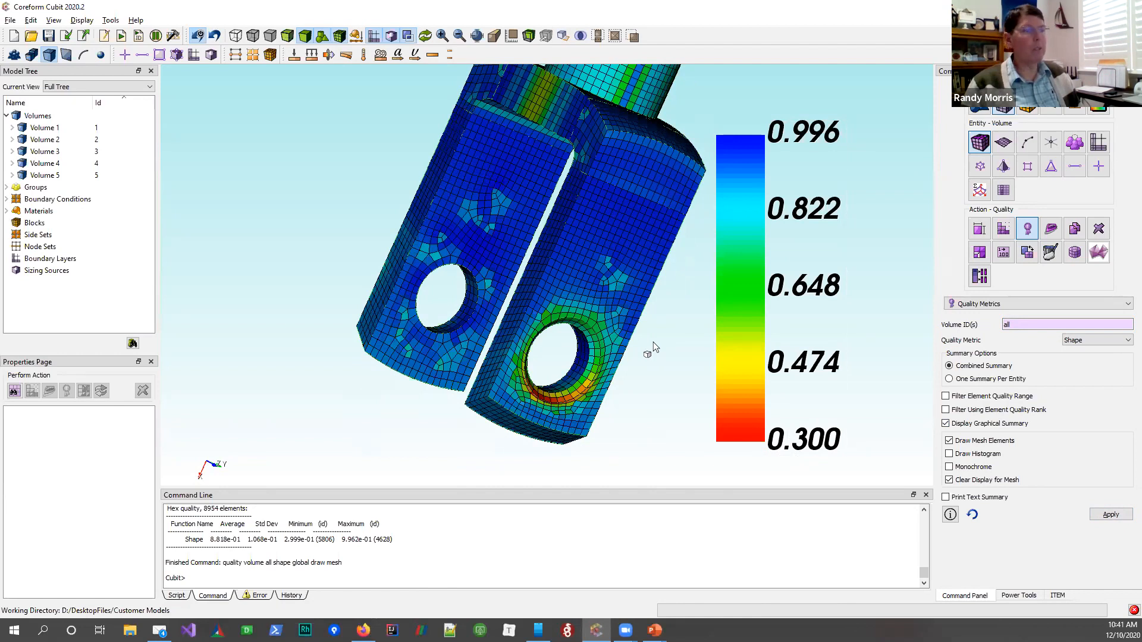
# Plot the Scaled Jacobian quality metric for all volumes and inspect its distribution across the fork
pyautogui.click(1086, 340)
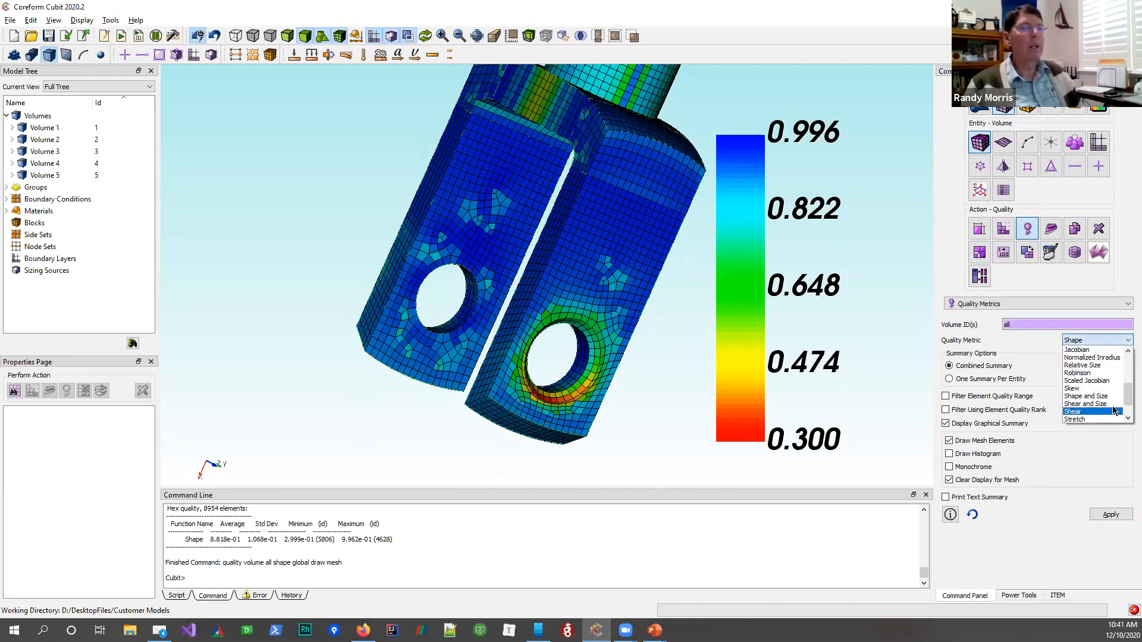
pyautogui.click(1086, 381)
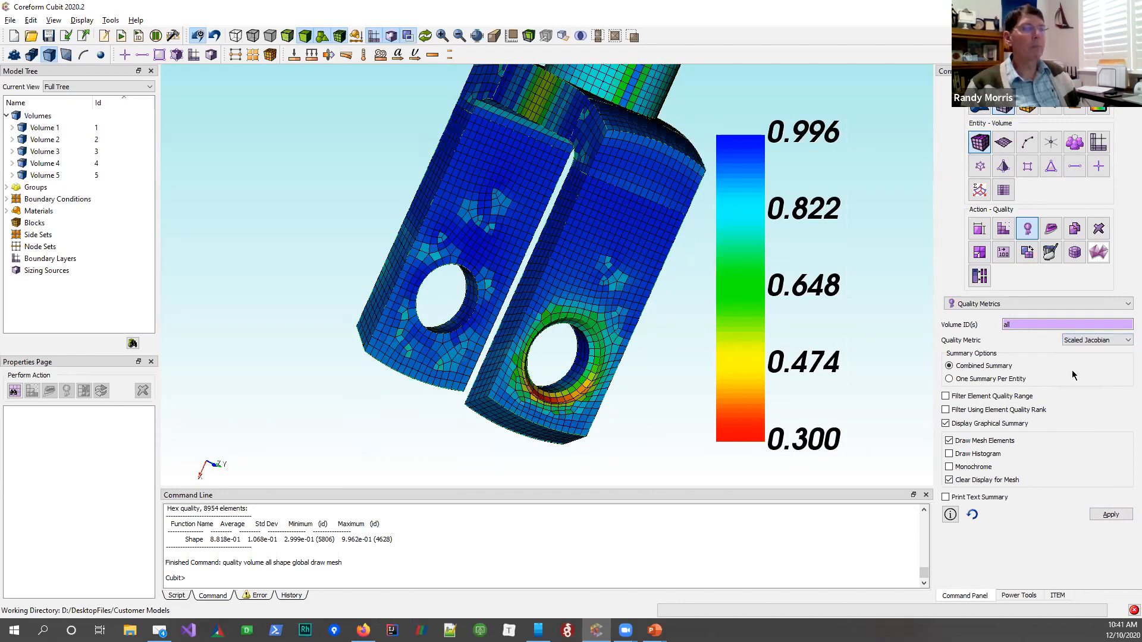
pyautogui.click(1111, 514)
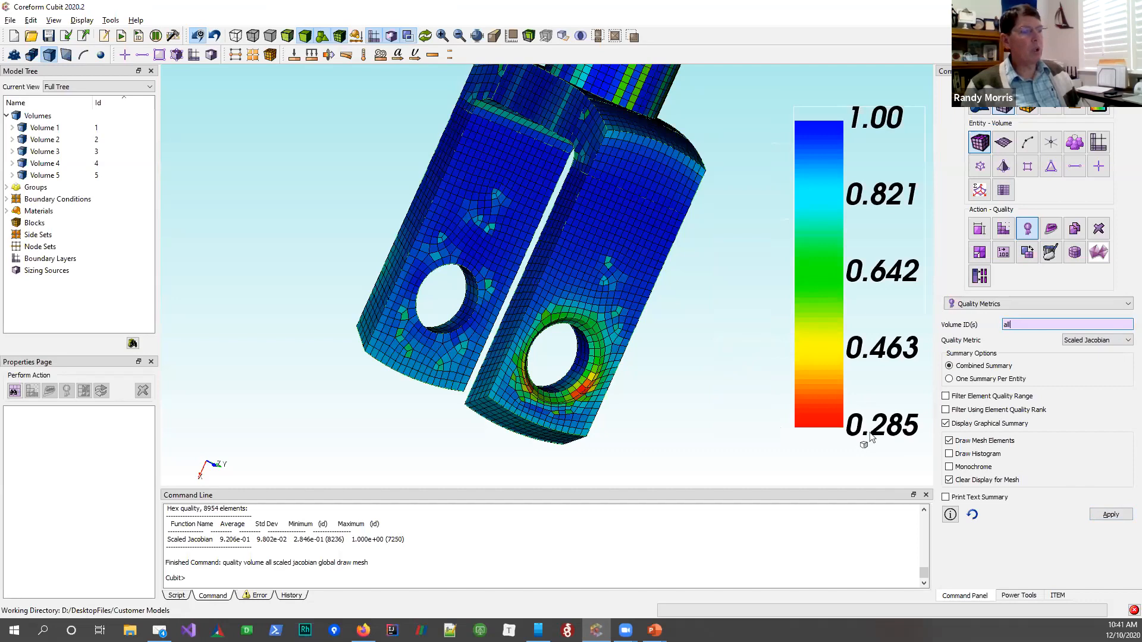
pyautogui.moveTo(620, 279); pyautogui.dragTo(578, 251)
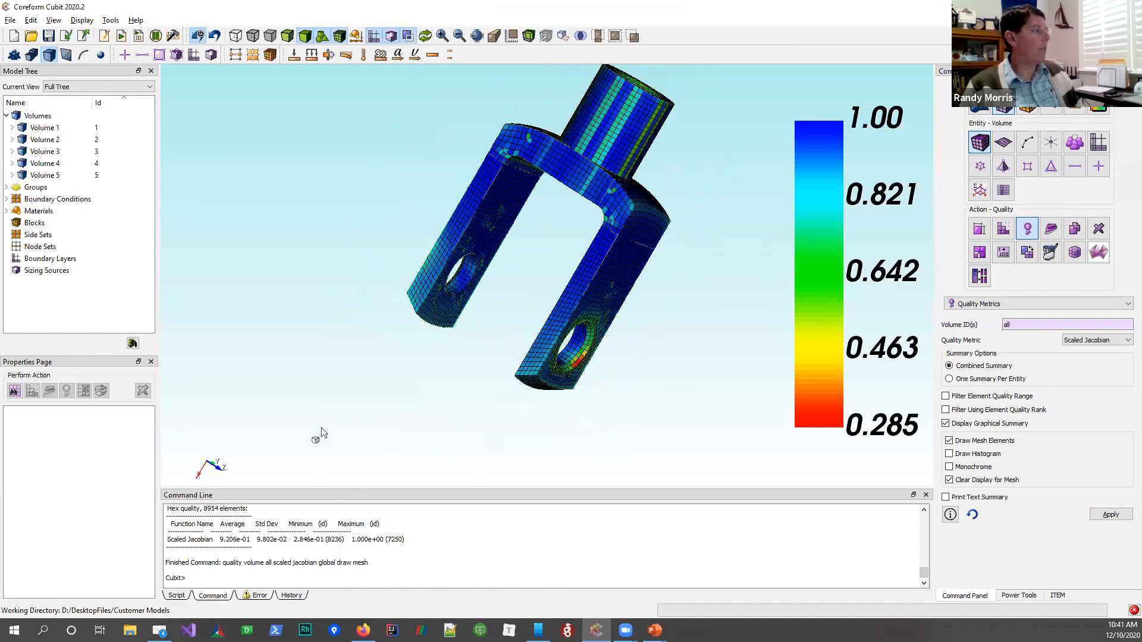
pyautogui.moveTo(501, 295); pyautogui.dragTo(636, 221)
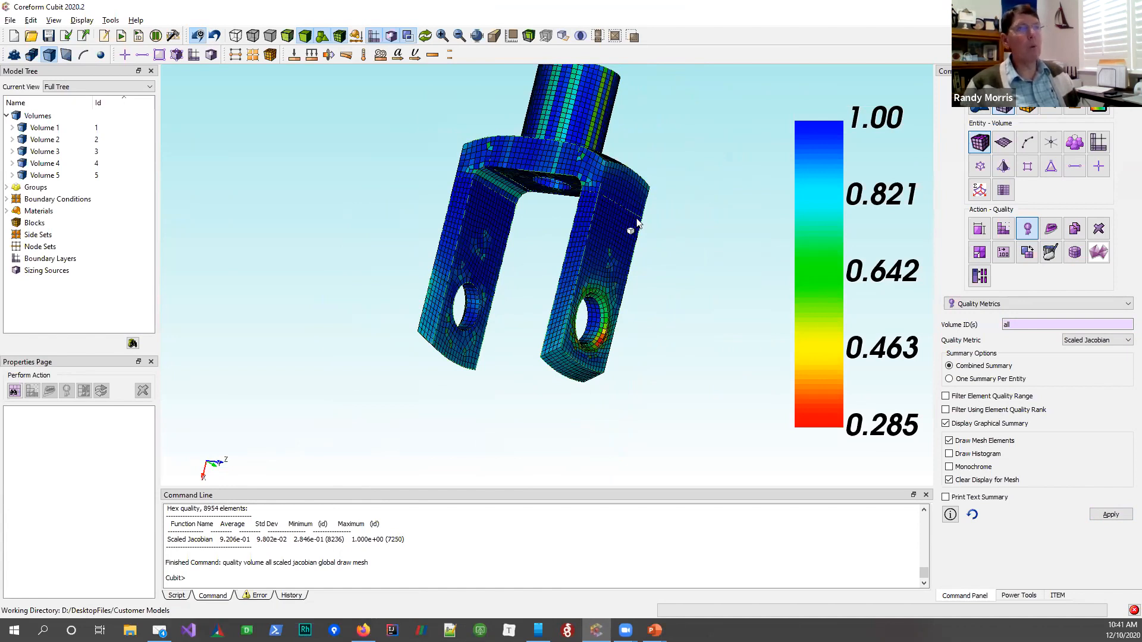
pyautogui.click(1027, 108)
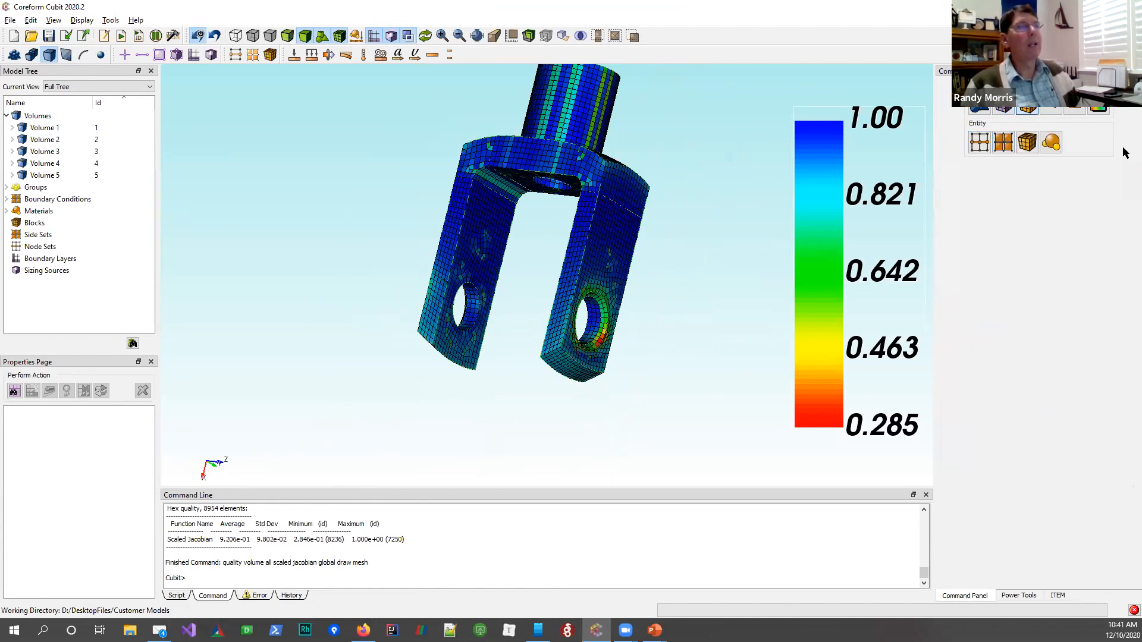
pyautogui.click(1027, 142)
pyautogui.click(987, 182)
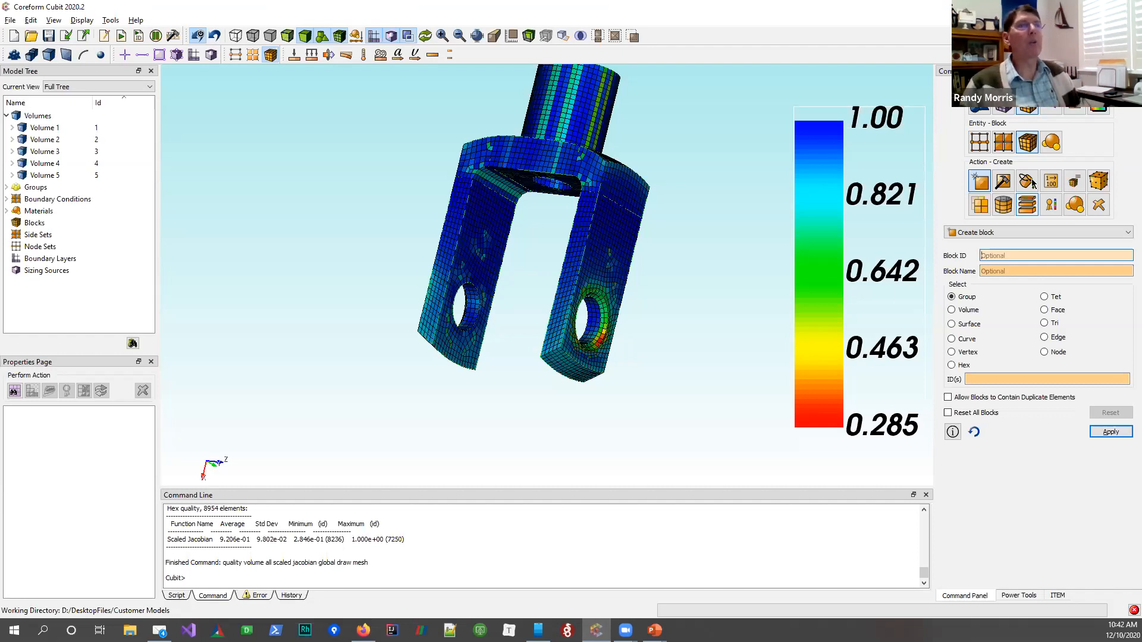
pyautogui.click(1051, 110)
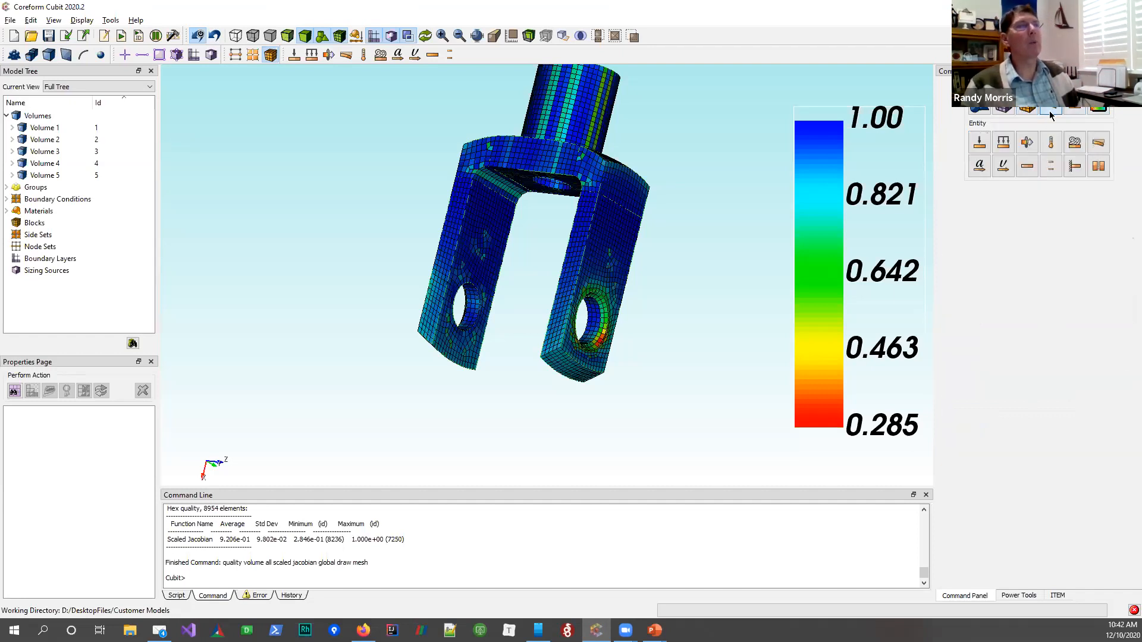
pyautogui.click(984, 145)
pyautogui.click(1051, 144)
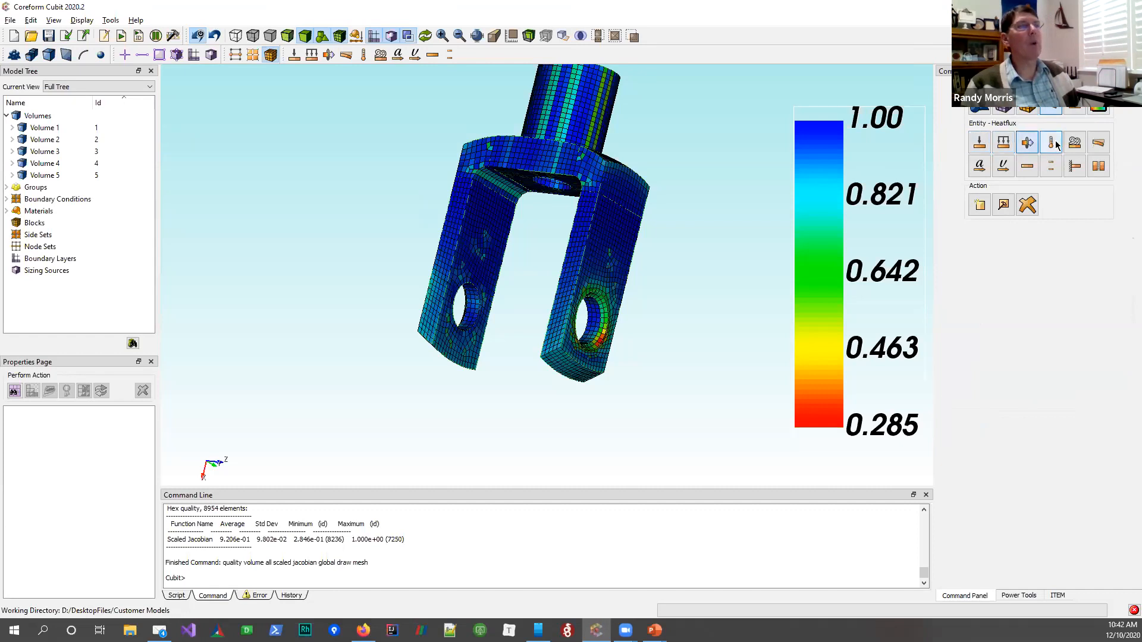
pyautogui.click(1073, 111)
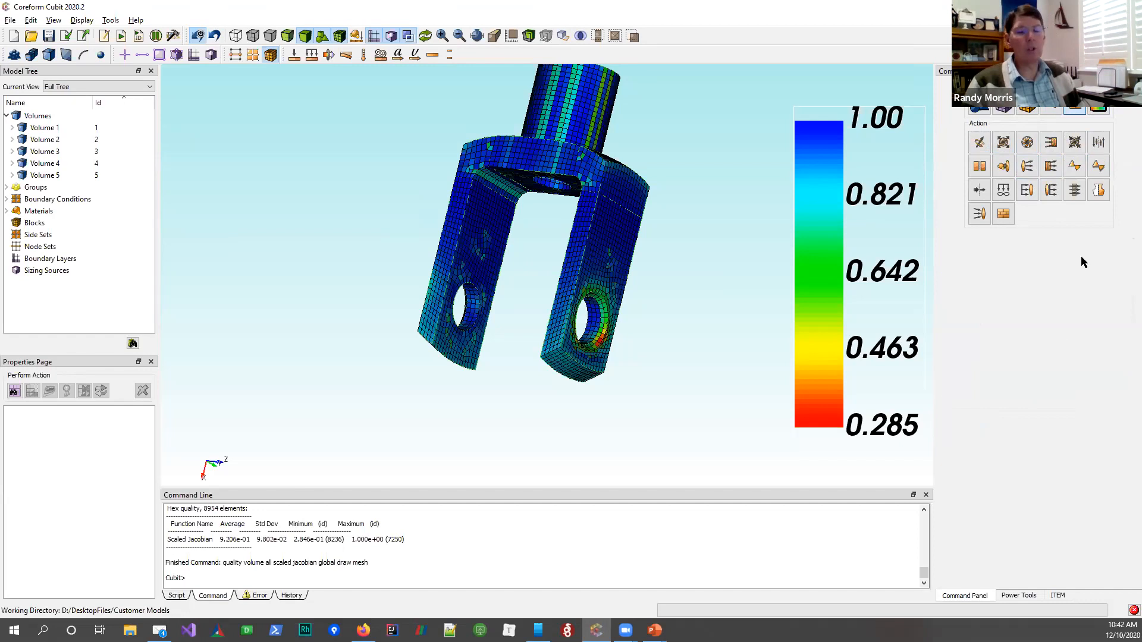
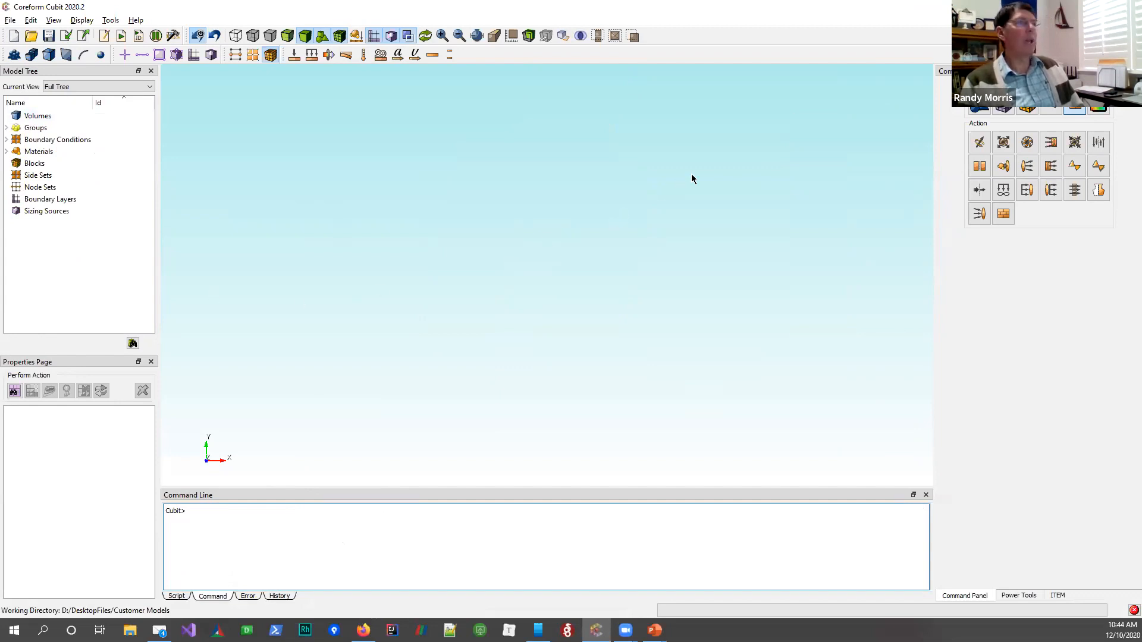
pyautogui.click(979, 110)
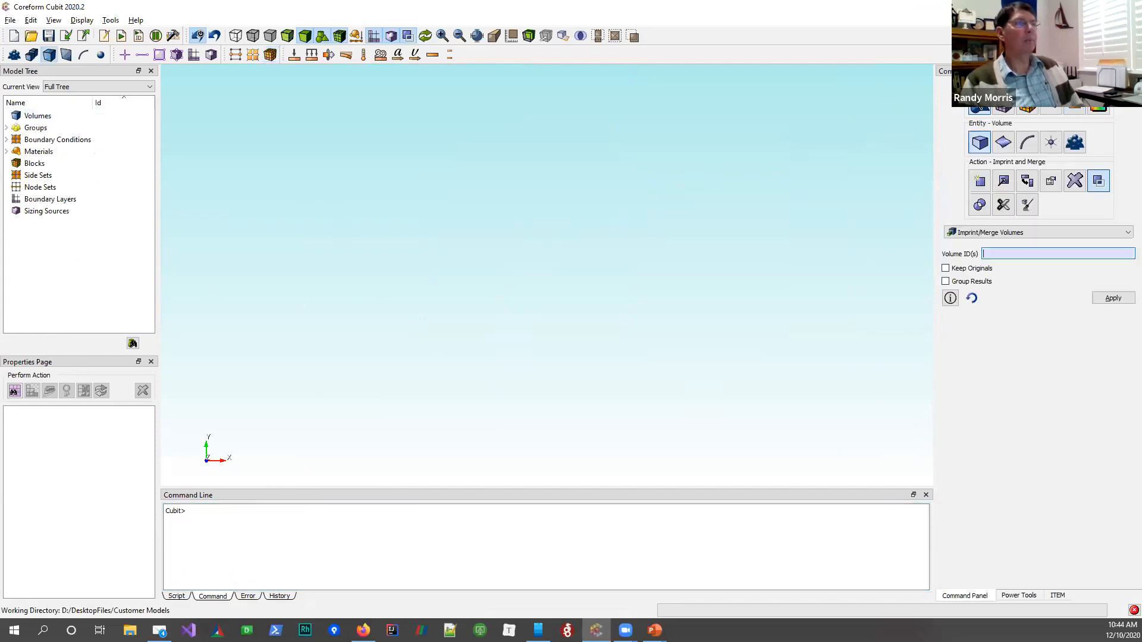
pyautogui.click(981, 112)
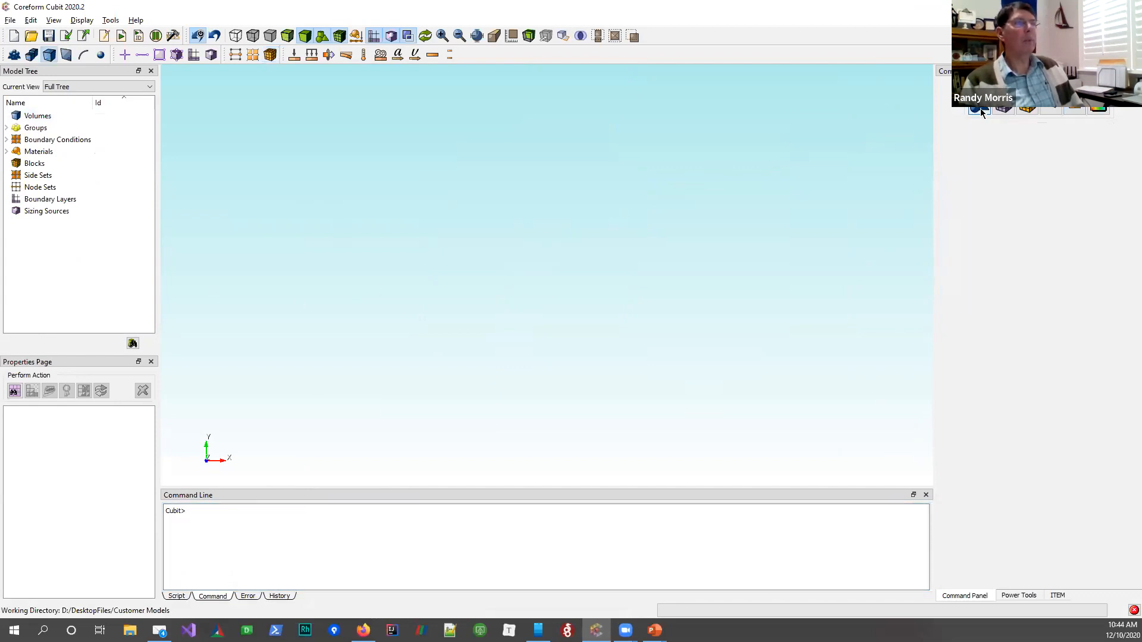
# Import the ACIS model knuckle.sat through the ITEM wizard with the default import options and finish the geometry stage
pyautogui.click(1058, 595)
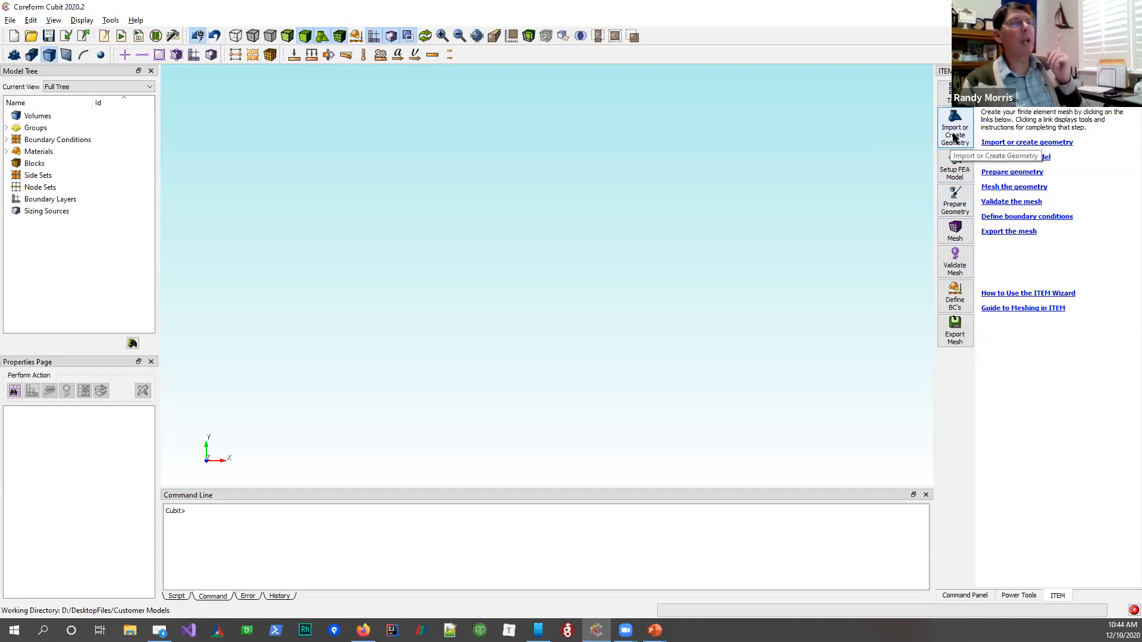
pyautogui.click(1036, 145)
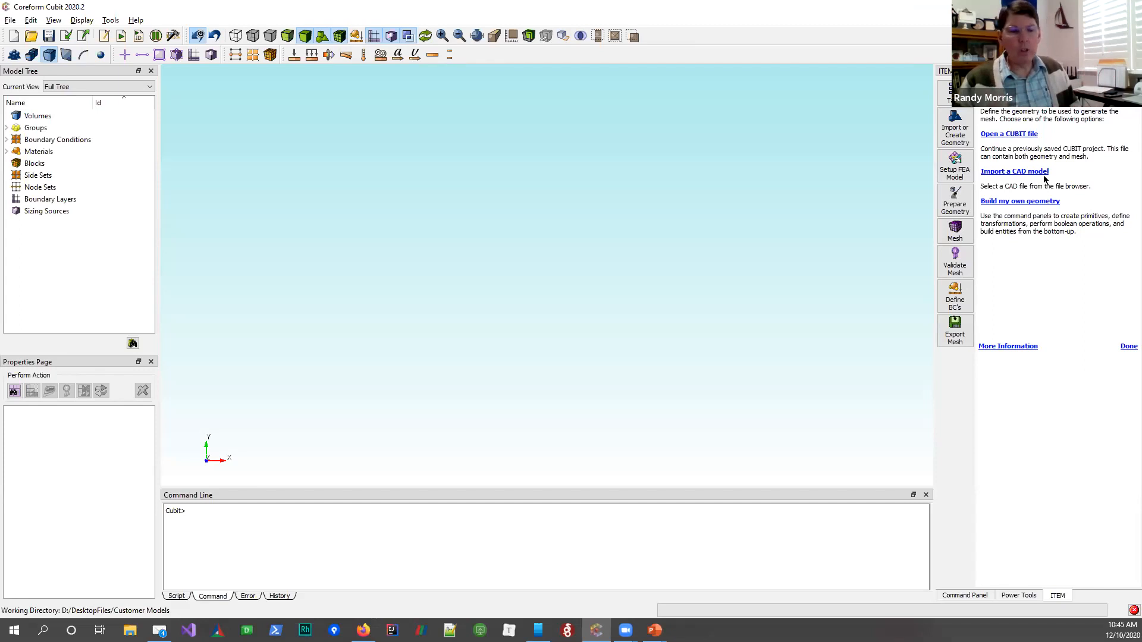
pyautogui.click(1025, 172)
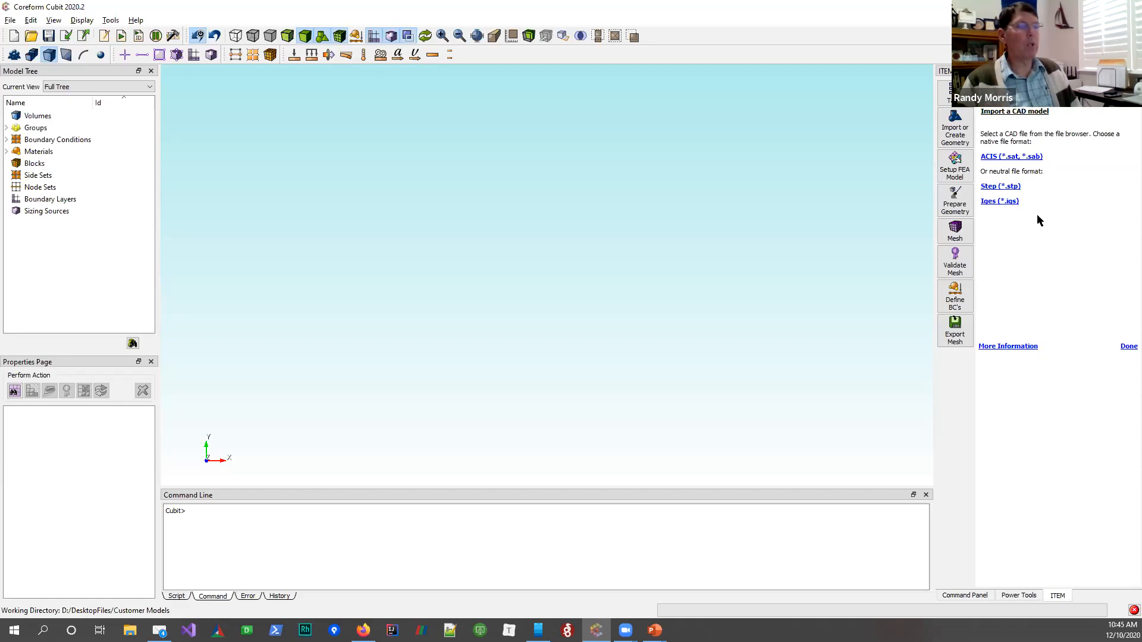
pyautogui.click(1009, 158)
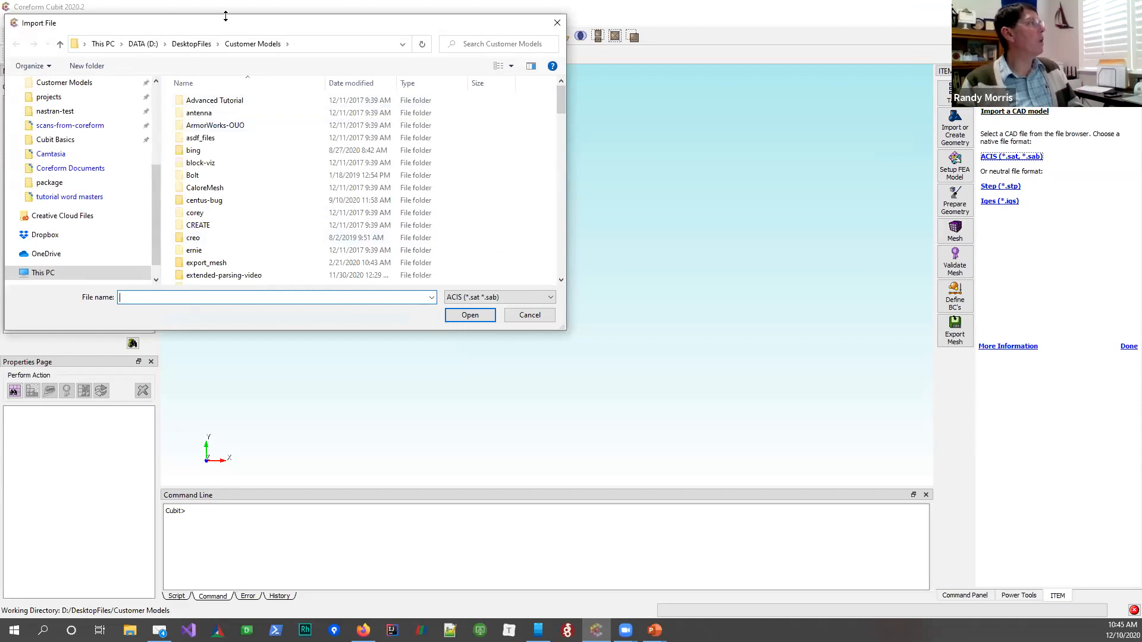
pyautogui.moveTo(229, 23); pyautogui.dragTo(435, 71)
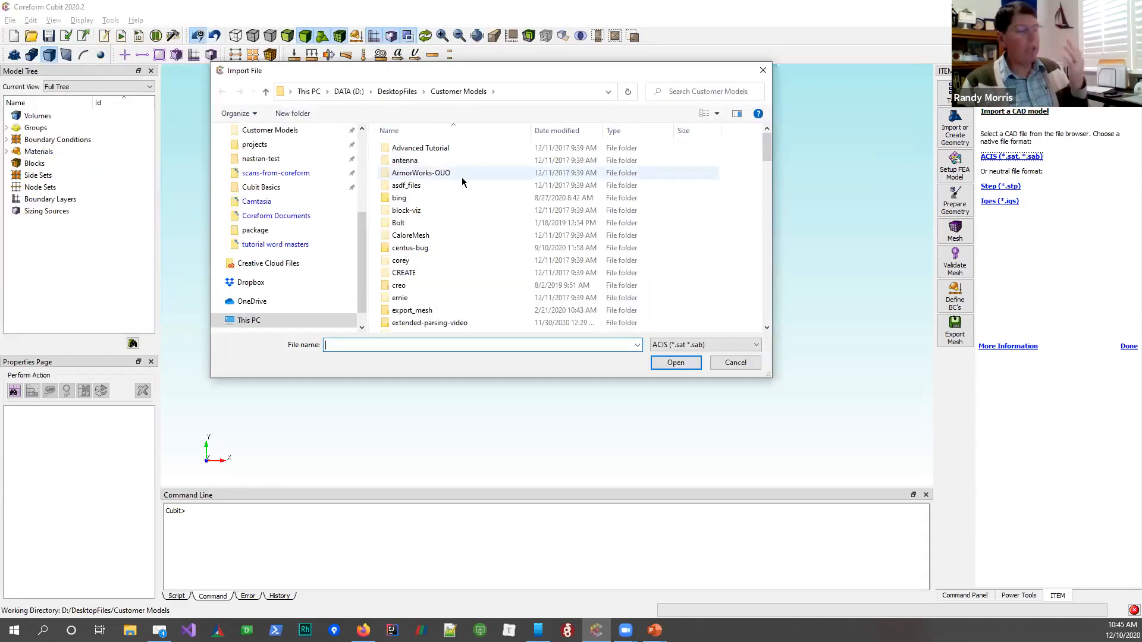
pyautogui.scroll(-15, 464, 183)
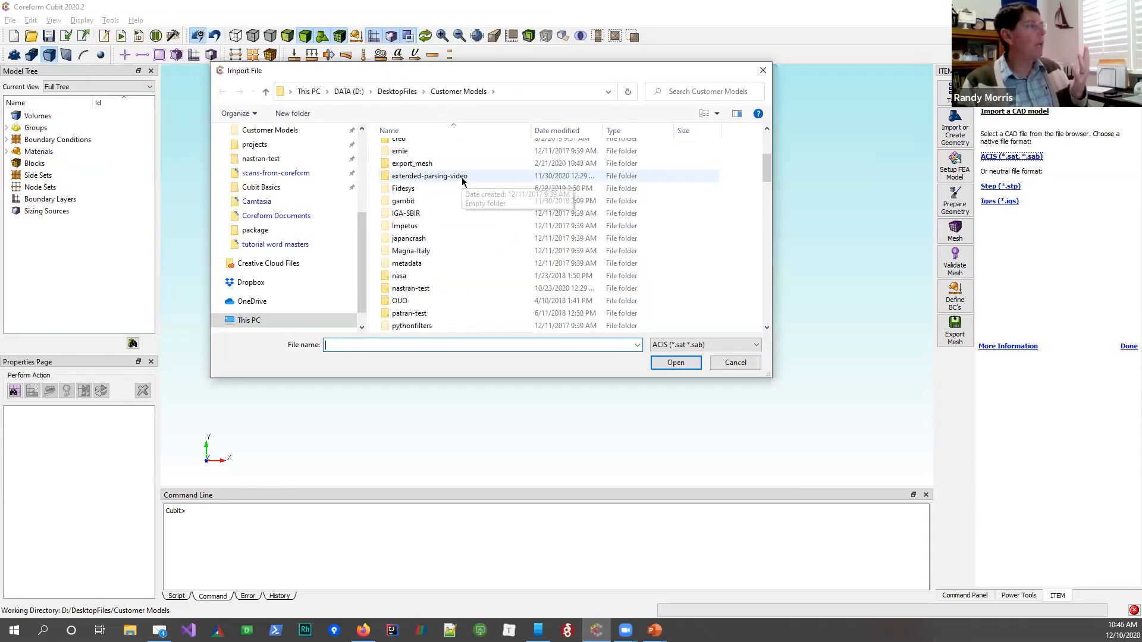
pyautogui.scroll(-1, 476, 229)
pyautogui.click(417, 313)
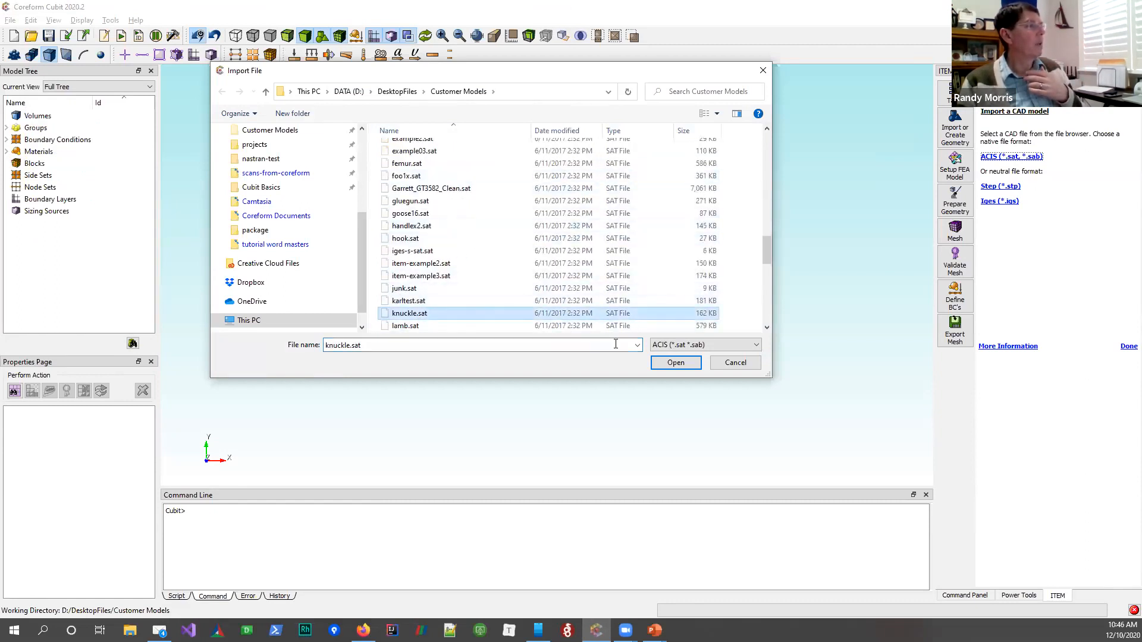
pyautogui.click(675, 363)
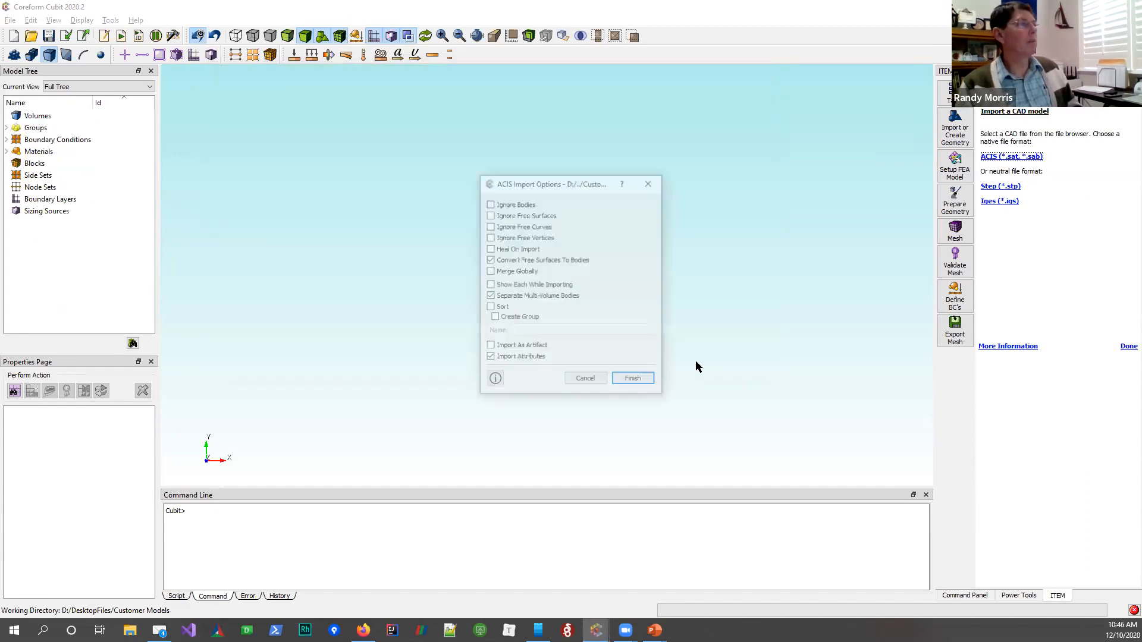
pyautogui.click(632, 377)
pyautogui.moveTo(444, 286); pyautogui.dragTo(600, 215, button='middle')
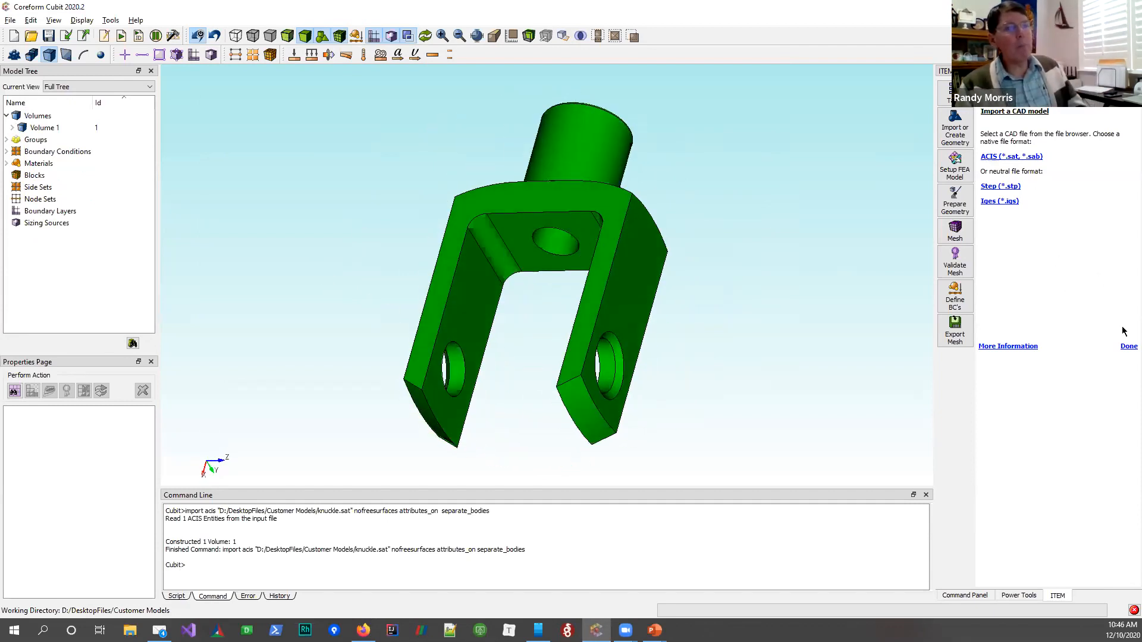
pyautogui.click(1128, 347)
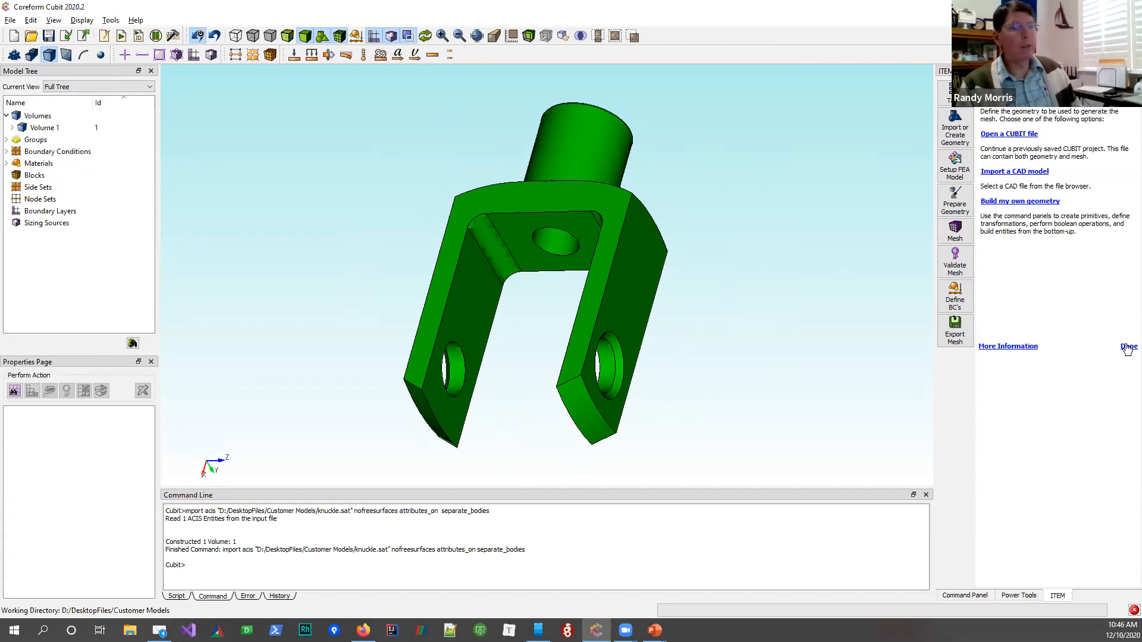
pyautogui.click(1128, 347)
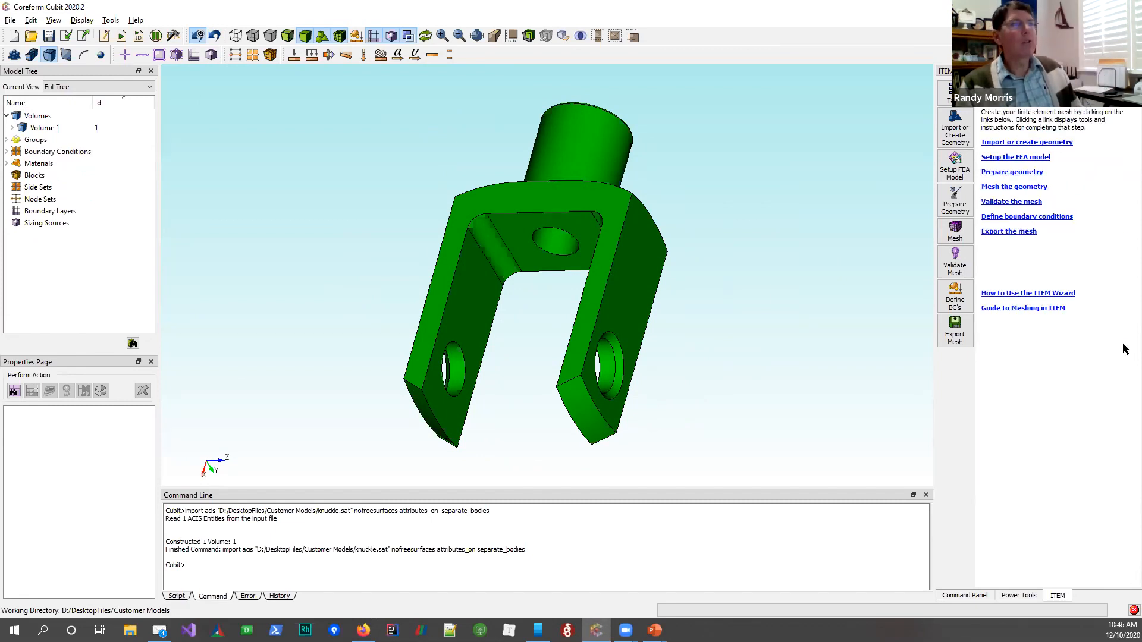
# Set up the FEA model for all volumes with hexahedral elements and refine the target mesh size to 1.44314 using the mesh density control
pyautogui.click(1024, 158)
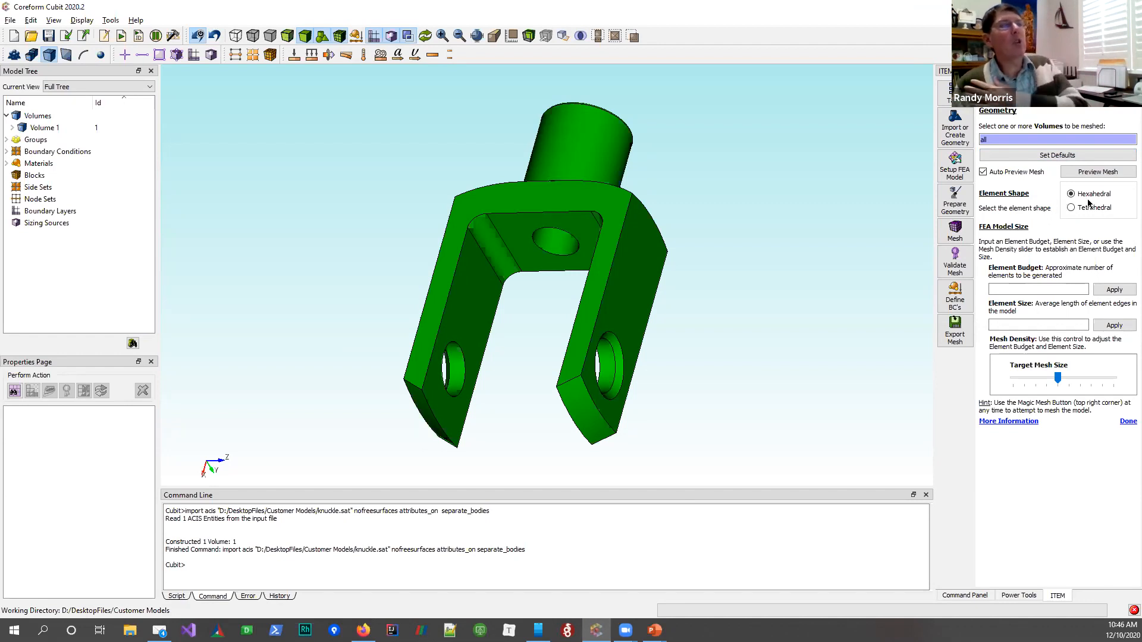
pyautogui.click(1058, 380)
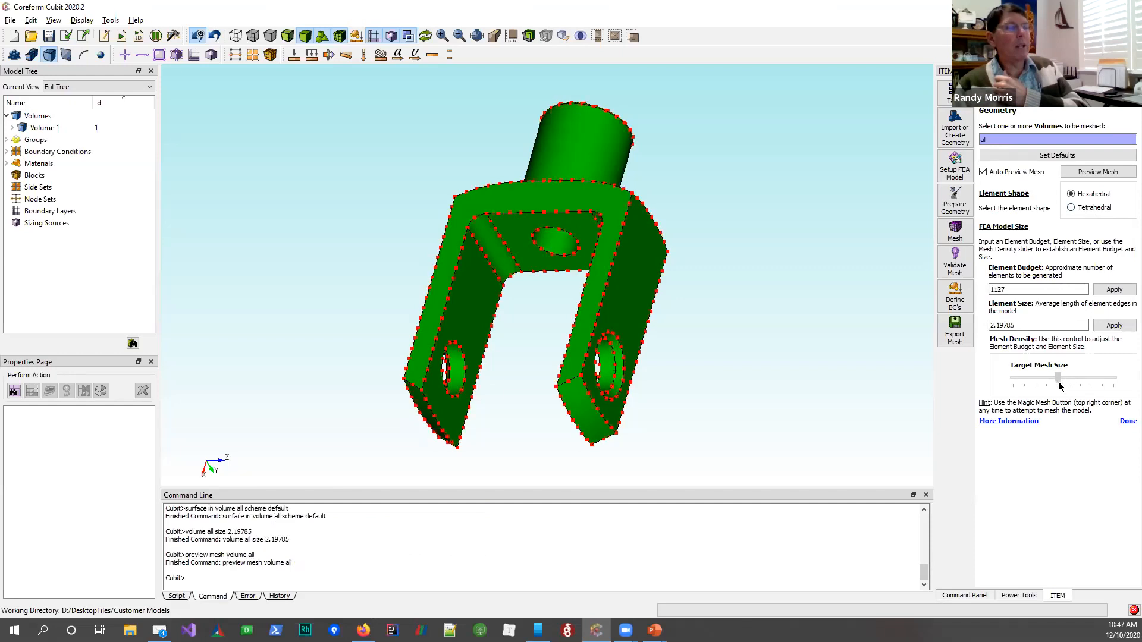
pyautogui.moveTo(1060, 387); pyautogui.dragTo(1043, 389)
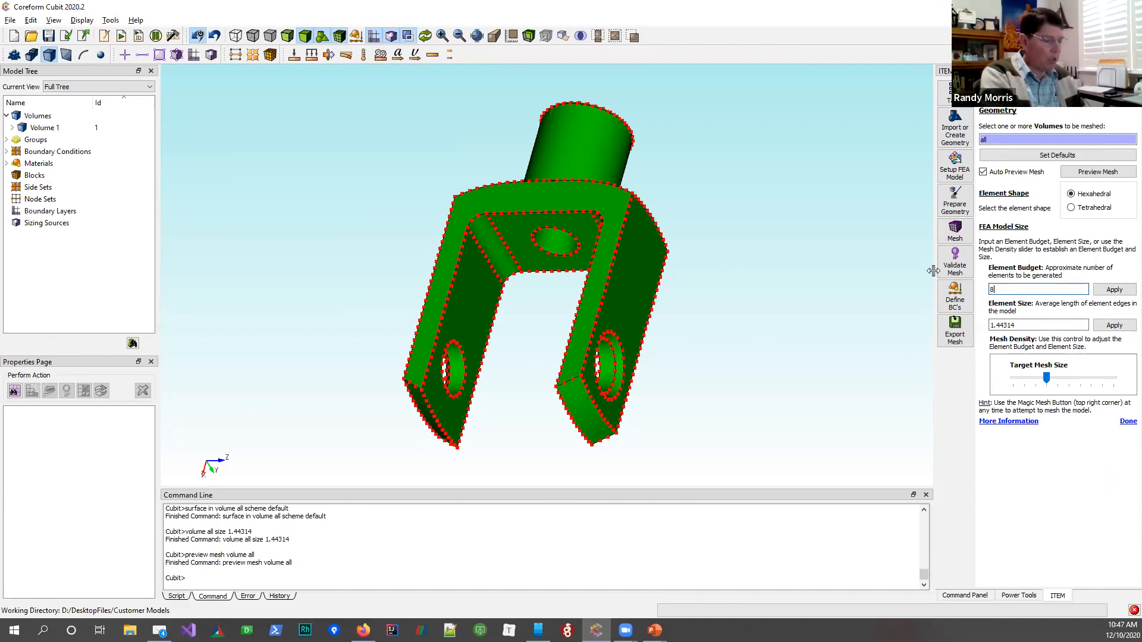
# Apply an element budget of 8000 and inspect the previewed mesh intervals on the fork
pyautogui.click(1114, 290)
pyautogui.moveTo(622, 248); pyautogui.dragTo(678, 289)
pyautogui.click(991, 289)
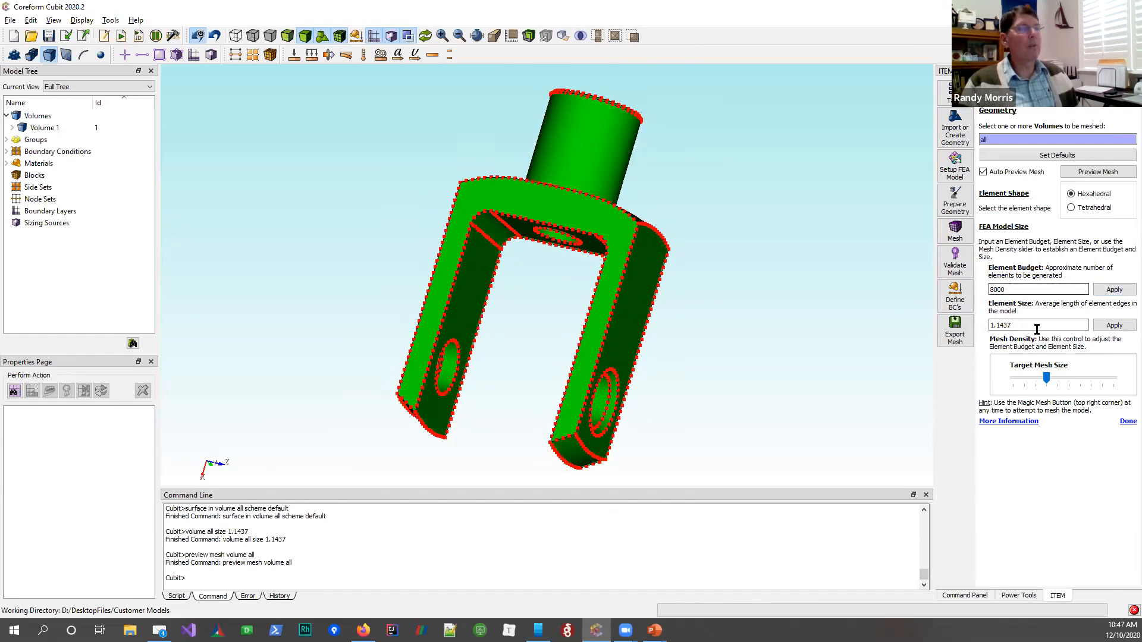
# Clear the element budget, return the element size to 1.44314 with the mesh density control, and finish the FEA model setup
pyautogui.doubleClick(1016, 290)
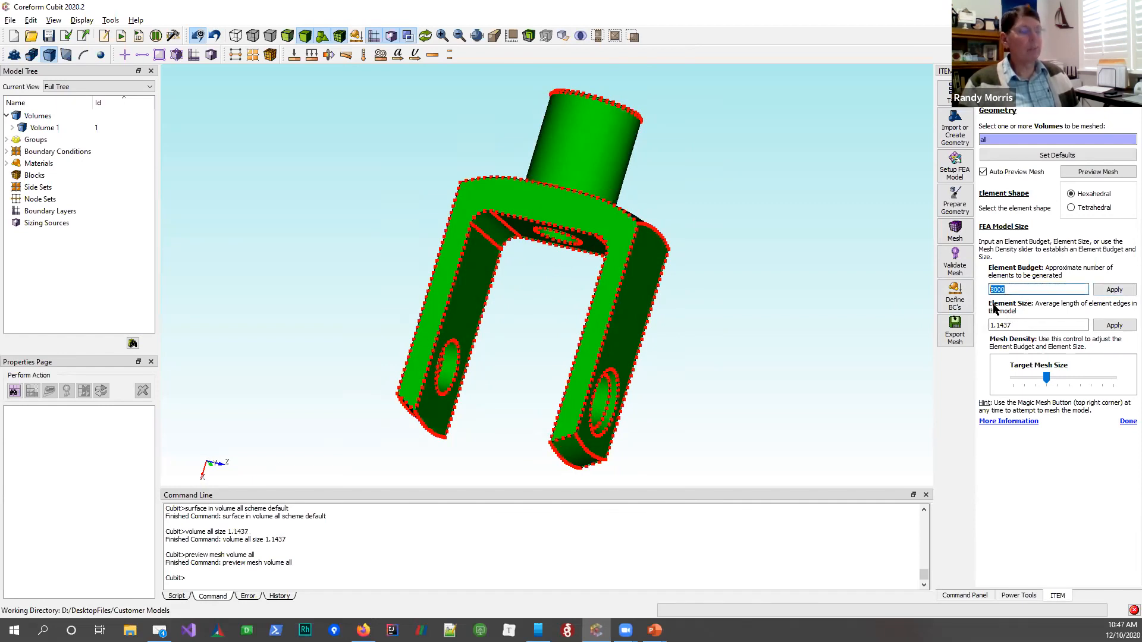
pyautogui.press('BackSpace')
pyautogui.moveTo(1046, 377); pyautogui.dragTo(1046, 379)
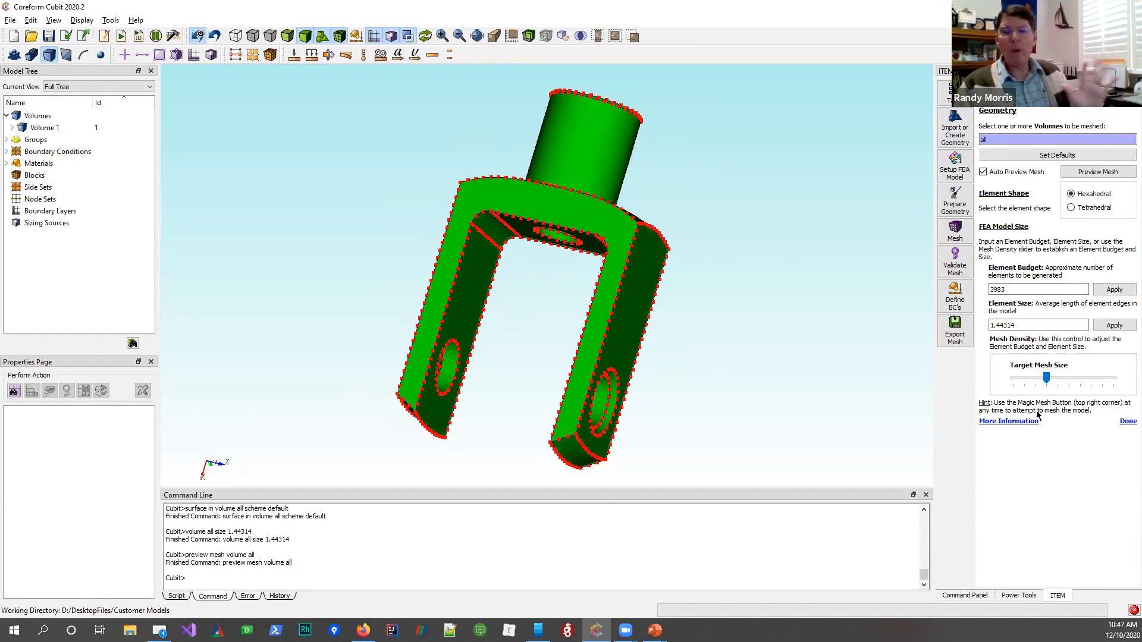
pyautogui.click(1127, 423)
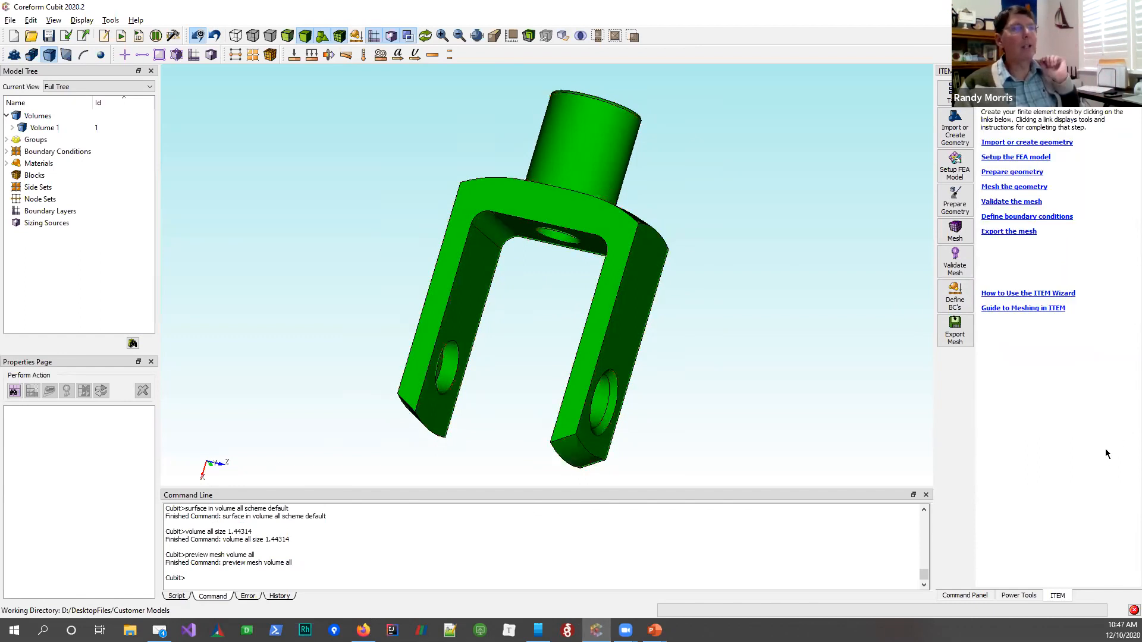
# Run the geometry preparation diagnostics with the invalid topology, small features, connect volumes and meshable topology checks enabled
pyautogui.click(955, 202)
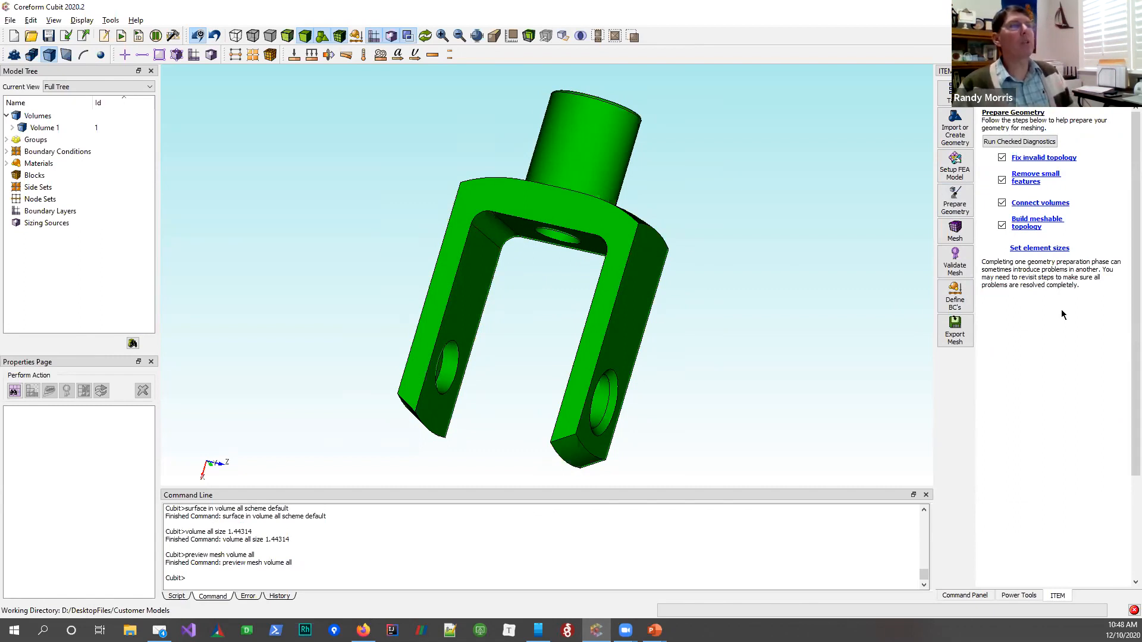
pyautogui.click(1003, 158)
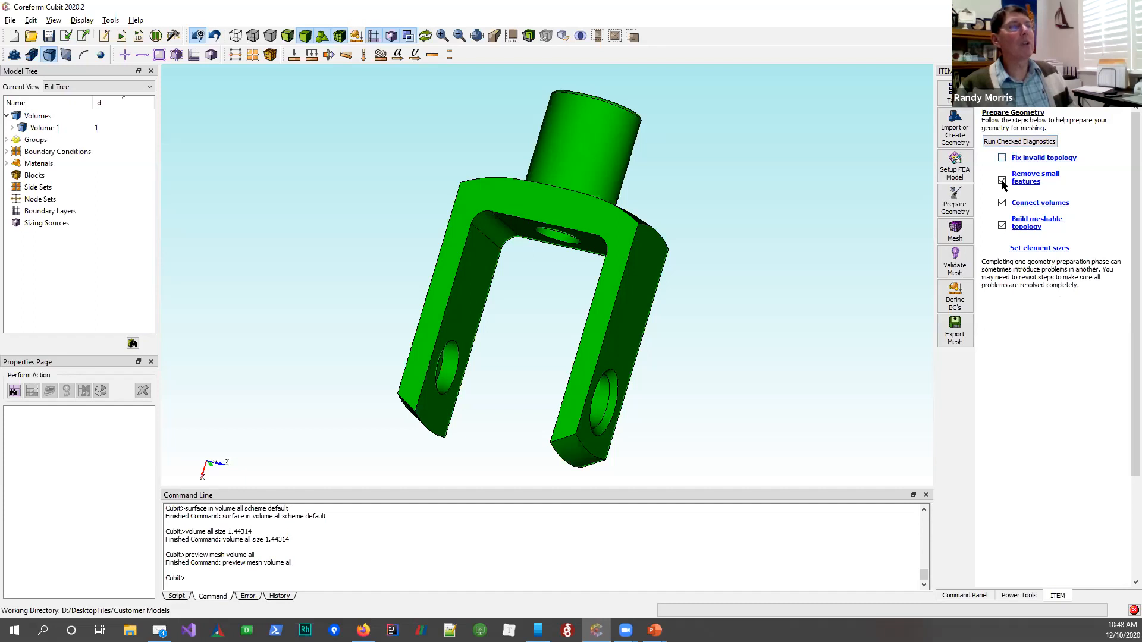
pyautogui.click(1002, 226)
pyautogui.click(1019, 141)
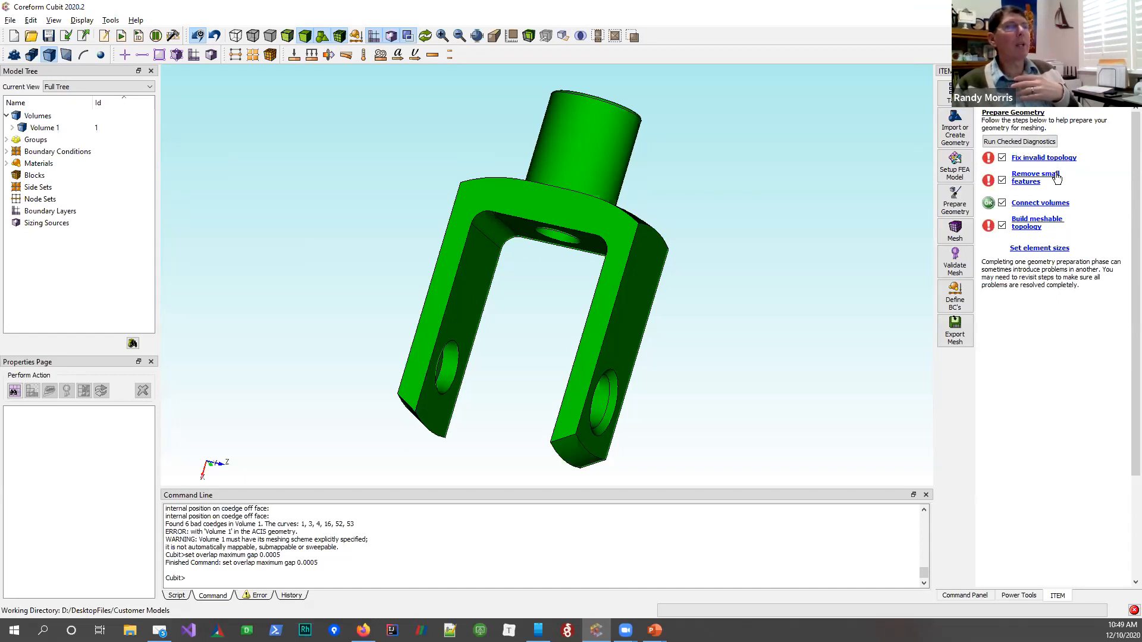
# Automatically repair the invalid curves in all volumes and finish the invalid topology stage
pyautogui.click(1060, 159)
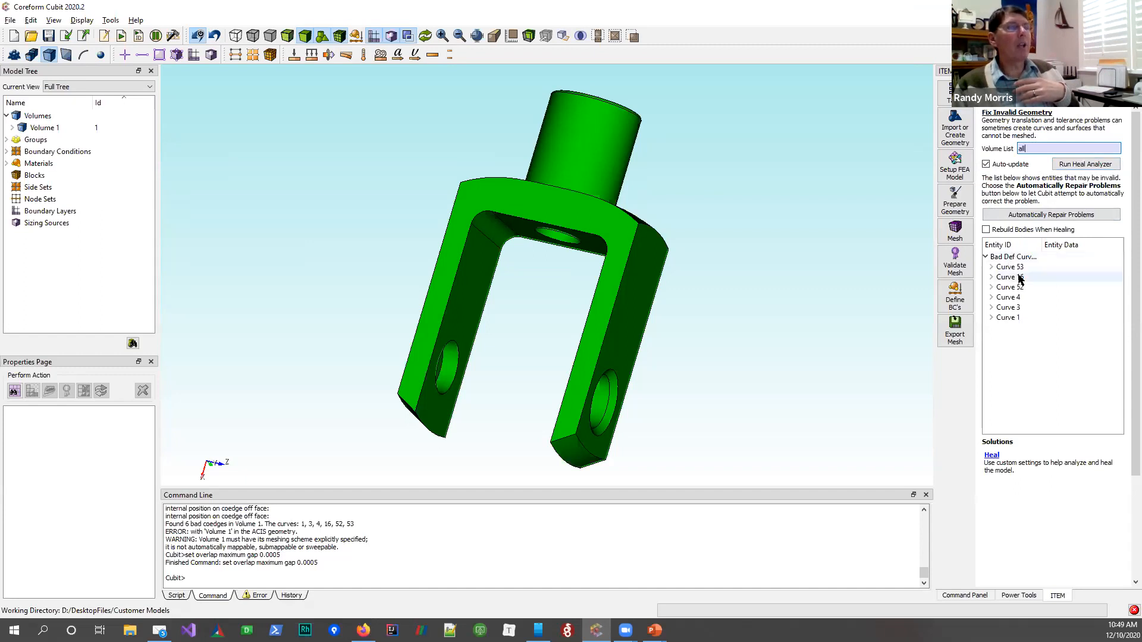
pyautogui.moveTo(1040, 245); pyautogui.dragTo(1060, 245)
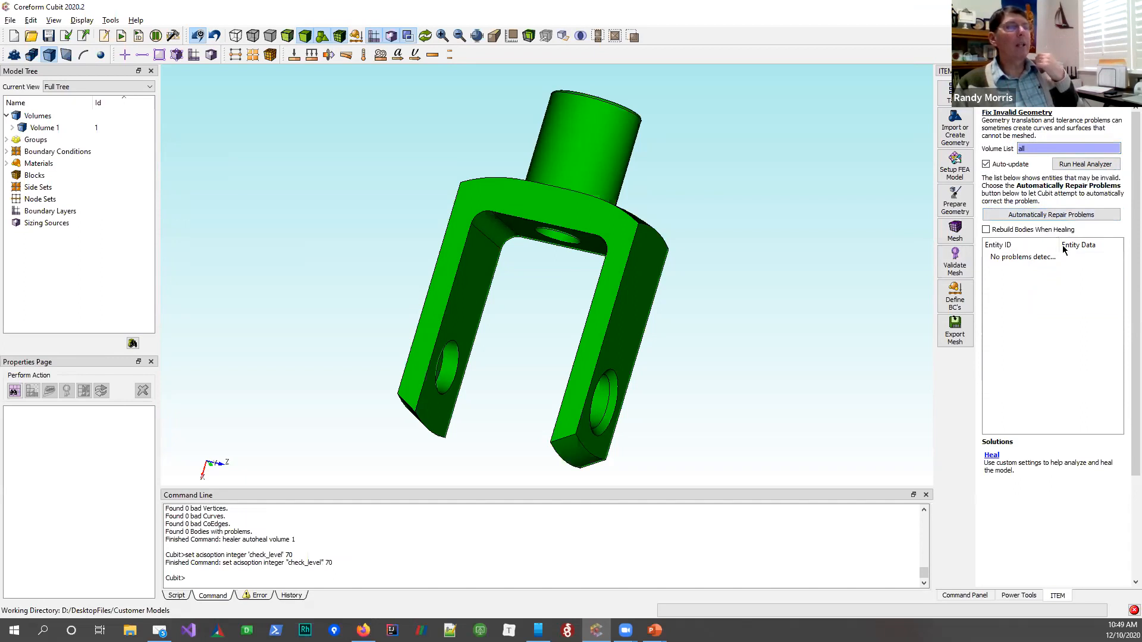
pyautogui.doubleClick(1059, 245)
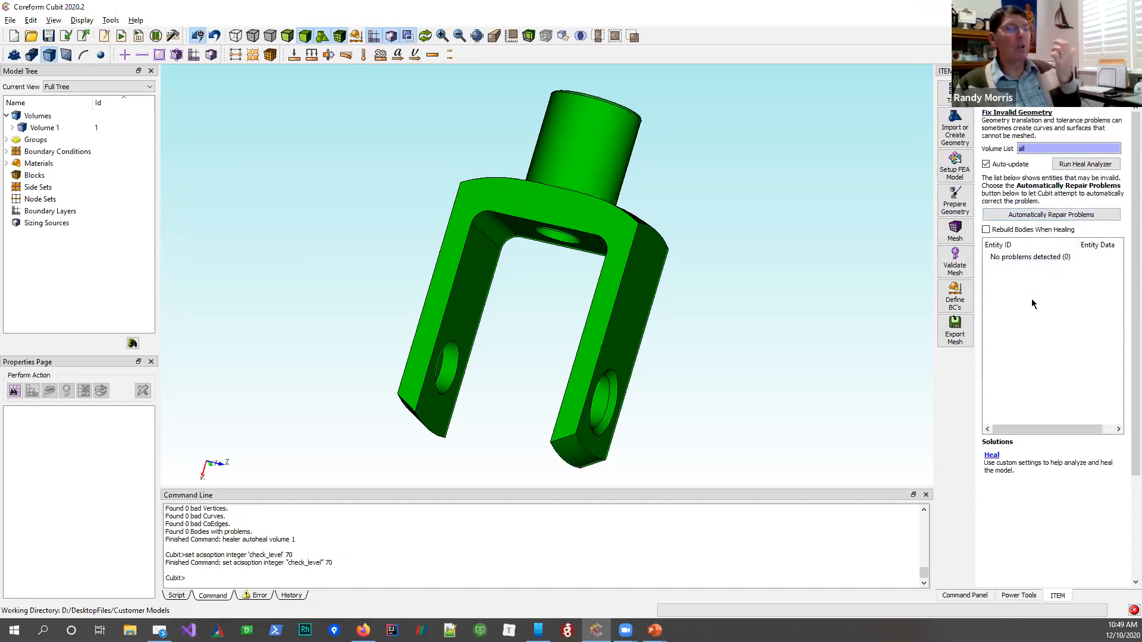
pyautogui.scroll(-5, 1123, 450)
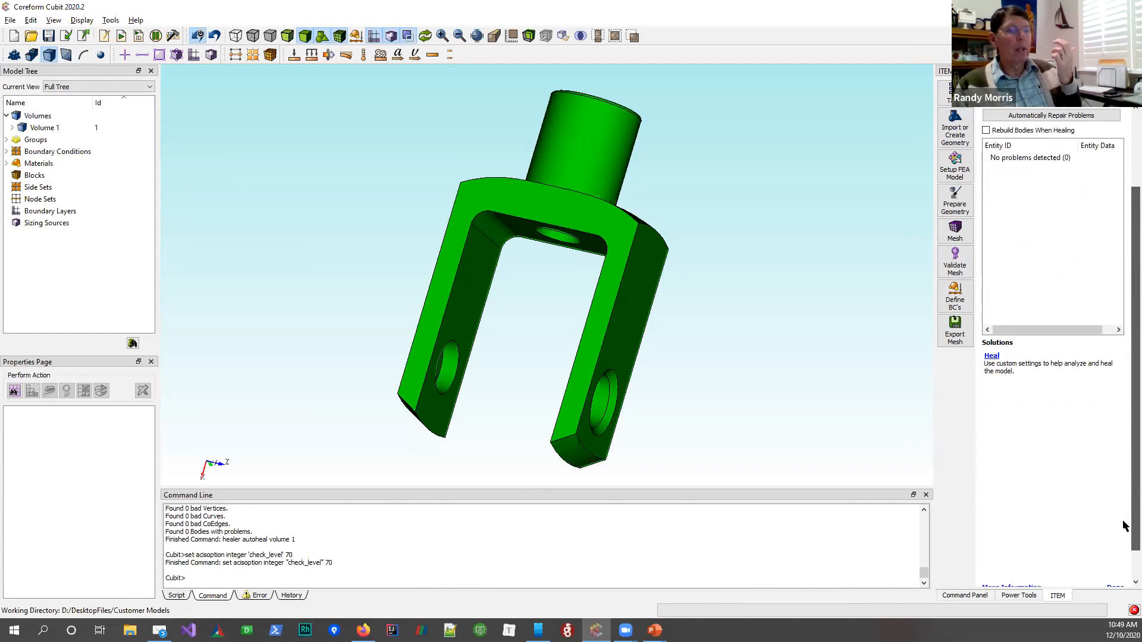
pyautogui.click(1115, 556)
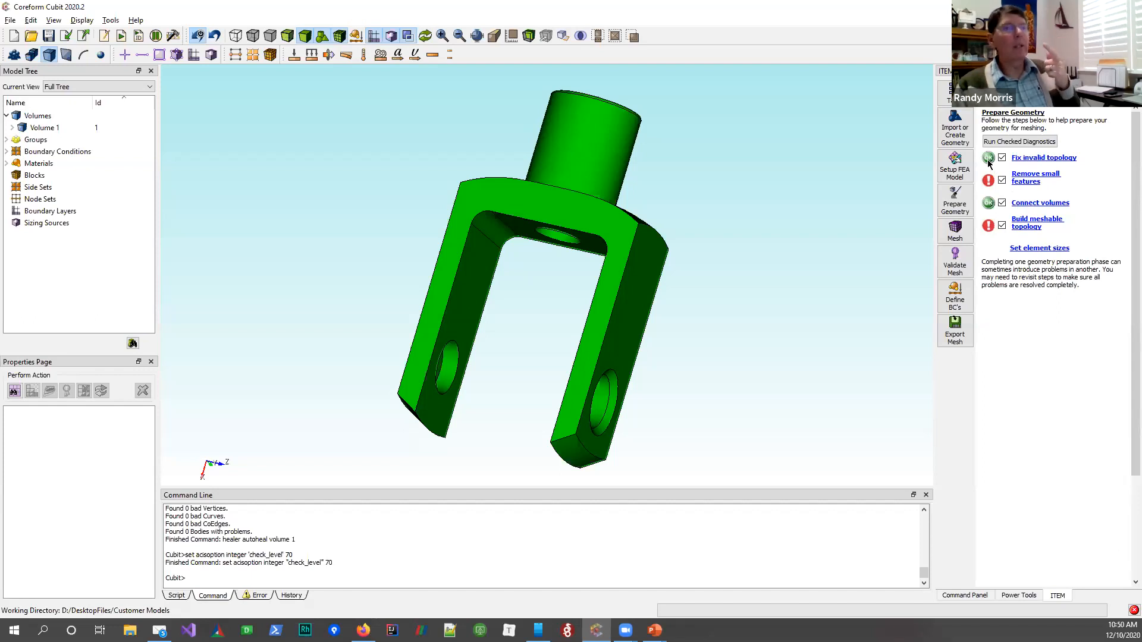
# Detect small features in all volumes using a small curve length of 1
pyautogui.click(1030, 182)
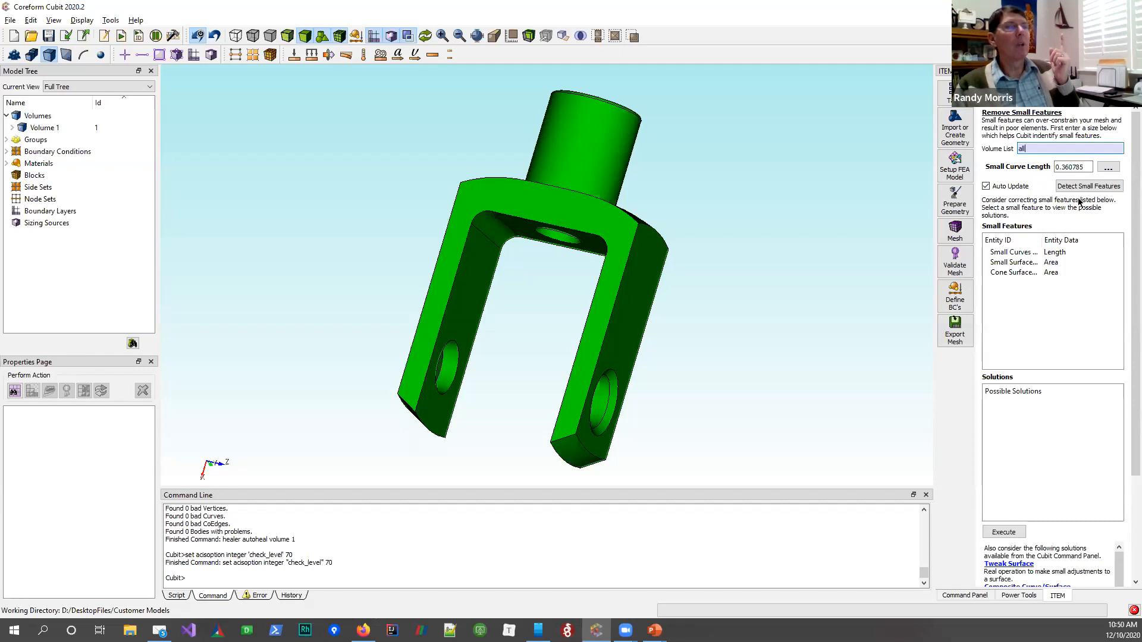
pyautogui.moveTo(1041, 239); pyautogui.dragTo(1063, 239)
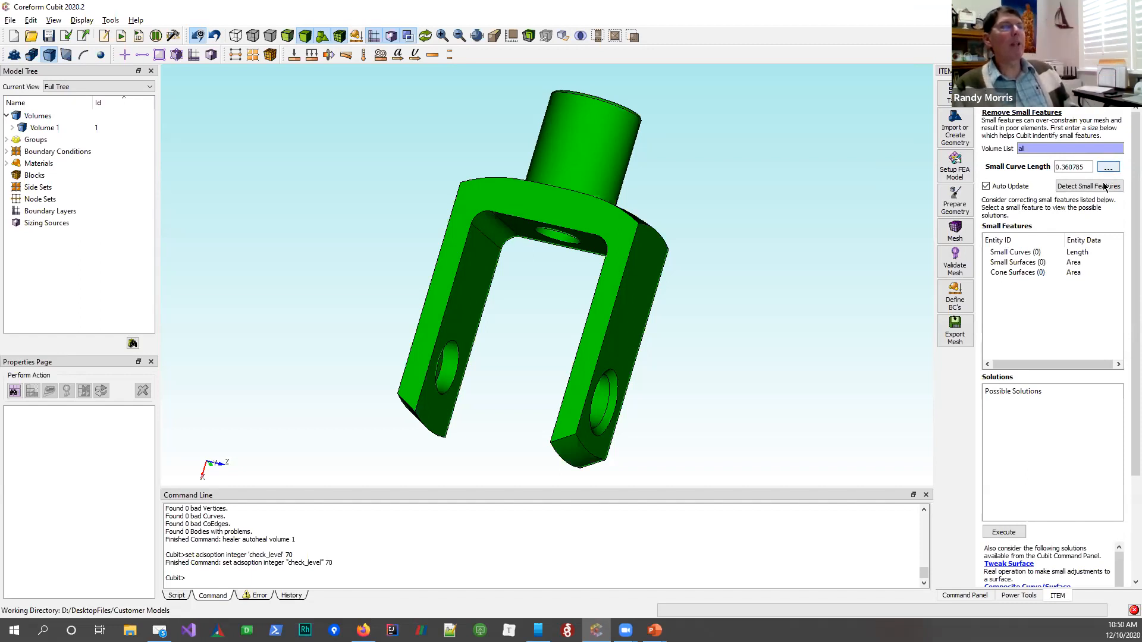
pyautogui.doubleClick(1075, 167)
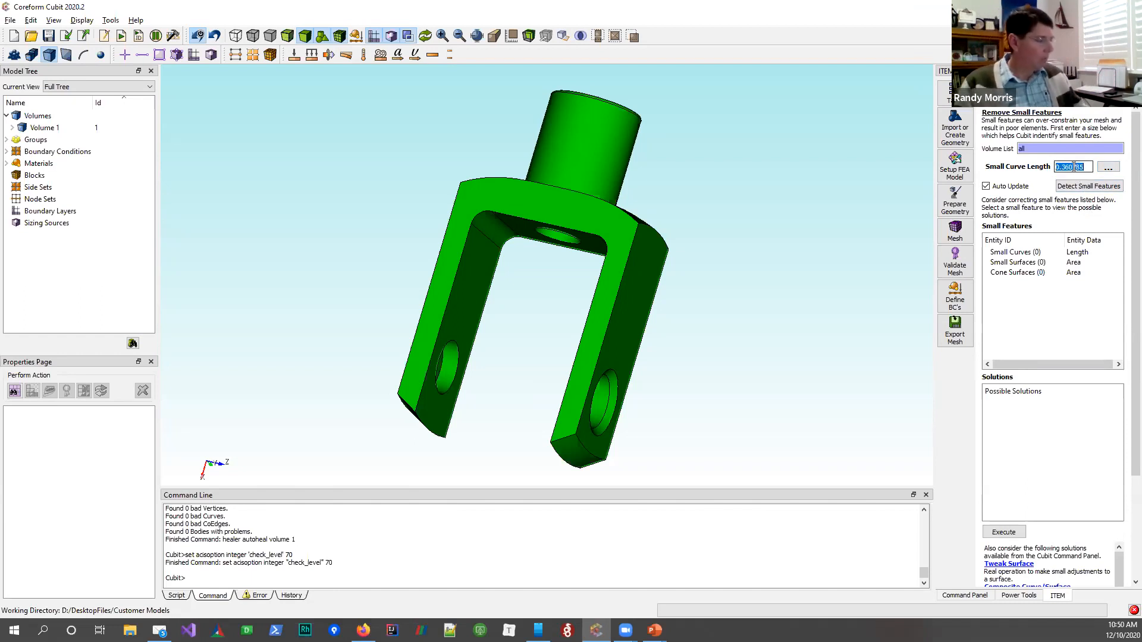
pyautogui.write('1')
pyautogui.click(1100, 189)
pyautogui.moveTo(1064, 236); pyautogui.dragTo(1081, 236)
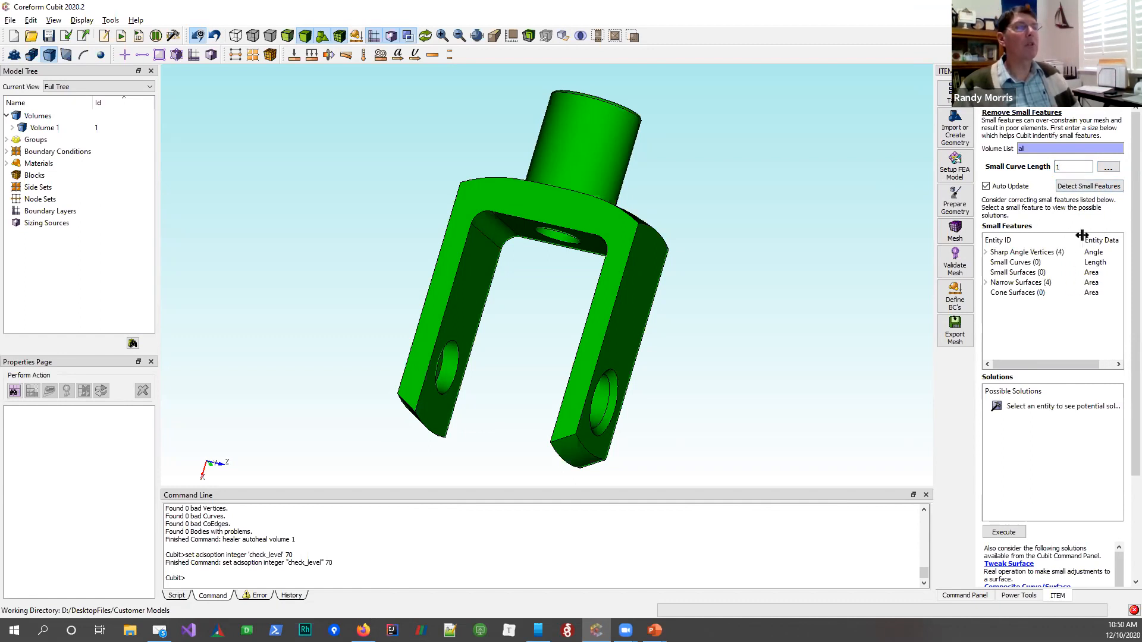
# Examine narrow surfaces 17, 15, 1 and 18 on the model and compare the solutions offered for surfaces 17 and 15
pyautogui.click(986, 283)
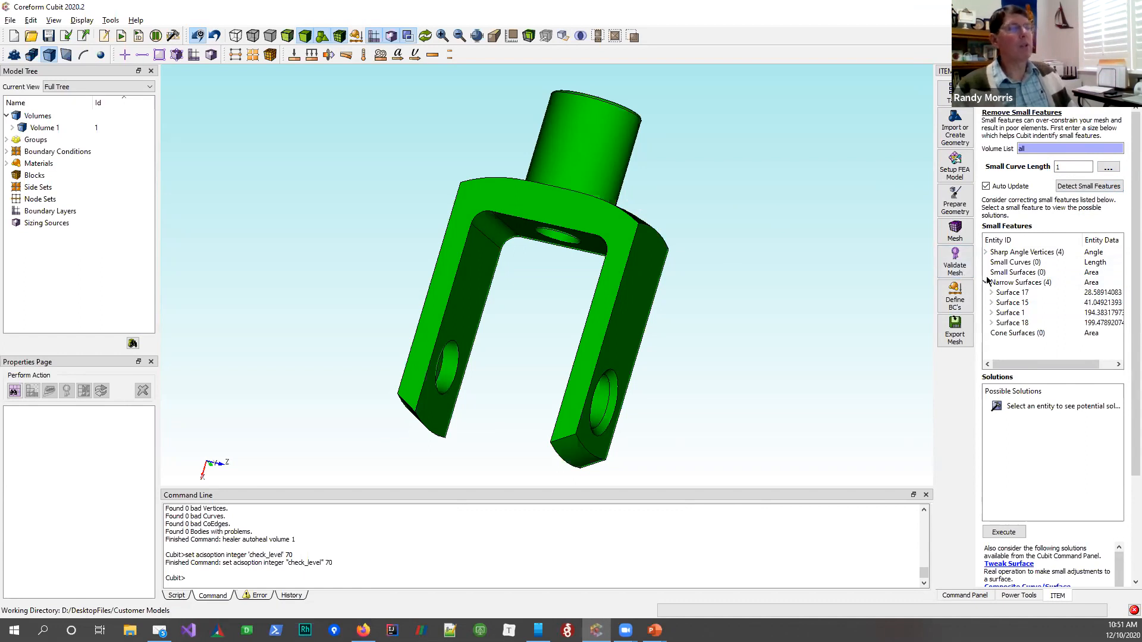
pyautogui.moveTo(649, 149); pyautogui.dragTo(877, 362)
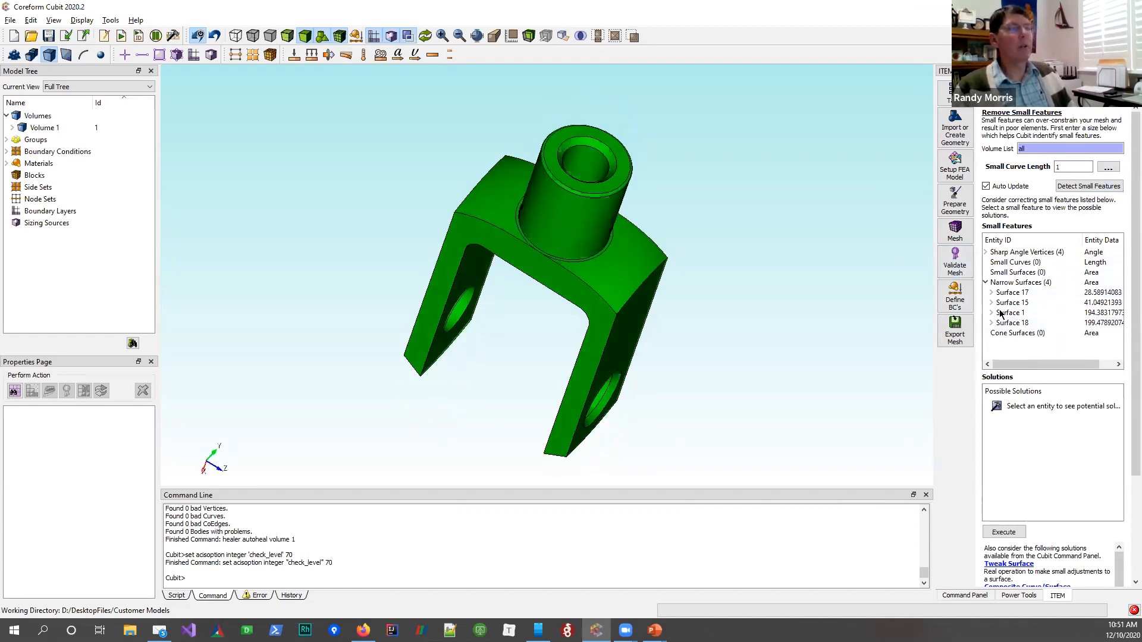
pyautogui.click(1011, 293)
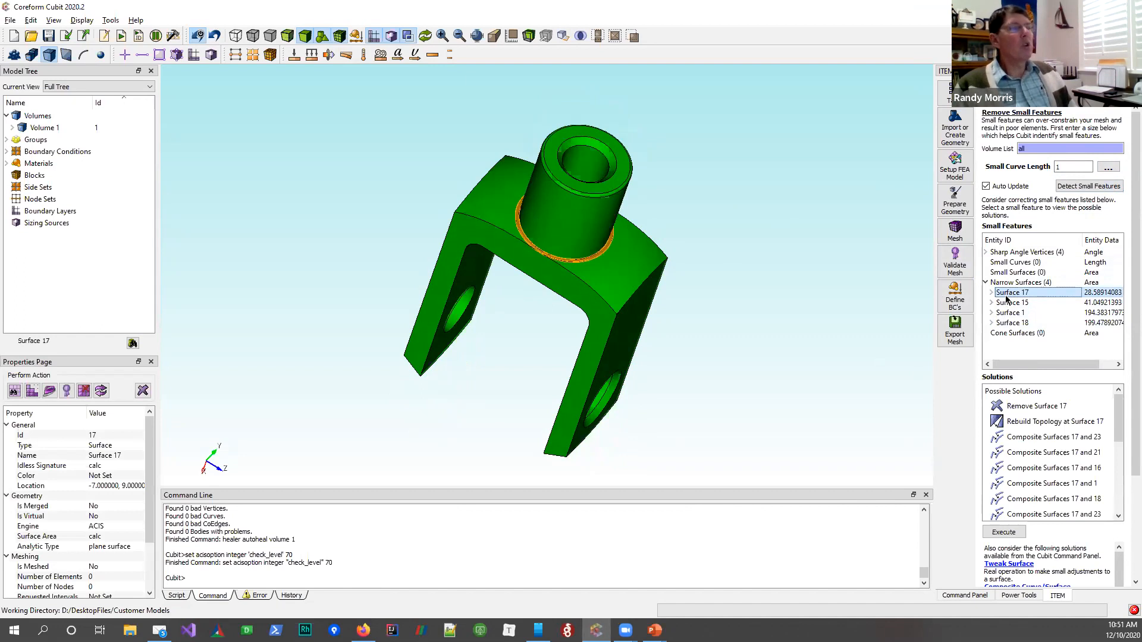
pyautogui.click(1012, 303)
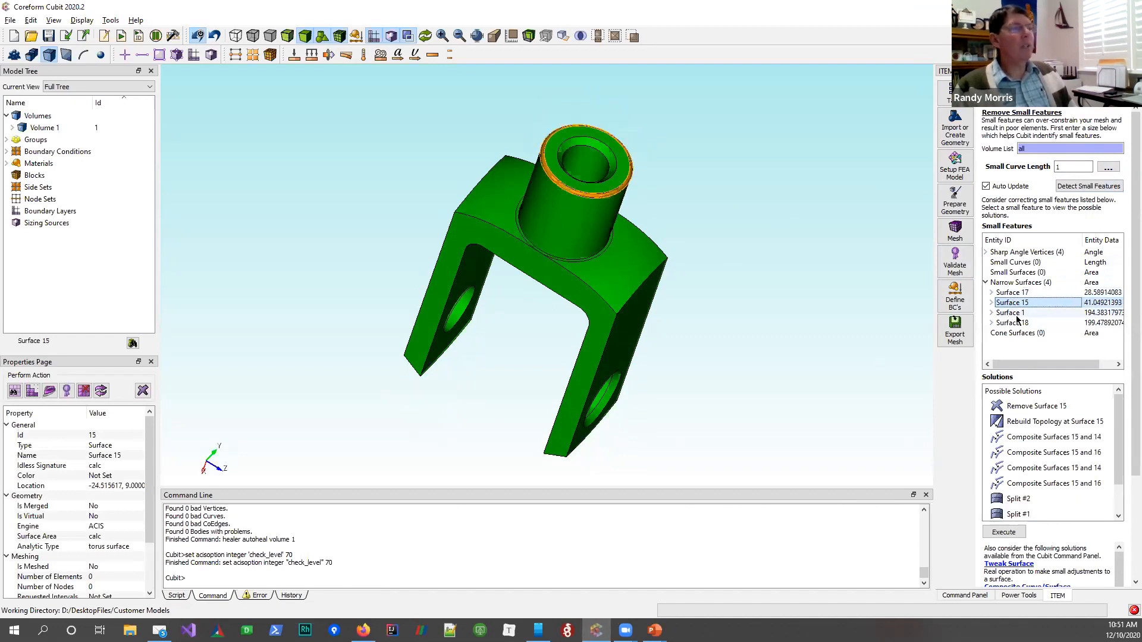
pyautogui.click(1014, 313)
pyautogui.click(1014, 323)
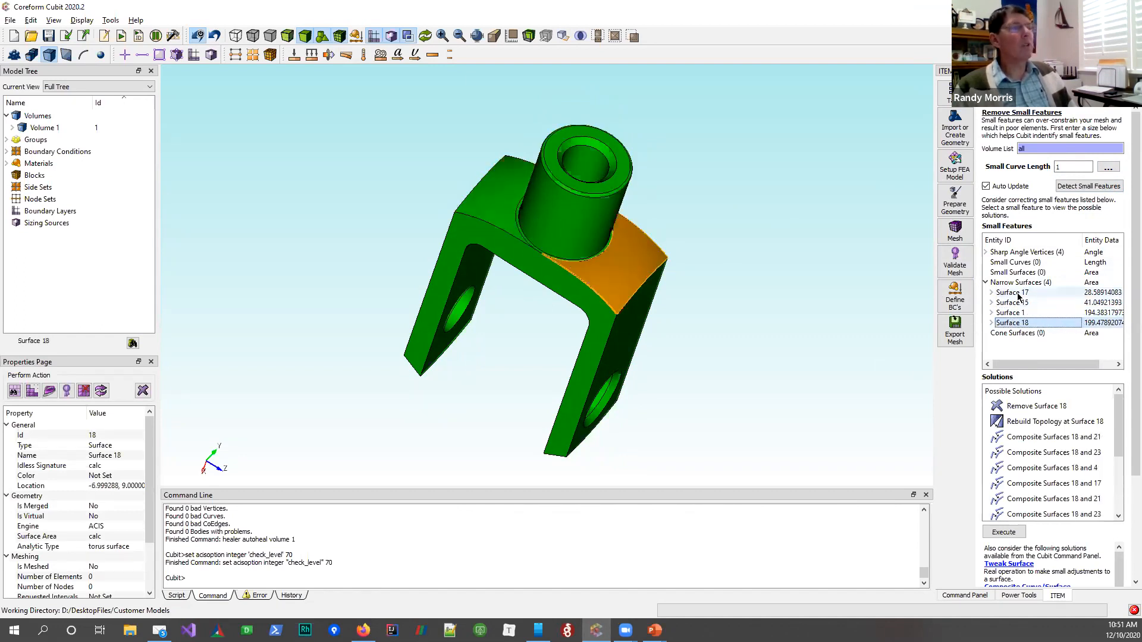
pyautogui.click(1017, 292)
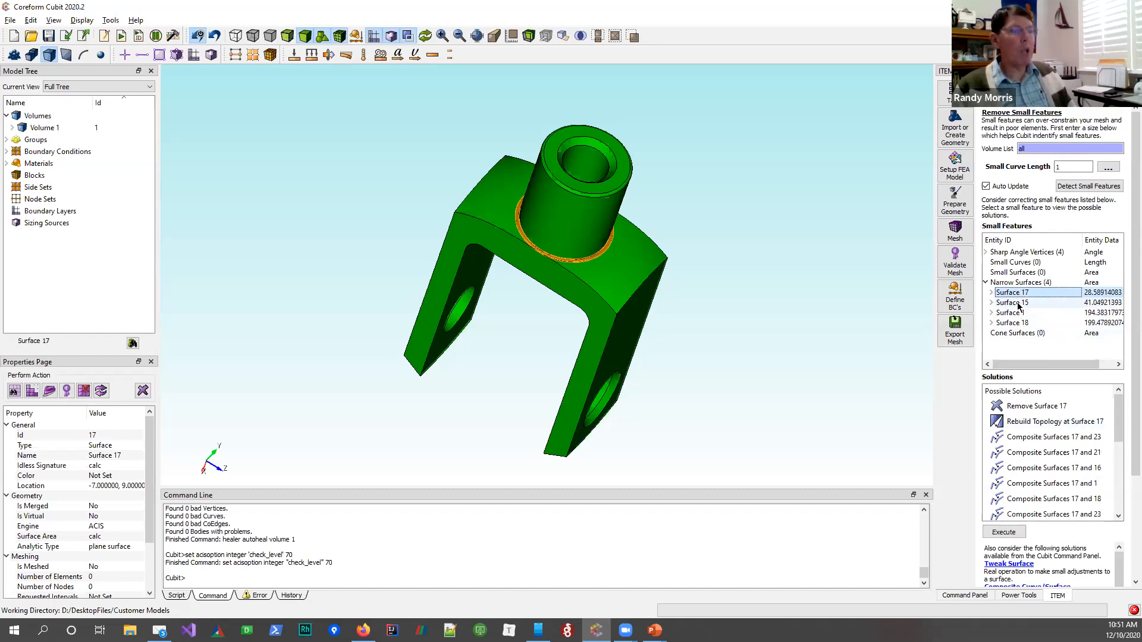
pyautogui.click(1017, 303)
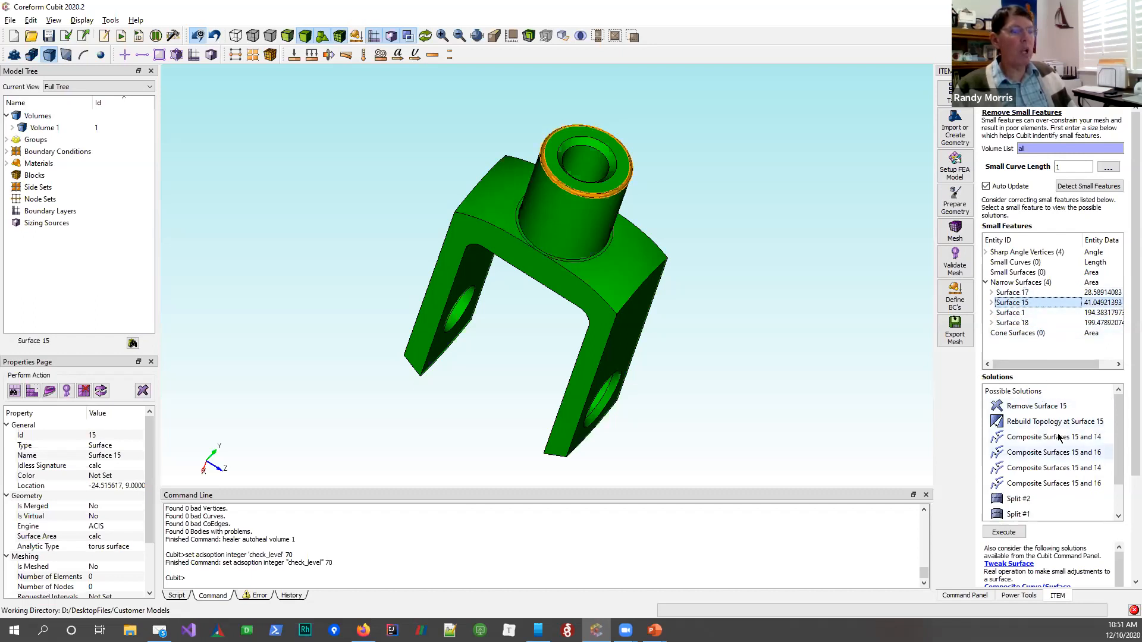
pyautogui.click(1023, 294)
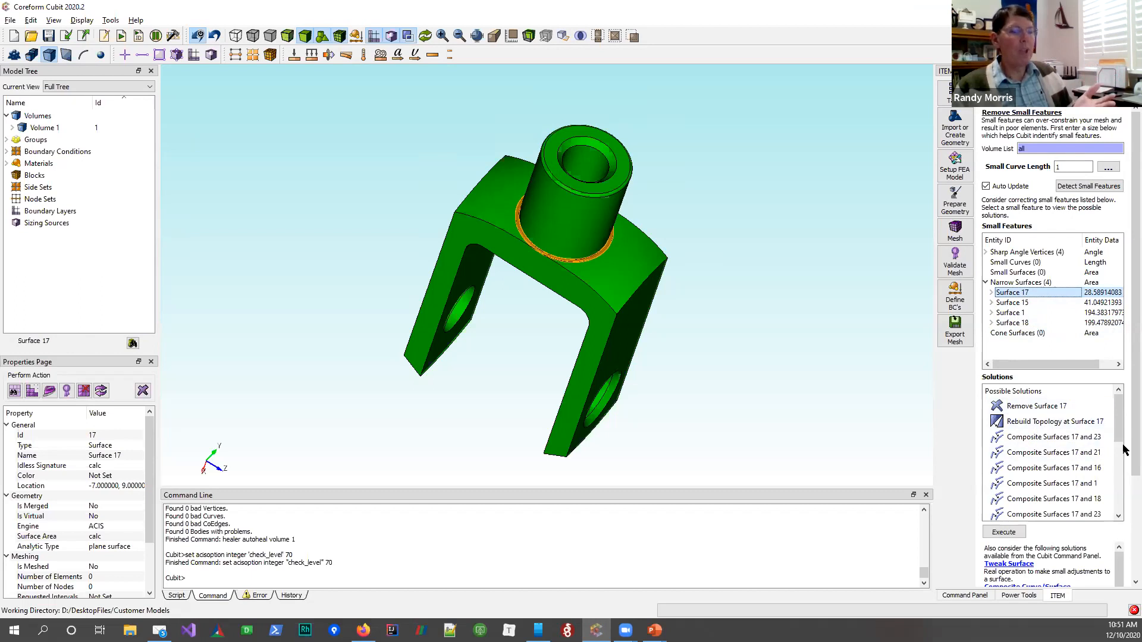
# Open the Tweak Surface tool for surface 17, review its modify operations and tweak types, and return to the ITEM wizard
pyautogui.scroll(-3, 1122, 450)
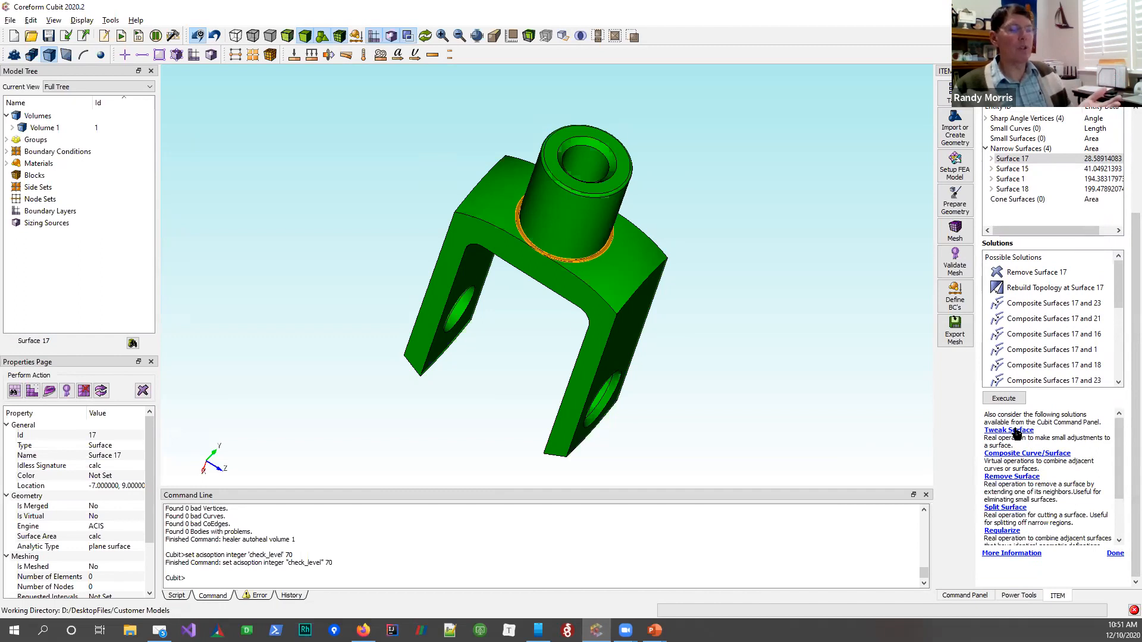
pyautogui.moveTo(1117, 436); pyautogui.dragTo(1041, 433)
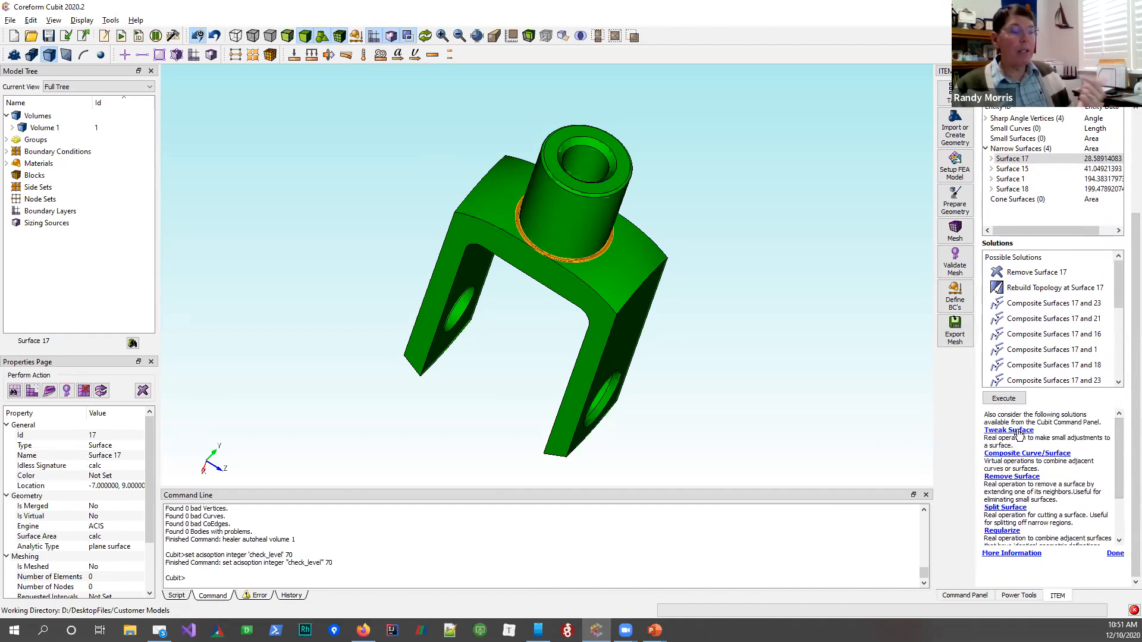
pyautogui.click(1018, 432)
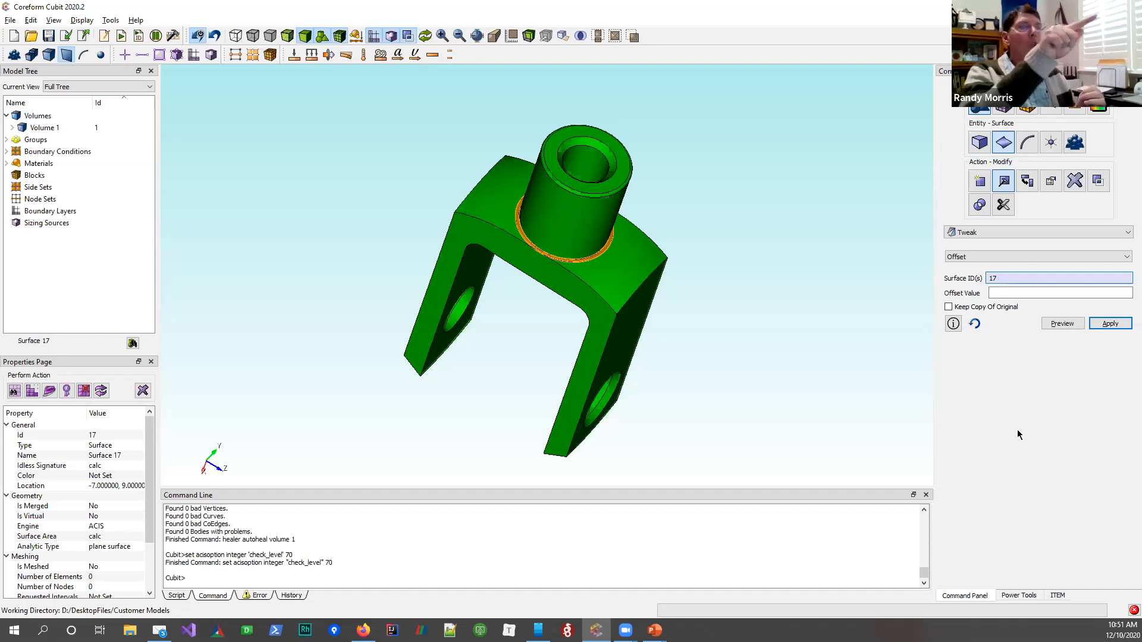
pyautogui.click(1002, 231)
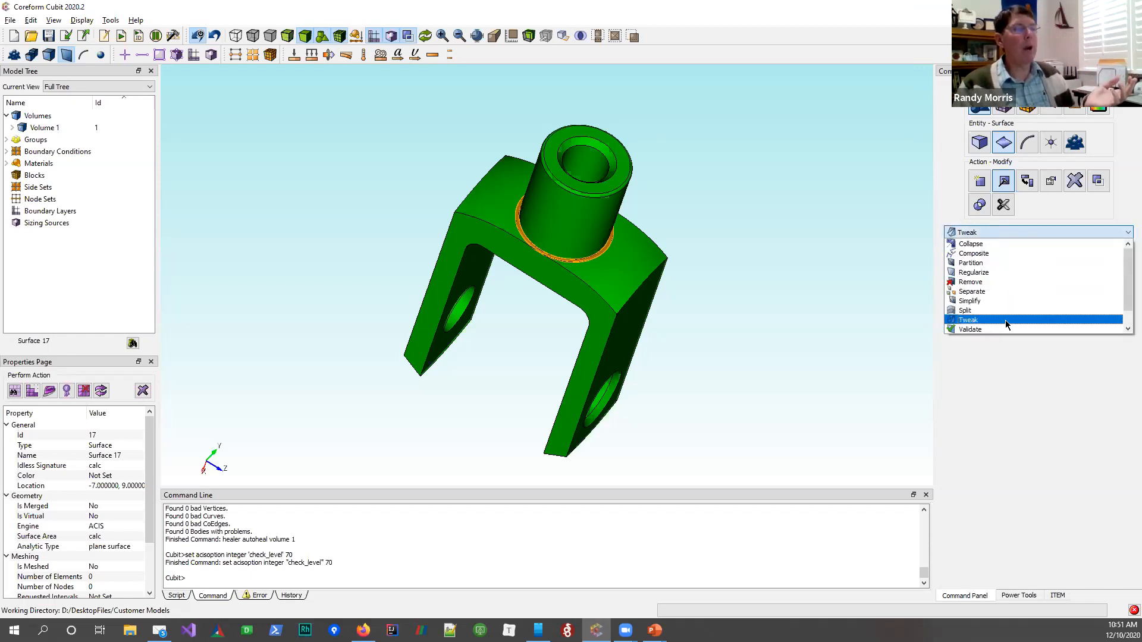
pyautogui.click(1004, 320)
pyautogui.click(997, 258)
pyautogui.moveTo(1123, 304)
pyautogui.mouseDown()
pyautogui.moveTo(1116, 274)
pyautogui.moveTo(1124, 325)
pyautogui.mouseUp()
pyautogui.click(1061, 594)
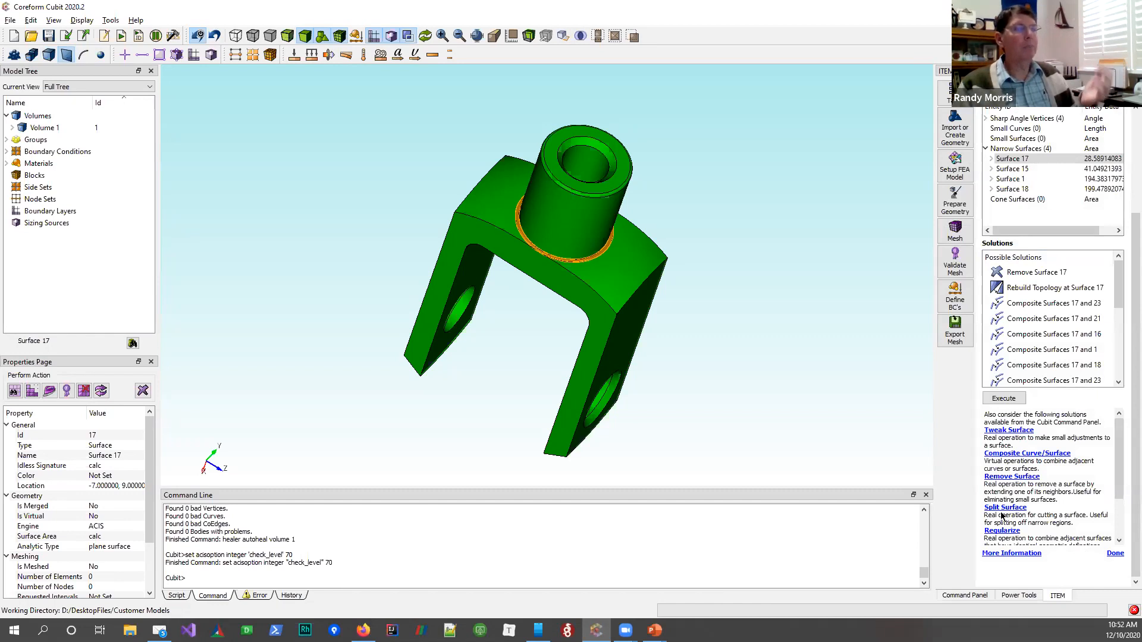
# Remove surface 17 around the cylinder base with the suggested solution and list the remaining narrow surfaces
pyautogui.click(1021, 273)
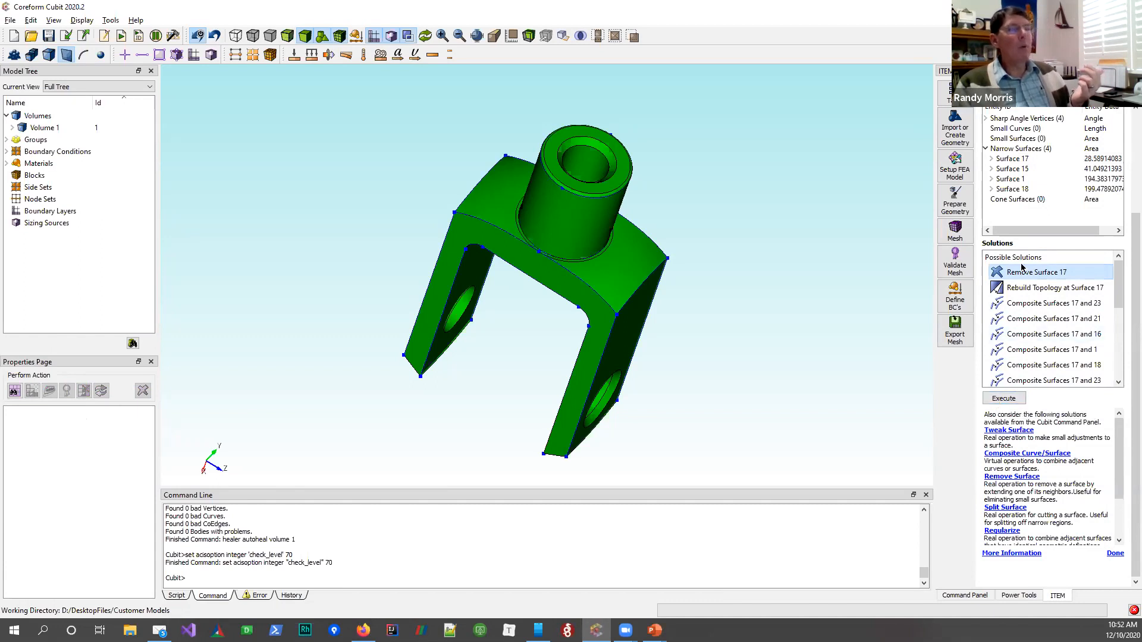
pyautogui.click(1007, 402)
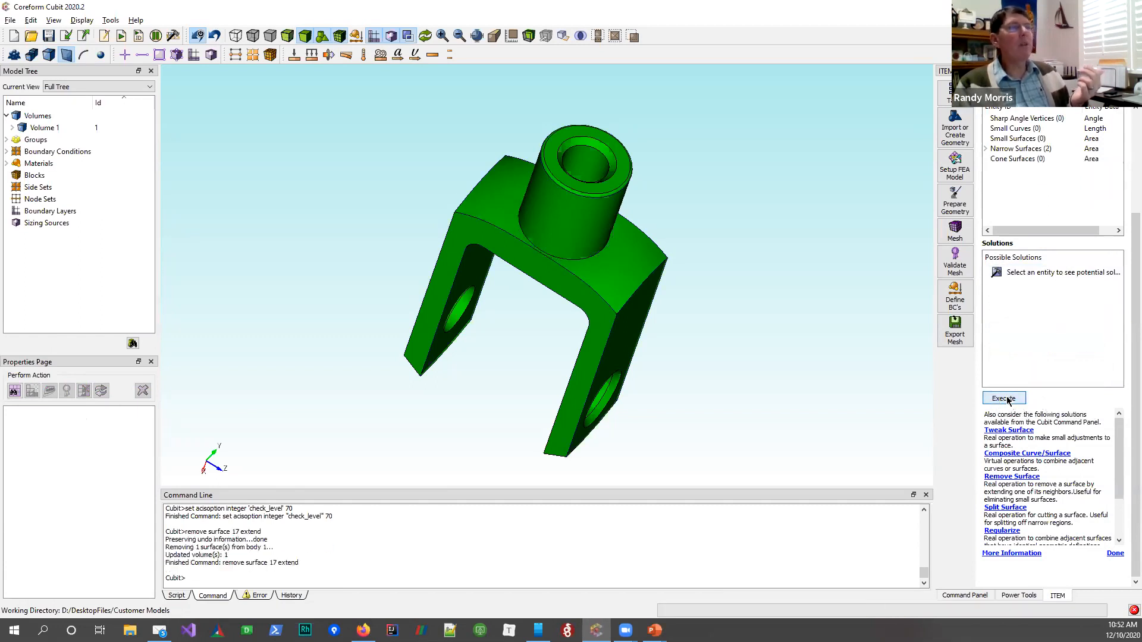
pyautogui.click(986, 149)
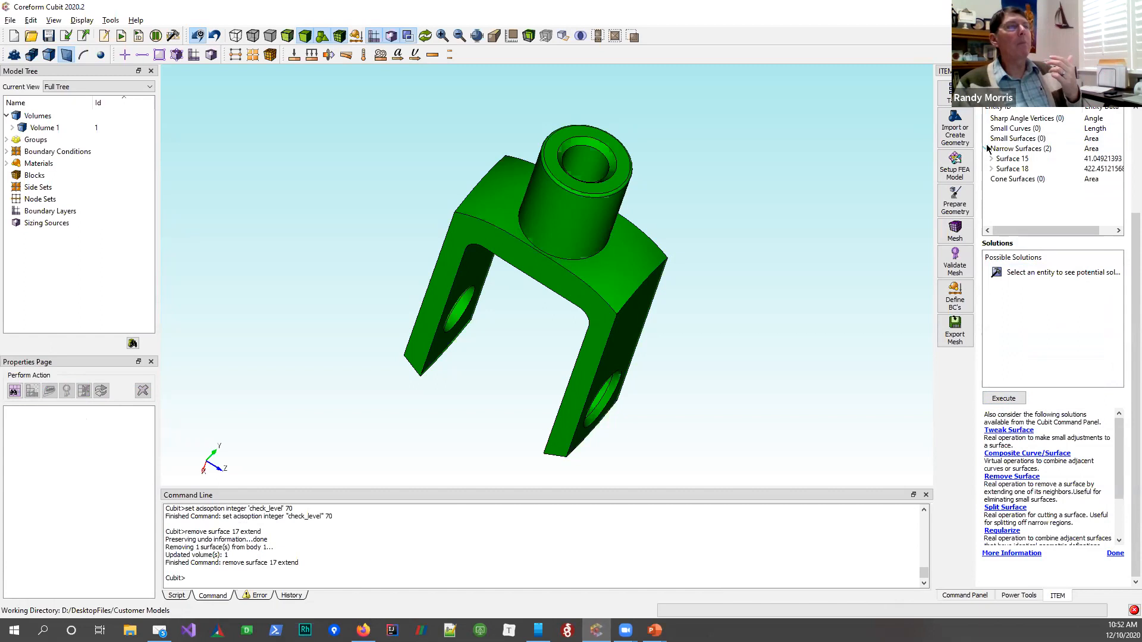
# Remove narrow surface 15 around the cylinder's outer upper rim using the Remove Surface solution
pyautogui.click(1011, 159)
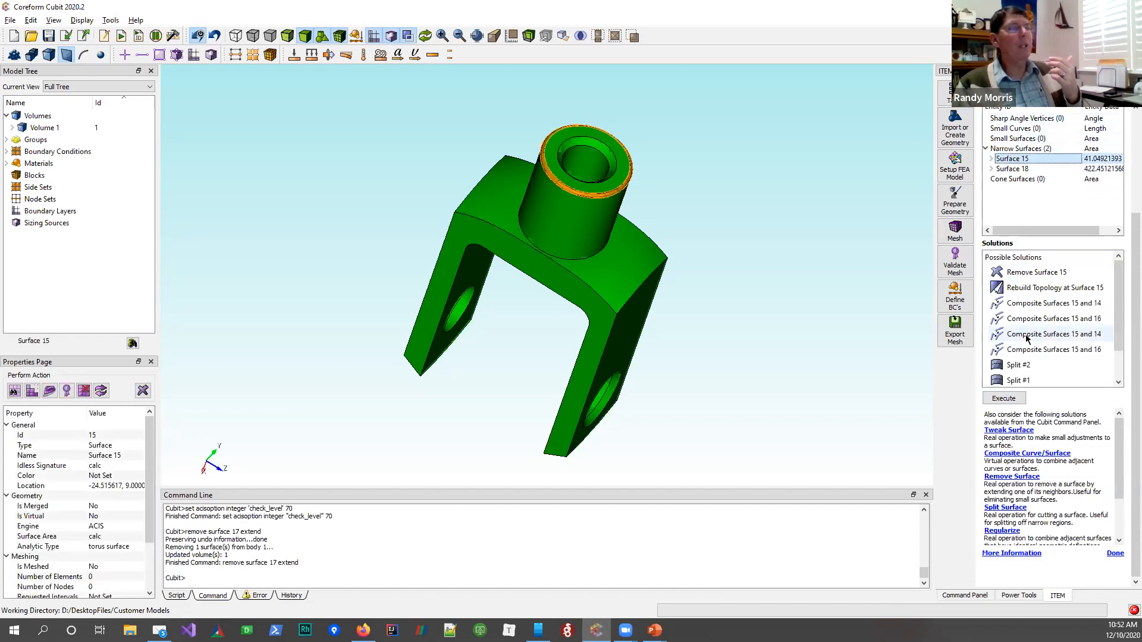
pyautogui.click(1036, 273)
pyautogui.click(1017, 401)
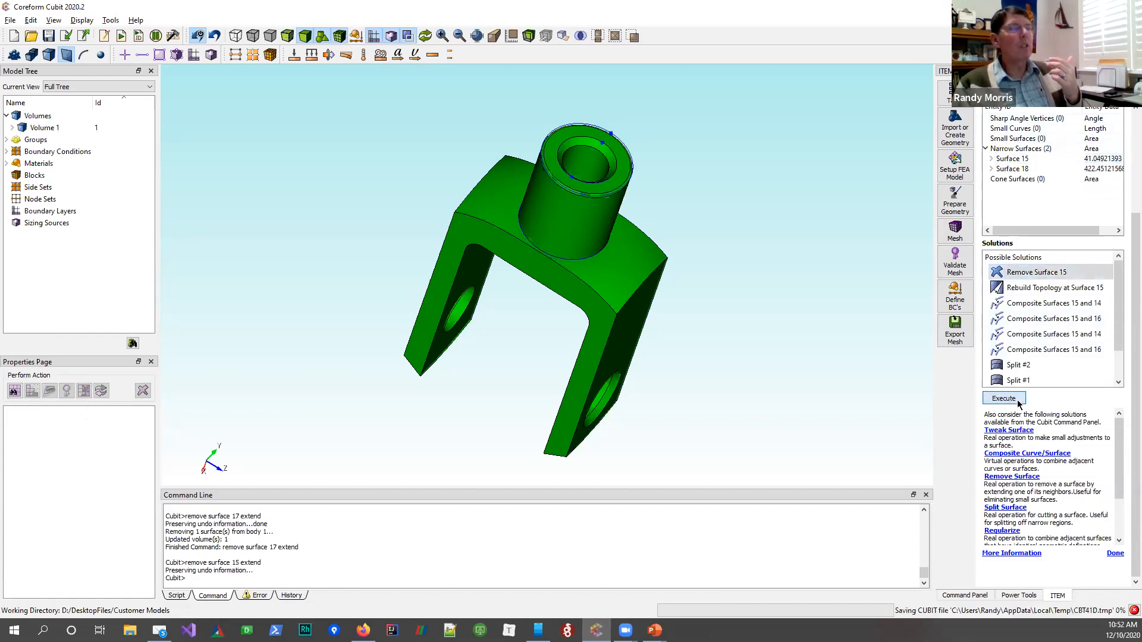
# Mark narrow surface 18 as okay and finish the small-feature removal stage
pyautogui.click(986, 149)
pyautogui.click(1004, 158)
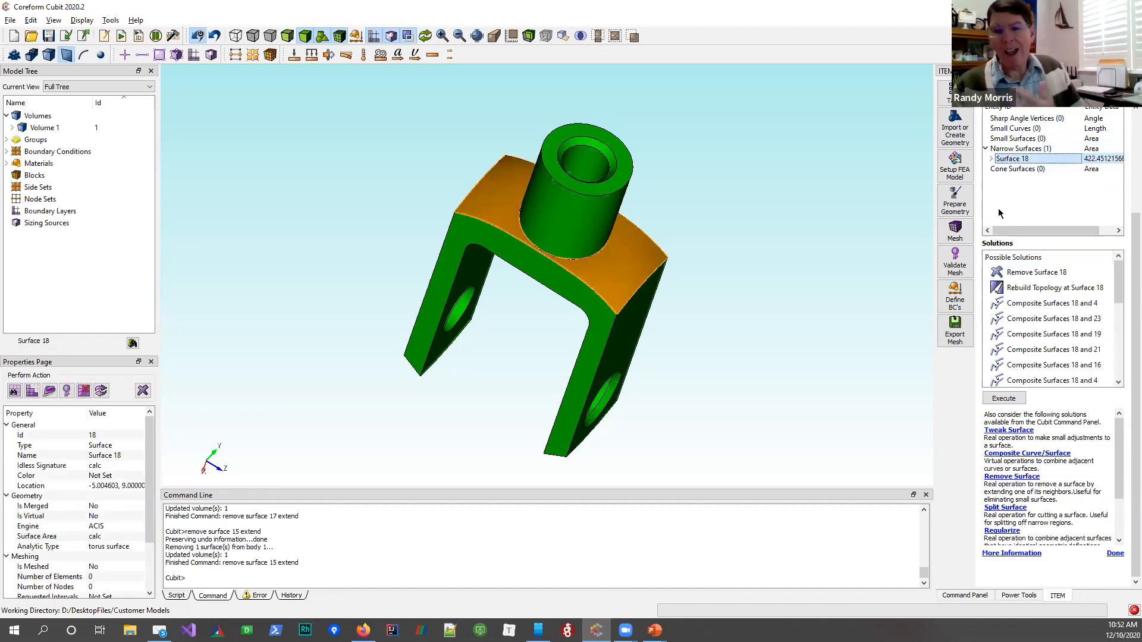
pyautogui.rightClick(1007, 162)
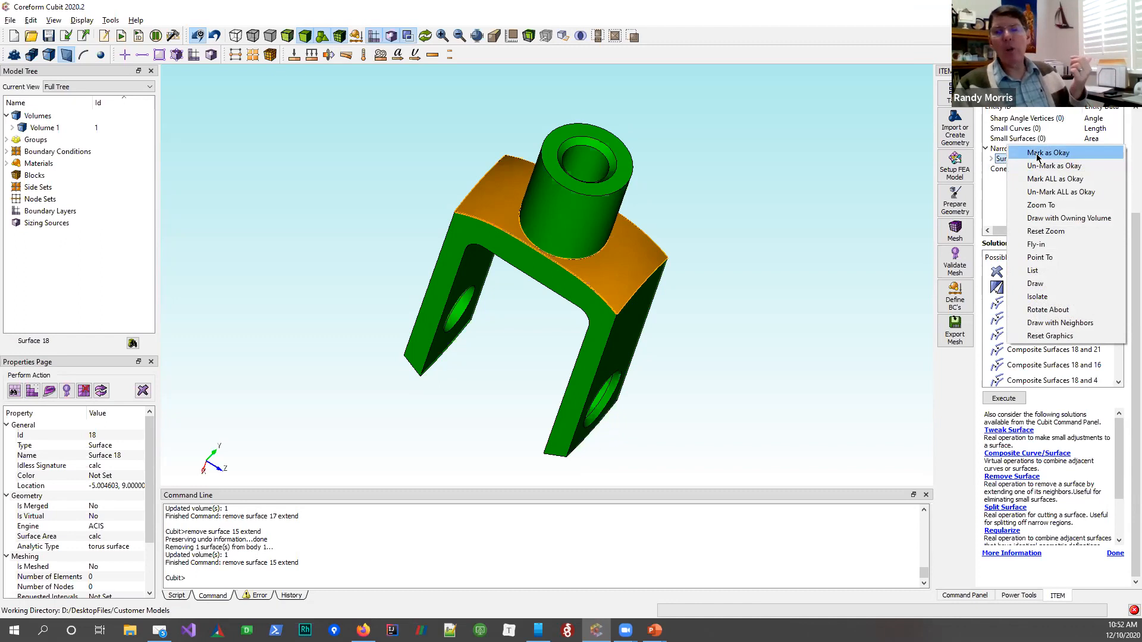
pyautogui.click(1036, 156)
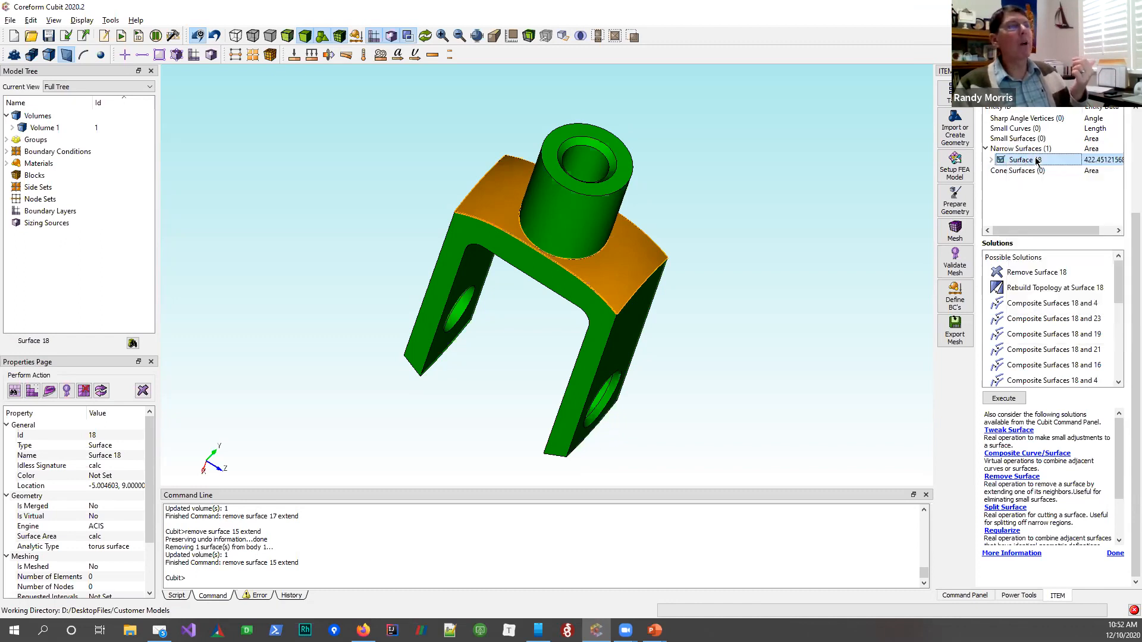
pyautogui.click(1115, 554)
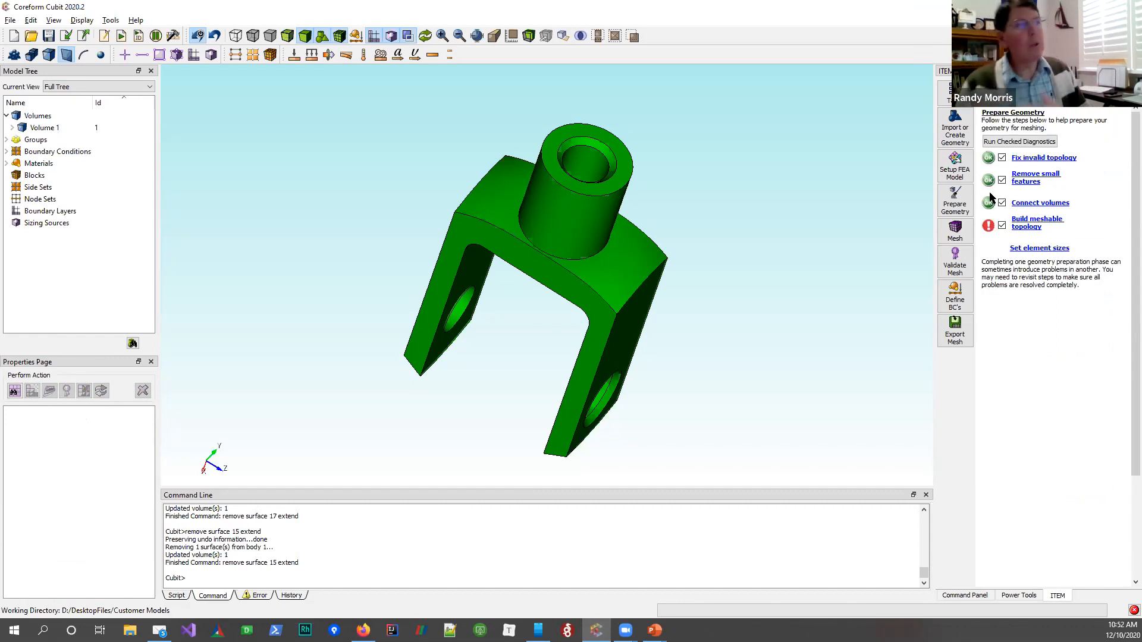
# Check the model's meshability under Build Meshable Topology and highlight the volume that is not meshable
pyautogui.click(1025, 225)
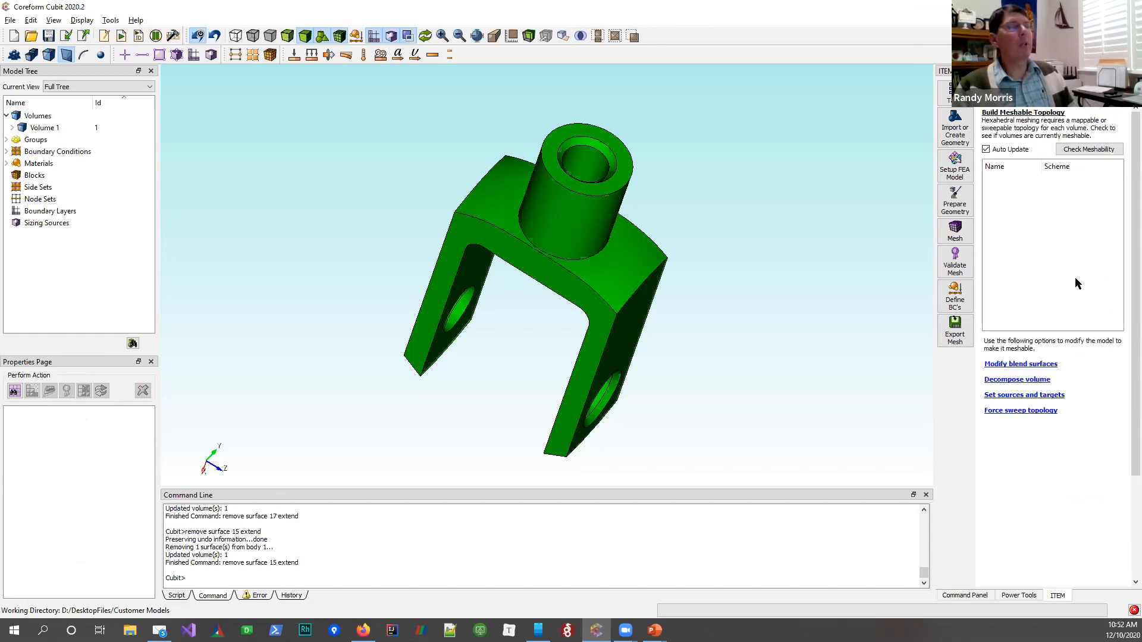
pyautogui.click(1071, 153)
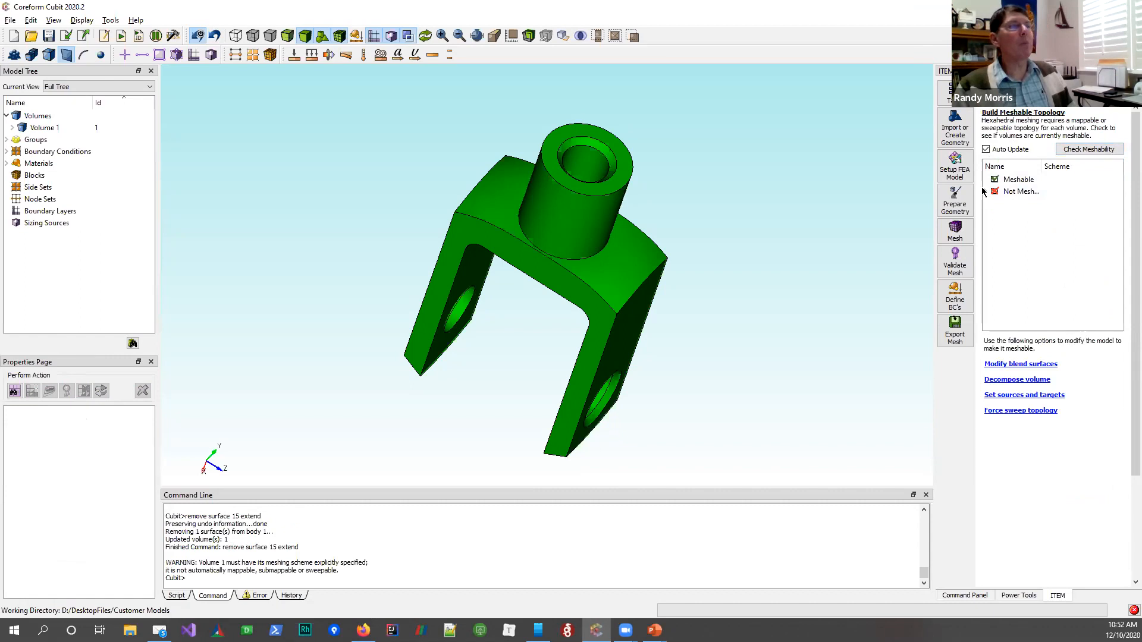
pyautogui.click(987, 190)
pyautogui.click(1005, 203)
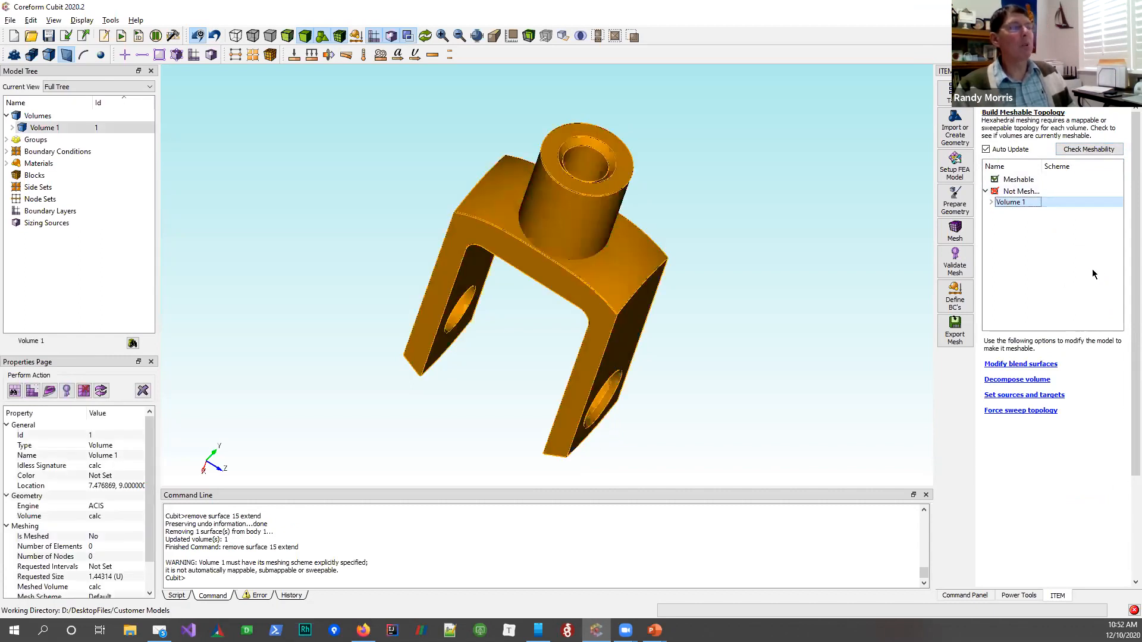
# Start Decompose Volume and list the possible webcut solutions for Volume 1
pyautogui.click(1028, 381)
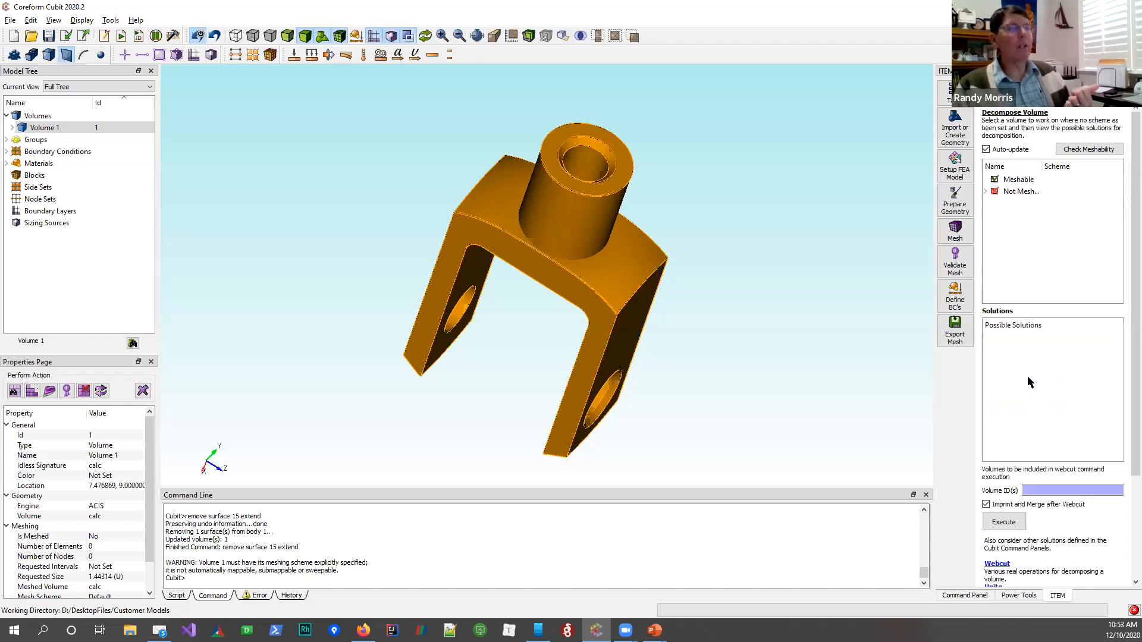
pyautogui.click(985, 191)
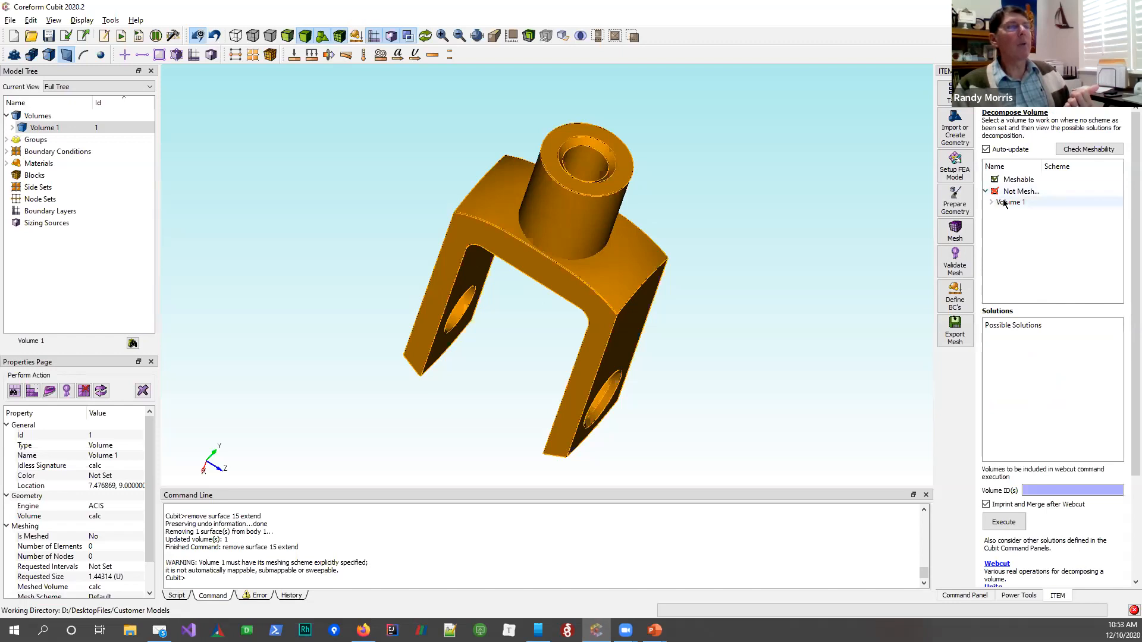
pyautogui.click(1009, 202)
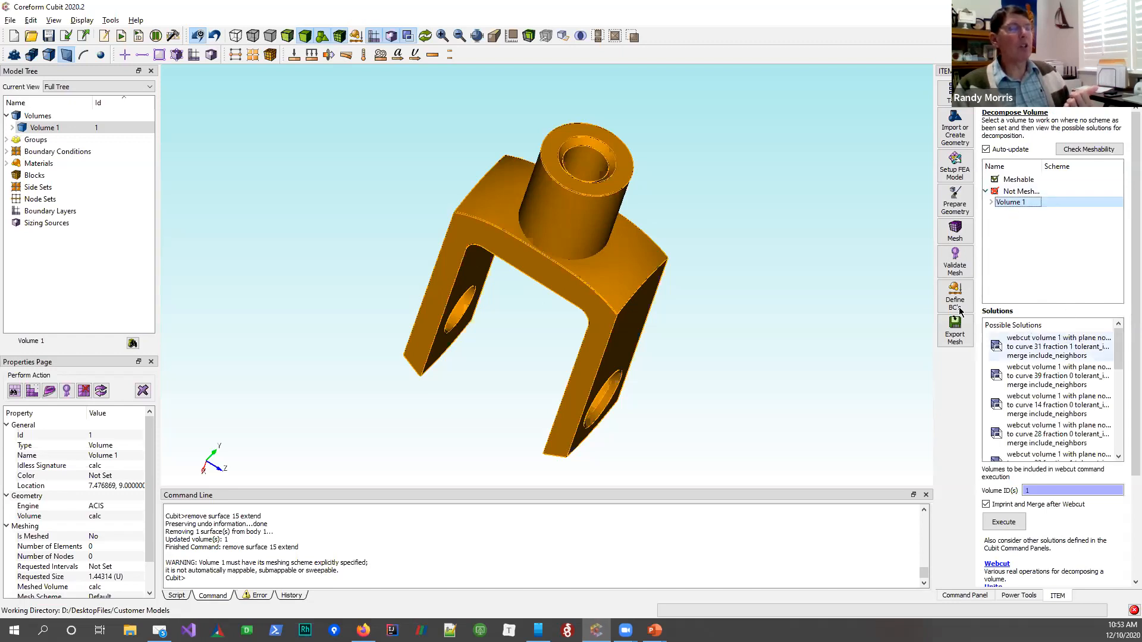
pyautogui.moveTo(616, 262); pyautogui.dragTo(663, 221)
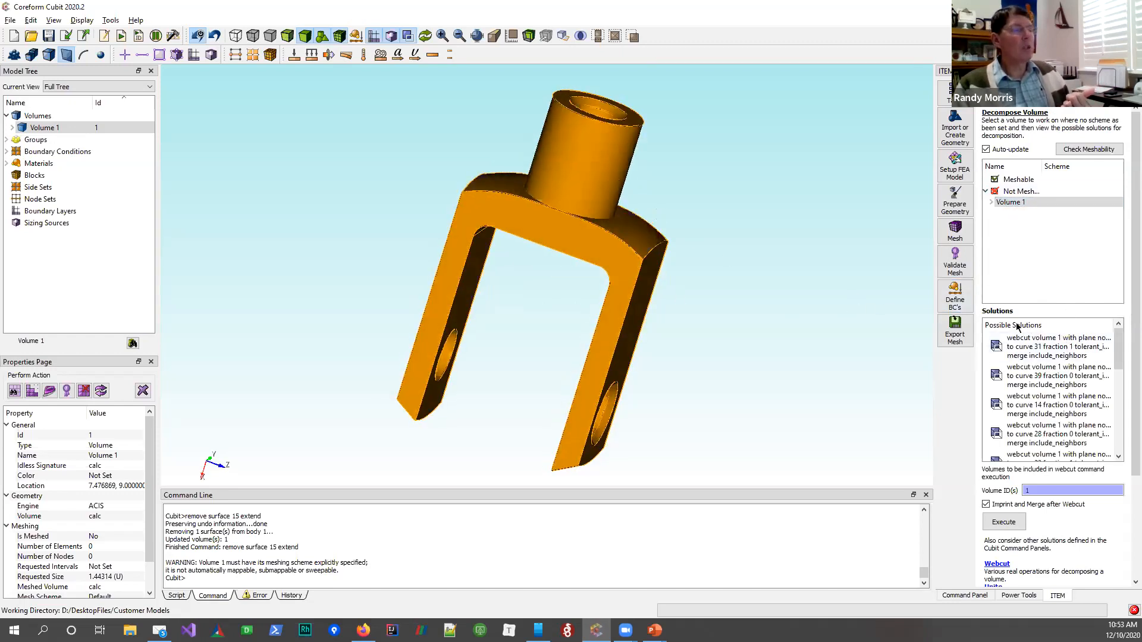
# Preview the suggested webcut planes for Volume 1 and compare where each one would cut the fork
pyautogui.click(1046, 348)
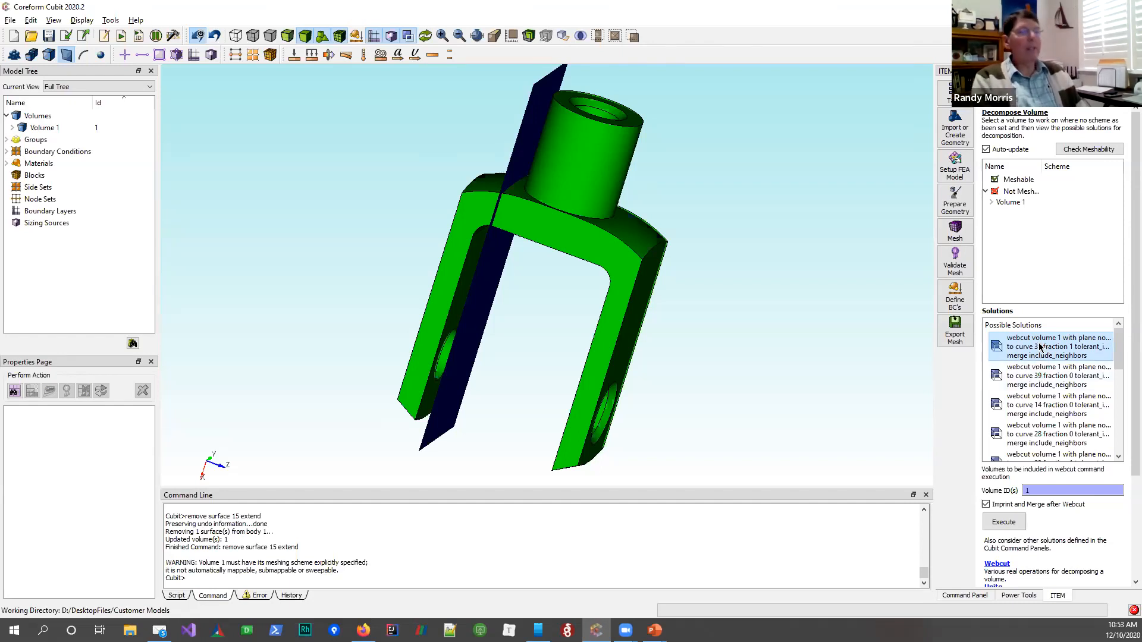
pyautogui.press('Down')
pyautogui.press('Down')
pyautogui.press('Down')
pyautogui.press('Down')
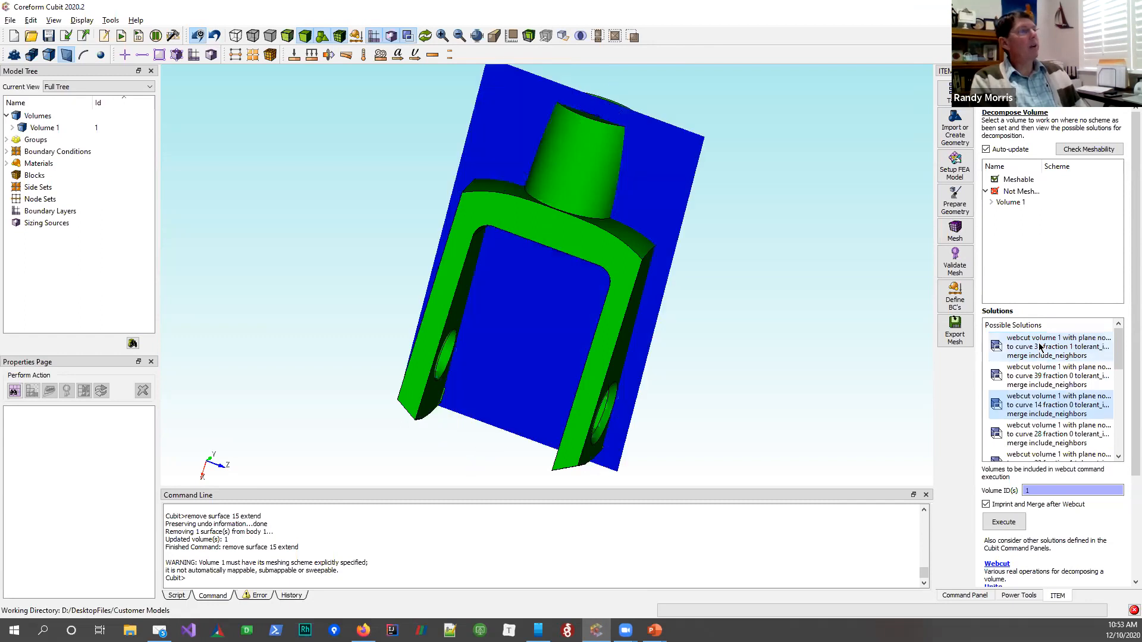
pyautogui.press('Down')
pyautogui.press('Down')
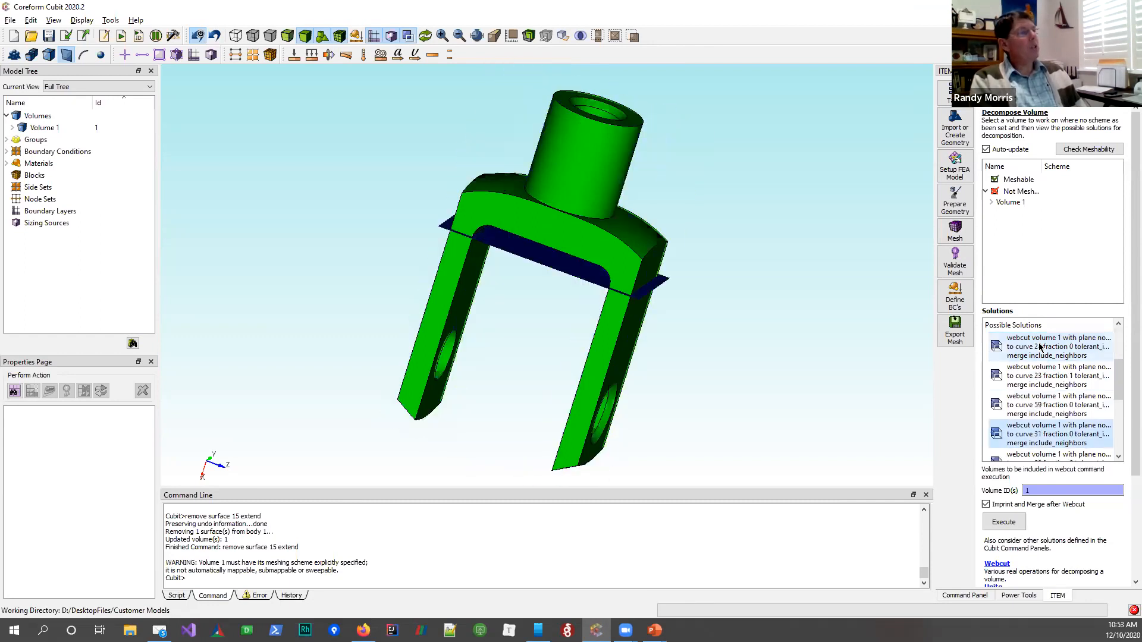
pyautogui.press('Down')
pyautogui.press('Down')
pyautogui.press('Down')
pyautogui.press('Up')
pyautogui.press('Up')
pyautogui.press('Up')
pyautogui.press('Down')
pyautogui.press('Down')
pyautogui.press('Up')
pyautogui.press('Up')
pyautogui.press('Up')
pyautogui.press('Down')
pyautogui.press('Down')
pyautogui.press('Down')
pyautogui.press('Down')
pyautogui.press('Down')
pyautogui.press('Up')
pyautogui.press('Up')
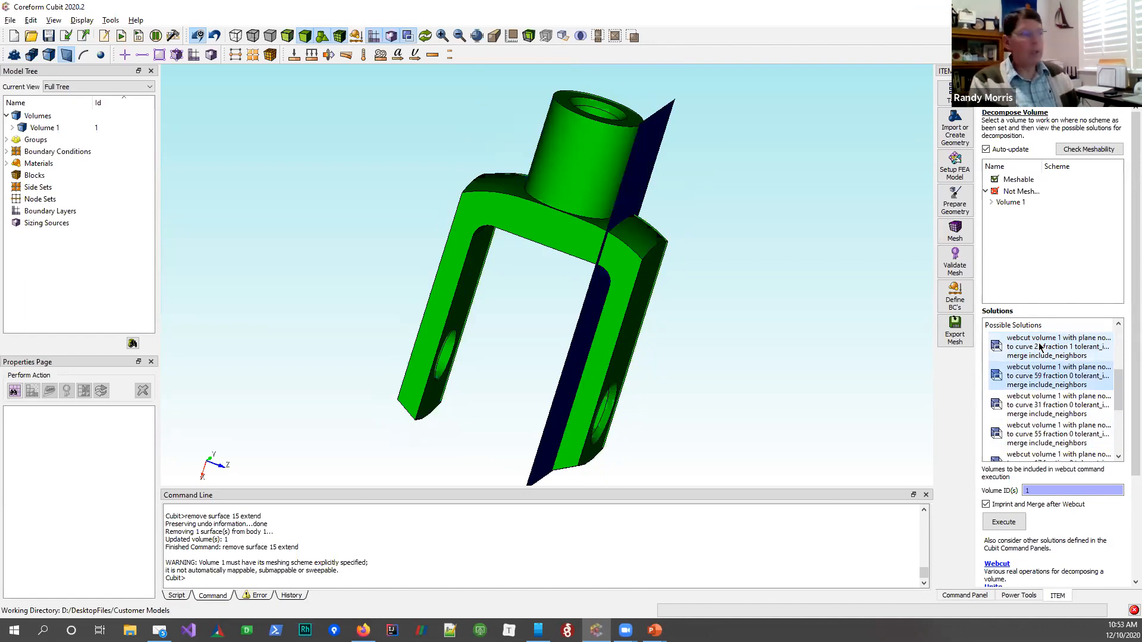
pyautogui.press('Up')
pyautogui.press('Up')
pyautogui.press('Up')
pyautogui.press('Up')
pyautogui.press('Up')
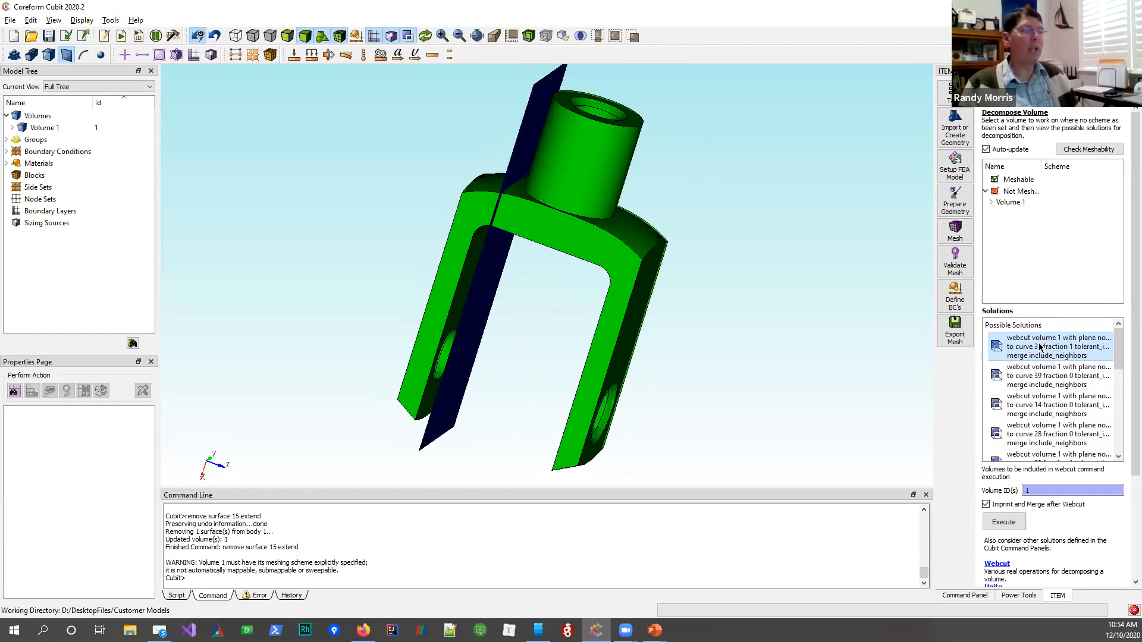
# Webcut Volume 1 across both fork legs with the plane normal to curve 31 at fraction 0, with imprint and merge
pyautogui.press('Down')
pyautogui.press('Down')
pyautogui.press('Down')
pyautogui.press('Down')
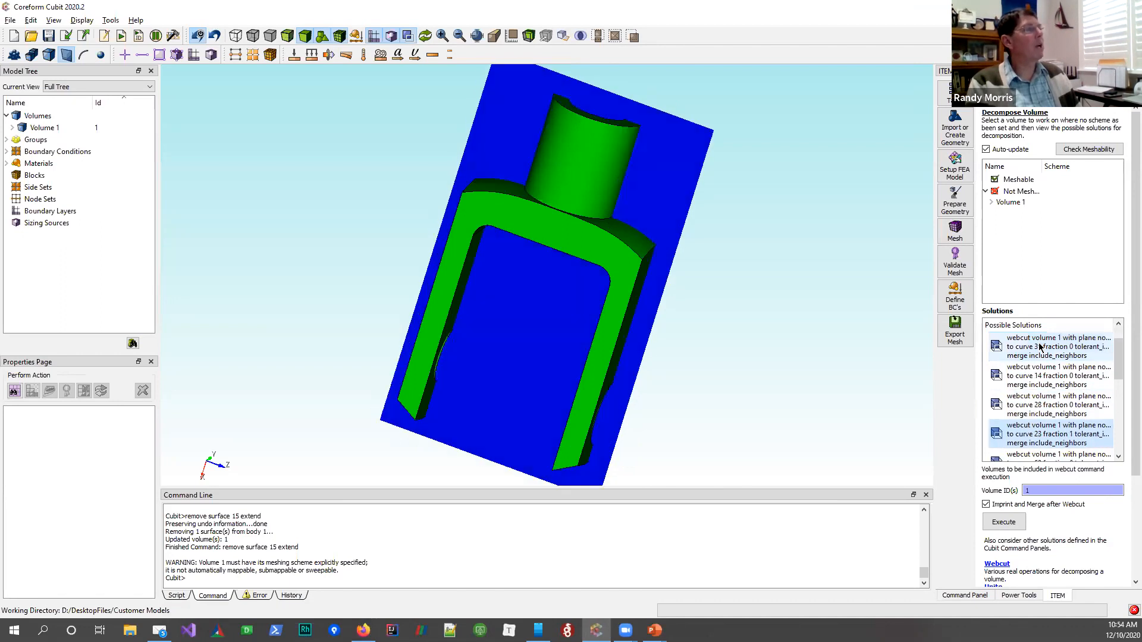
pyautogui.press('Down')
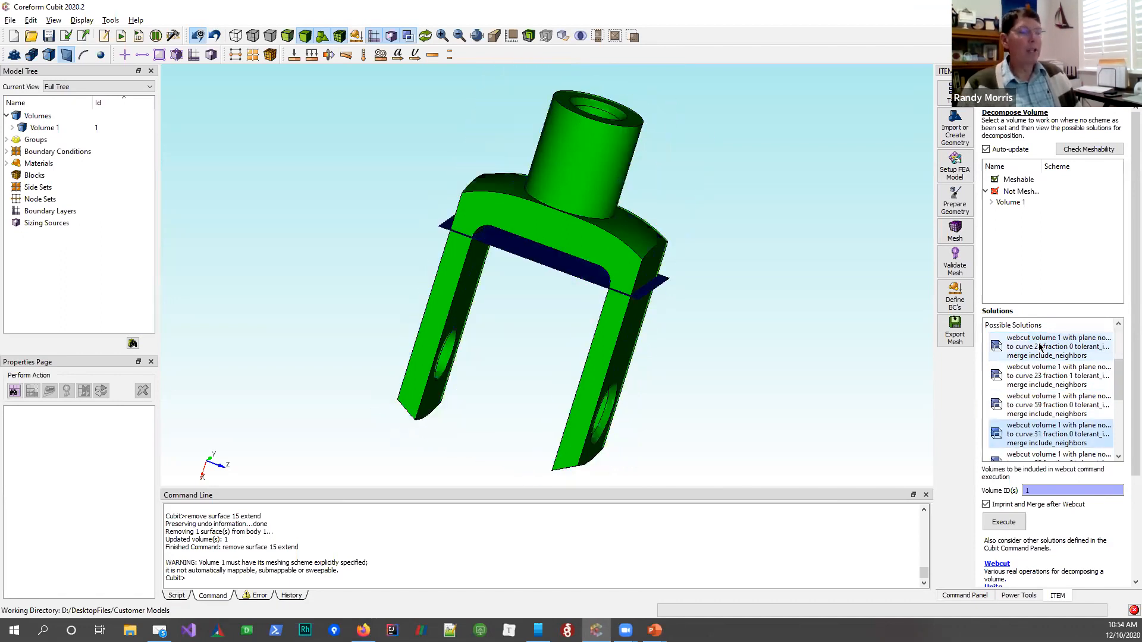
pyautogui.rightClick(1045, 433)
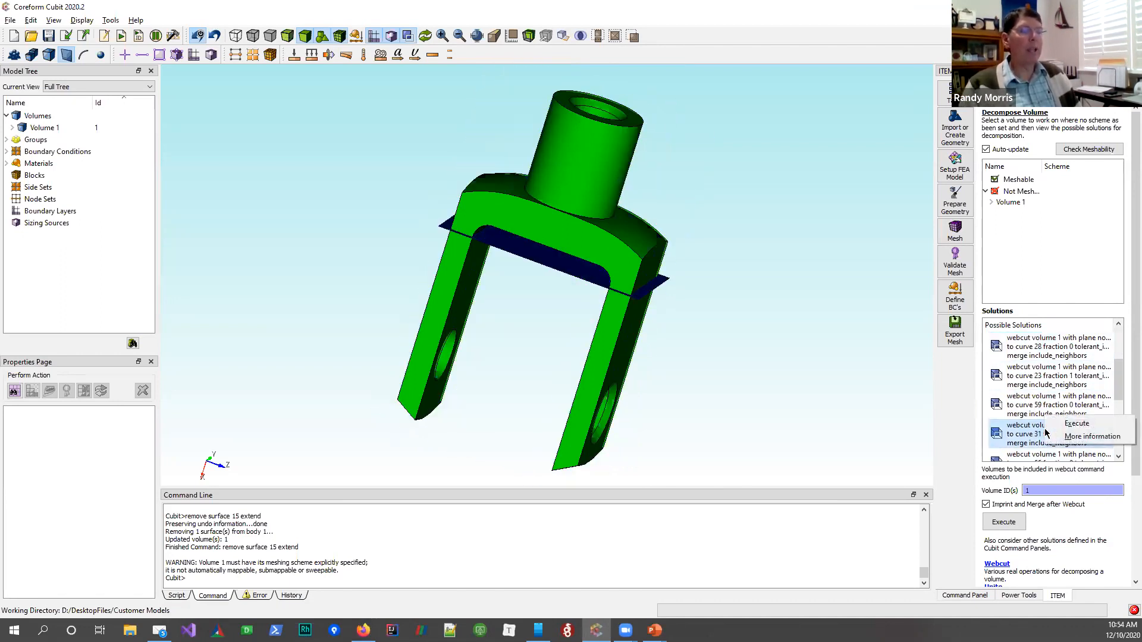
pyautogui.click(1003, 522)
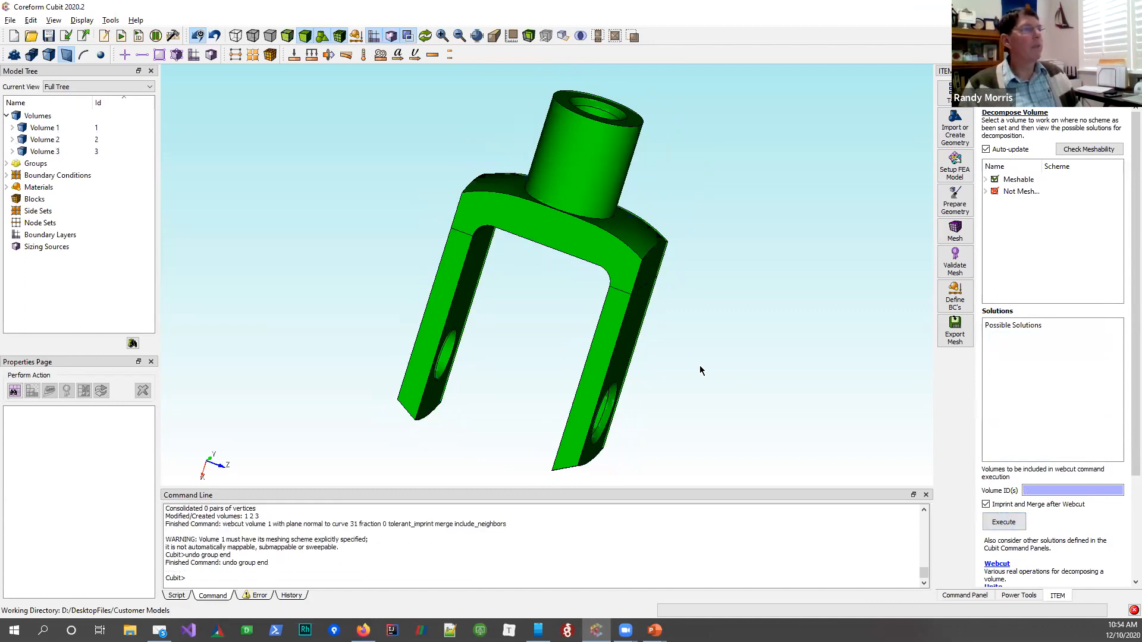
# Inspect the meshable volumes by highlighting Volume 2 and Volume 3 on the model
pyautogui.click(985, 179)
pyautogui.click(1010, 190)
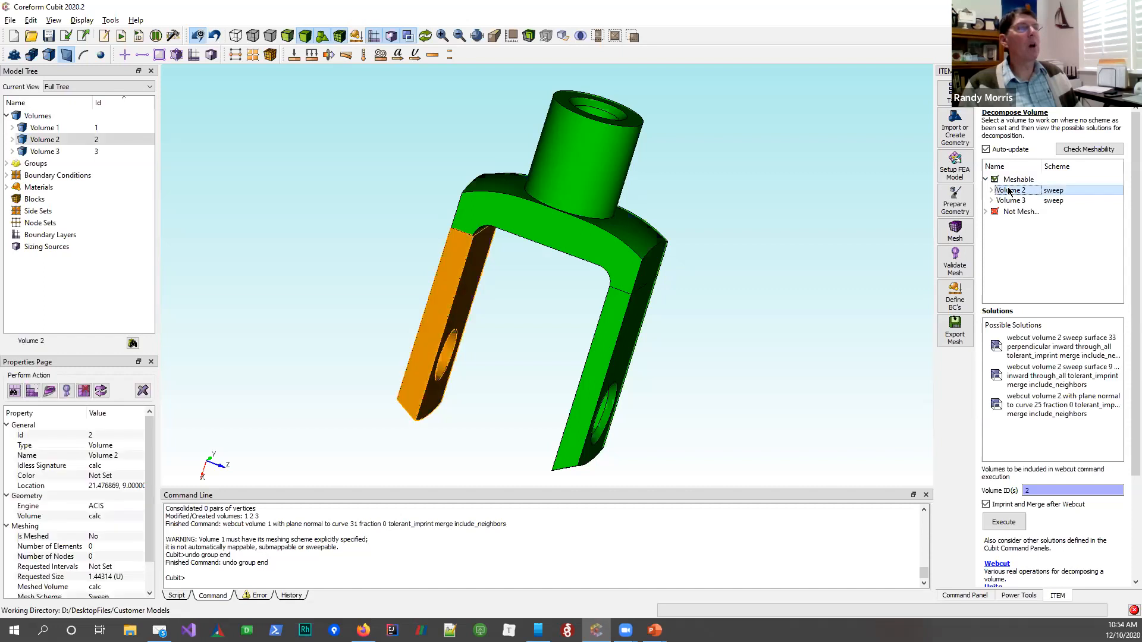
pyautogui.click(1012, 201)
# Webcut the unmeshable Volume 1 beside the cylinder with the plane normal to curve 31 at fraction 1
pyautogui.click(986, 212)
pyautogui.click(1010, 222)
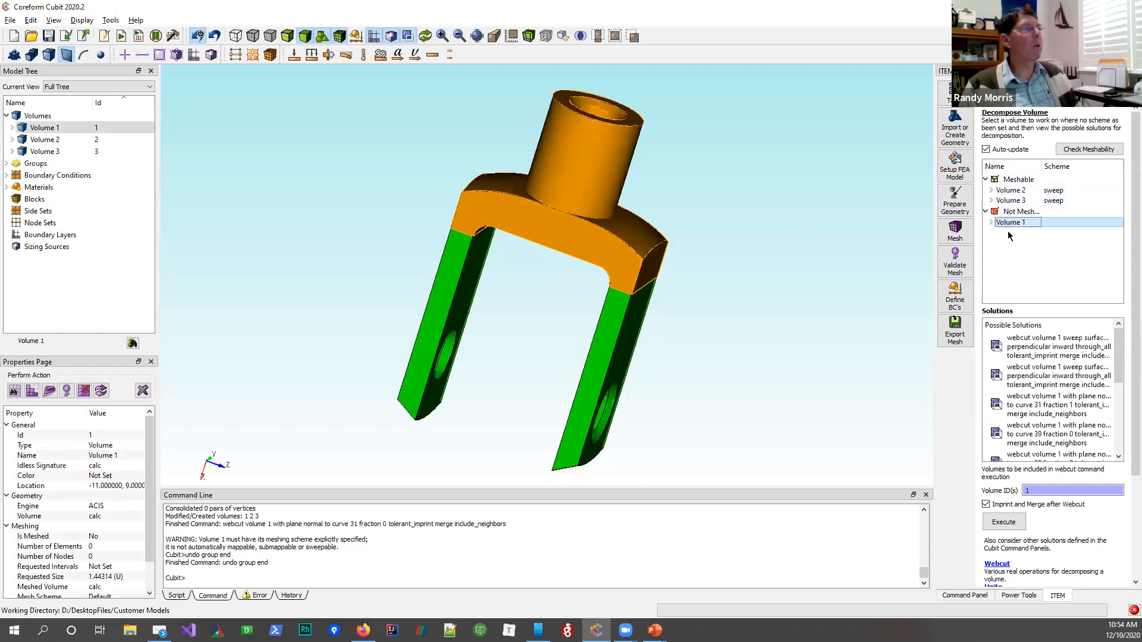
pyautogui.click(1040, 342)
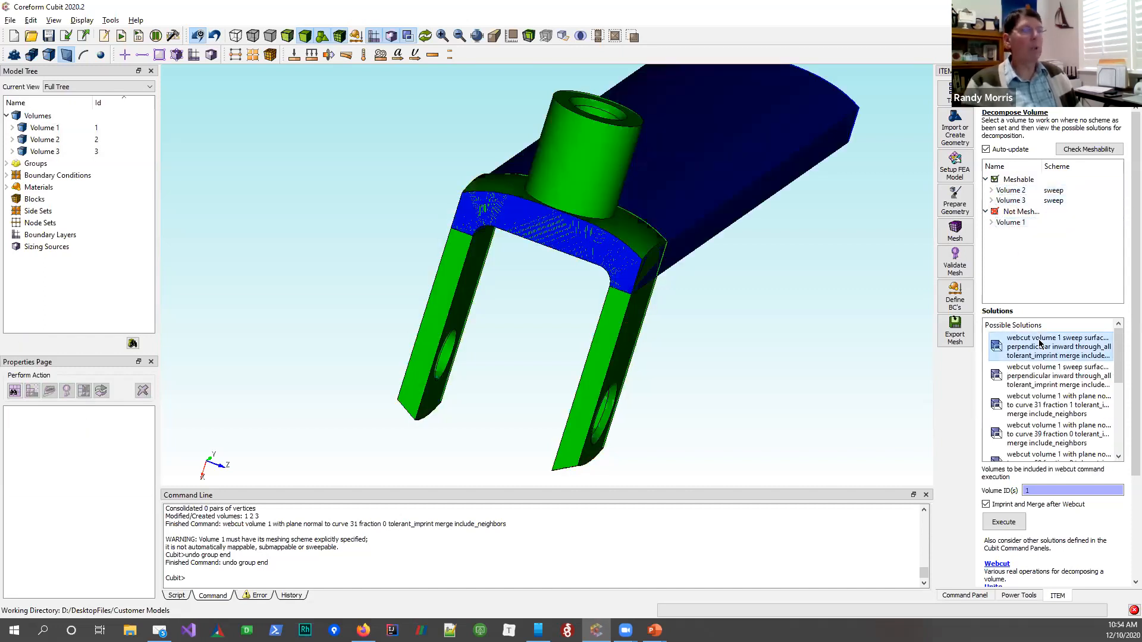
pyautogui.press('Down')
pyautogui.press('Down')
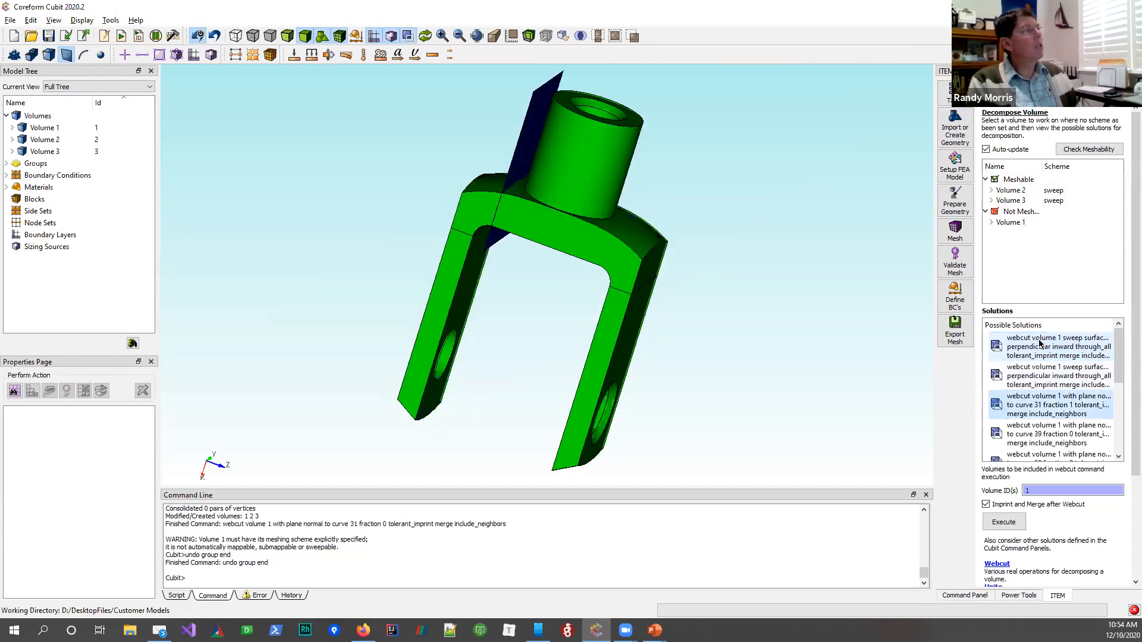
pyautogui.click(1017, 524)
# Webcut the remaining unmeshable Volume 1 on the cylinder's other side with the plane normal to curve 60 at fraction 1
pyautogui.click(985, 179)
pyautogui.click(984, 222)
pyautogui.click(1011, 233)
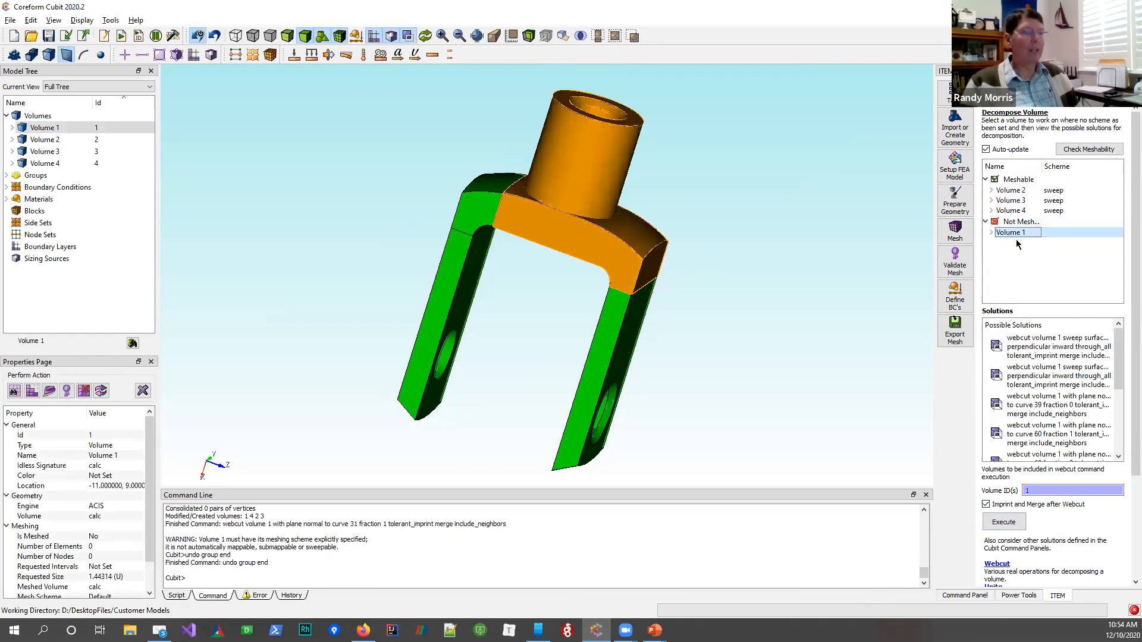
pyautogui.click(1073, 343)
pyautogui.press('Down')
pyautogui.press('Down')
pyautogui.press('Down')
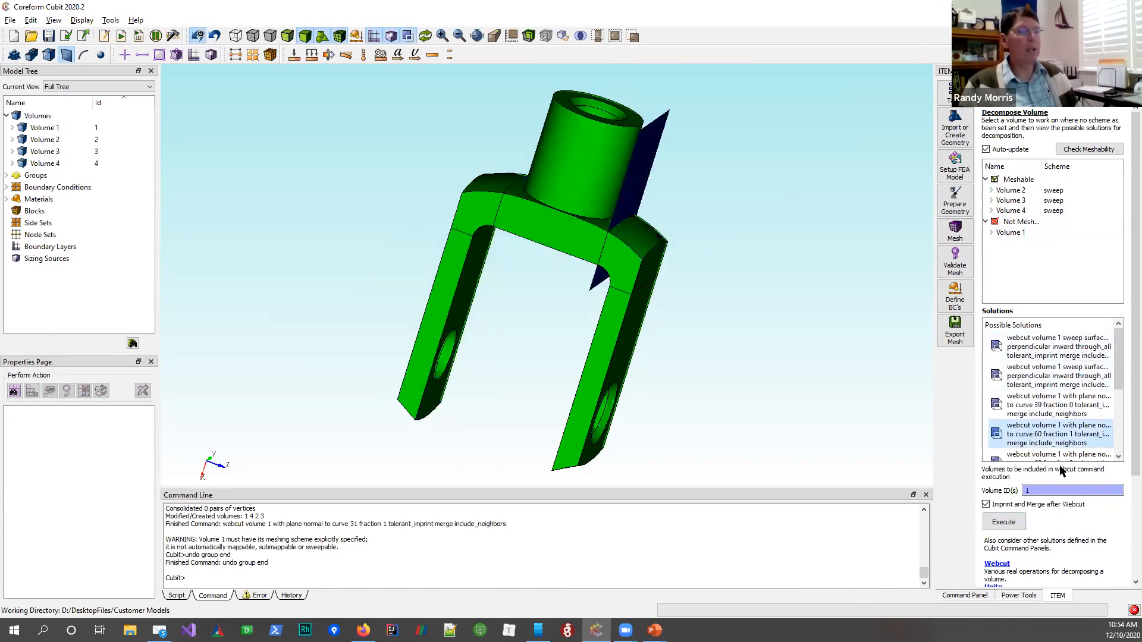
pyautogui.click(1004, 521)
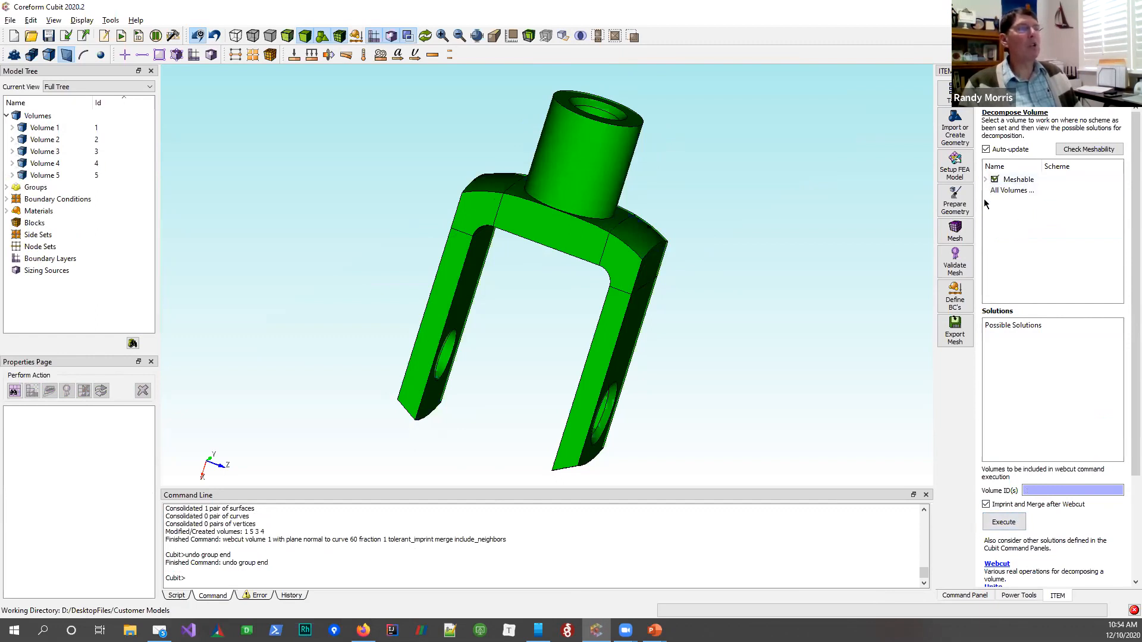
# Finish the volume decomposition, meshable topology and geometry preparation stages and return to the wizard's main task list
pyautogui.scroll(-2, 1124, 495)
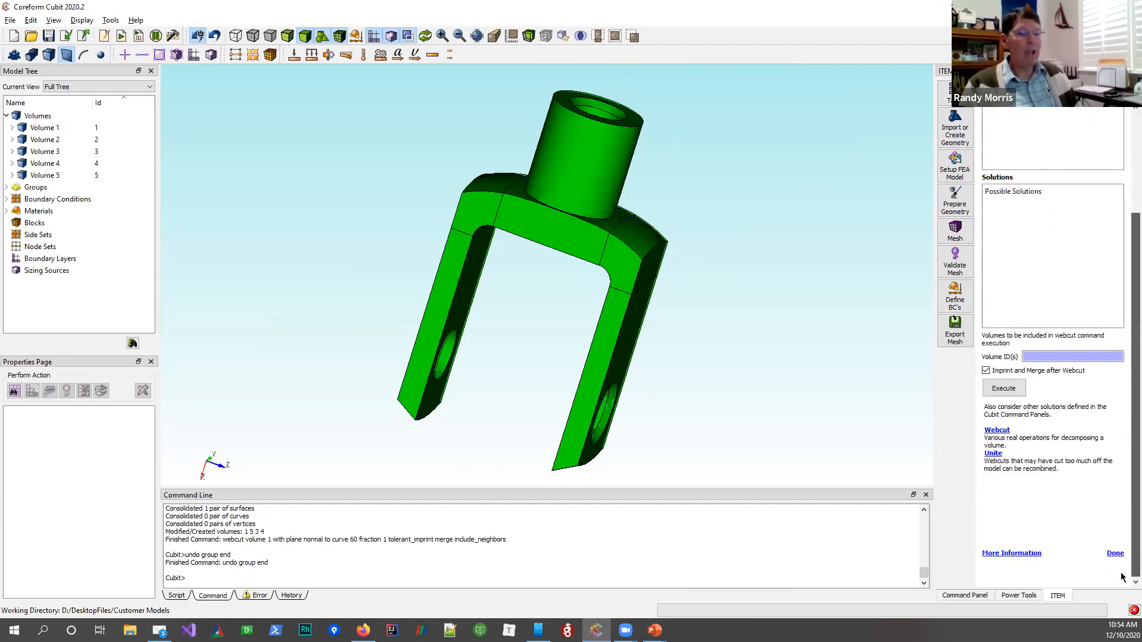
pyautogui.click(1116, 555)
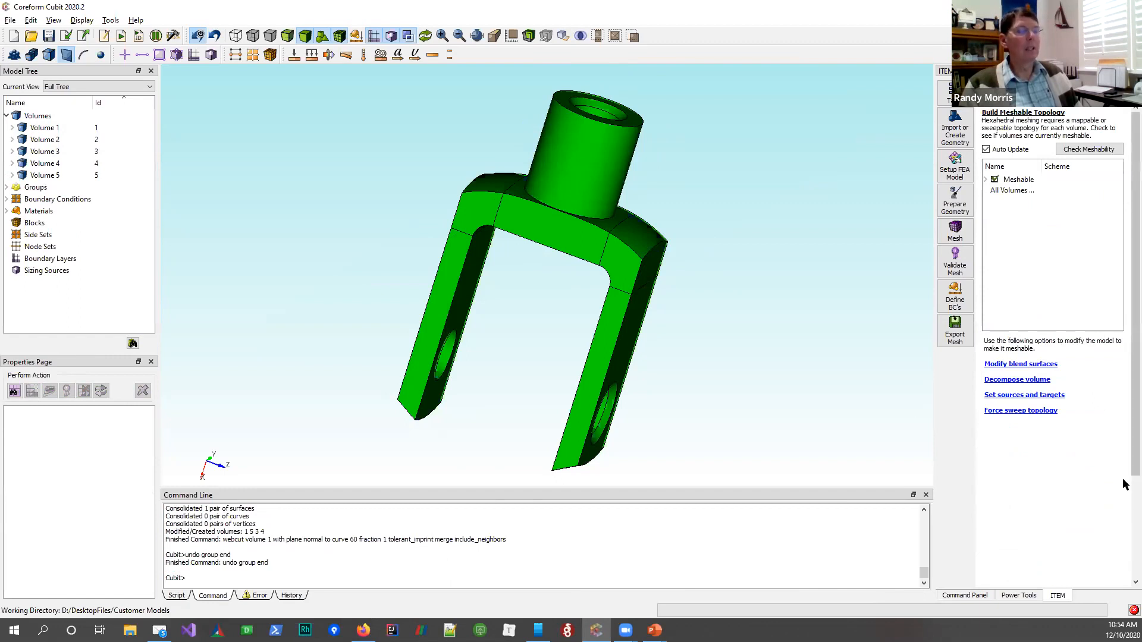
pyautogui.scroll(-2, 1121, 512)
pyautogui.click(1114, 554)
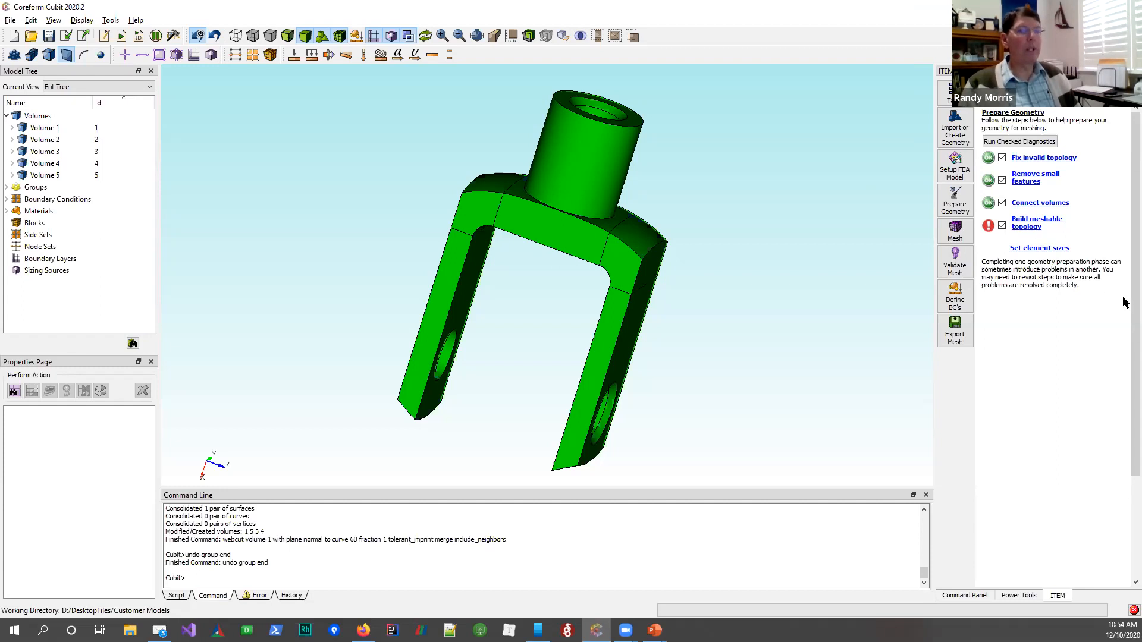
pyautogui.scroll(-5, 1123, 306)
pyautogui.scroll(3, 1118, 310)
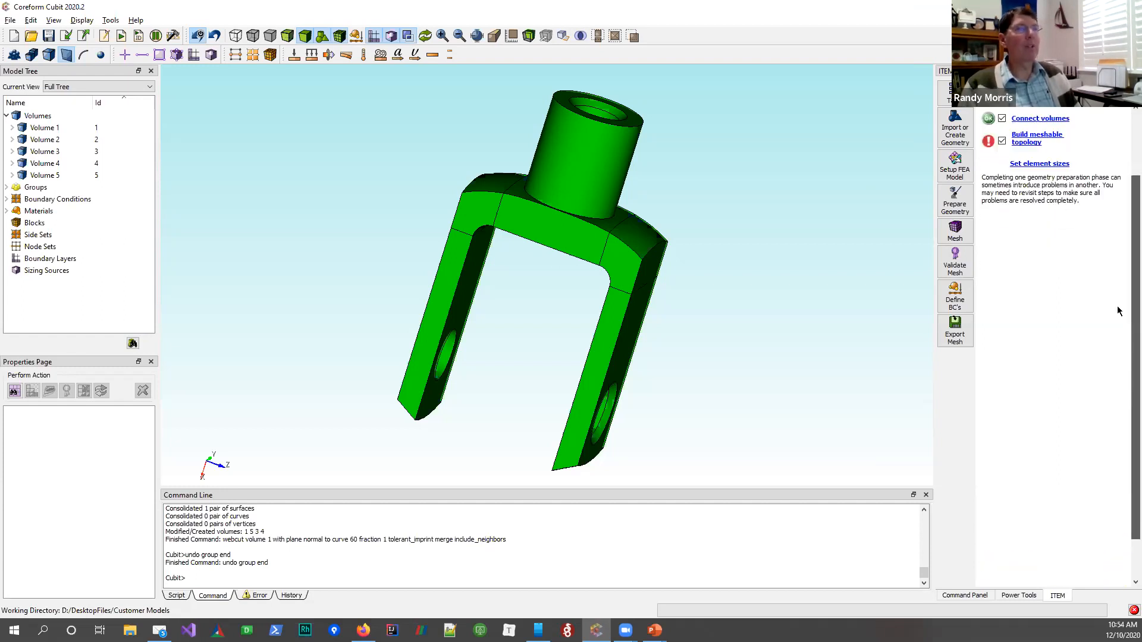
pyautogui.scroll(3, 1117, 310)
pyautogui.scroll(-5, 1112, 288)
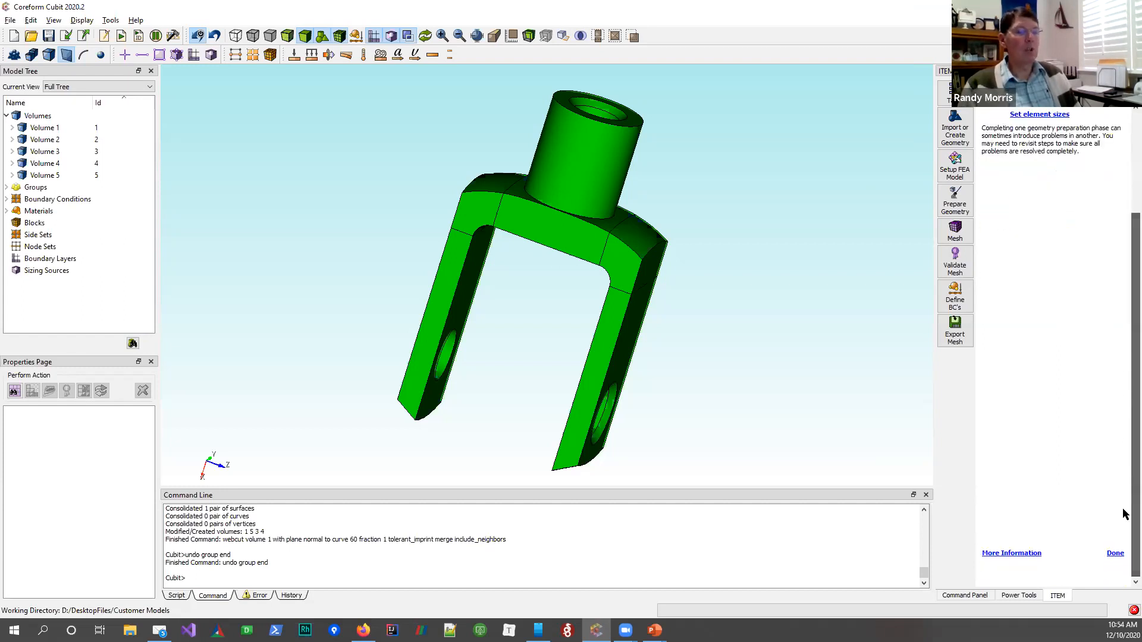
pyautogui.click(1112, 548)
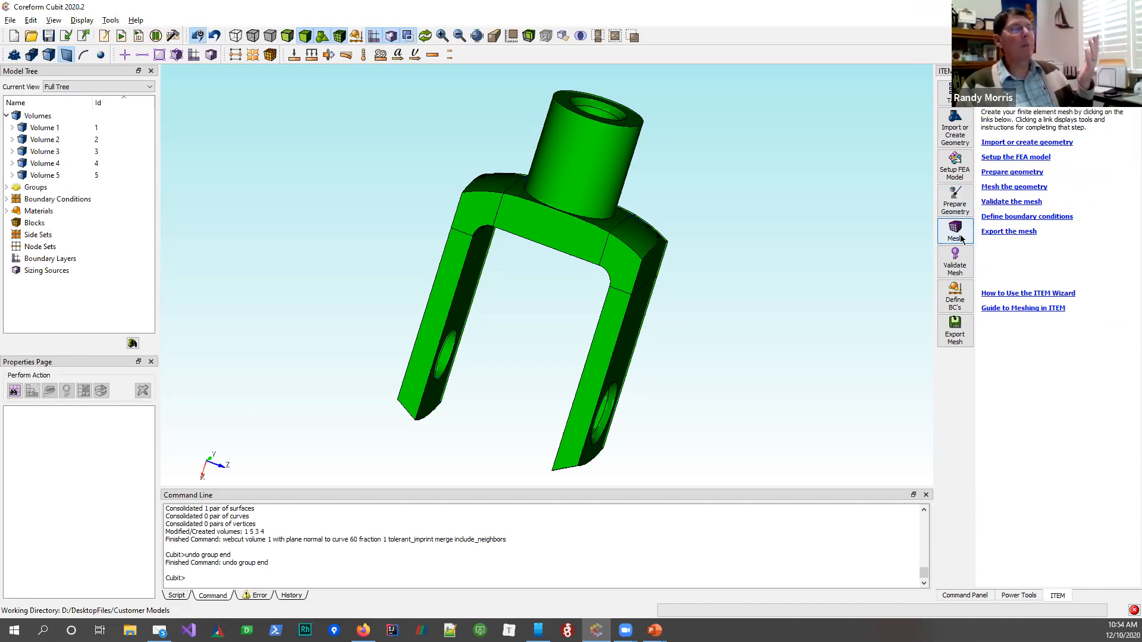
# Generate the mesh on all volumes and finish the meshing stage of the wizard
pyautogui.click(960, 238)
pyautogui.rightClick(1017, 137)
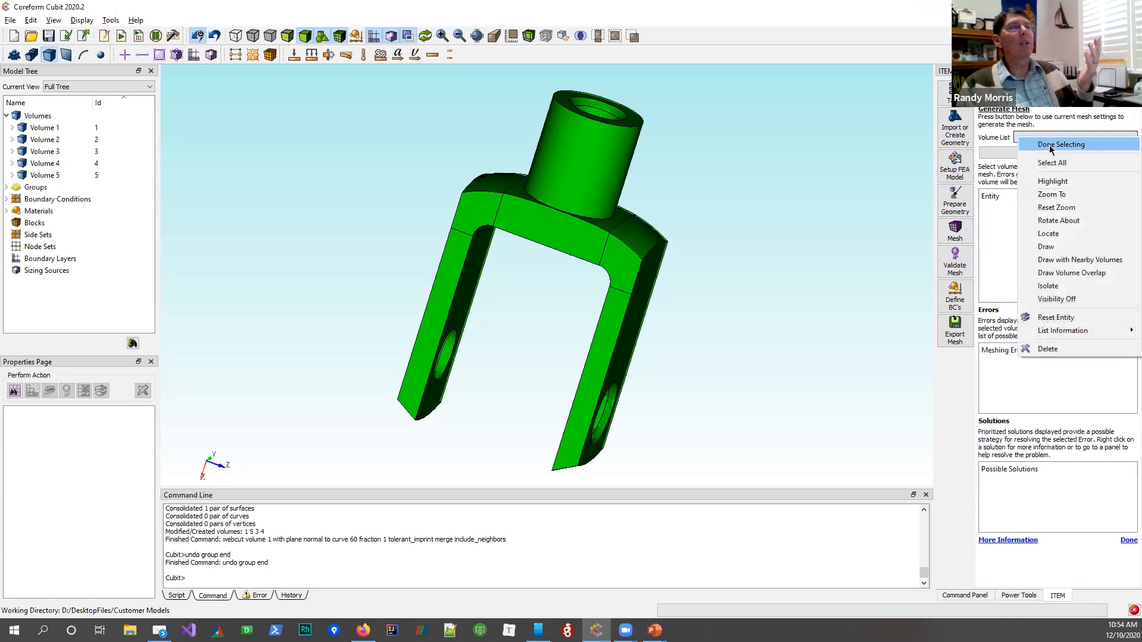
pyautogui.click(1056, 158)
pyautogui.click(1056, 154)
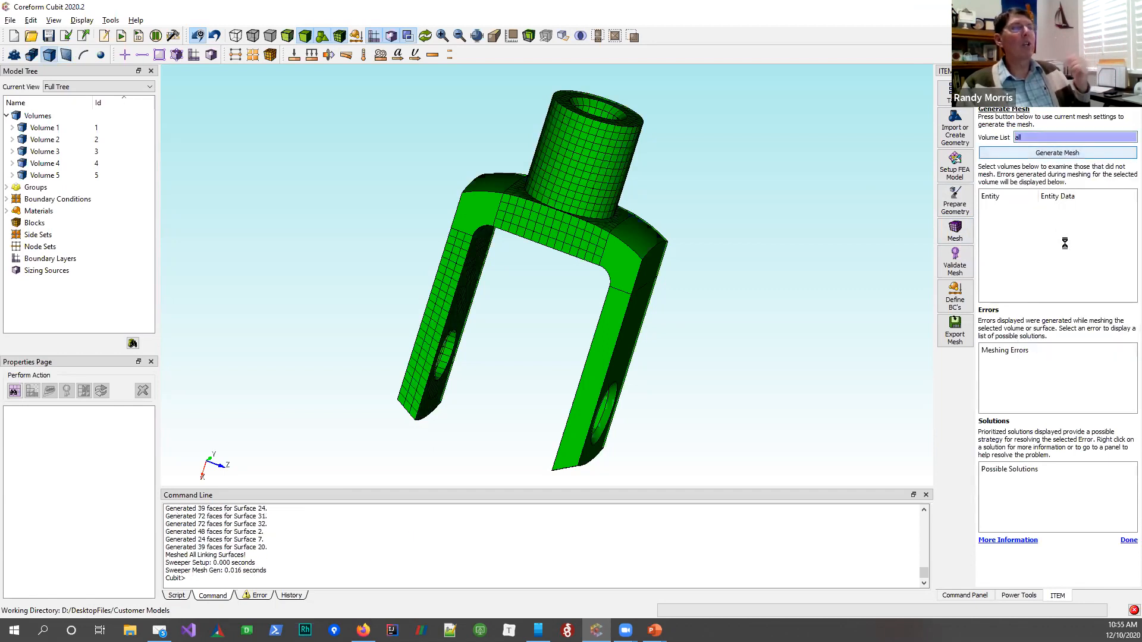
pyautogui.click(982, 209)
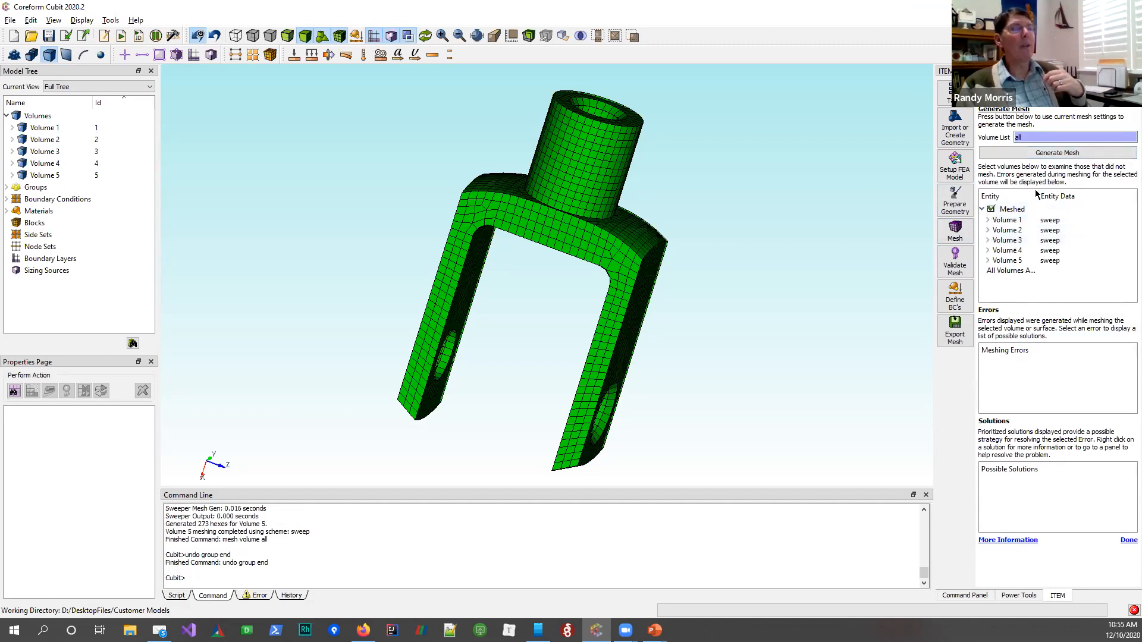
pyautogui.moveTo(1039, 191); pyautogui.dragTo(1077, 191)
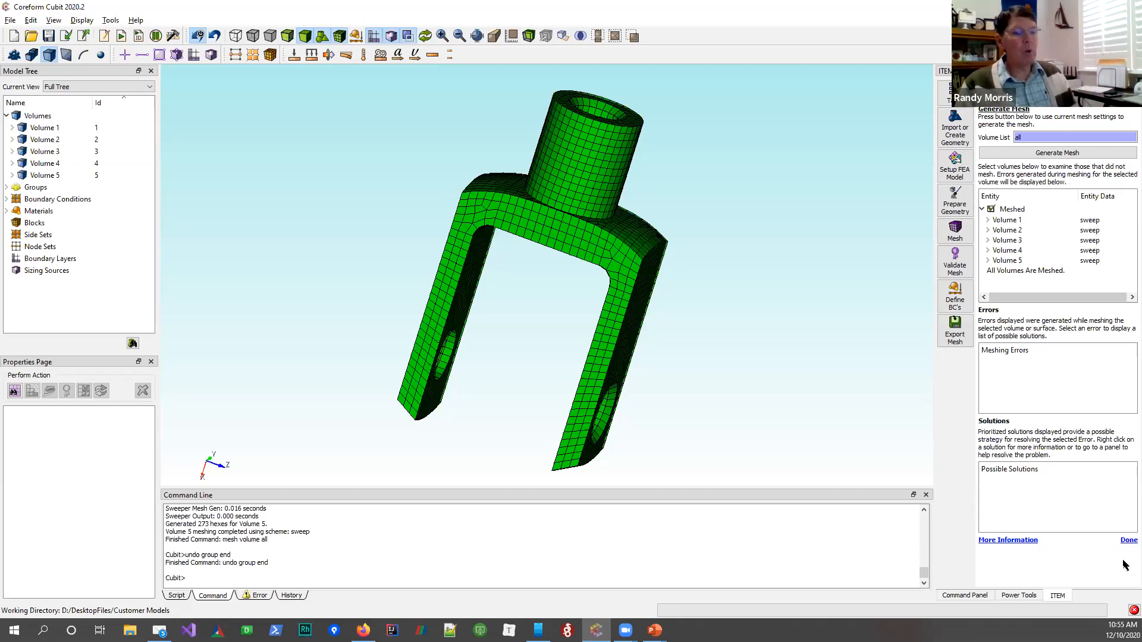
pyautogui.click(1128, 541)
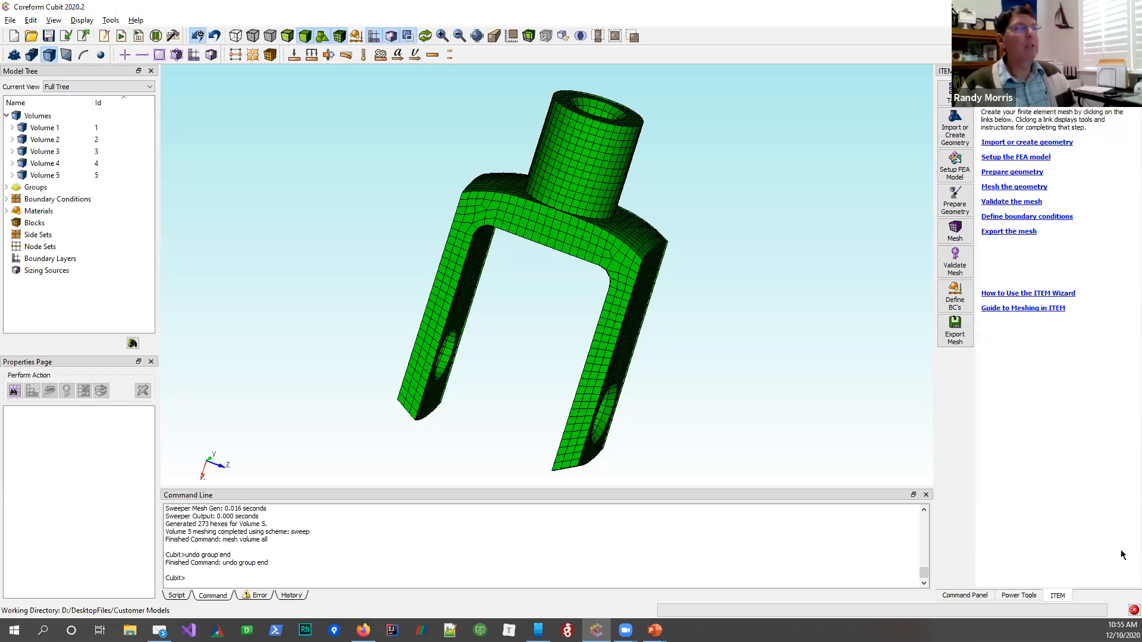
# Review the available mesh quality metrics and their limits, trying Dimension, and leave Shape as the chosen metric
pyautogui.click(959, 266)
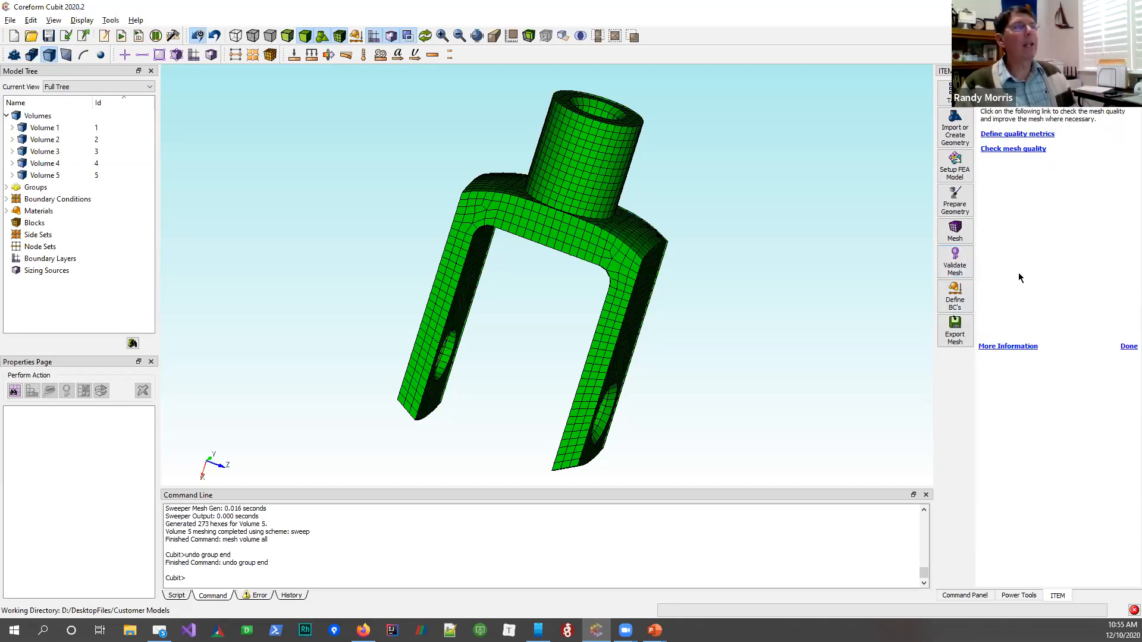
pyautogui.click(1025, 131)
pyautogui.click(1050, 176)
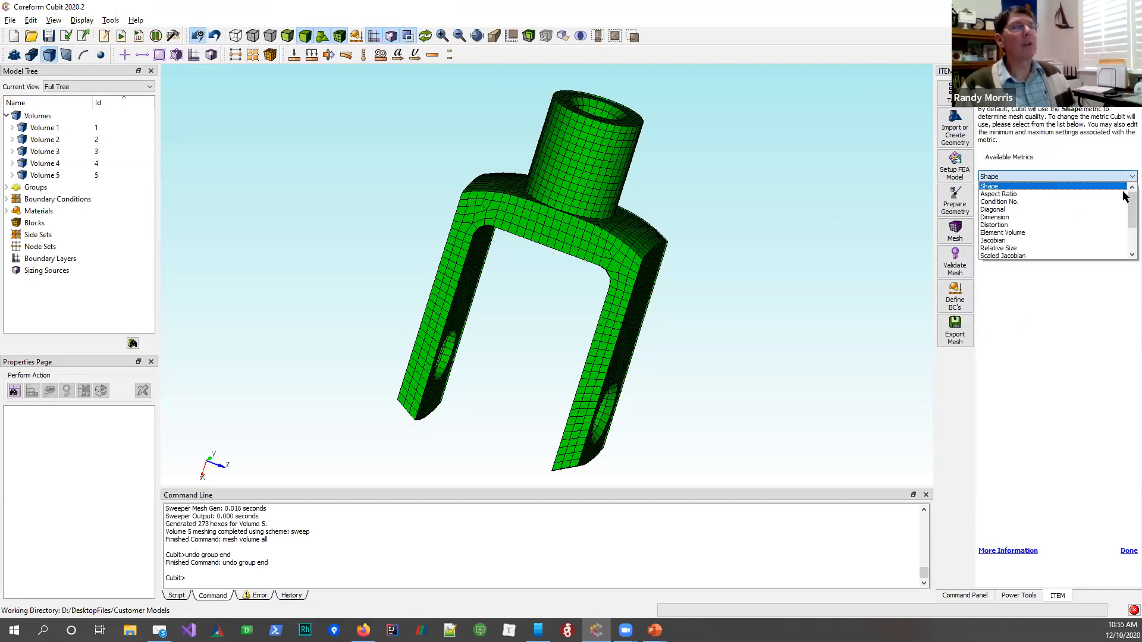
pyautogui.moveTo(1127, 210); pyautogui.dragTo(1124, 213)
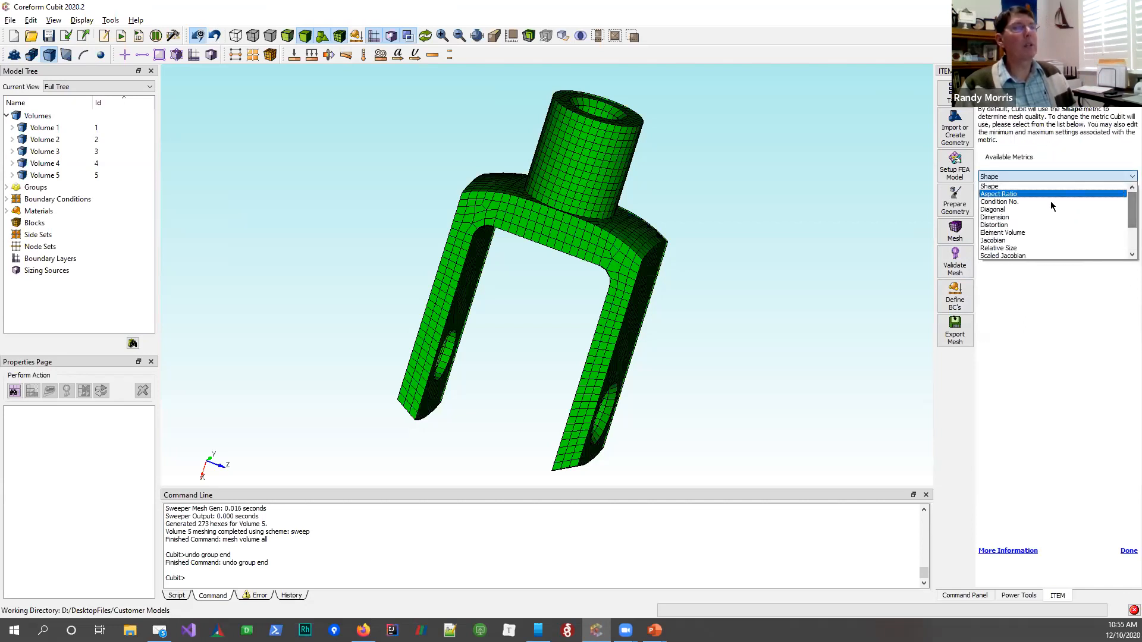
pyautogui.click(1021, 185)
pyautogui.click(1021, 192)
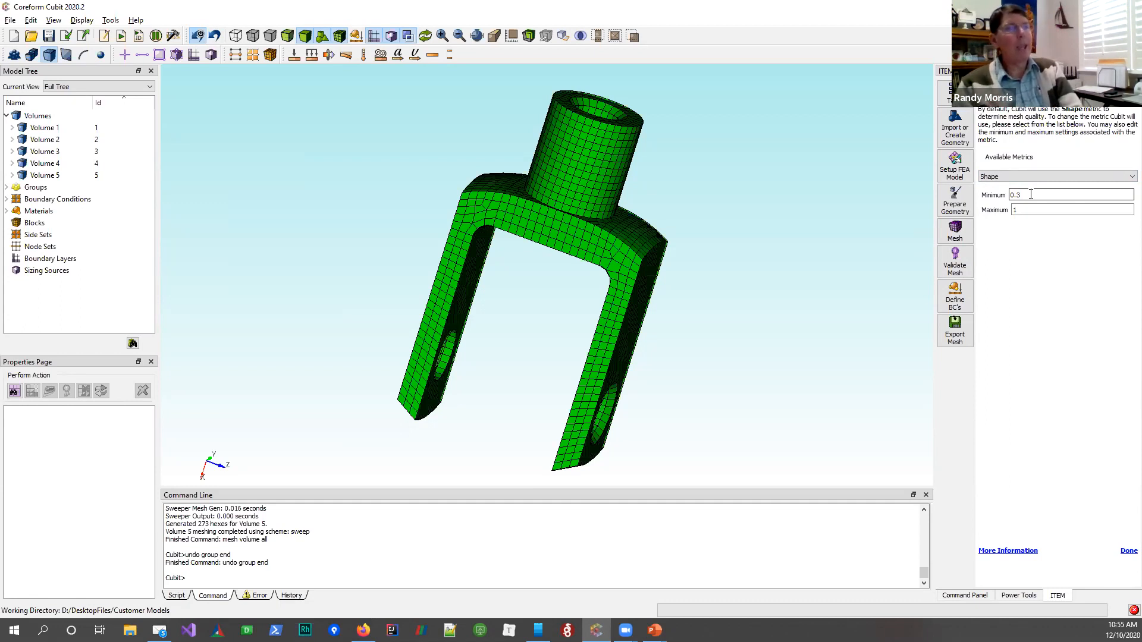
pyautogui.click(1023, 177)
pyautogui.click(1017, 217)
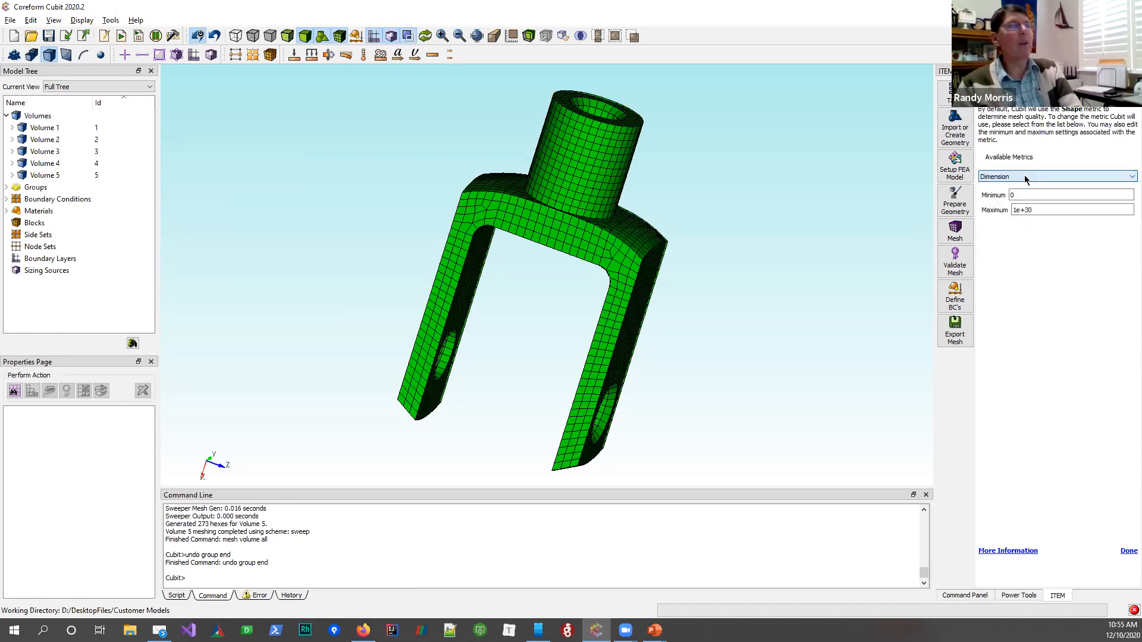
pyautogui.scroll(-4, 1024, 174)
pyautogui.scroll(1, 1023, 174)
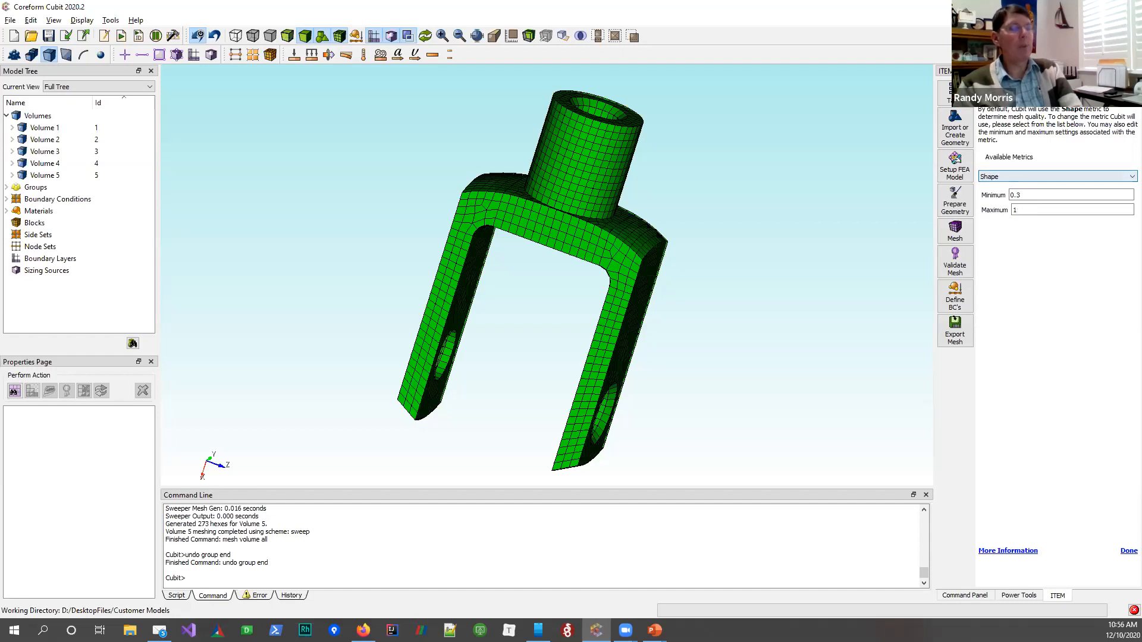
pyautogui.click(1128, 551)
# Analyze the mesh quality of all volumes with the Shape metric
pyautogui.click(1013, 148)
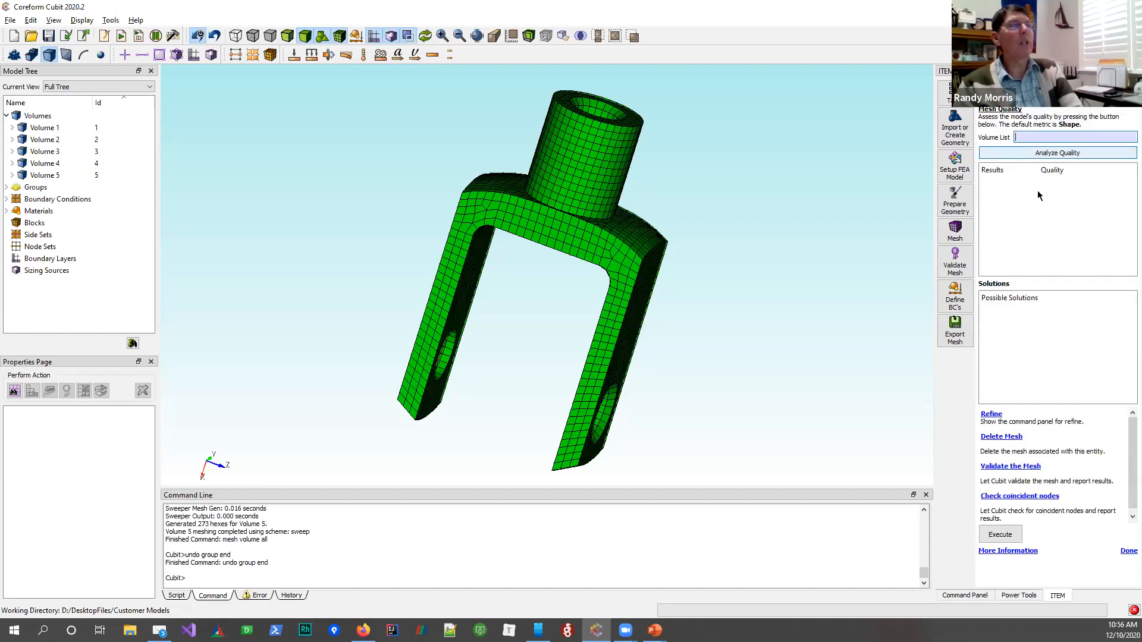
pyautogui.click(1048, 136)
pyautogui.rightClick(1048, 136)
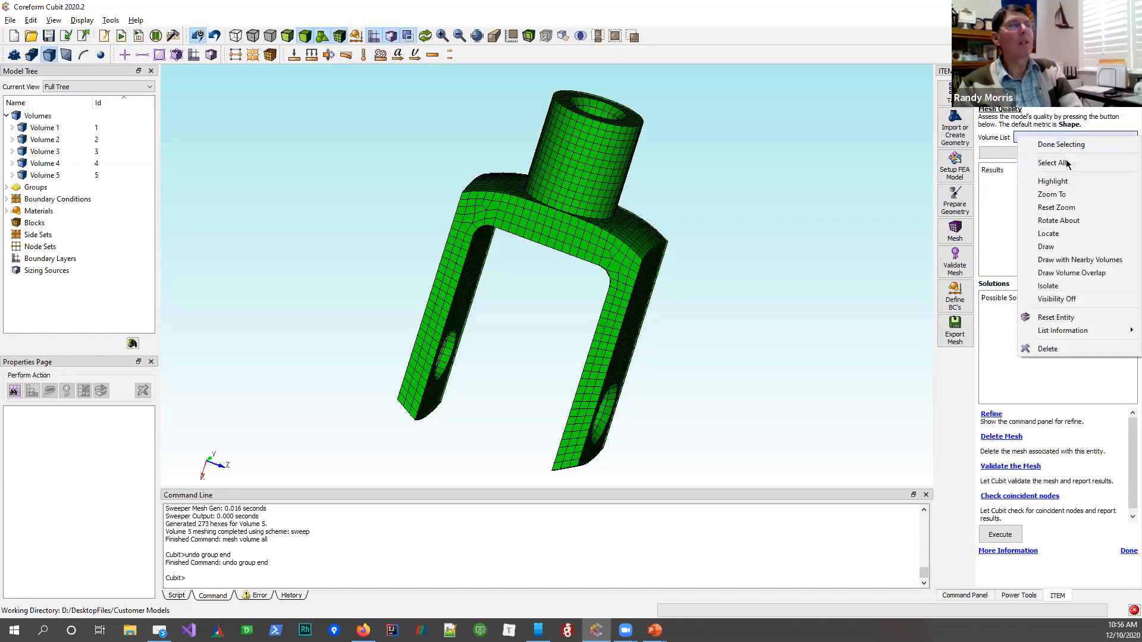
pyautogui.click(1047, 161)
pyautogui.click(1048, 154)
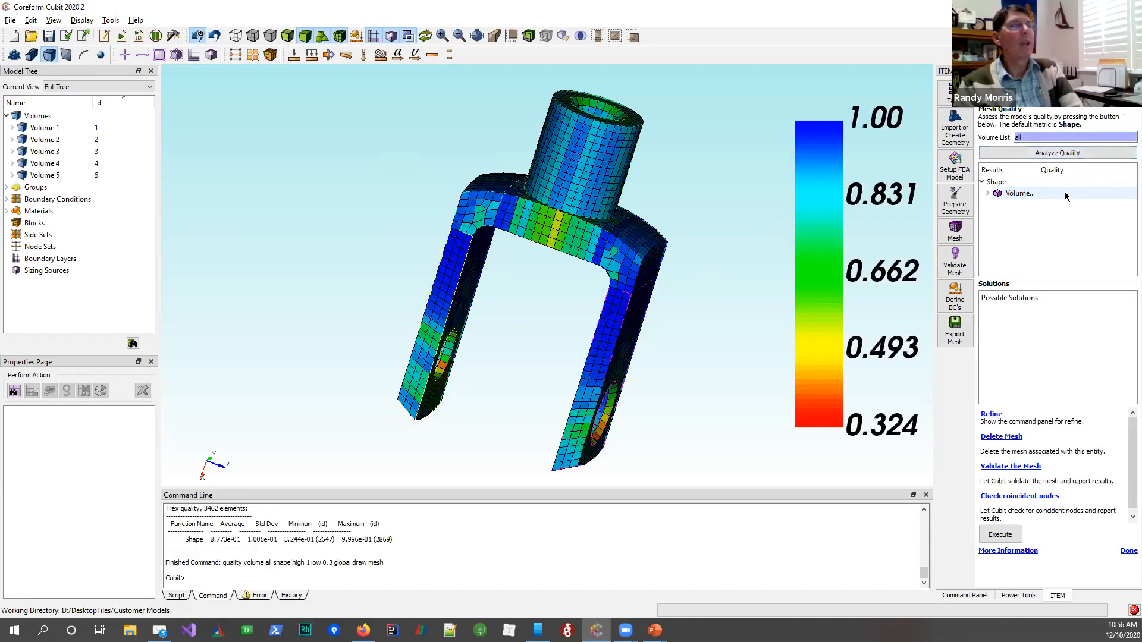
pyautogui.moveTo(1037, 165); pyautogui.dragTo(1063, 168)
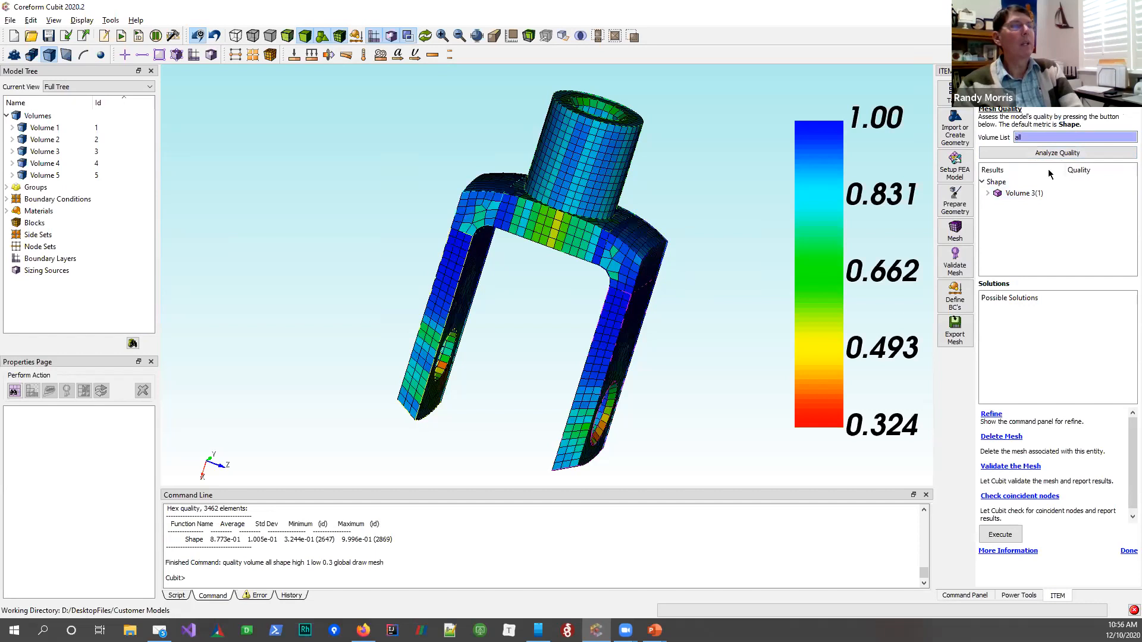
# Examine the lowest-quality hex of Volume 3 in the results and locate it on the model
pyautogui.click(987, 193)
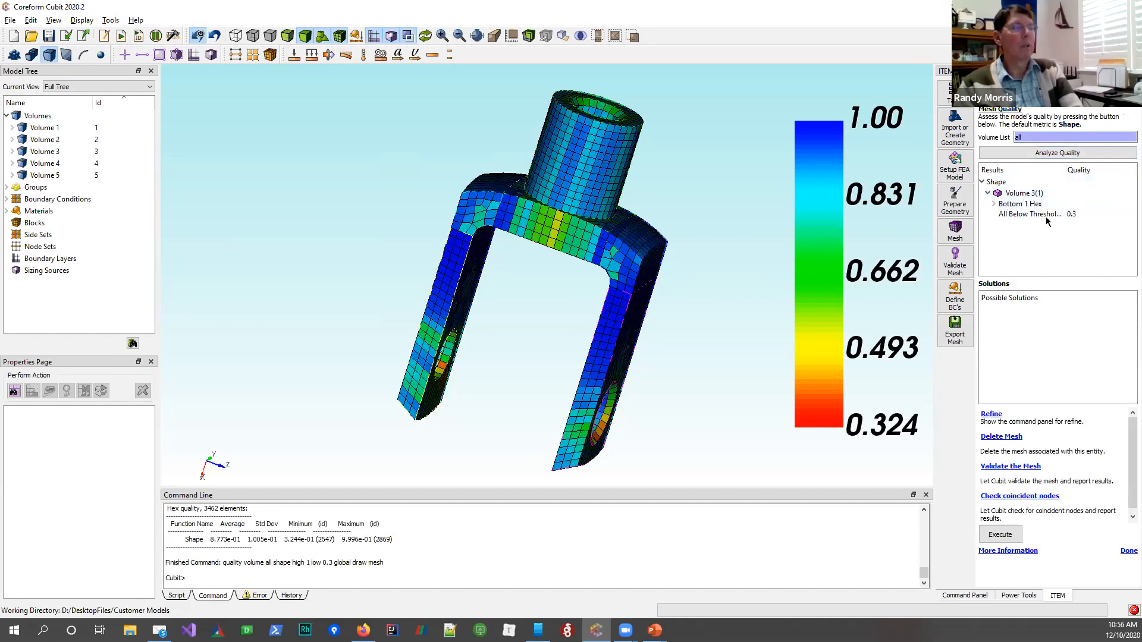
pyautogui.click(1019, 205)
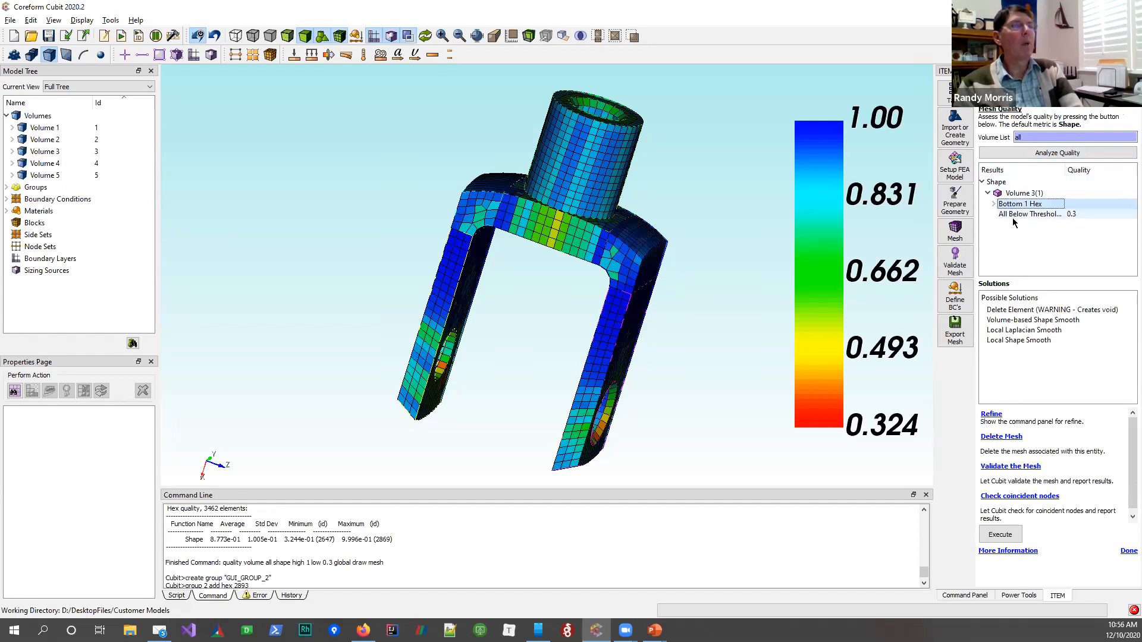
pyautogui.click(993, 204)
pyautogui.click(1016, 214)
pyautogui.moveTo(662, 344); pyautogui.dragTo(545, 414)
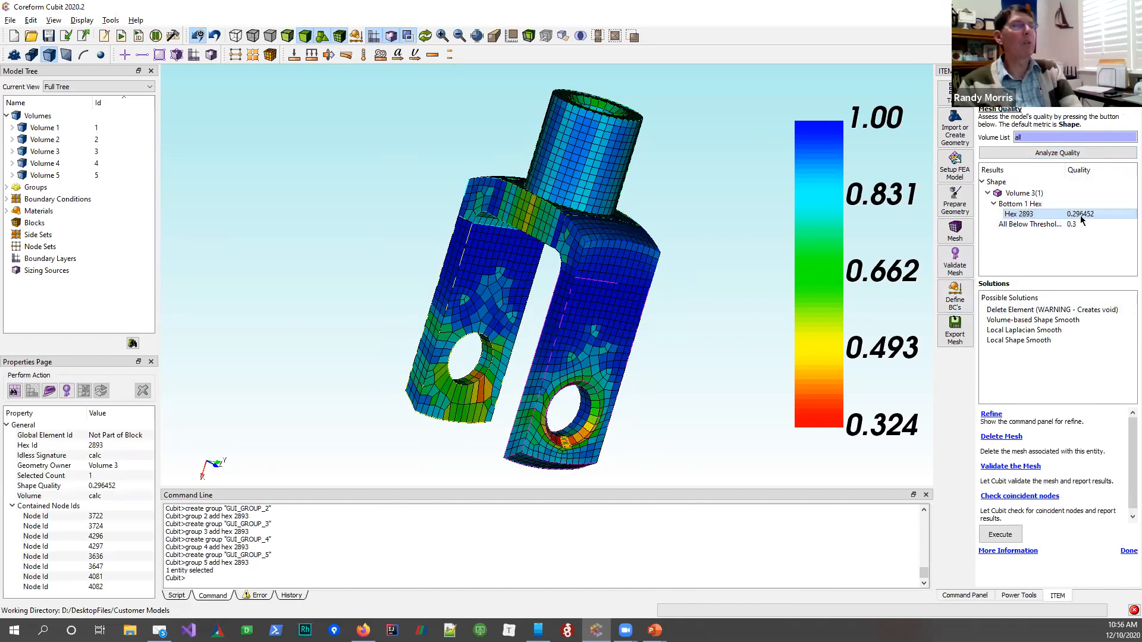
# Run the suggested Local Laplacian Smooth on Hex 2893
pyautogui.click(1023, 332)
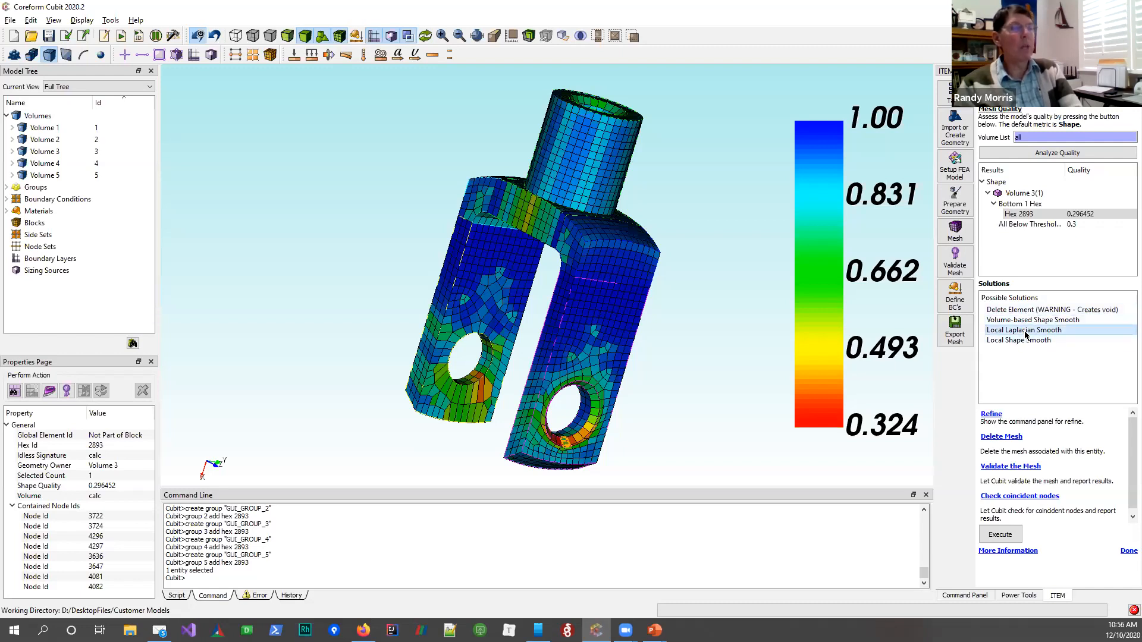
pyautogui.rightClick(1025, 333)
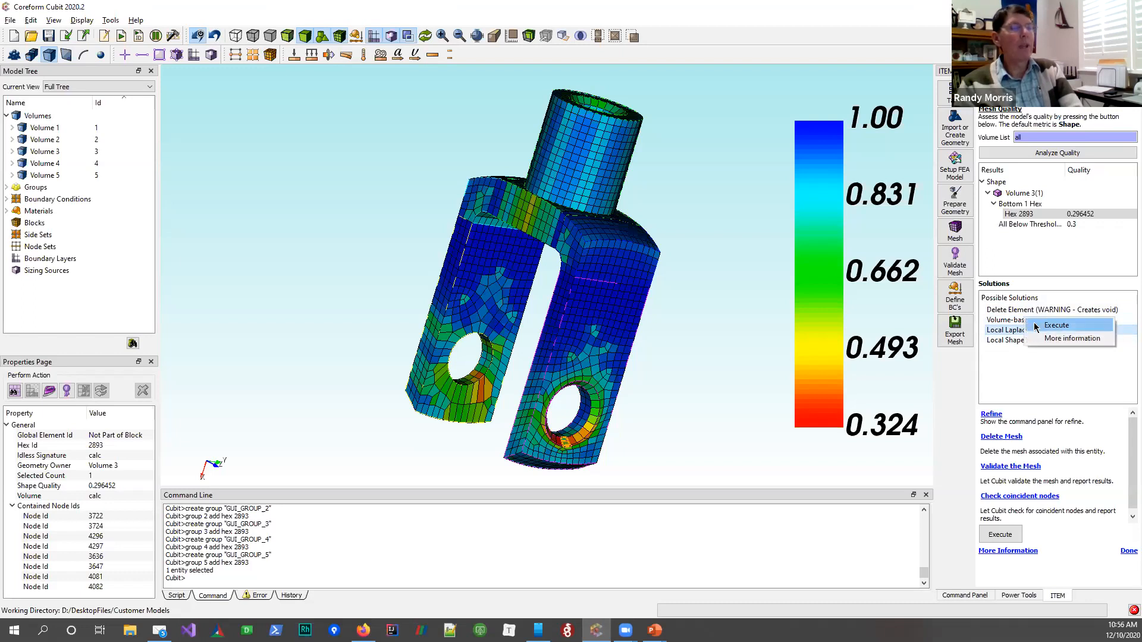
pyautogui.click(1044, 324)
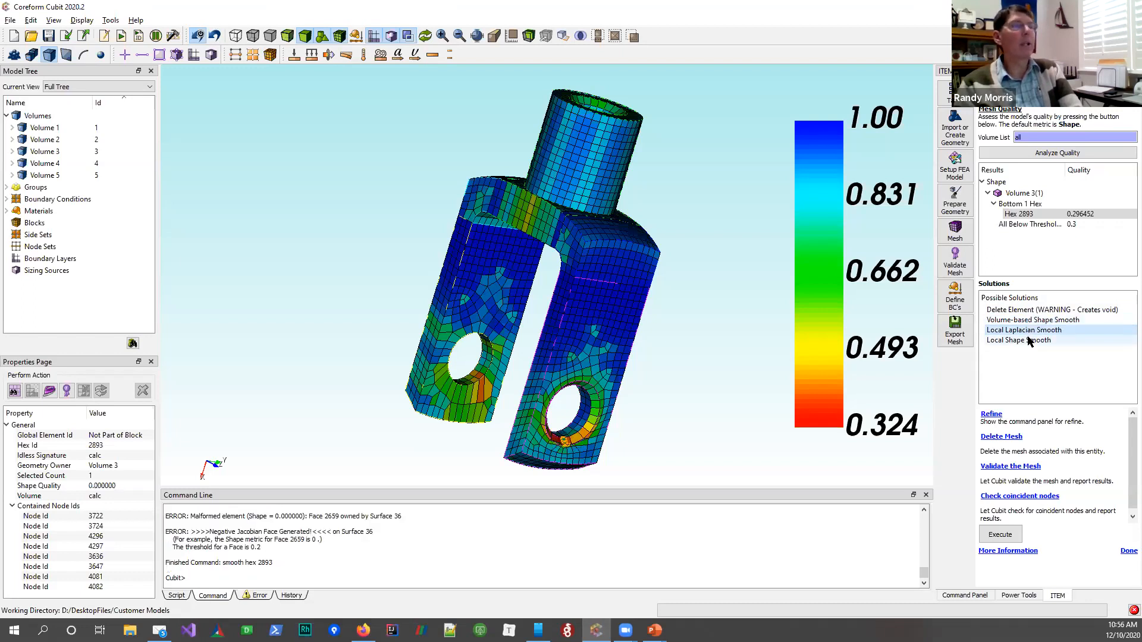
# Reanalyze the mesh quality, inspect Volume 3's worst hexes including Hex 2892, and finish the validation stage
pyautogui.click(1070, 152)
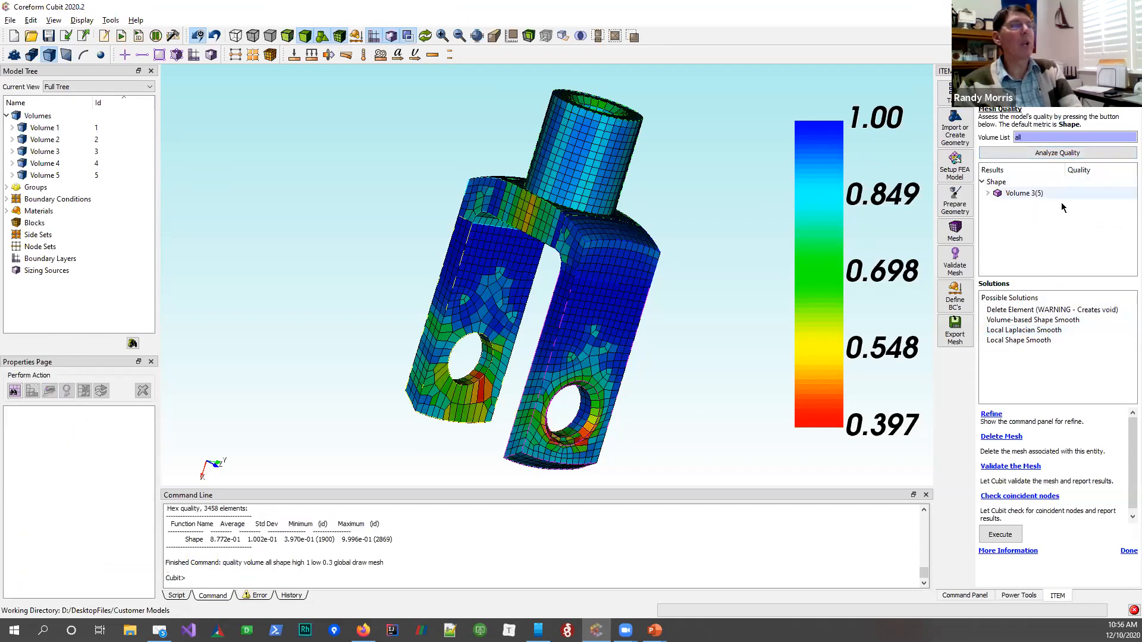
pyautogui.click(987, 193)
pyautogui.click(993, 204)
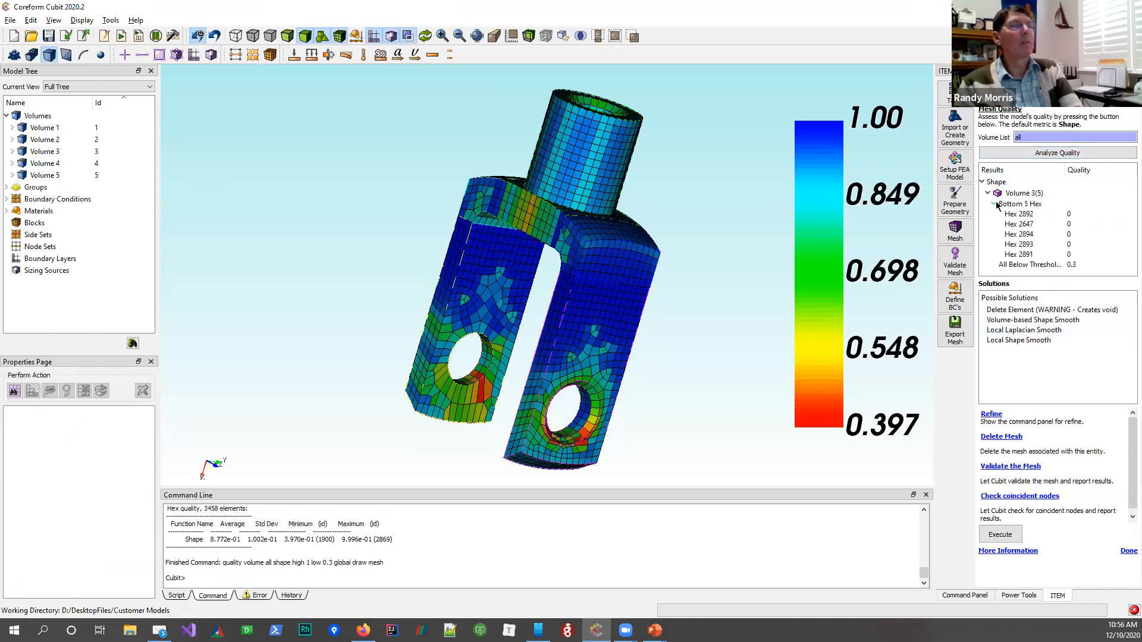
pyautogui.click(1012, 214)
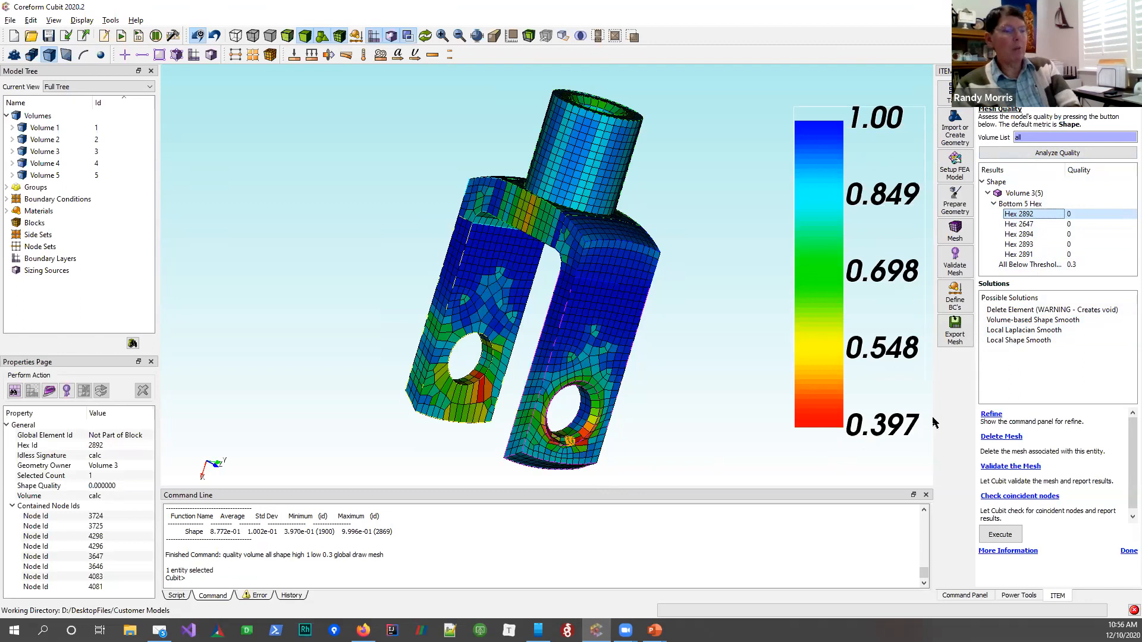
pyautogui.click(1128, 551)
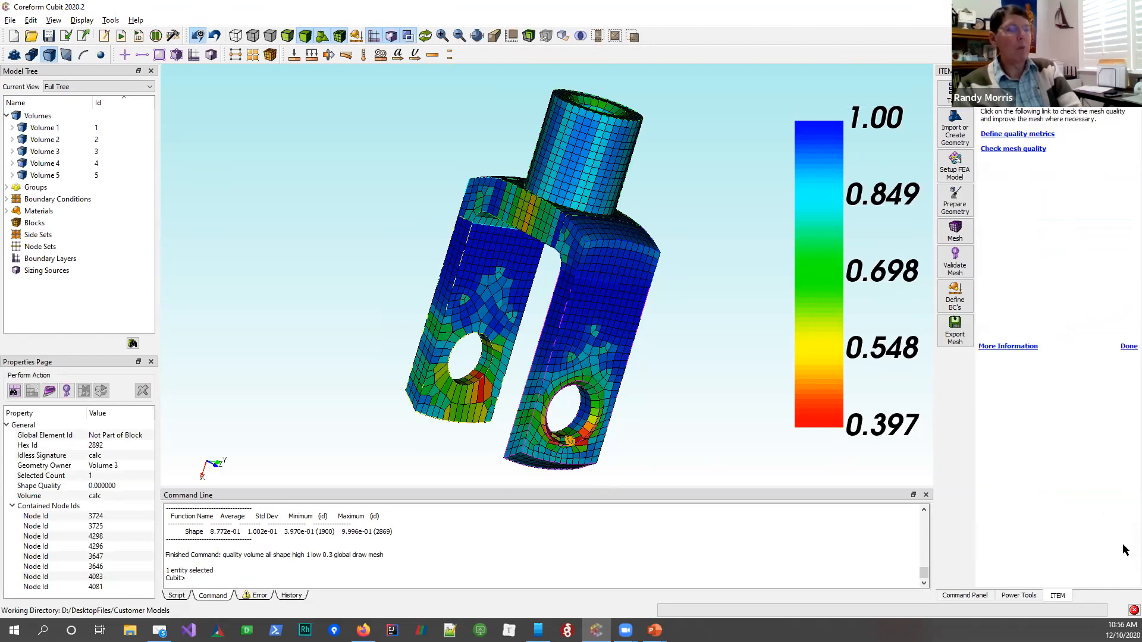
pyautogui.click(1123, 347)
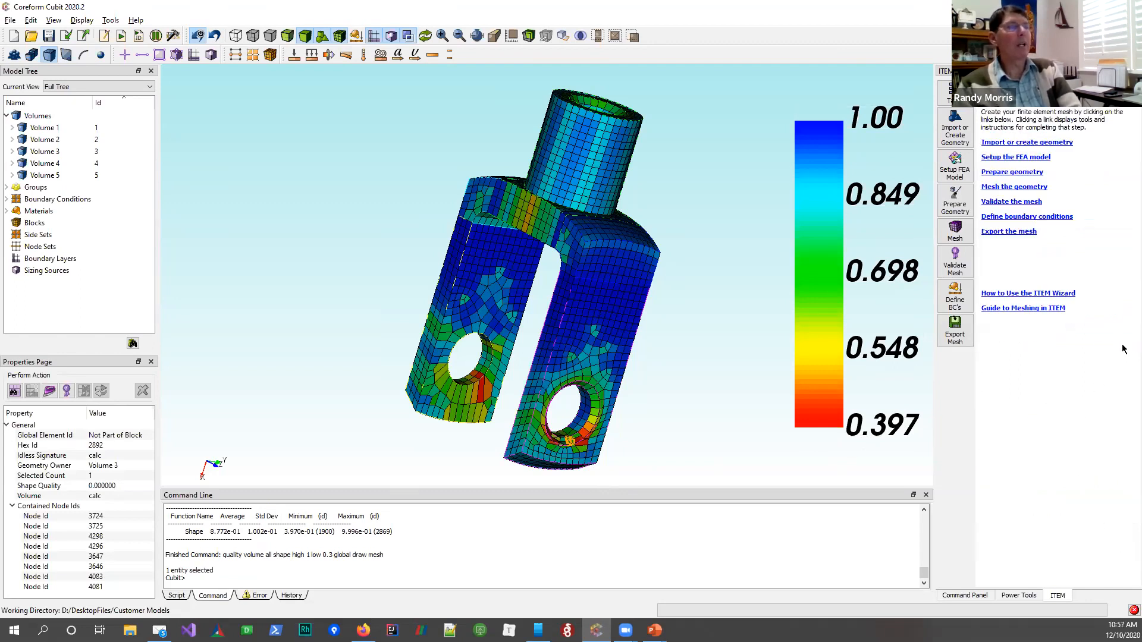
# Examine the wizard's boundary condition tools for blocks, sidesets and materials, and return to the main task list
pyautogui.click(954, 296)
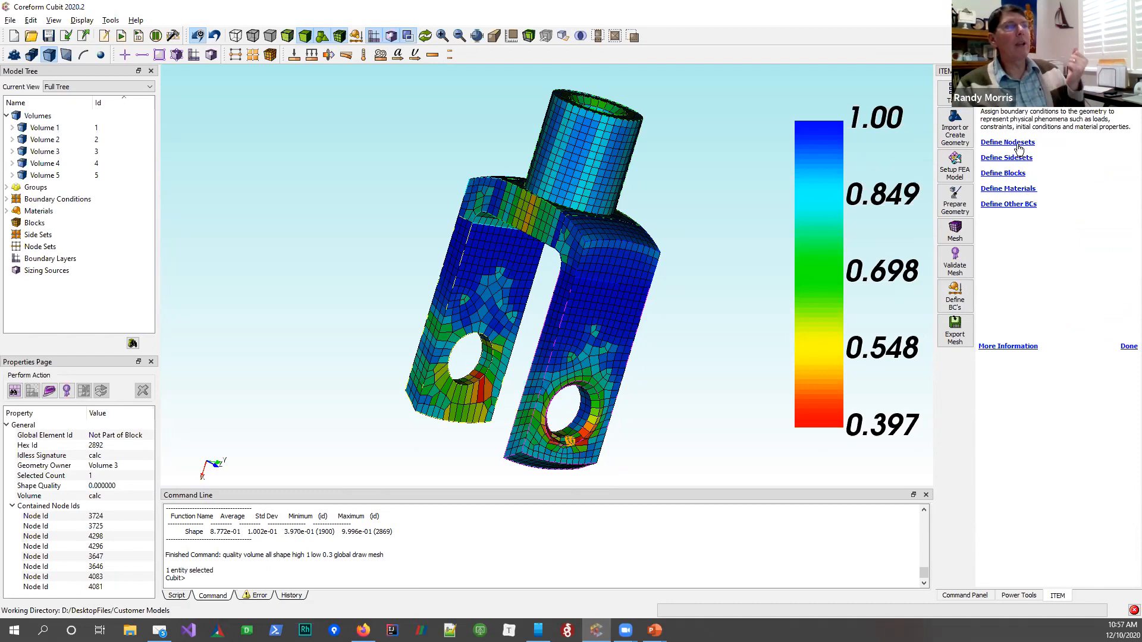
pyautogui.click(1013, 174)
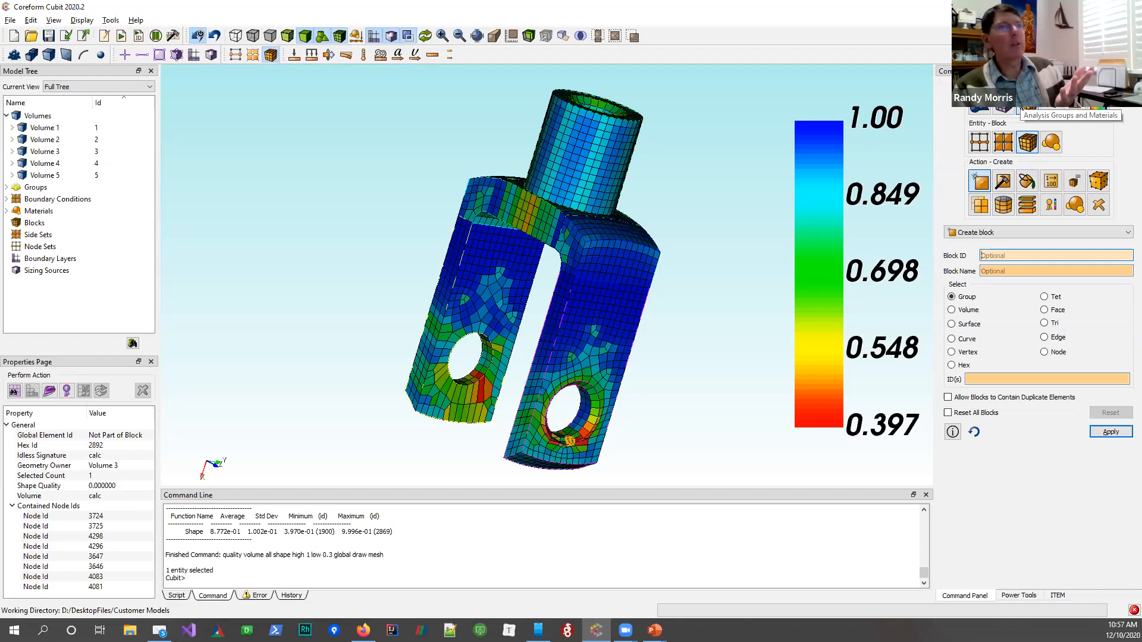
pyautogui.click(979, 143)
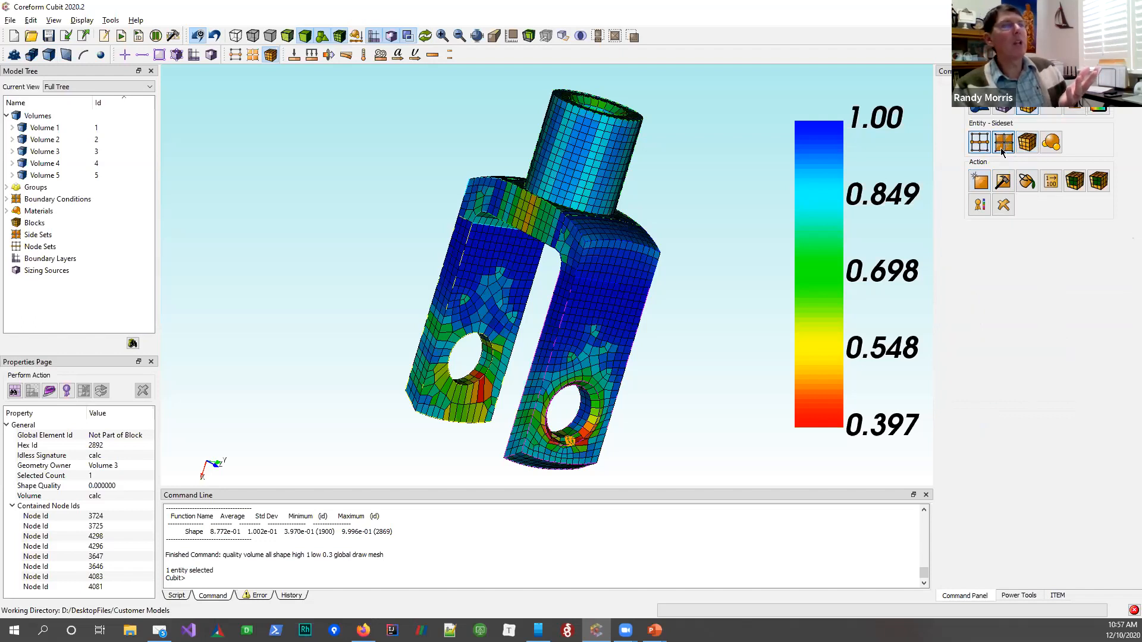
pyautogui.click(1051, 144)
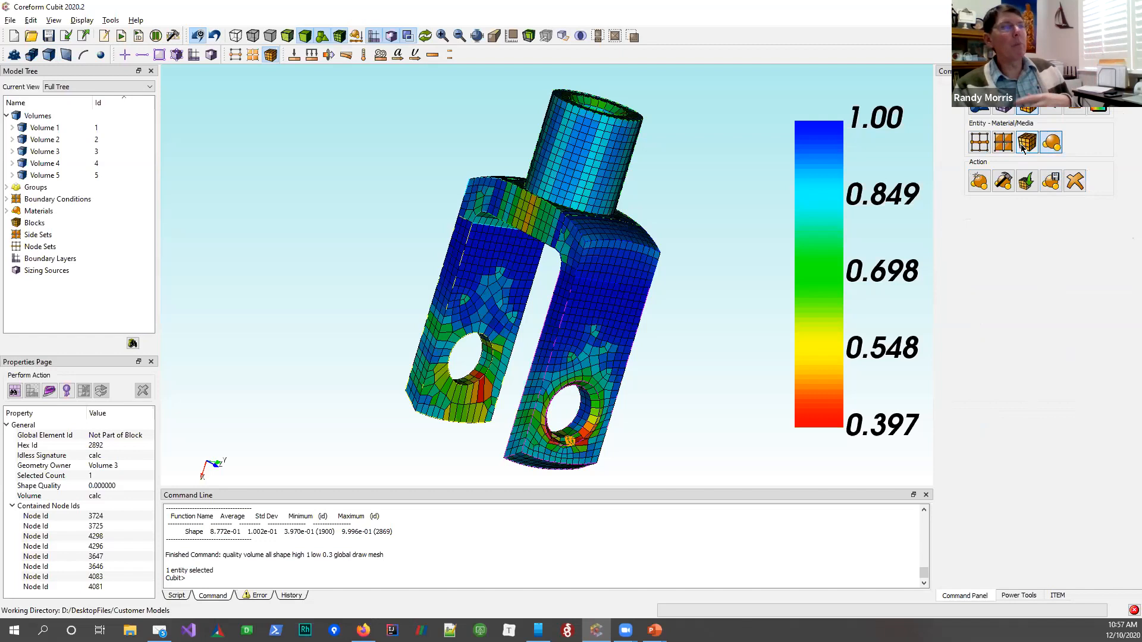
pyautogui.click(1027, 108)
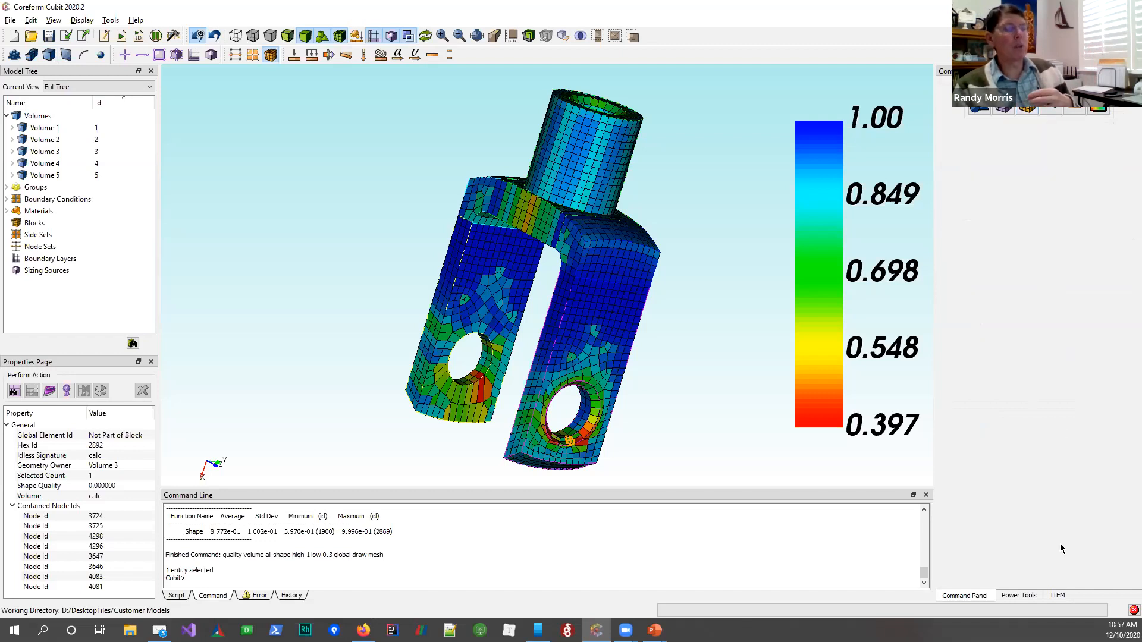
pyautogui.click(1057, 595)
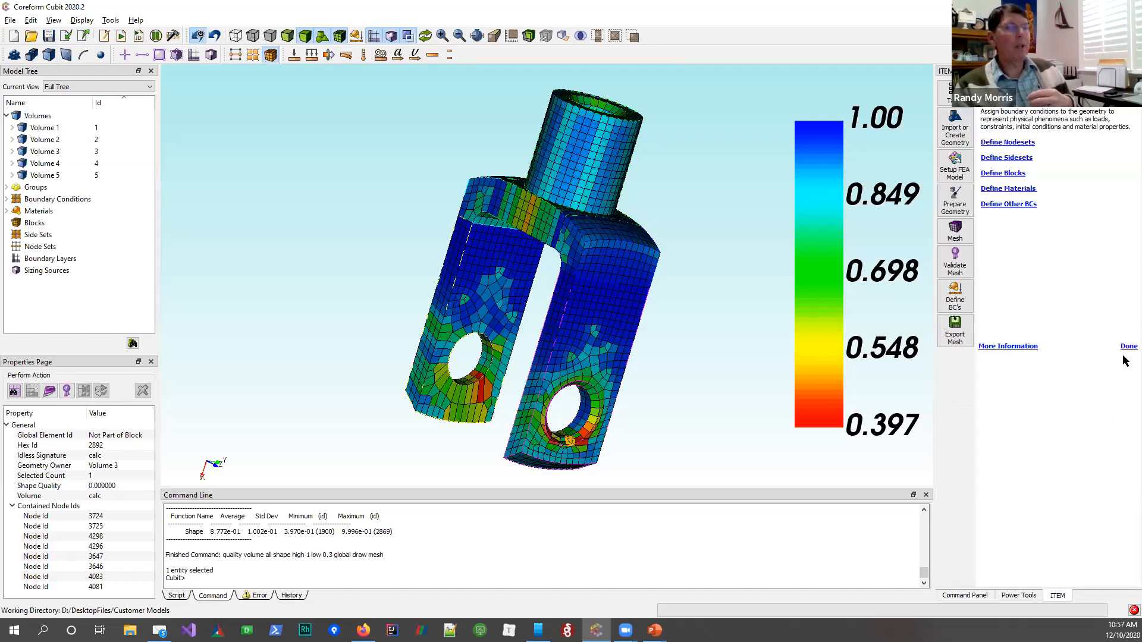
pyautogui.click(1005, 205)
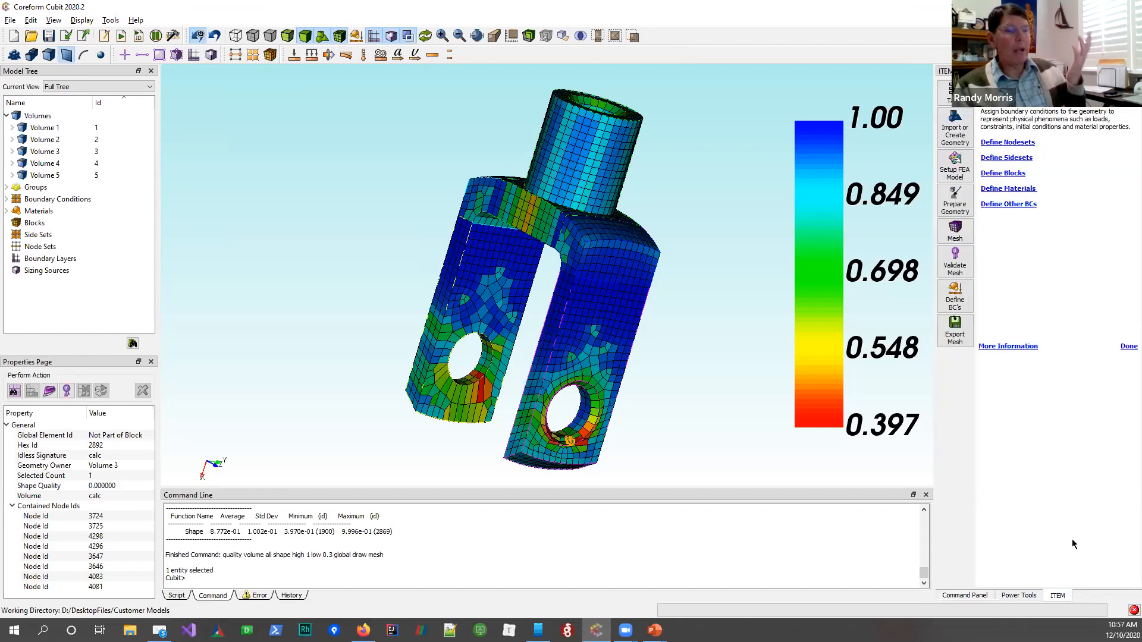
pyautogui.click(1128, 346)
# Try to export the mesh in Genesis format as junk, replacing the existing file, and return to the main task list
pyautogui.click(954, 334)
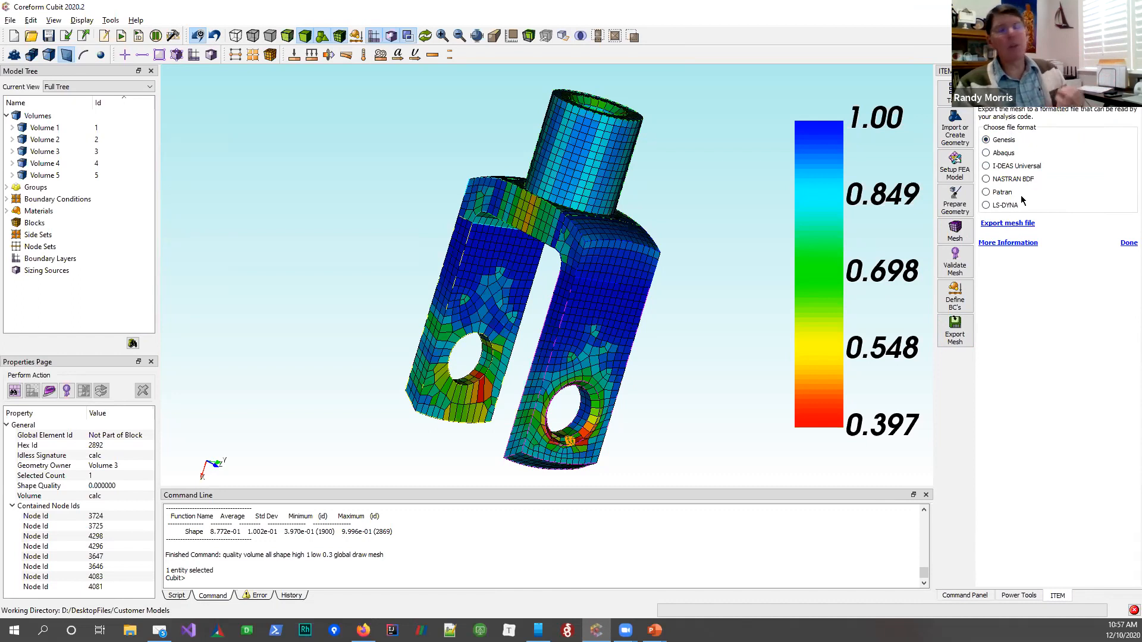
pyautogui.click(1019, 226)
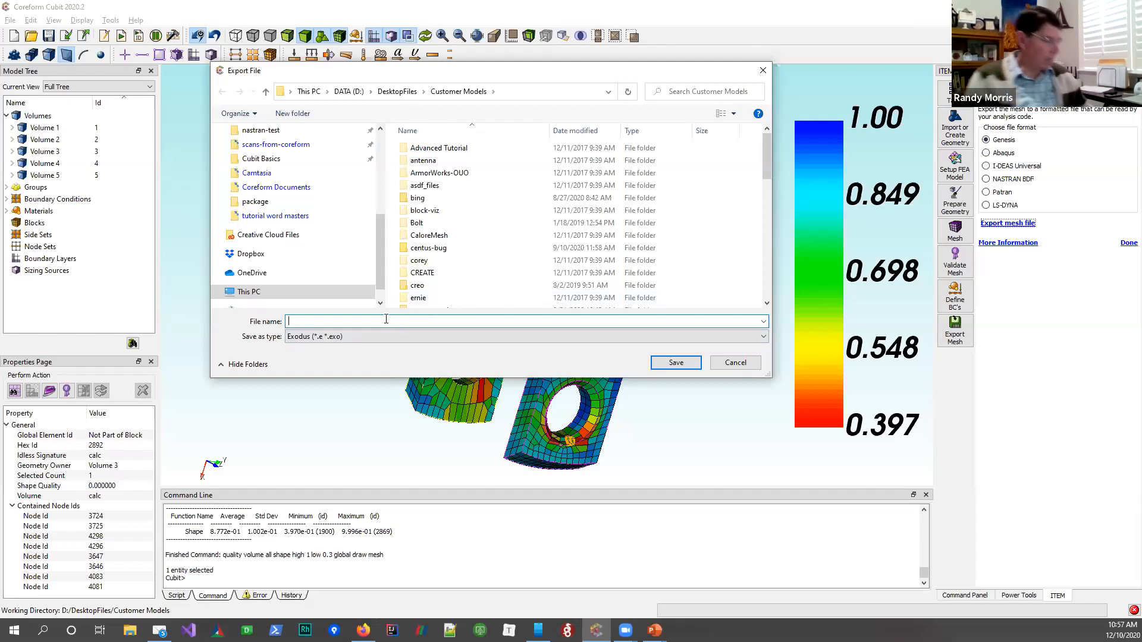
pyautogui.write('junk')
pyautogui.press('Return')
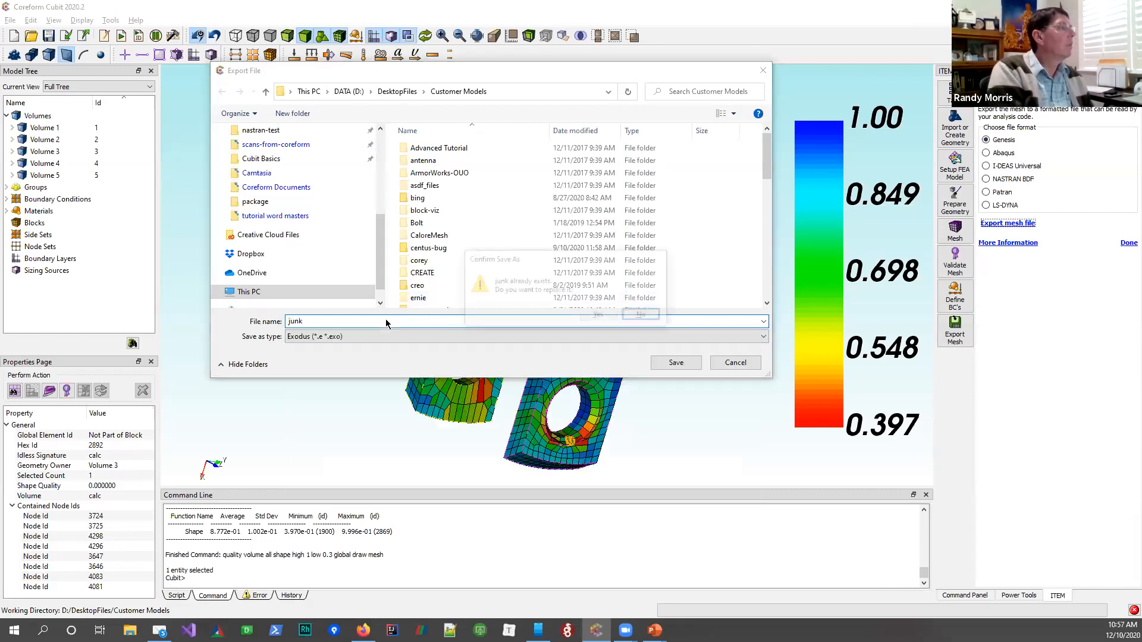
pyautogui.click(593, 317)
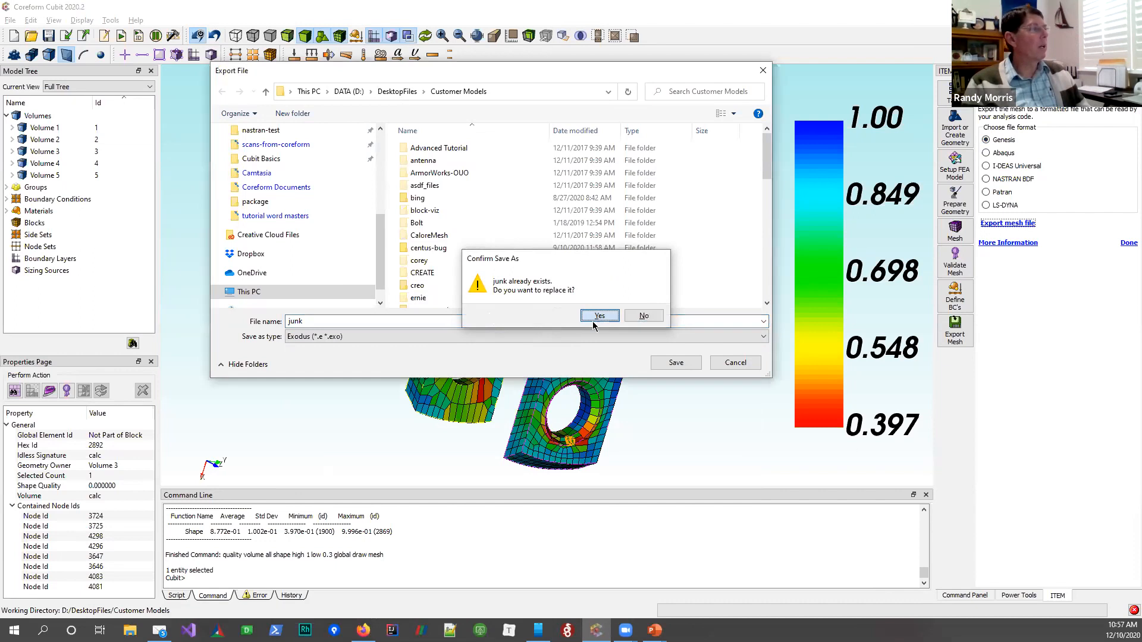
pyautogui.click(624, 326)
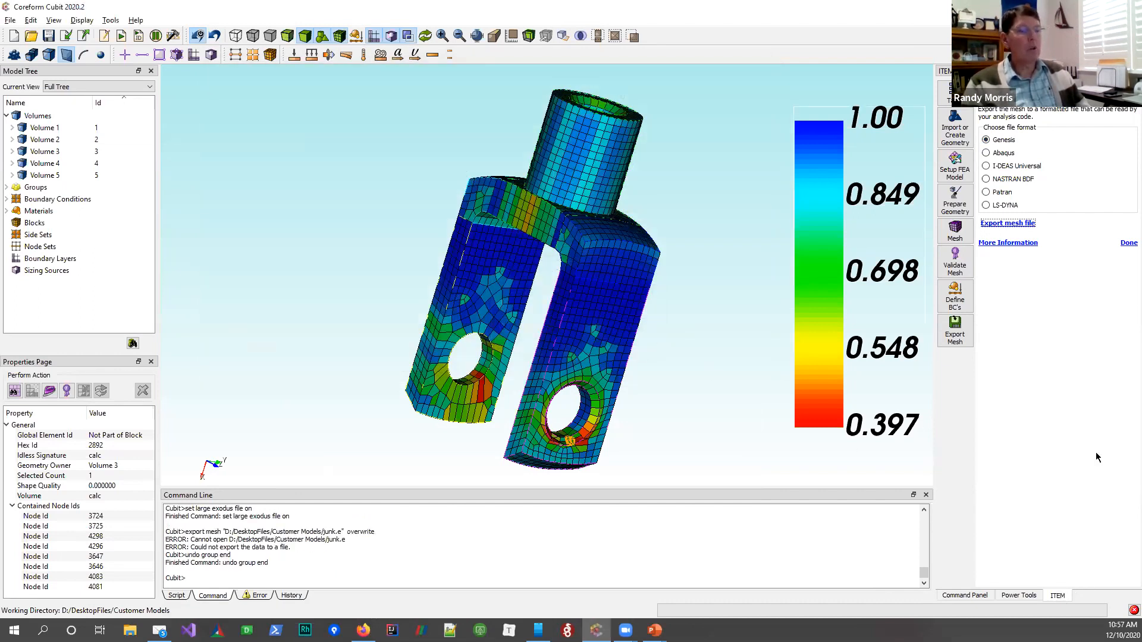
pyautogui.click(1127, 243)
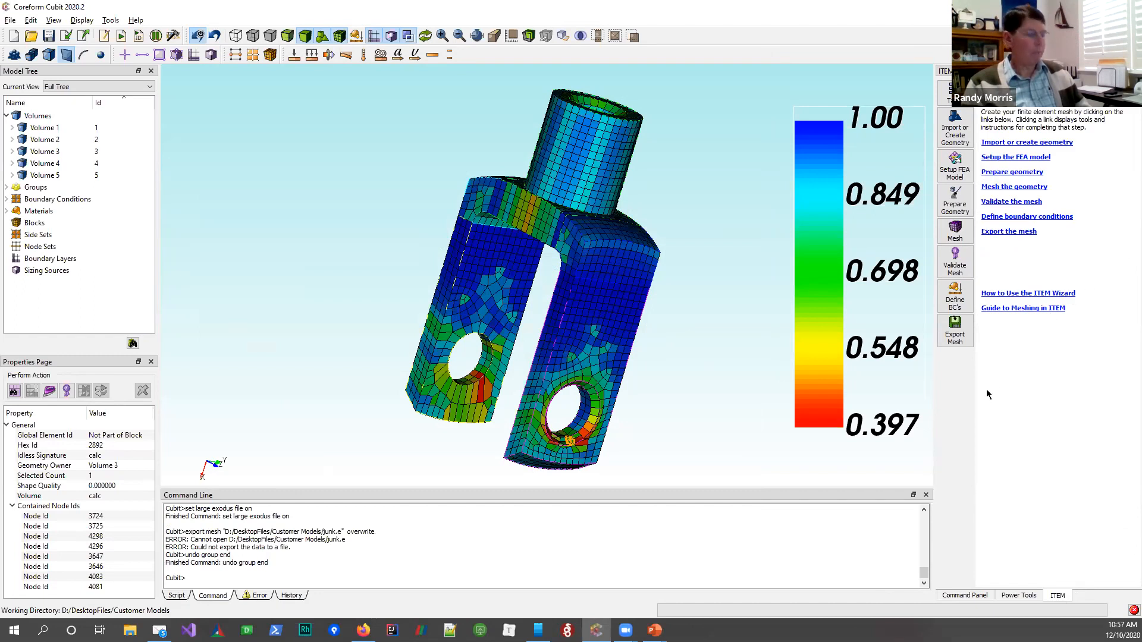
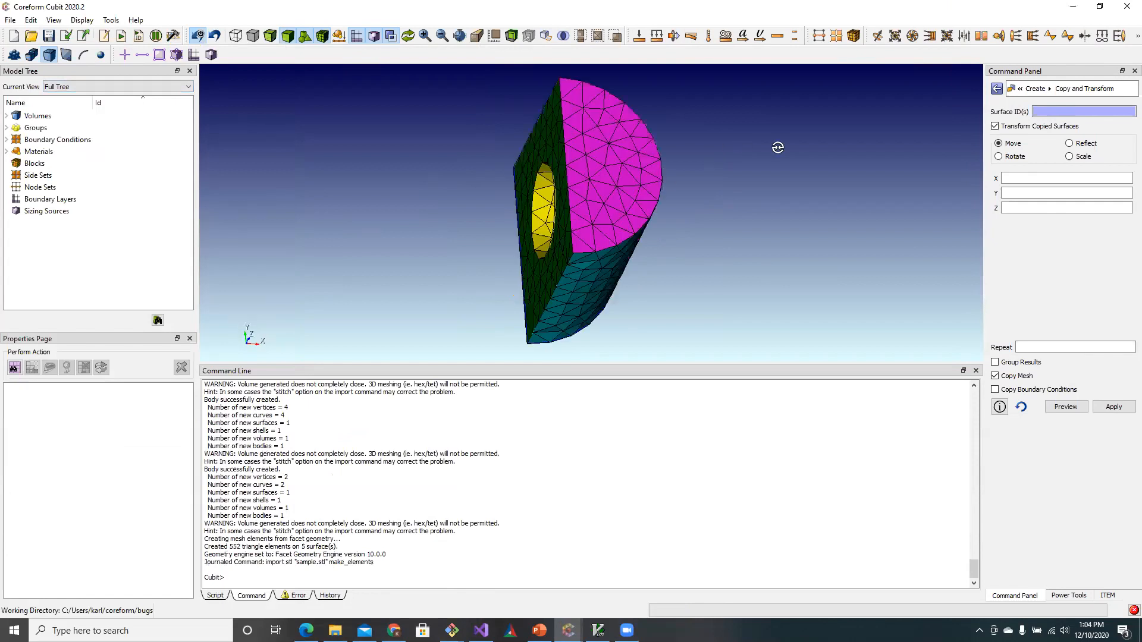
# Orient the imported STL model to show its flat face with the hole, and draw only that volume
pyautogui.moveTo(456, 274); pyautogui.dragTo(565, 242)
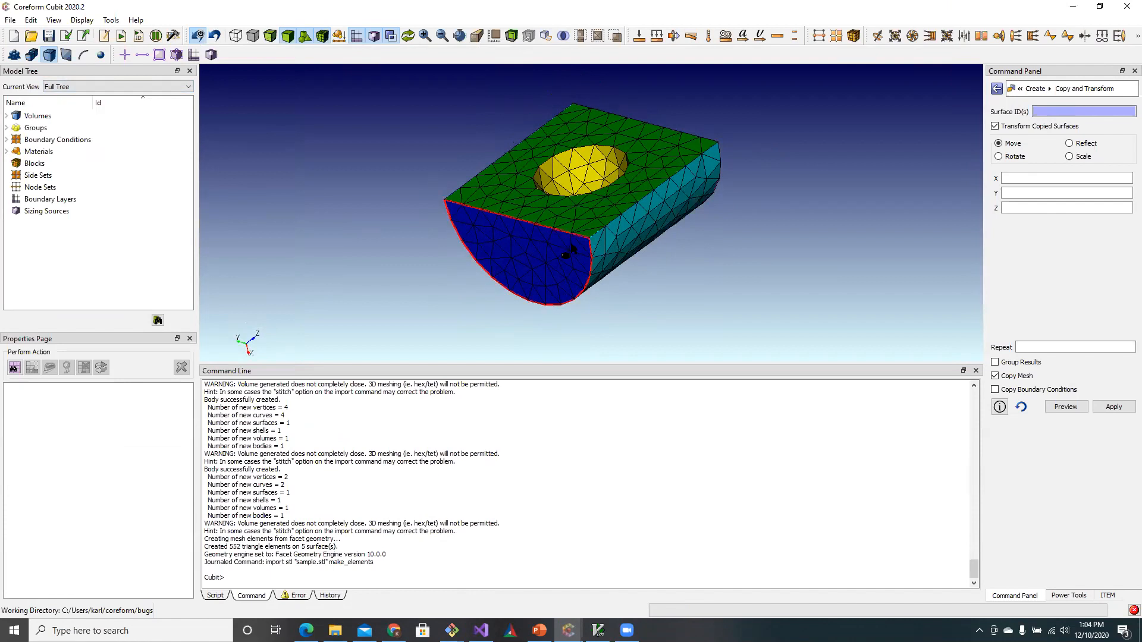
pyautogui.moveTo(569, 250); pyautogui.dragTo(506, 205)
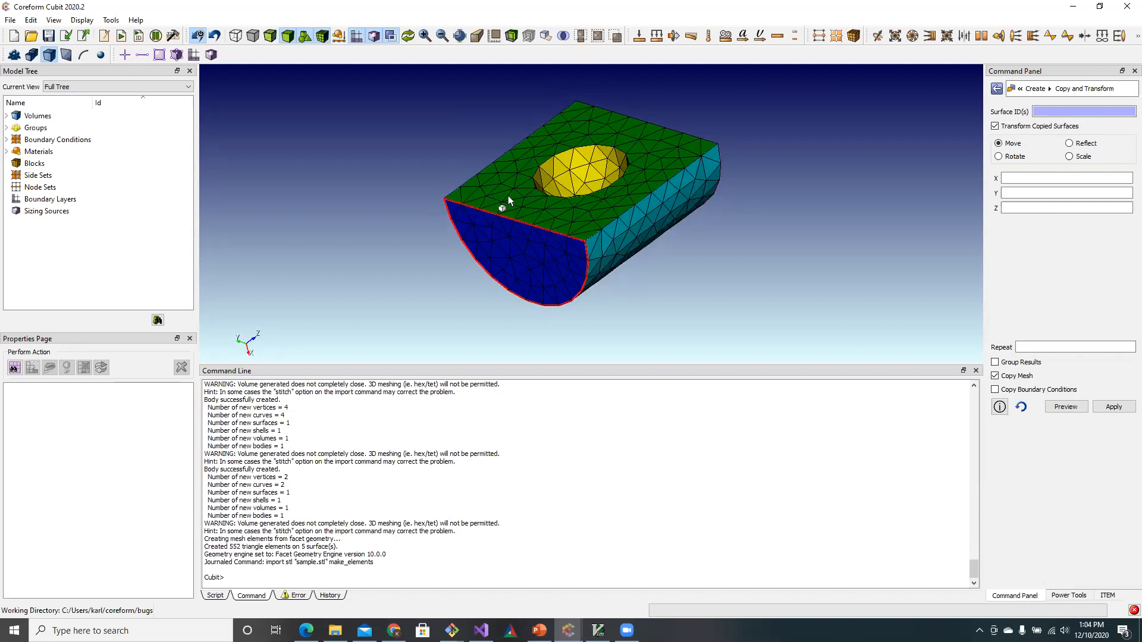
pyautogui.click(497, 186)
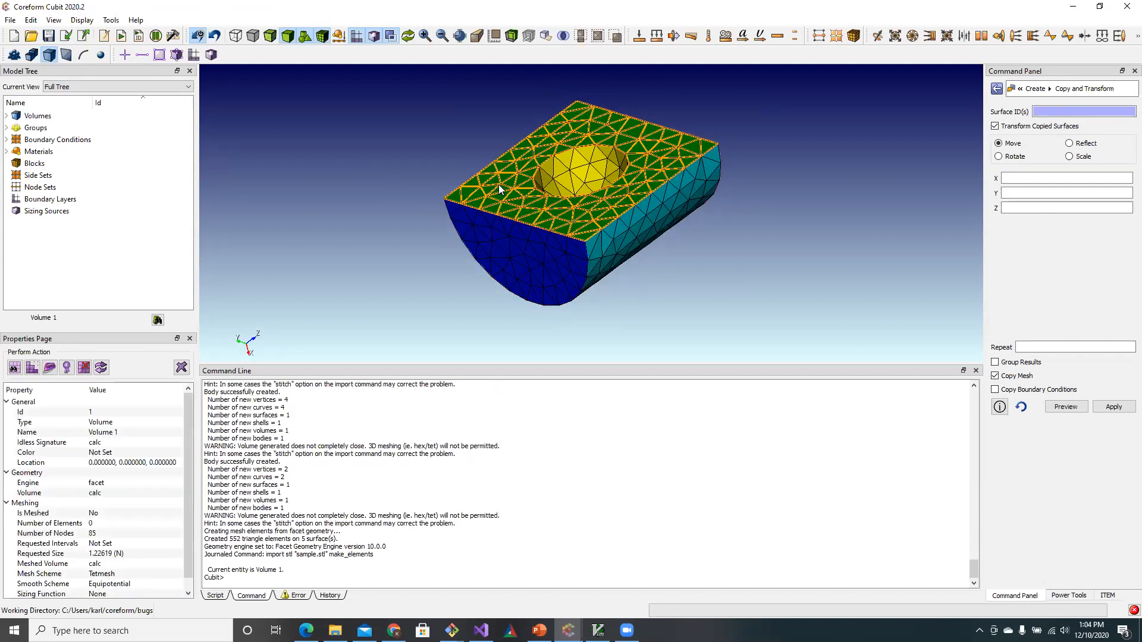
pyautogui.rightClick(513, 190)
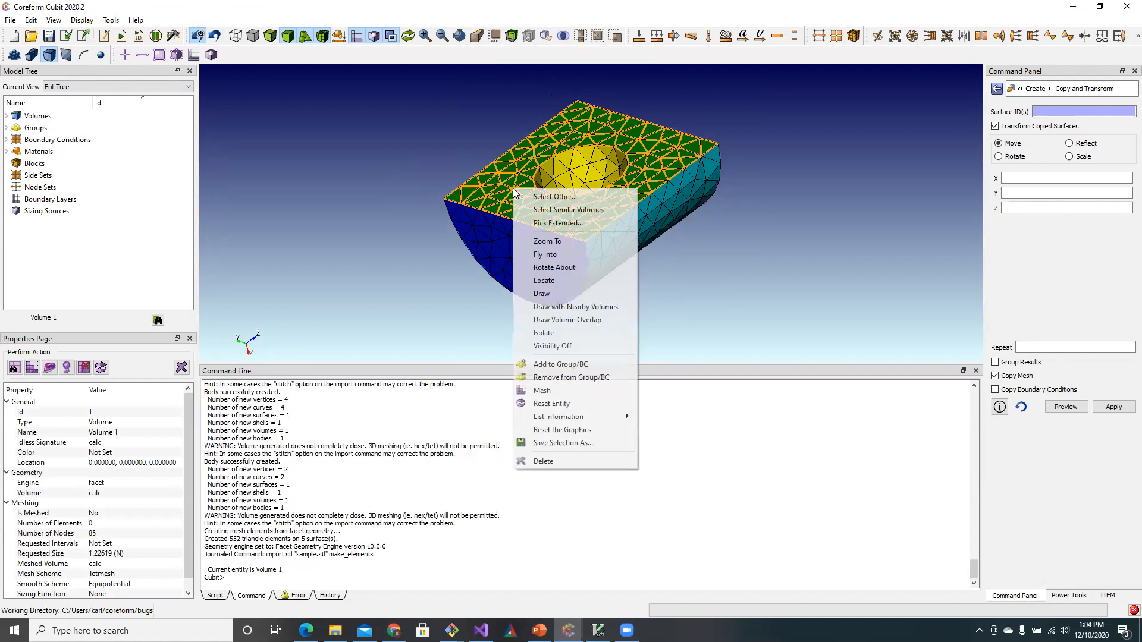
pyautogui.click(543, 295)
pyautogui.moveTo(561, 221)
pyautogui.mouseDown(button='middle')
pyautogui.moveTo(561, 110)
pyautogui.moveTo(545, 227)
pyautogui.moveTo(553, 216)
pyautogui.mouseUp(button='middle')
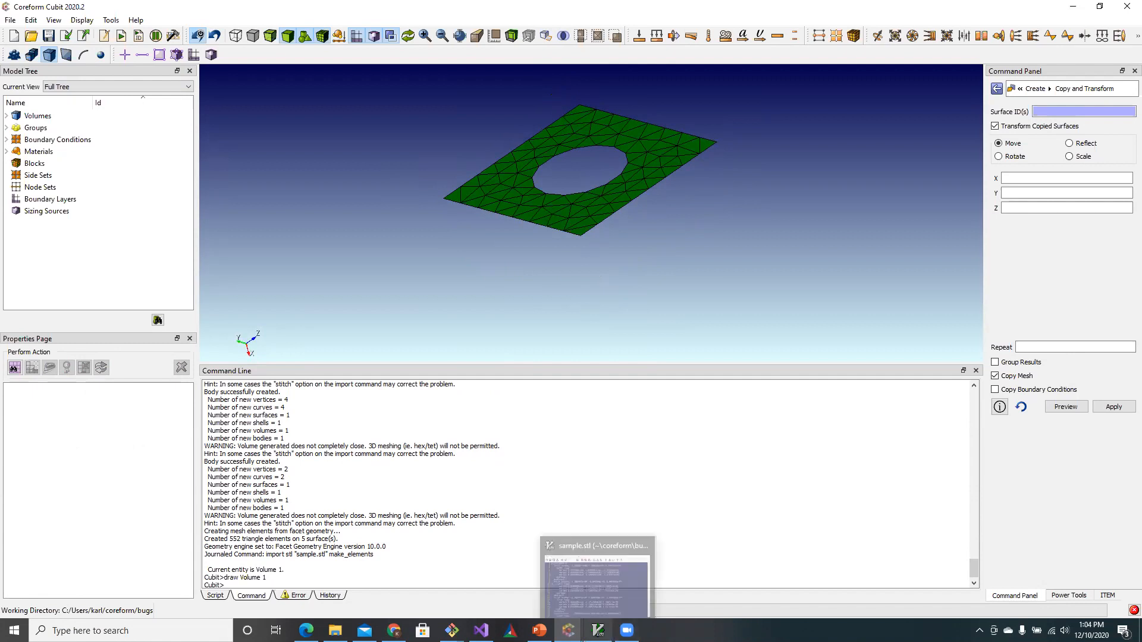
# Switch to GVIM and examine the first solid body's header, facet normals and vertex entries in sample.stl
pyautogui.click(597, 631)
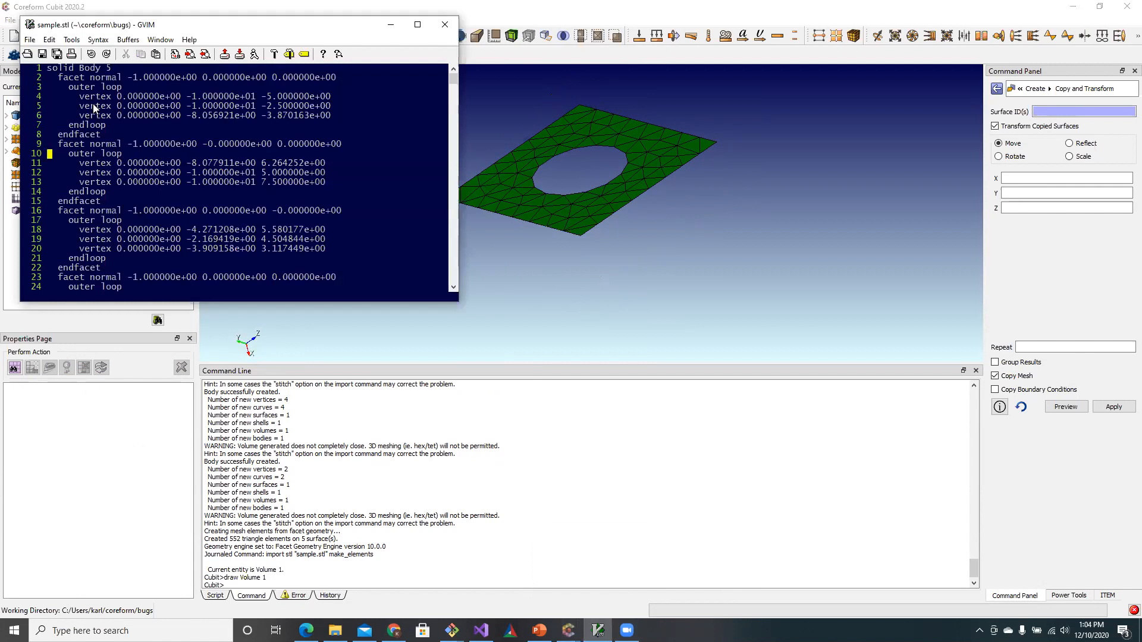
pyautogui.moveTo(47, 68); pyautogui.dragTo(111, 70)
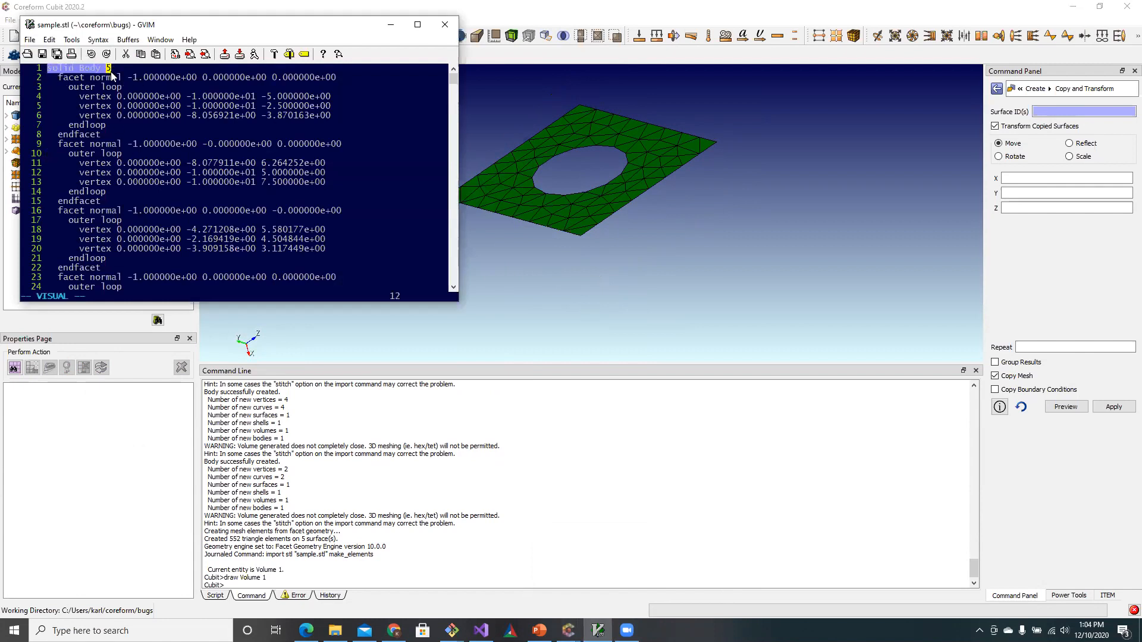
pyautogui.scroll(-7, 123, 90)
pyautogui.scroll(-7, 124, 90)
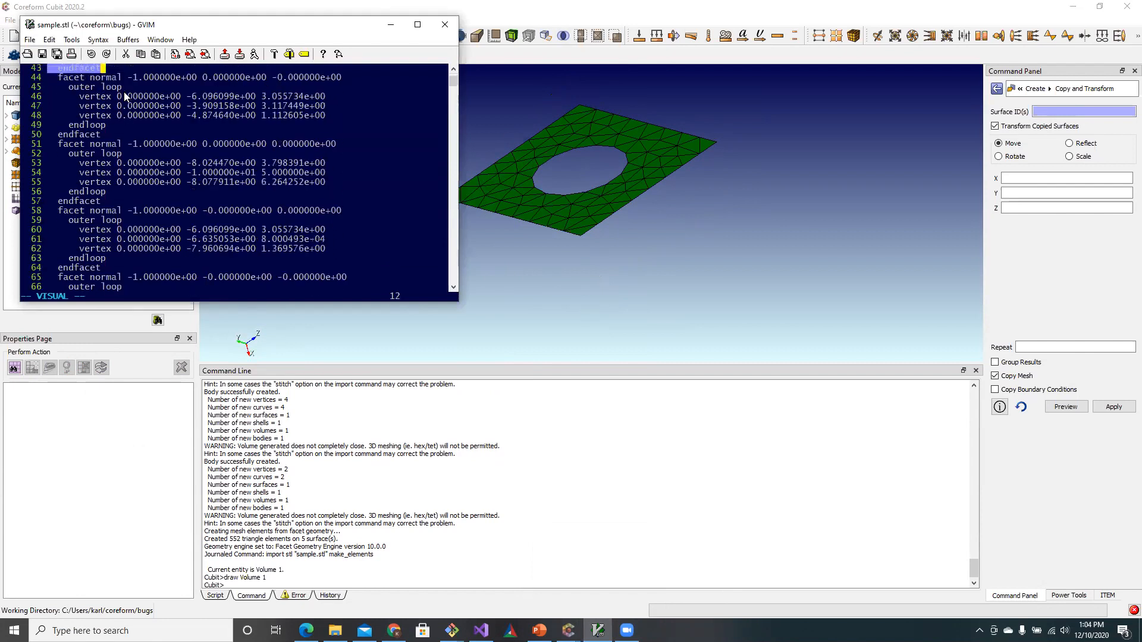
pyautogui.scroll(-20, 125, 97)
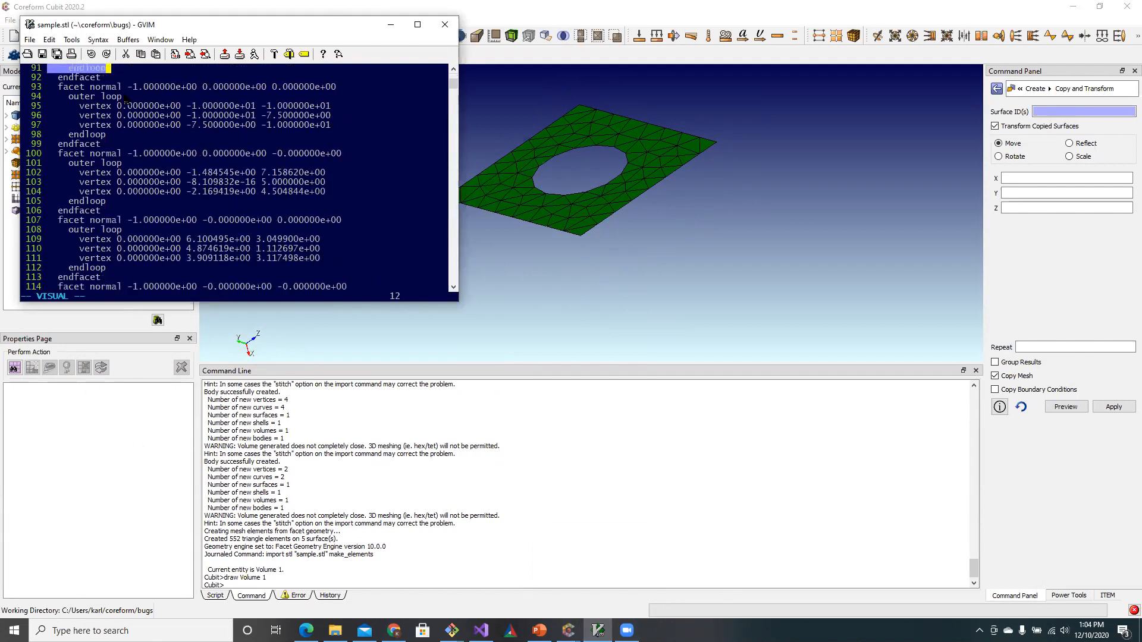
pyautogui.scroll(-15, 126, 102)
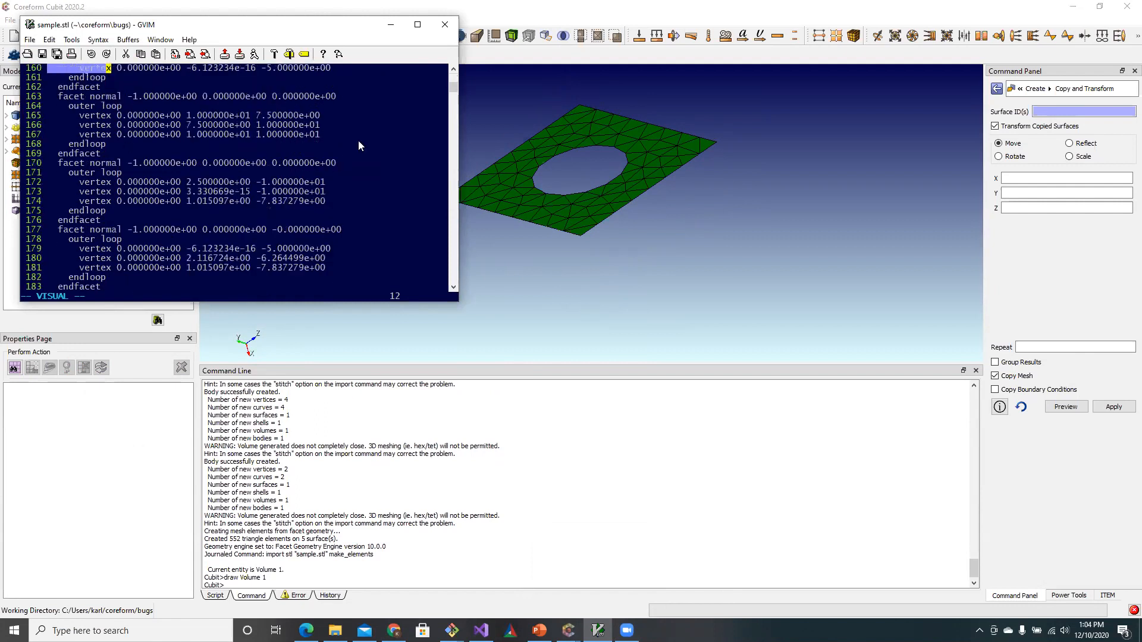
pyautogui.moveTo(453, 88); pyautogui.dragTo(154, 79)
pyautogui.click(153, 79)
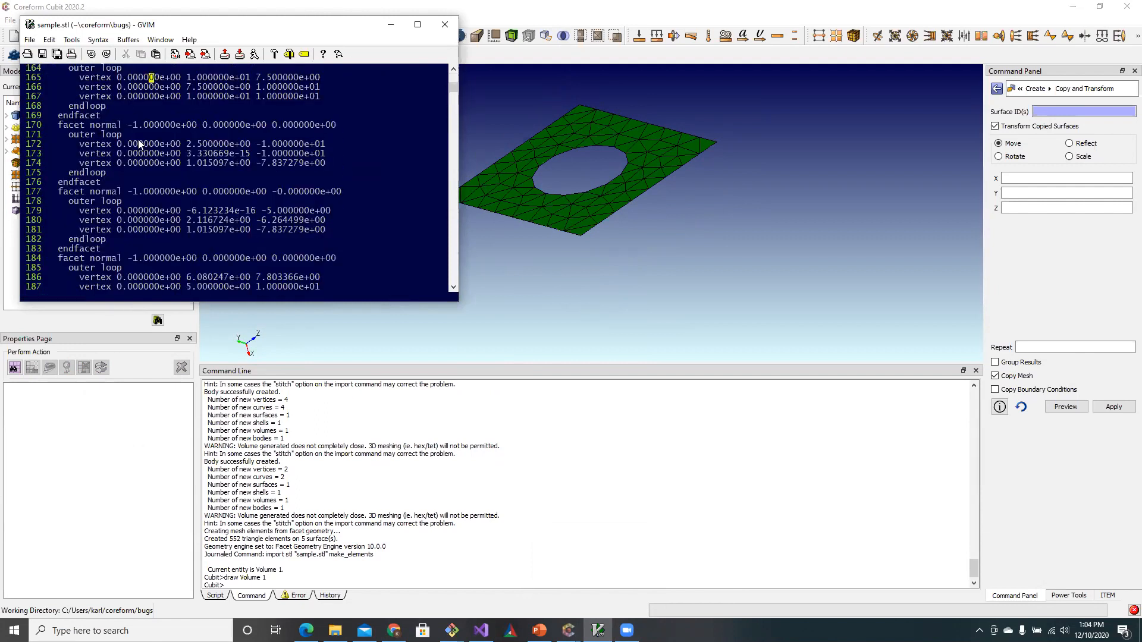
# Review the facet entries back up to line 1 of sample.stl, and switch back to Coreform Cubit
pyautogui.scroll(4, 140, 141)
pyautogui.scroll(20, 143, 140)
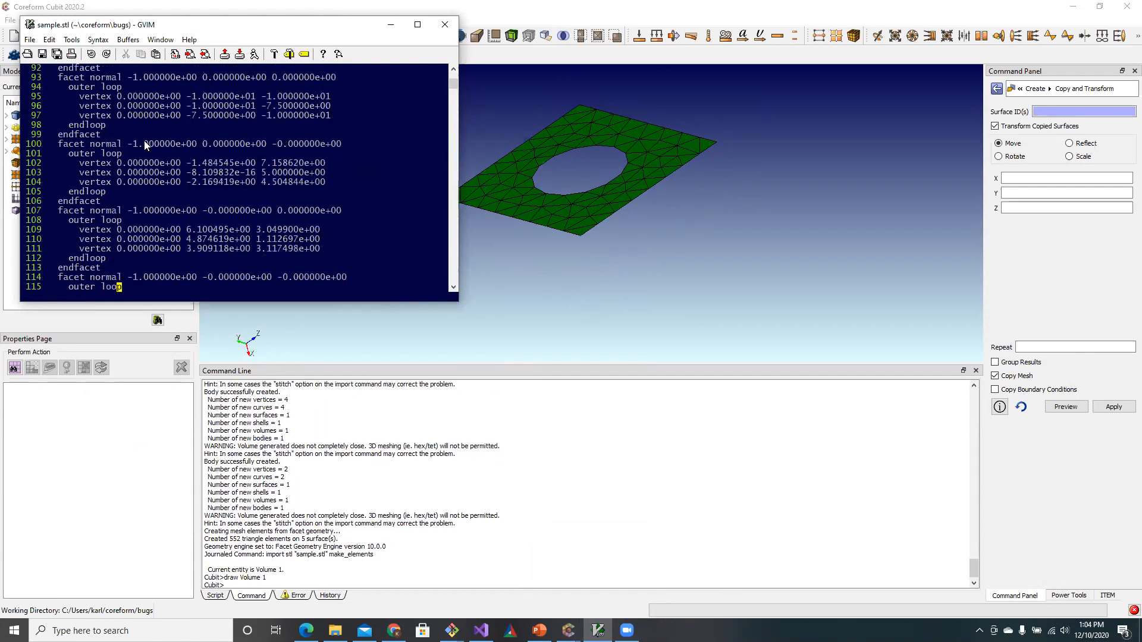
pyautogui.scroll(1, 144, 140)
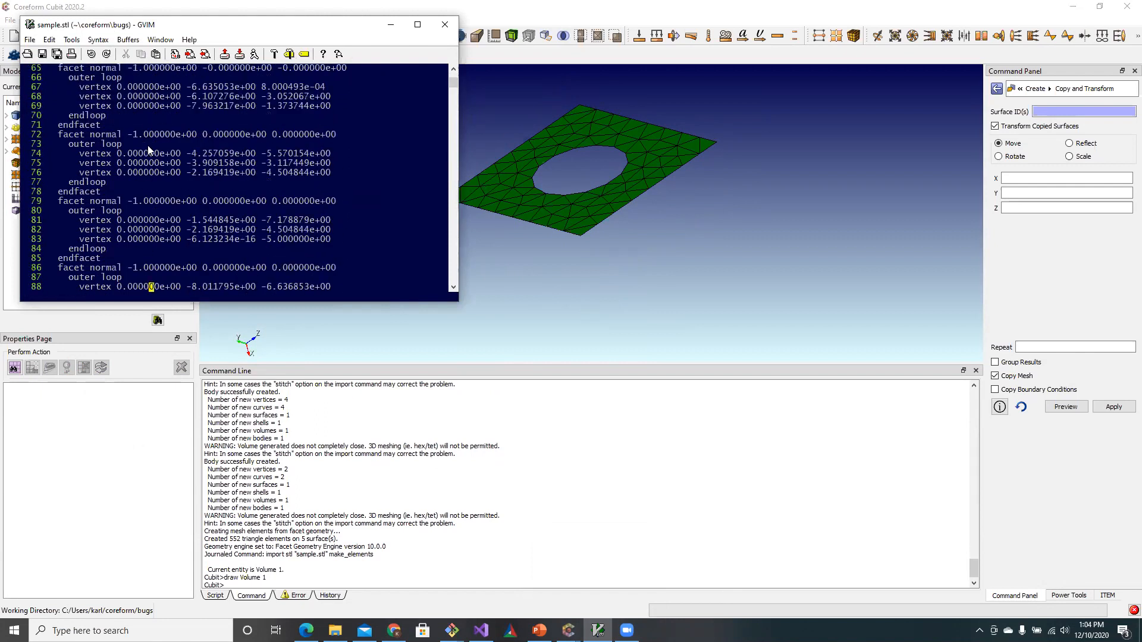
pyautogui.scroll(1, 179, 136)
pyautogui.write(':1')
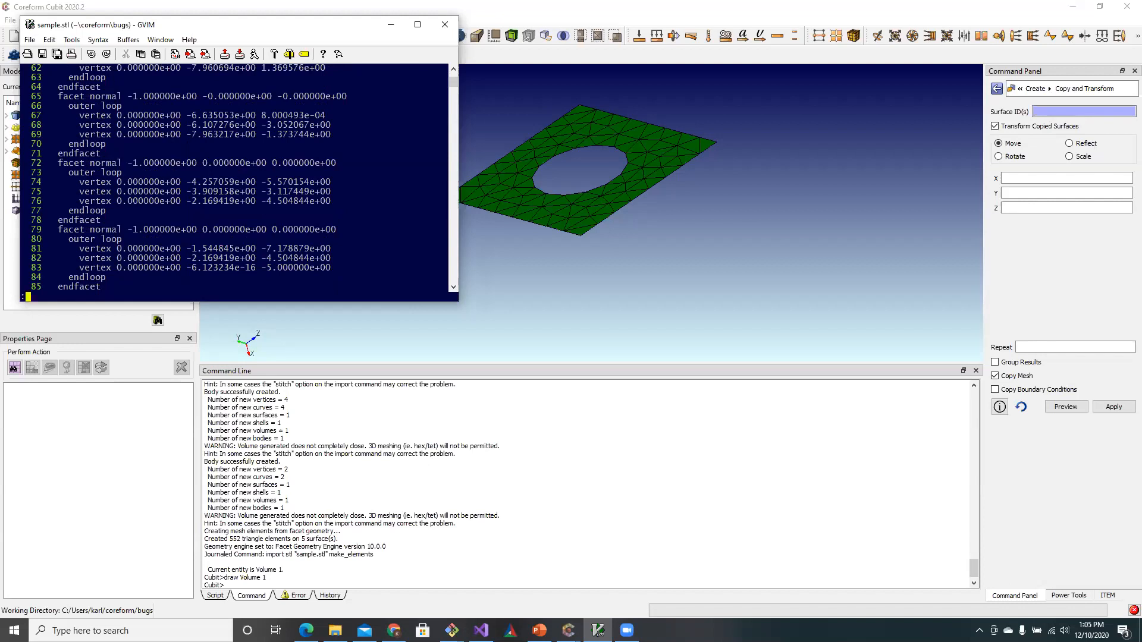
pyautogui.press('Return')
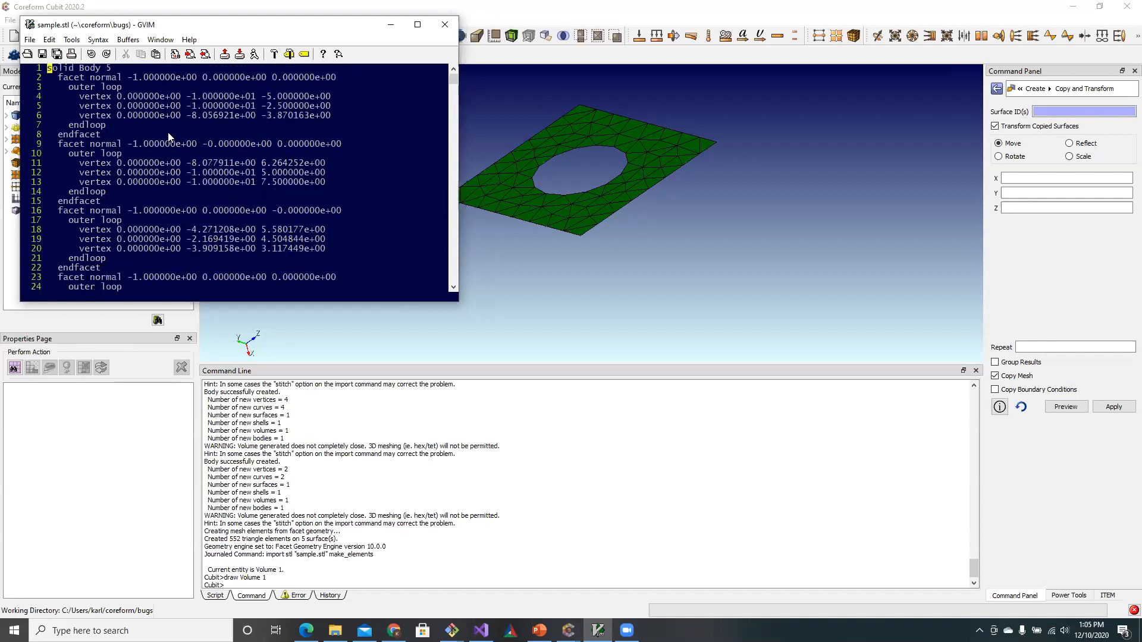
pyautogui.moveTo(191, 26); pyautogui.dragTo(190, 58)
pyautogui.click(616, 241)
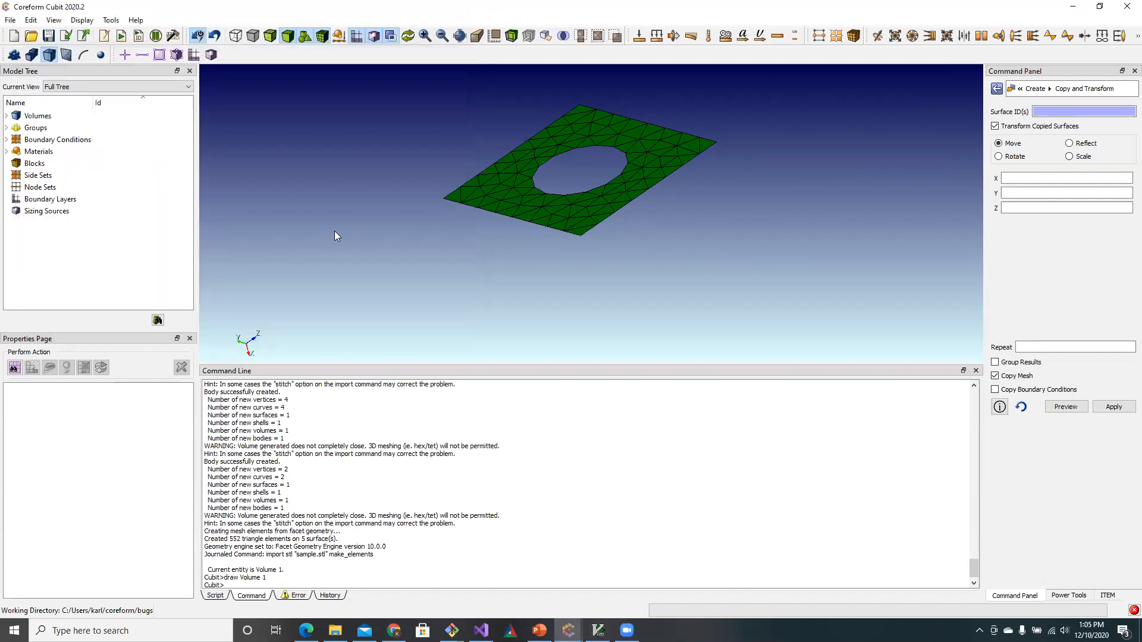
# Run only the journal line export stl "sample2.stl" tri all over to write all triangles to a new STL file
pyautogui.click(104, 36)
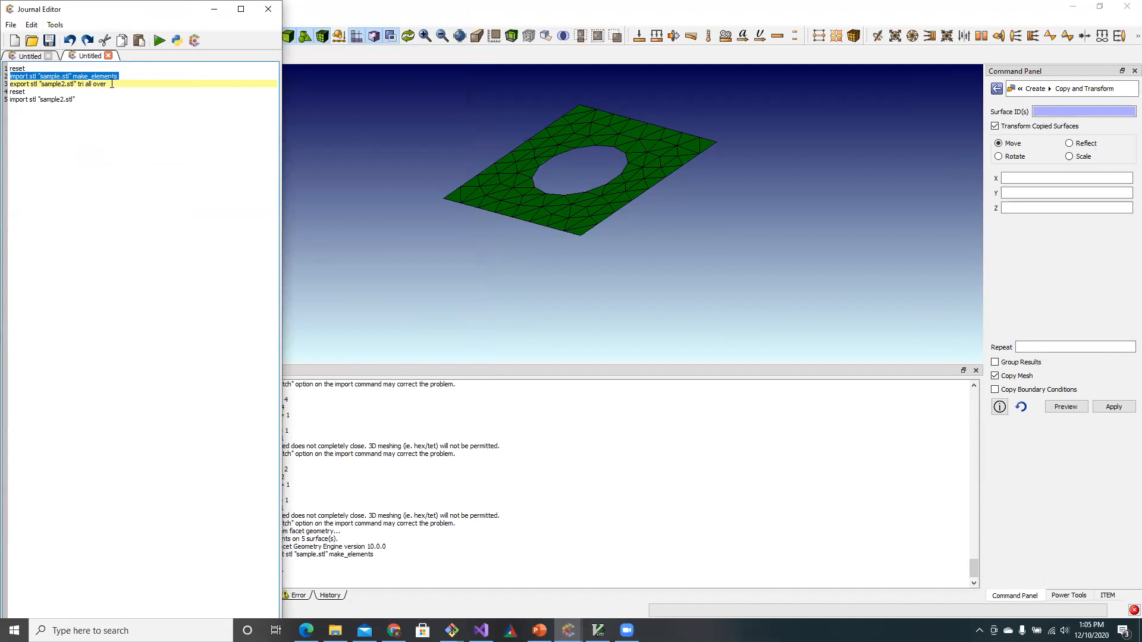
pyautogui.moveTo(107, 85); pyautogui.dragTo(10, 84)
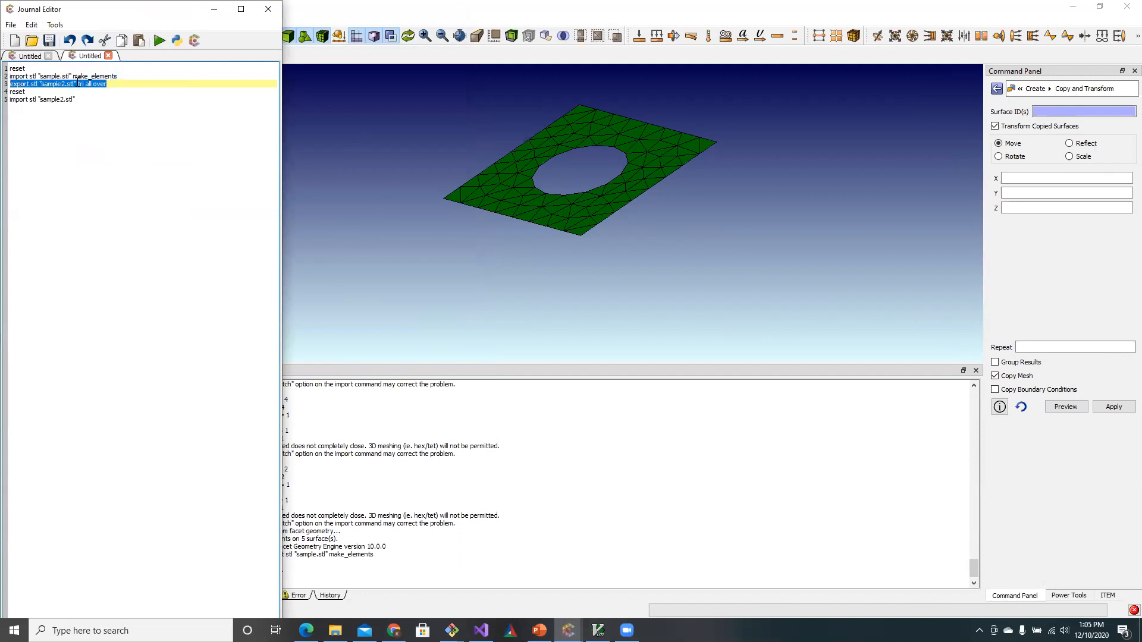
pyautogui.click(87, 85)
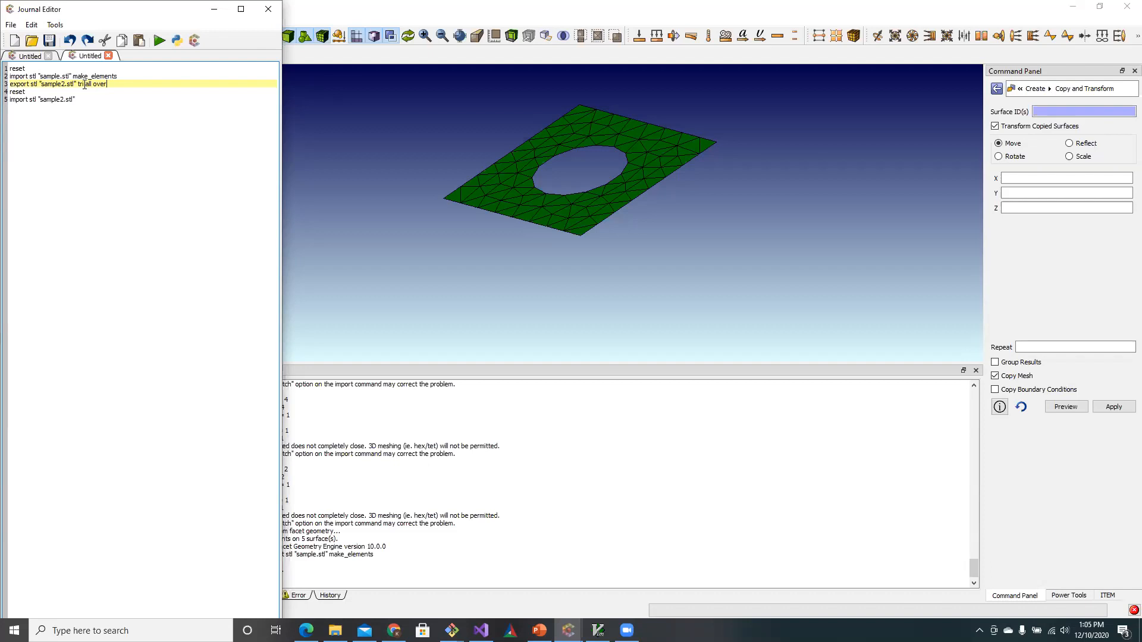
pyautogui.moveTo(109, 84); pyautogui.dragTo(6, 90)
pyautogui.click(6, 84)
pyautogui.rightClick(63, 87)
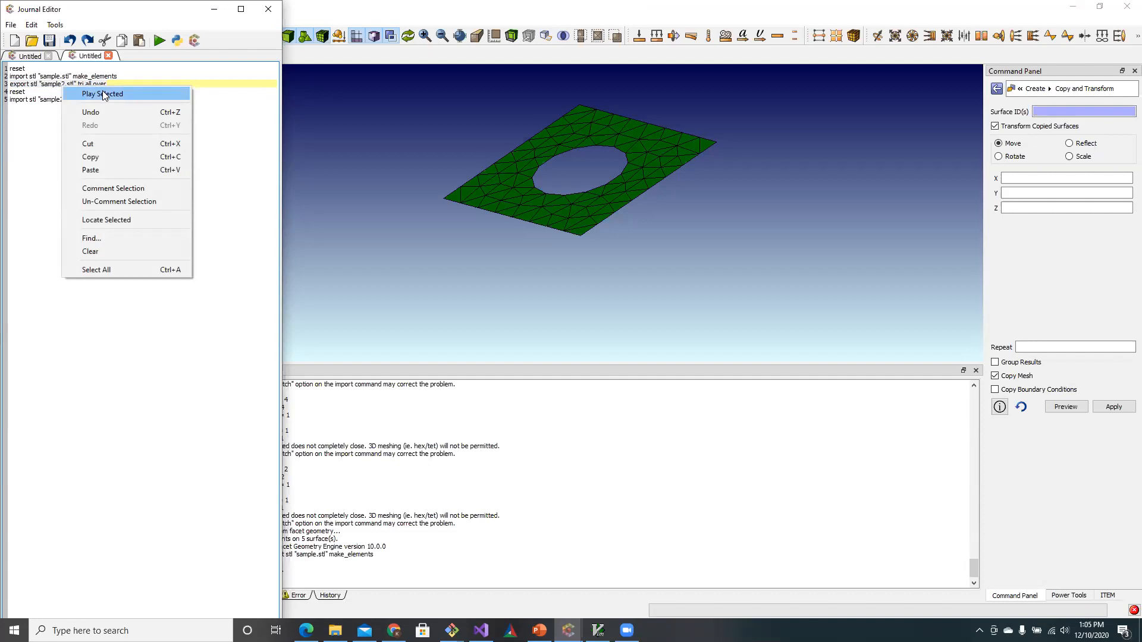
pyautogui.click(103, 94)
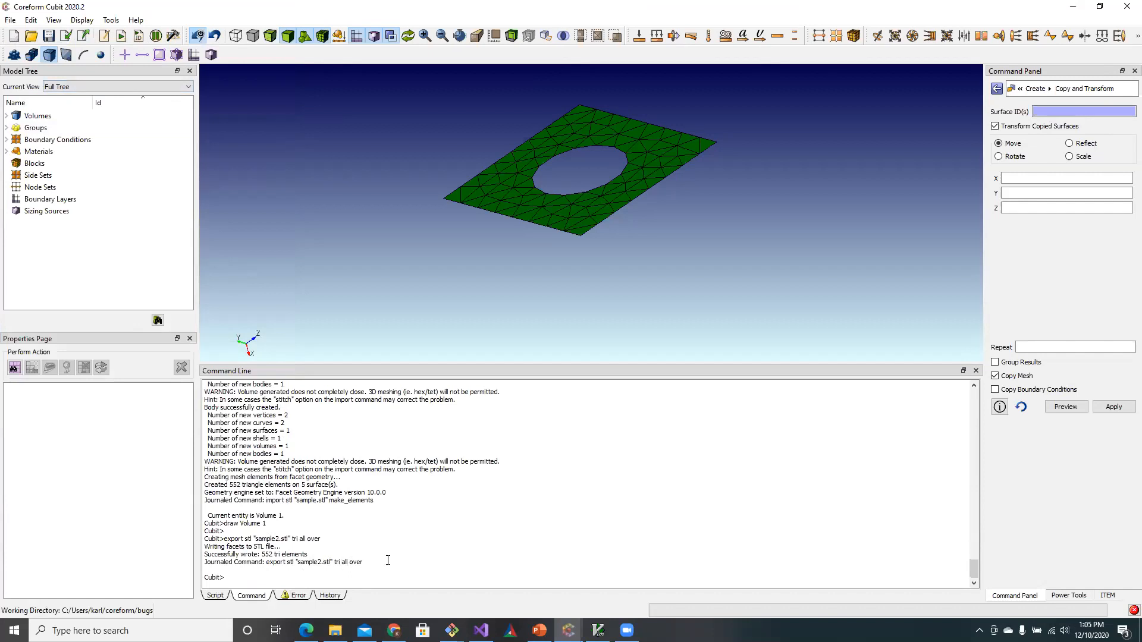
# Run the journal's last two lines to reset the model and import "sample2.stl"
pyautogui.click(104, 36)
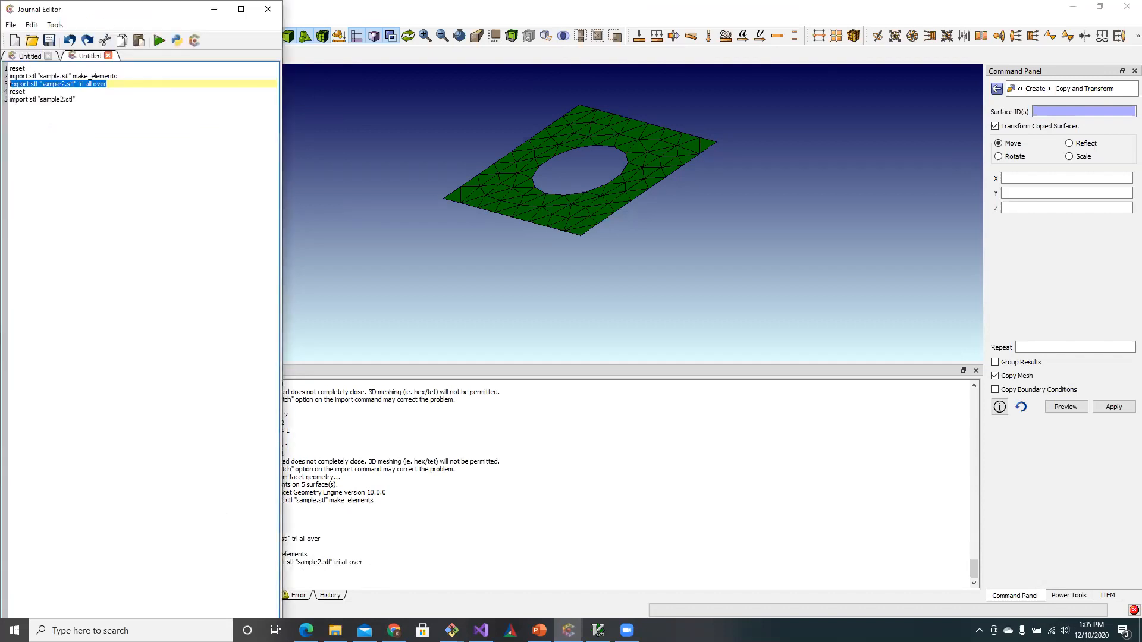
pyautogui.moveTo(10, 91); pyautogui.dragTo(72, 100)
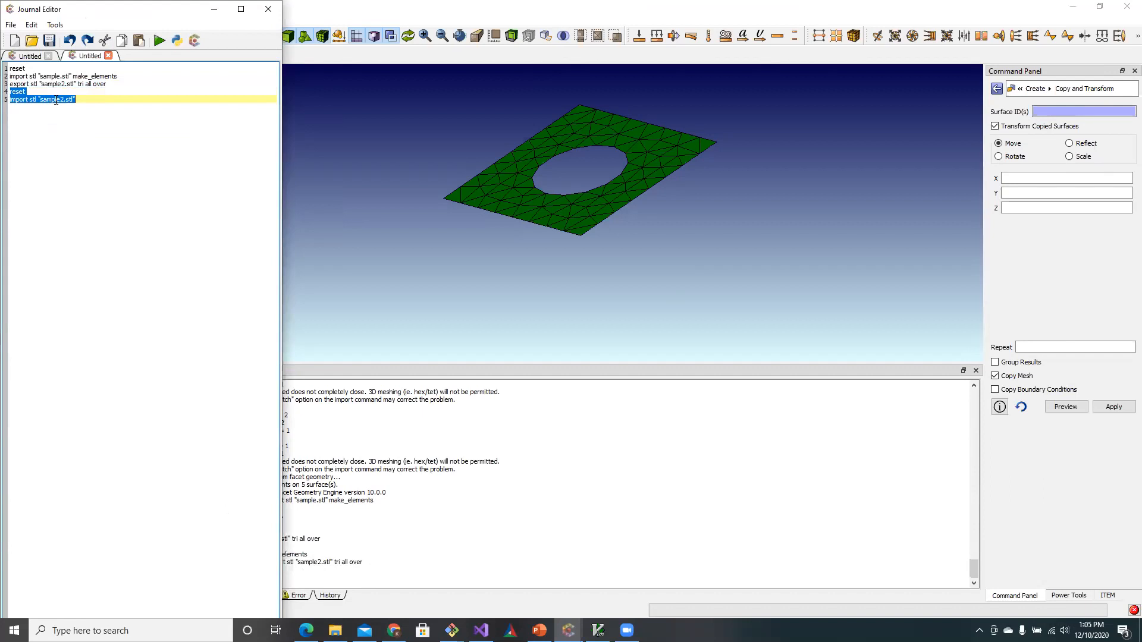
pyautogui.rightClick(56, 101)
pyautogui.click(90, 108)
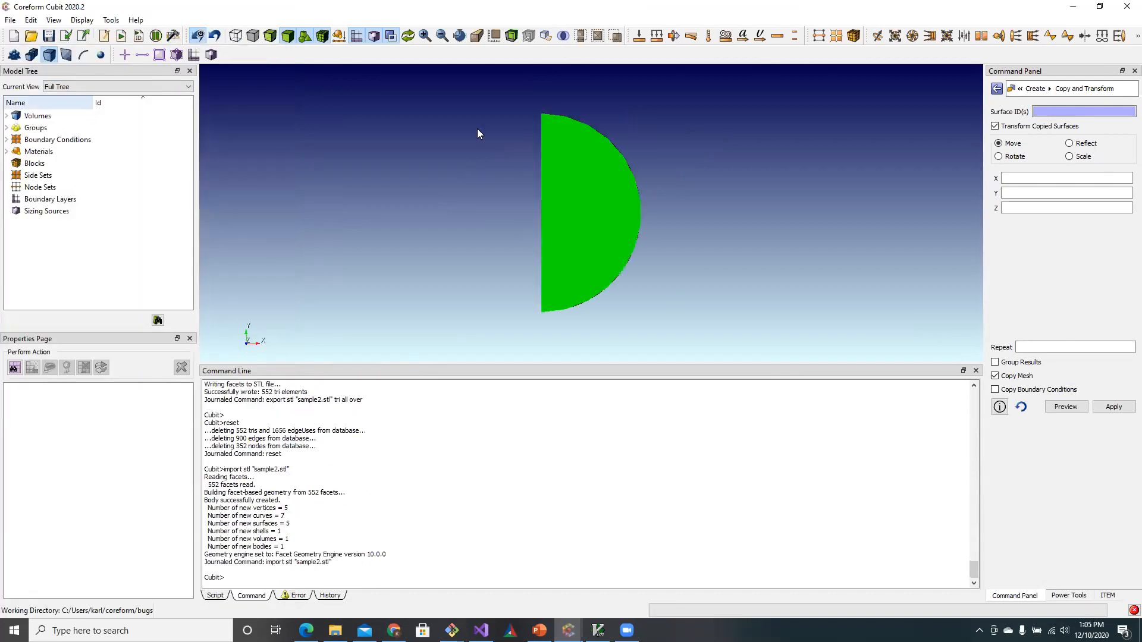
# Orient the reimported STL body, select it as a volume, and examine its geometry and meshing properties
pyautogui.moveTo(549, 201); pyautogui.dragTo(624, 240)
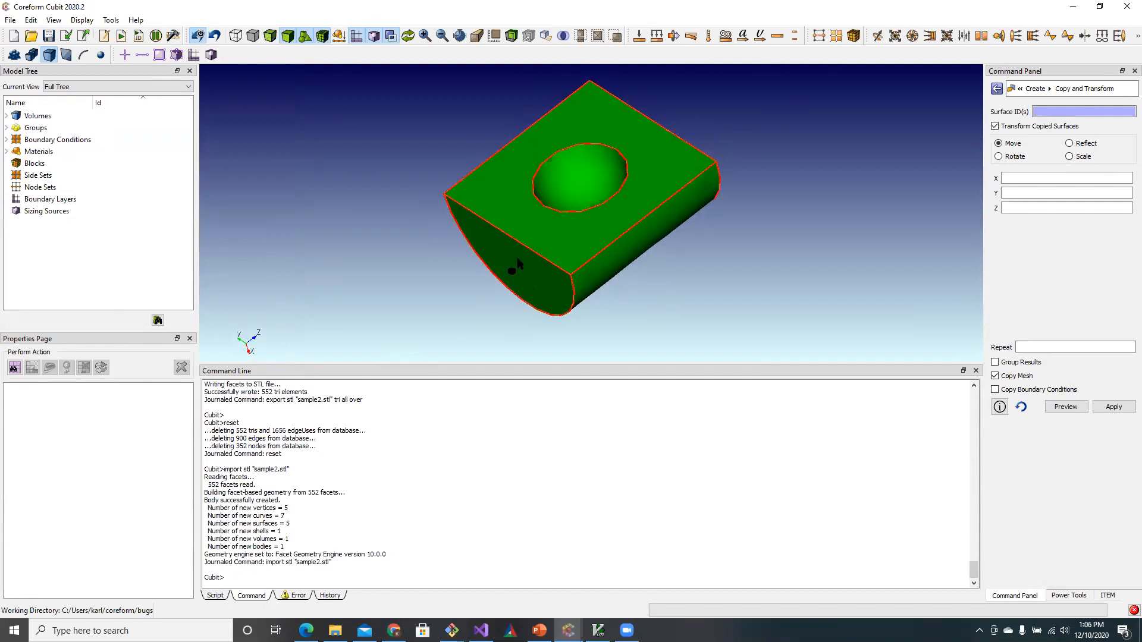
pyautogui.moveTo(520, 252); pyautogui.dragTo(551, 205)
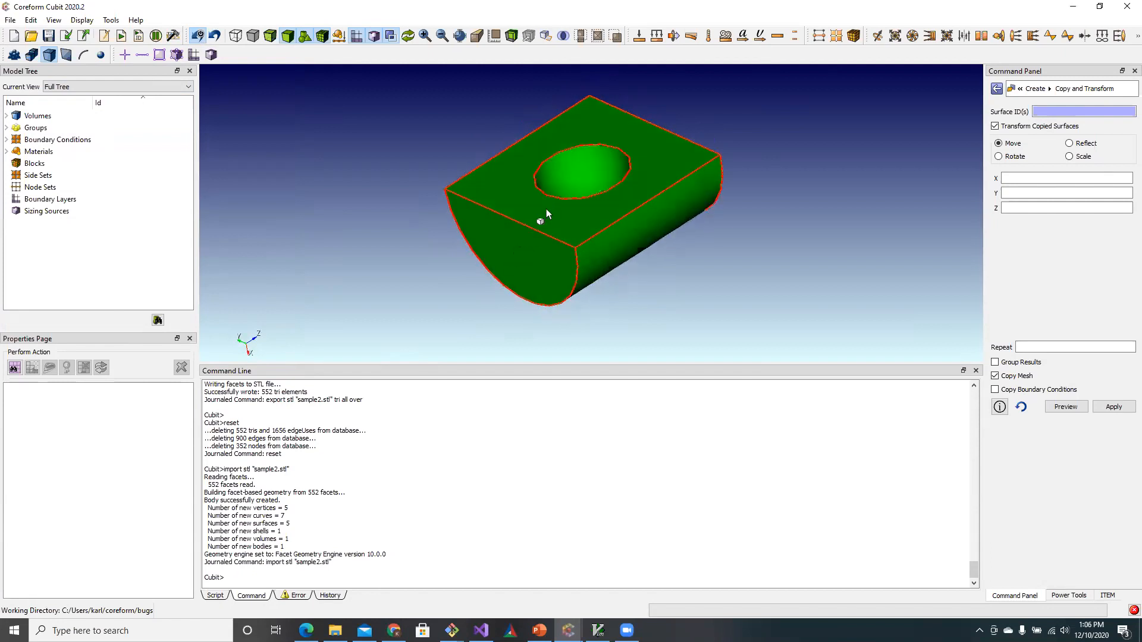
pyautogui.click(547, 210)
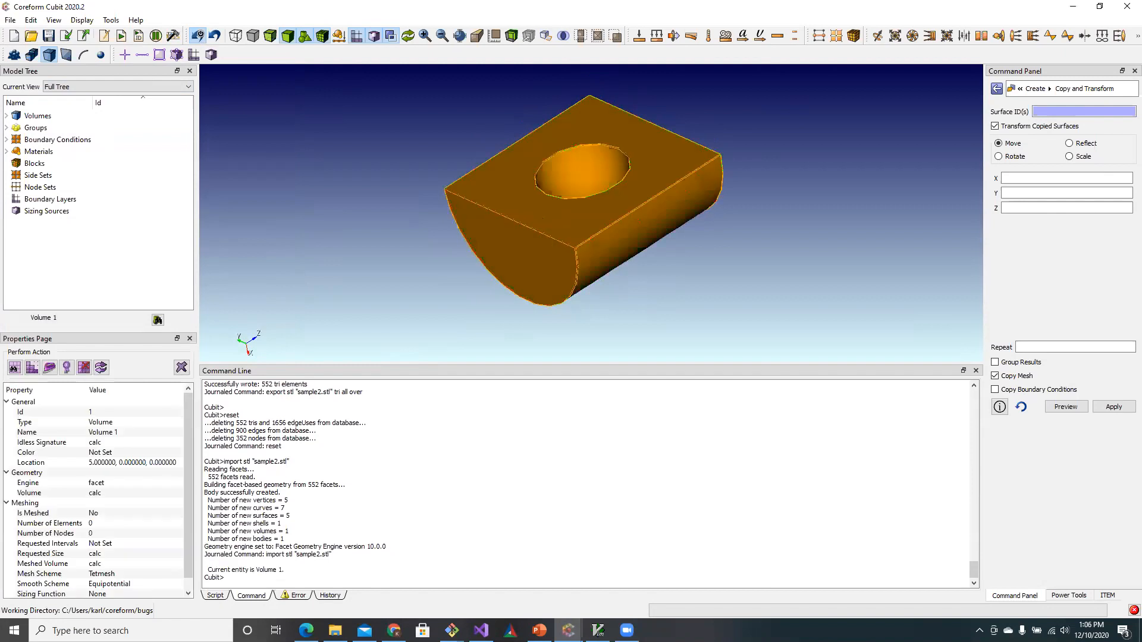
pyautogui.moveTo(190, 421); pyautogui.dragTo(182, 502)
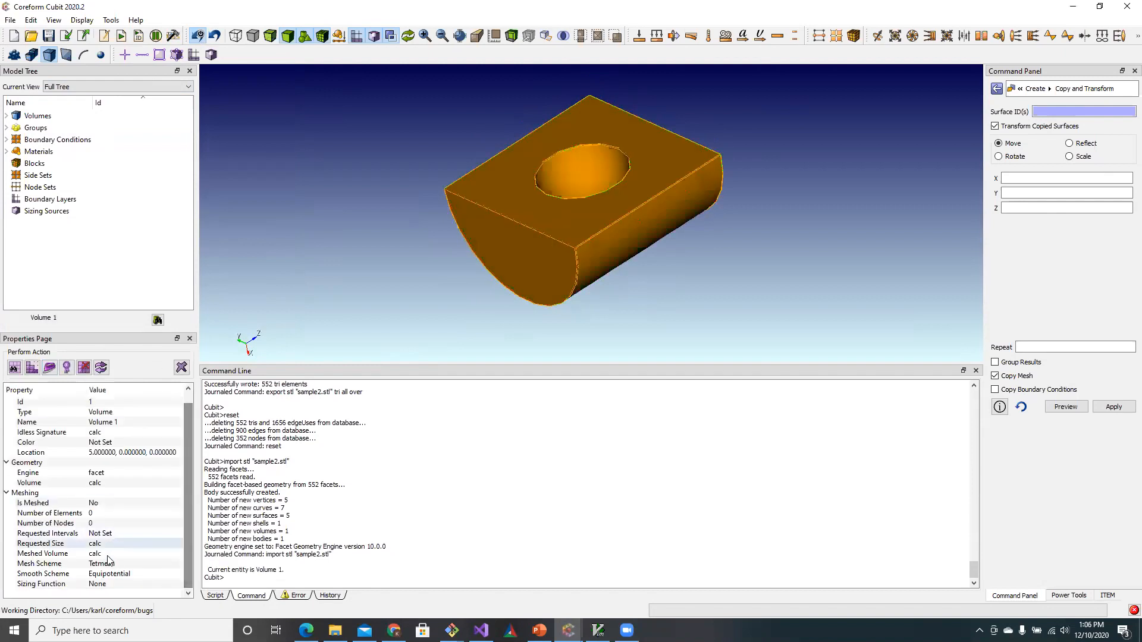
# Mesh the reimported STL volume with its Tetmesh scheme, and restore the Cubit window from its maximized size
pyautogui.click(32, 367)
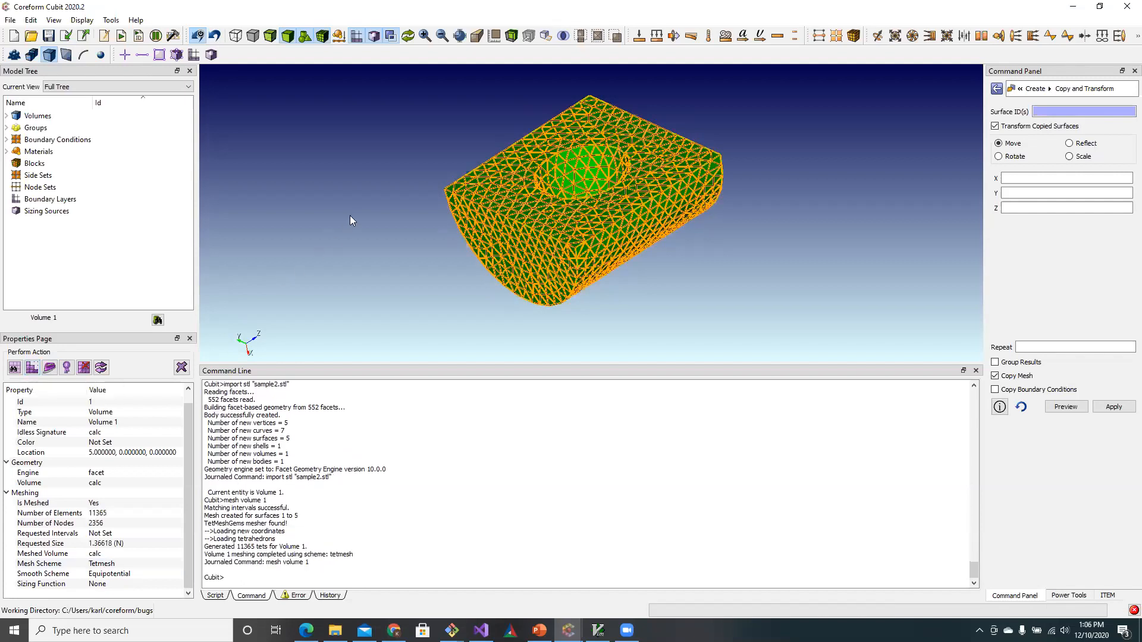
pyautogui.moveTo(532, 219); pyautogui.dragTo(548, 273)
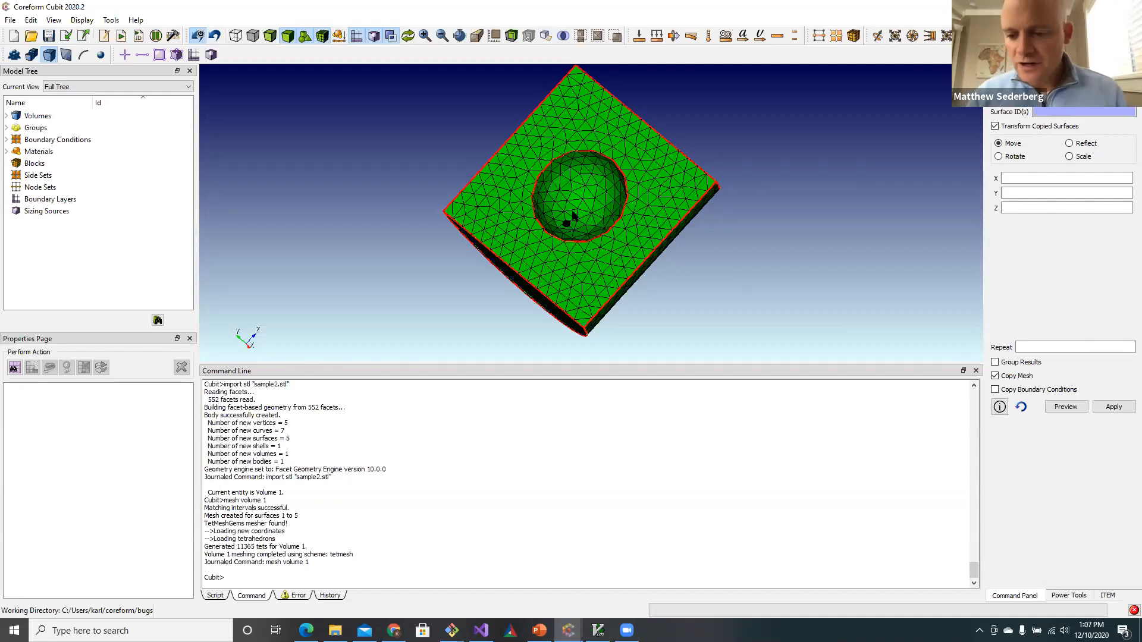
pyautogui.moveTo(572, 288); pyautogui.dragTo(587, 202, button='middle')
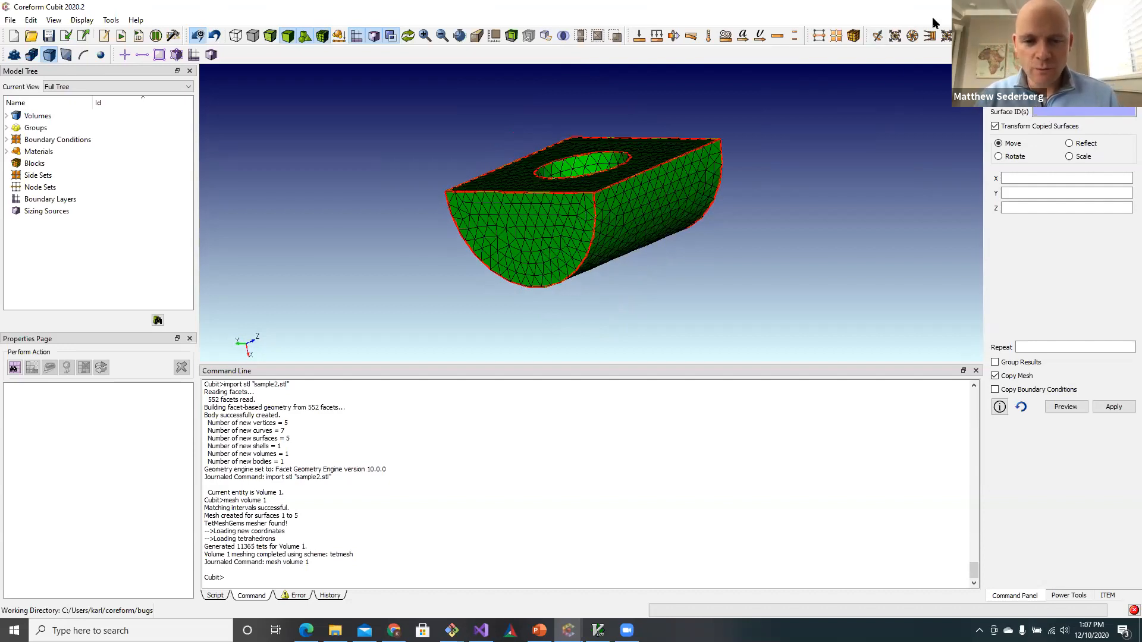
pyautogui.click(1101, 6)
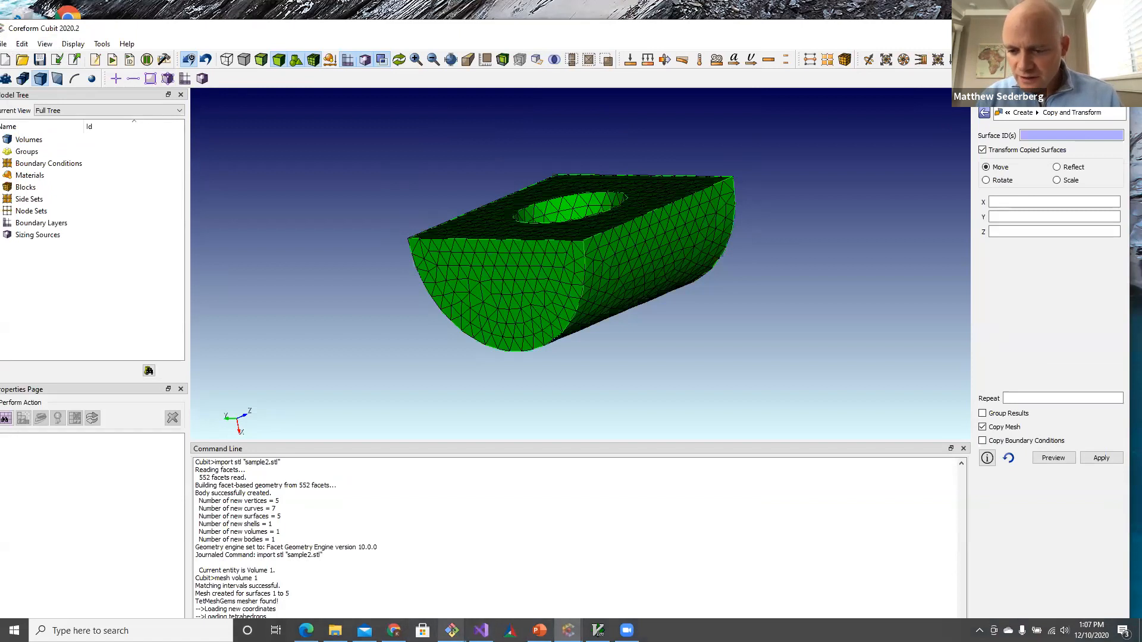
pyautogui.moveTo(451, 631)
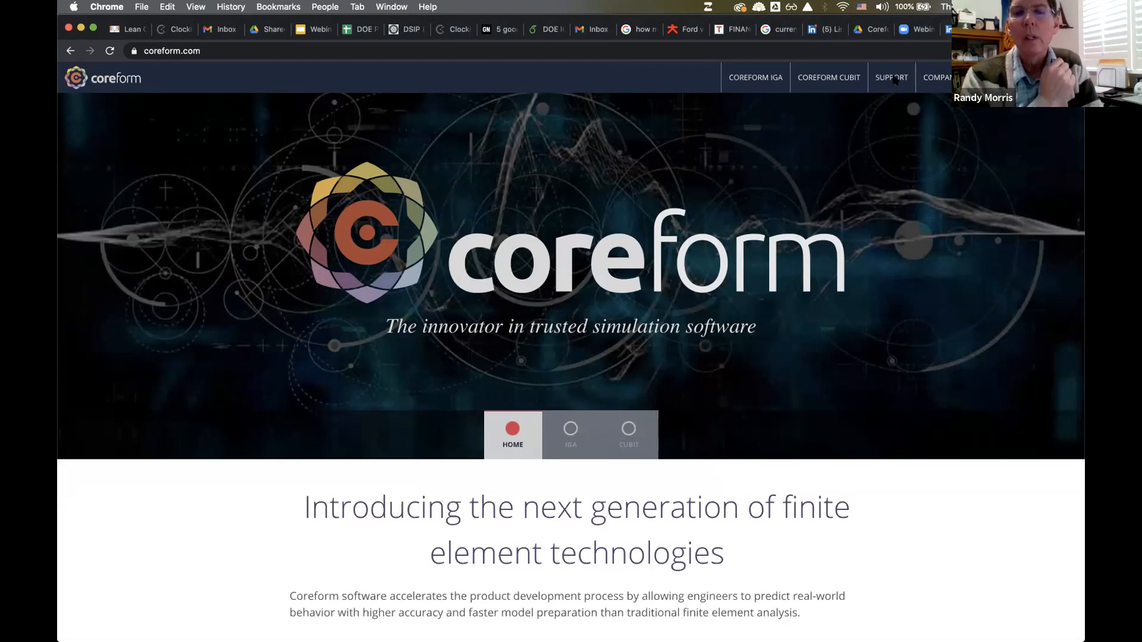
# In Chrome, open coreform.com's Cubit tutorials page, move it into its own window, and jump to the step-by-step tutorials with sample model files
pyautogui.moveTo(894, 80)
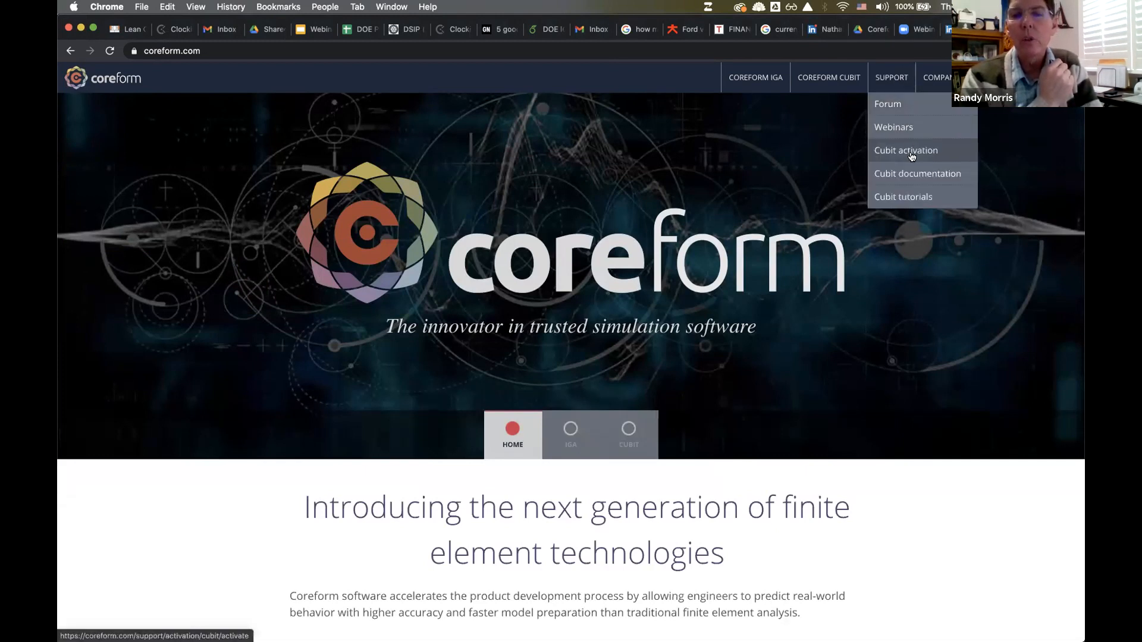
pyautogui.click(904, 197)
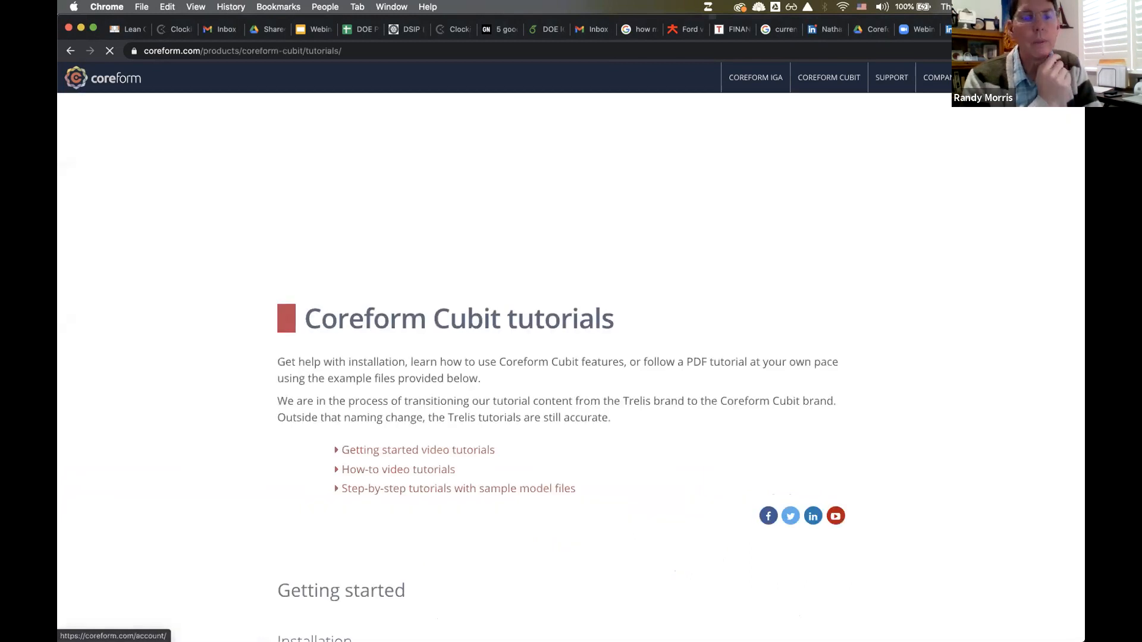
pyautogui.moveTo(996, 29); pyautogui.dragTo(1078, 63)
pyautogui.doubleClick(1078, 63)
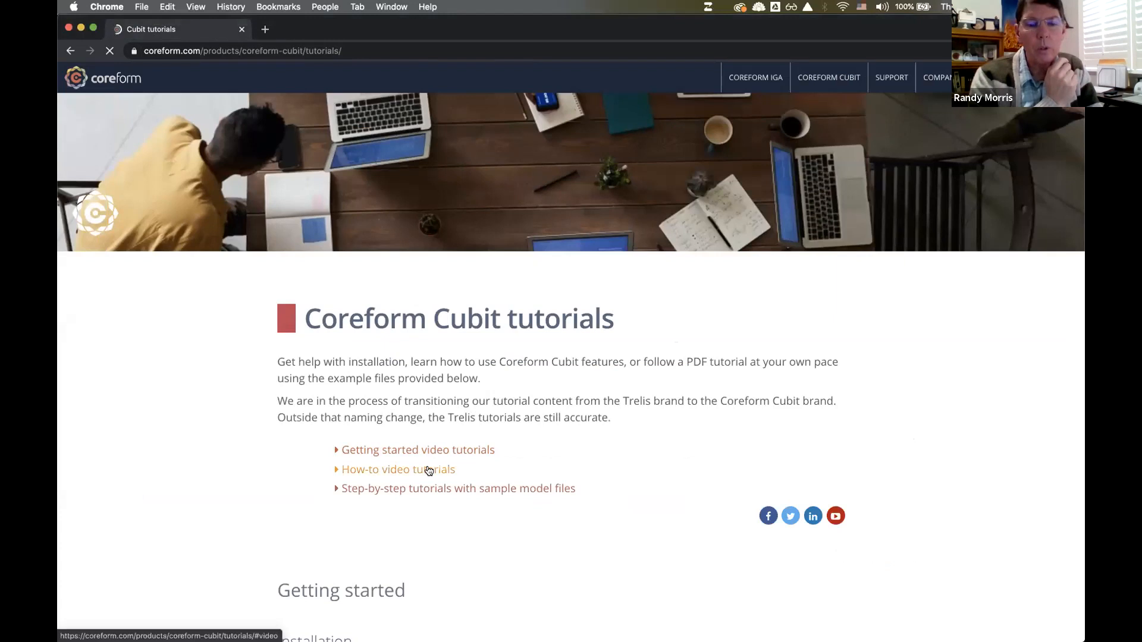
pyautogui.click(428, 485)
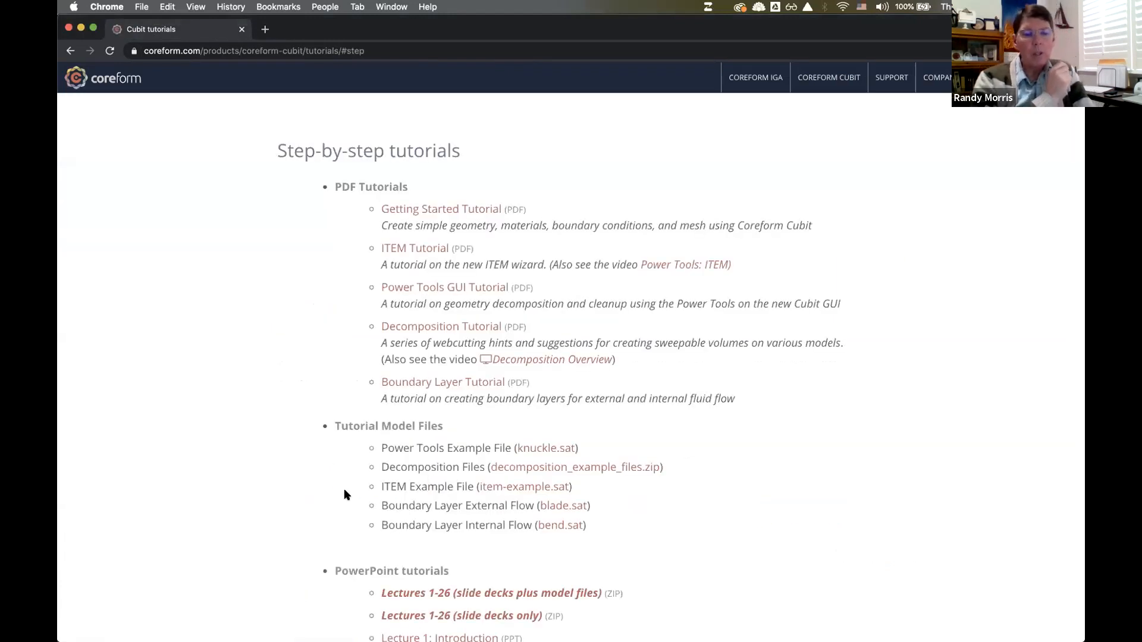
# Review the tutorial model files and the PowerPoint lectures 1 to 26 listed among the step-by-step tutorials
pyautogui.scroll(-3, 343, 495)
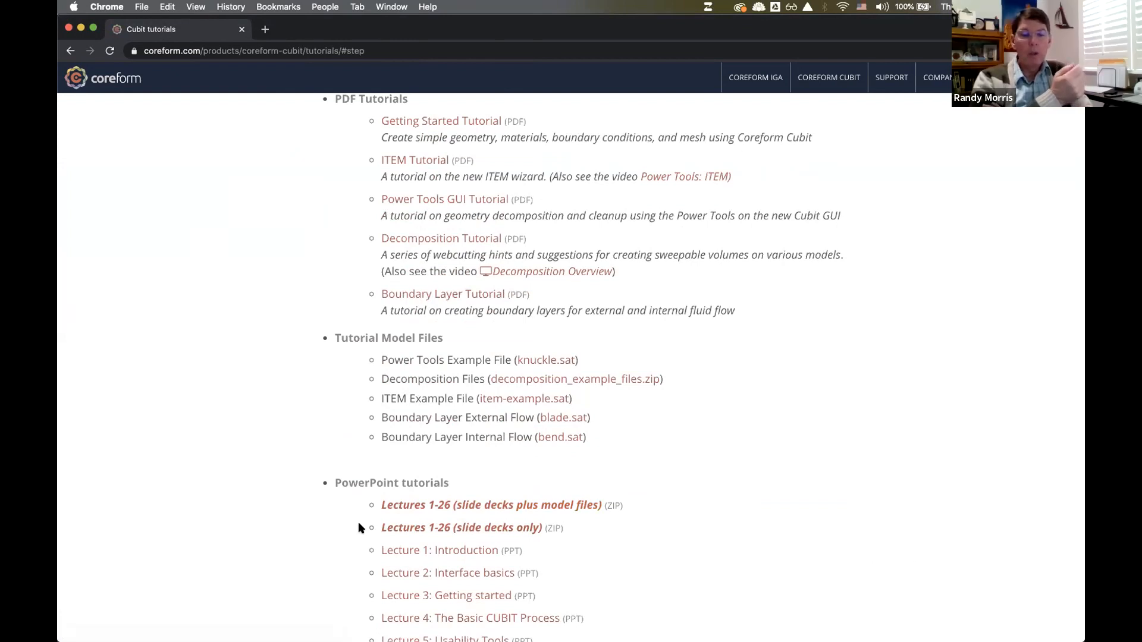
pyautogui.scroll(-1, 358, 523)
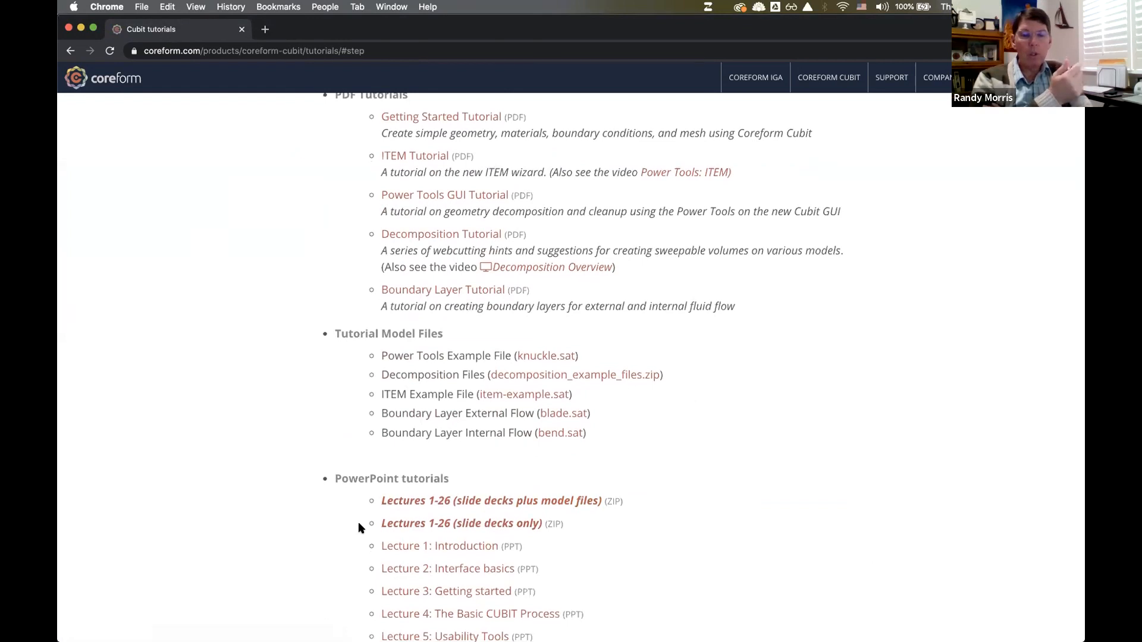
pyautogui.scroll(-5, 359, 526)
pyautogui.scroll(-6, 359, 524)
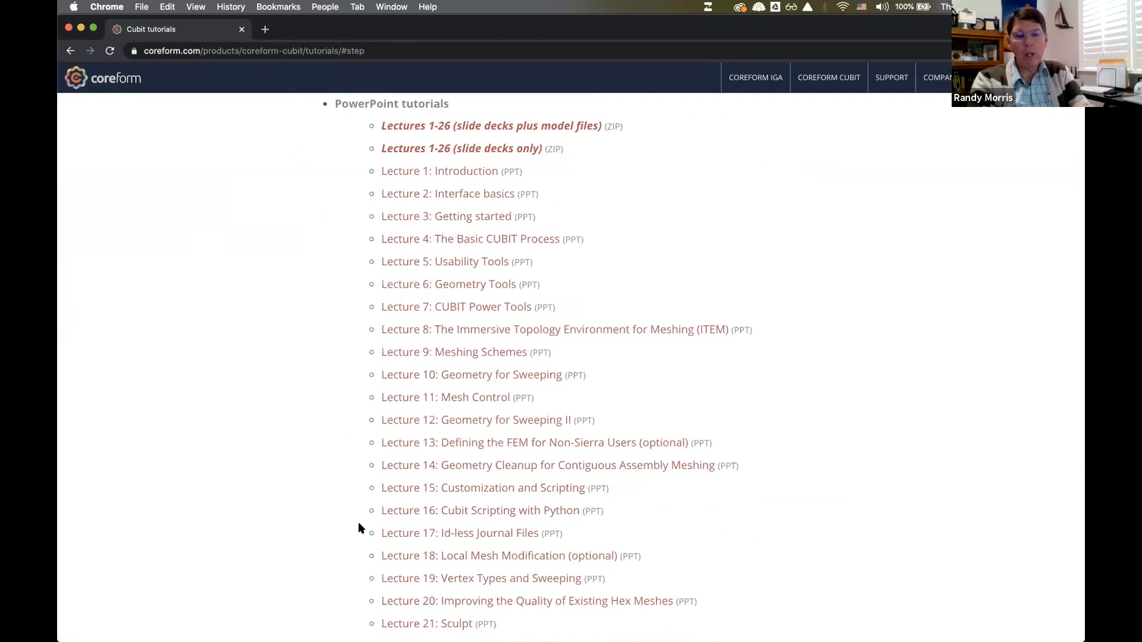
pyautogui.scroll(-5, 358, 523)
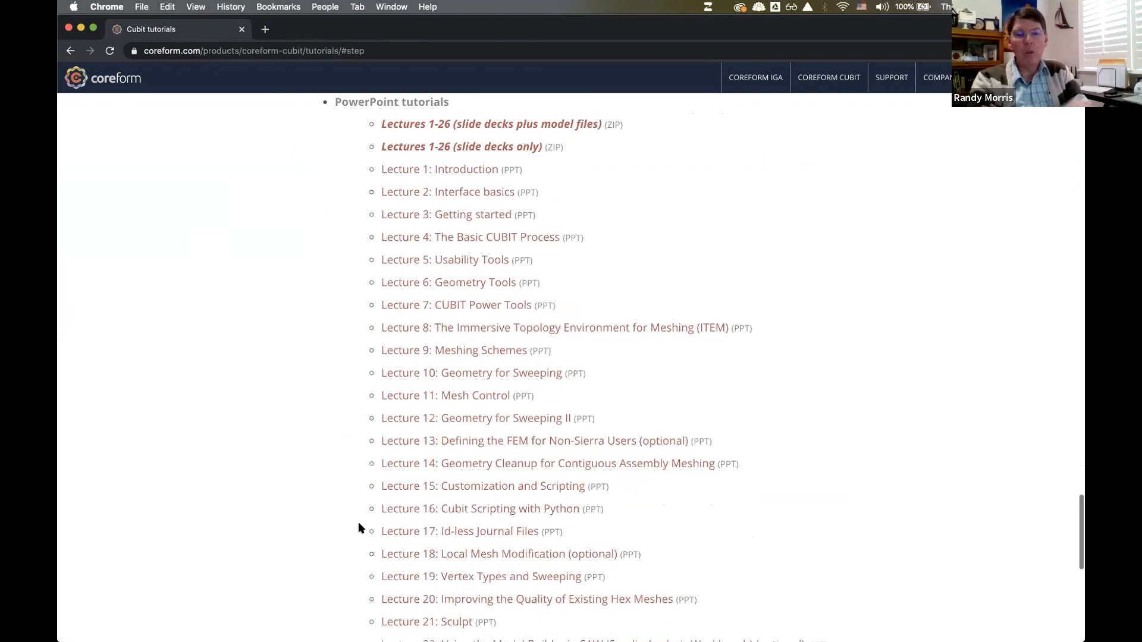
pyautogui.scroll(-3, 358, 522)
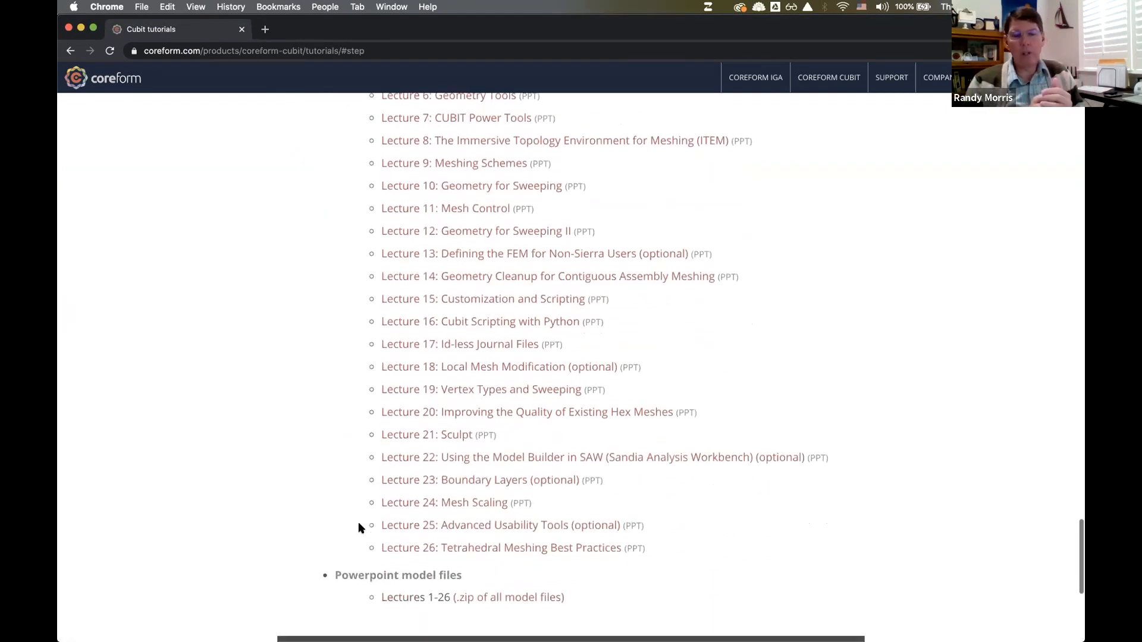